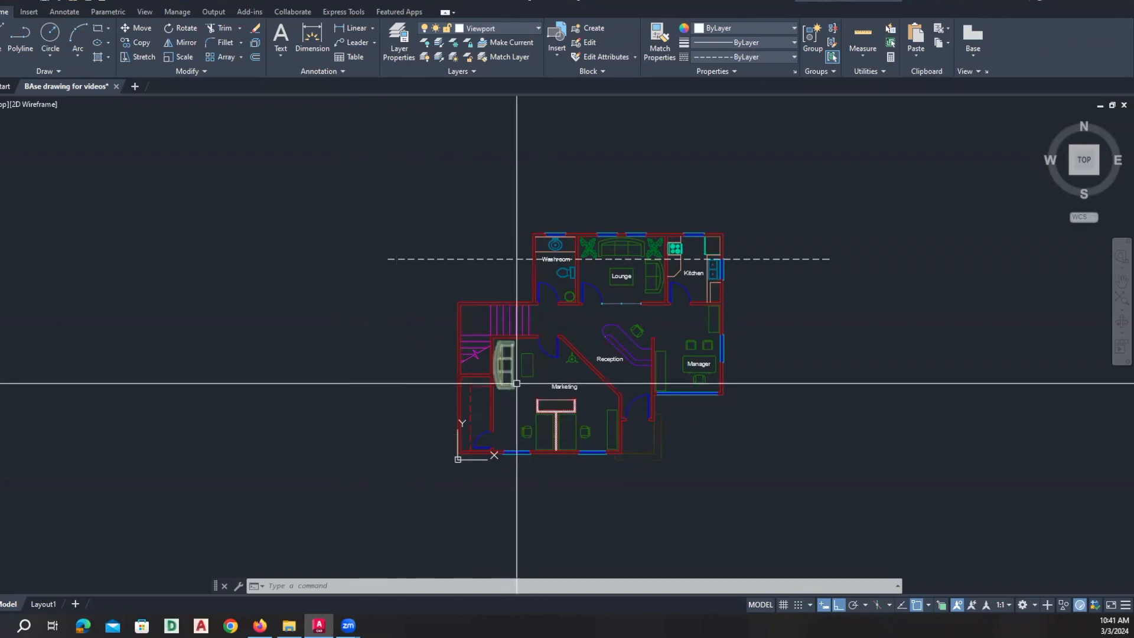
scroll(525, 385, down, 2)
middle_drag(525, 384, 366, 350)
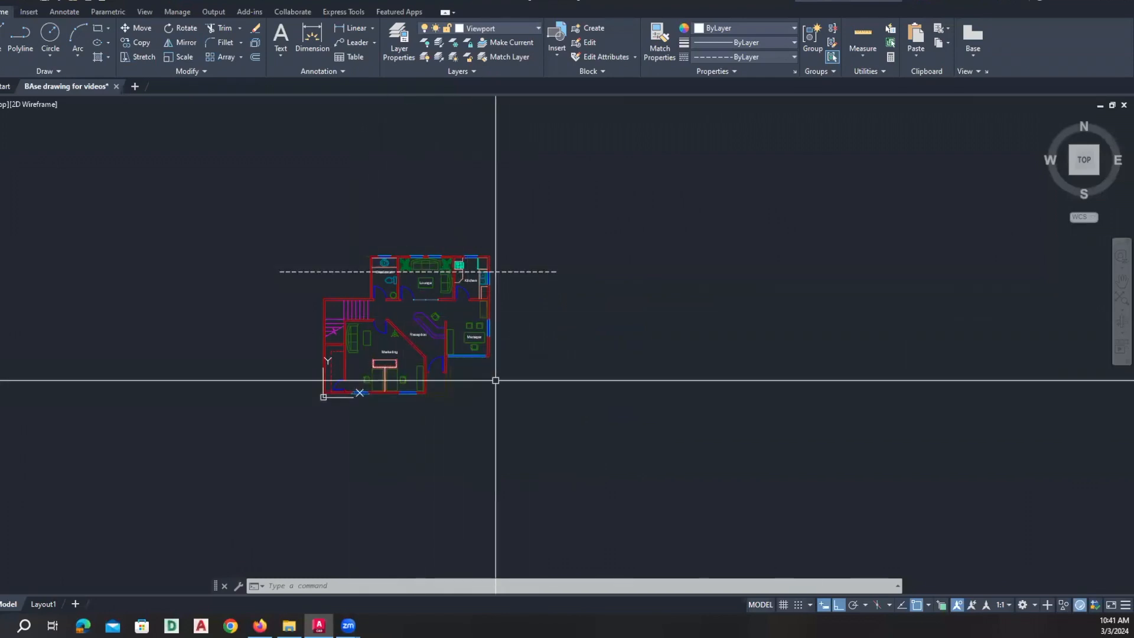
middle_drag(492, 380, 528, 409)
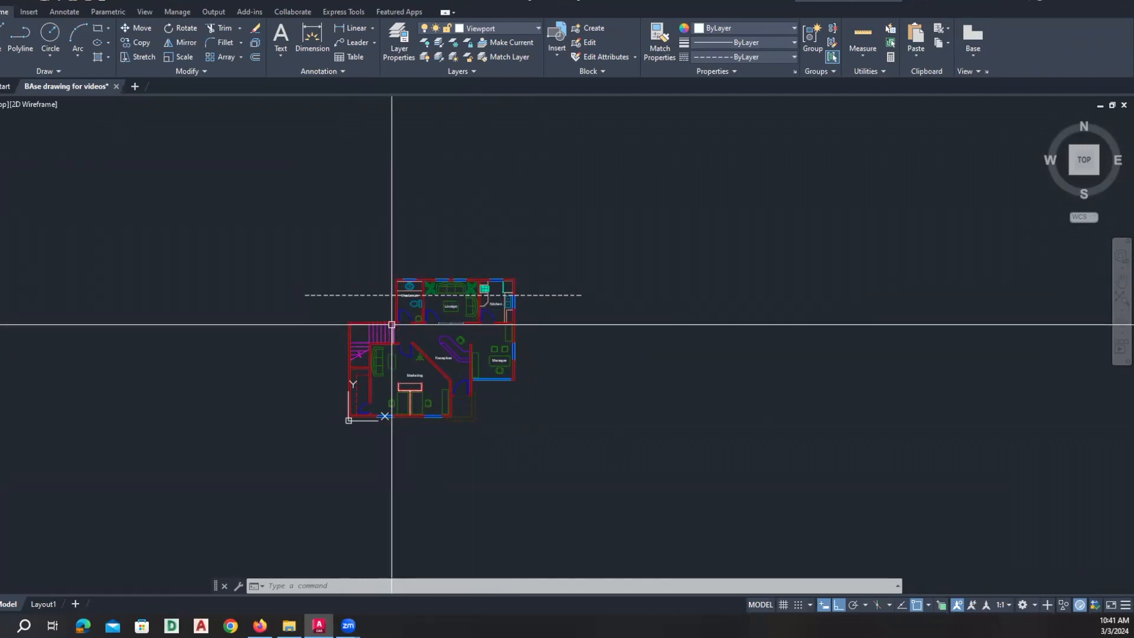
middle_drag(407, 323, 433, 327)
middle_drag(443, 418, 439, 362)
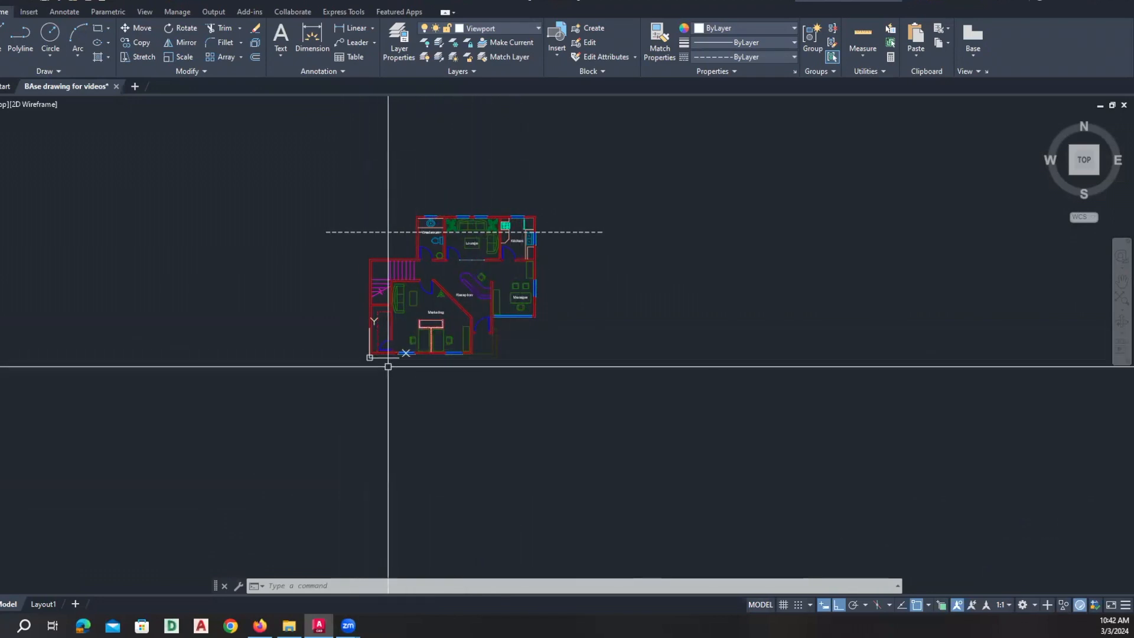
Draw a horizontal line well below the floor plan, running past both sides of the building.
scroll(391, 371, up, 2)
middle_drag(401, 389, 405, 338)
text(l)
key(Return)
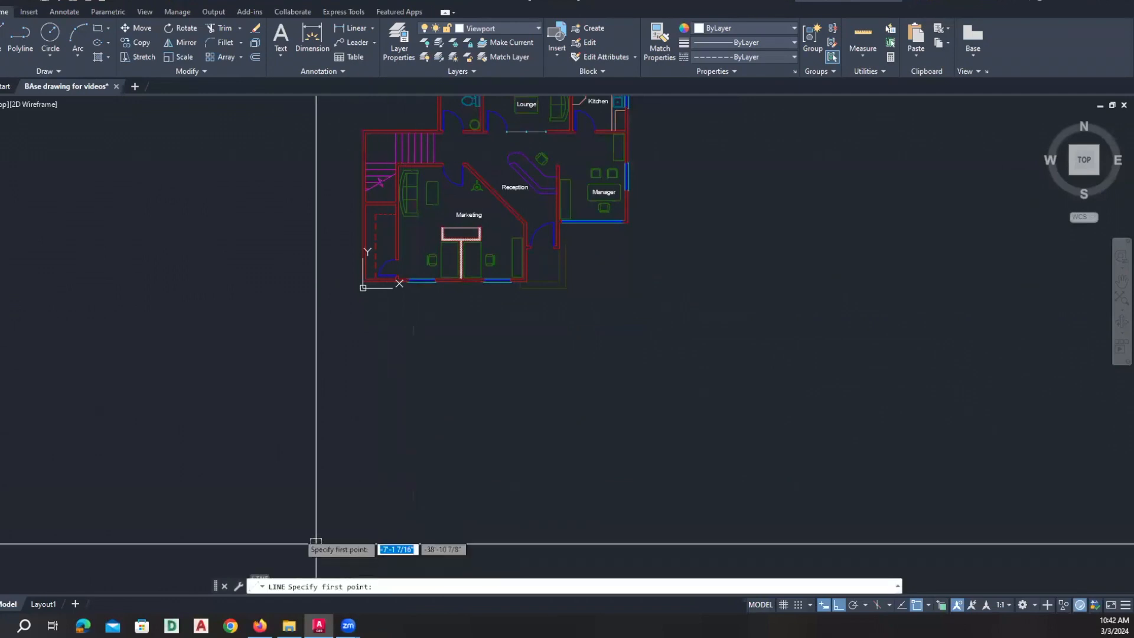
click(273, 507)
click(709, 508)
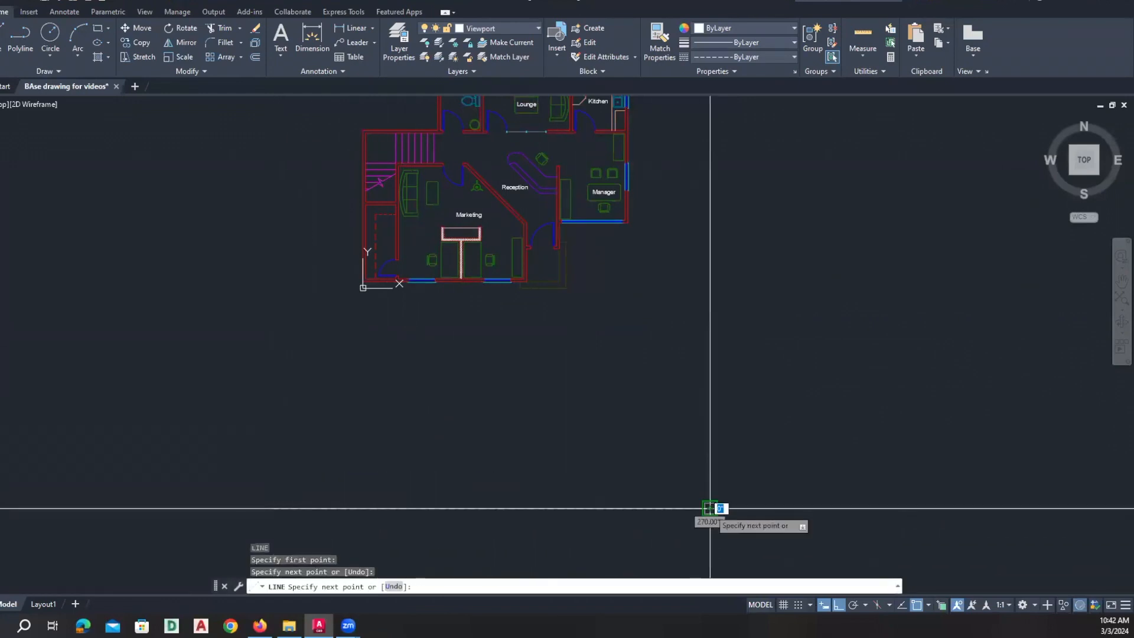
key(Return)
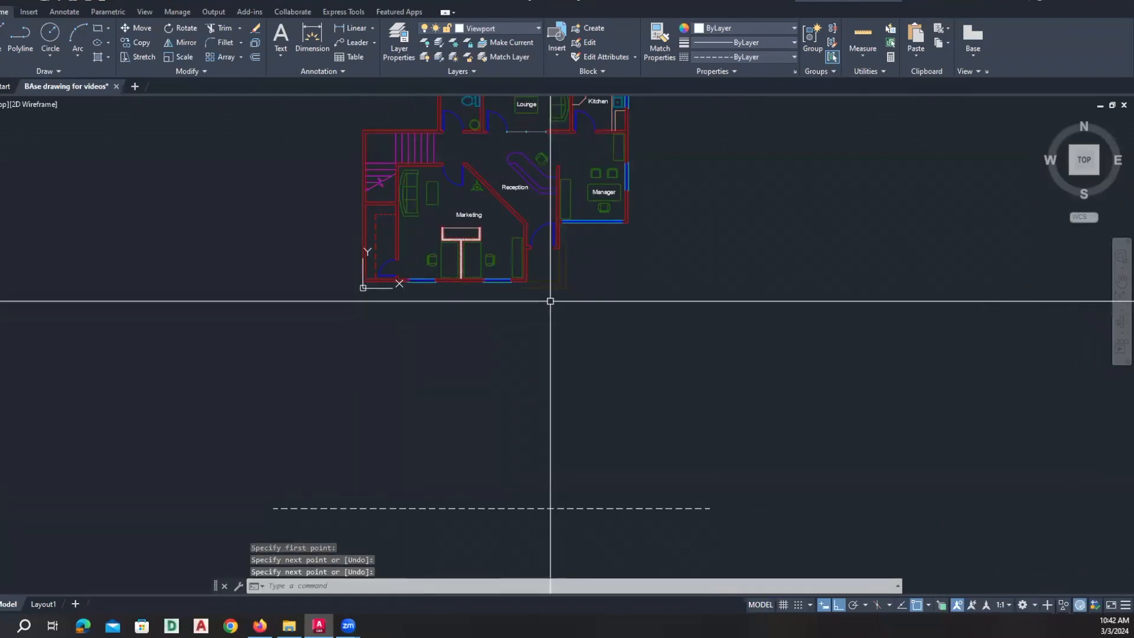
Draw a vertical projection line from the Marketing room's lower-right outer wall corner down past the horizontal line.
key(Return)
click(527, 282)
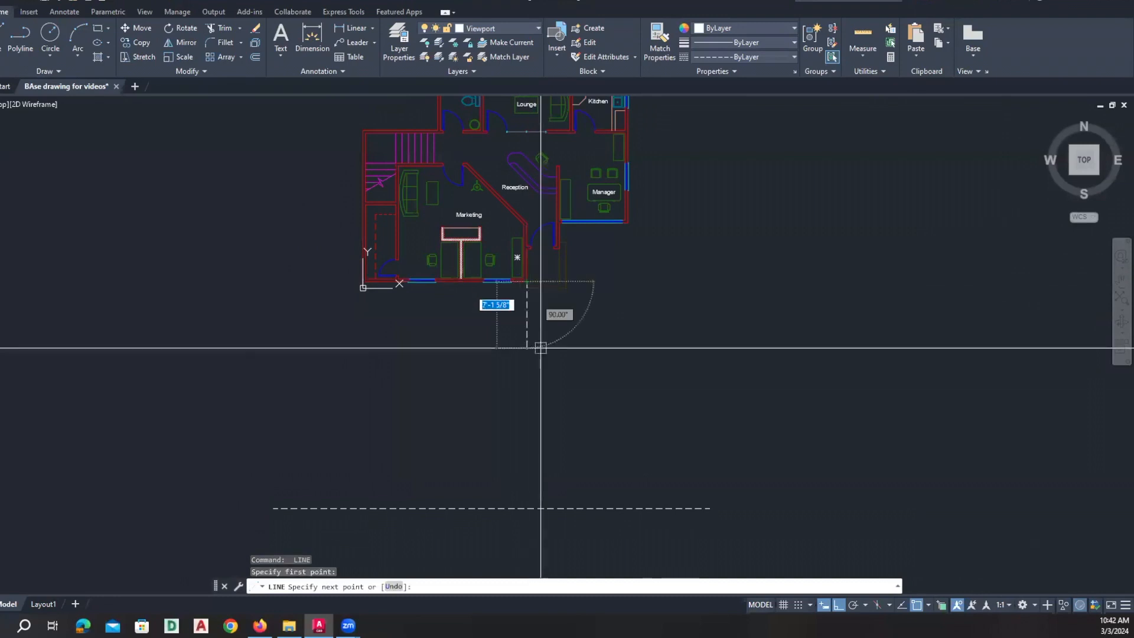
click(556, 548)
key(Return)
Copy the vertical projection line from the wall corner to both edges of the Marketing room's right-hand front window.
scroll(525, 293, up, 4)
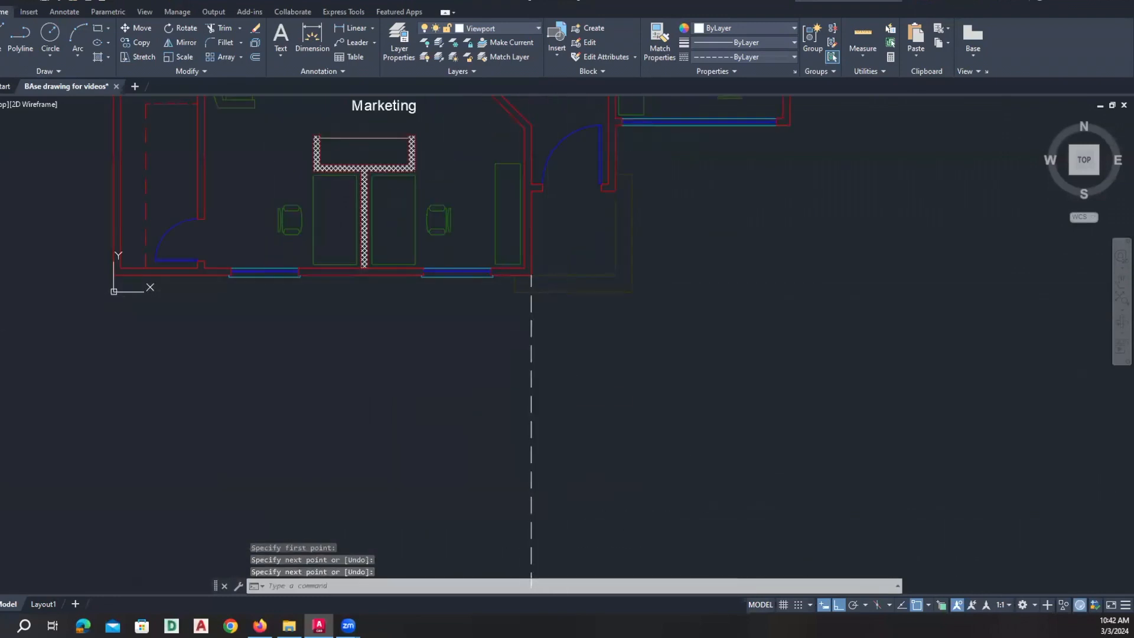
text(co)
key(Return)
click(551, 382)
click(521, 353)
key(Return)
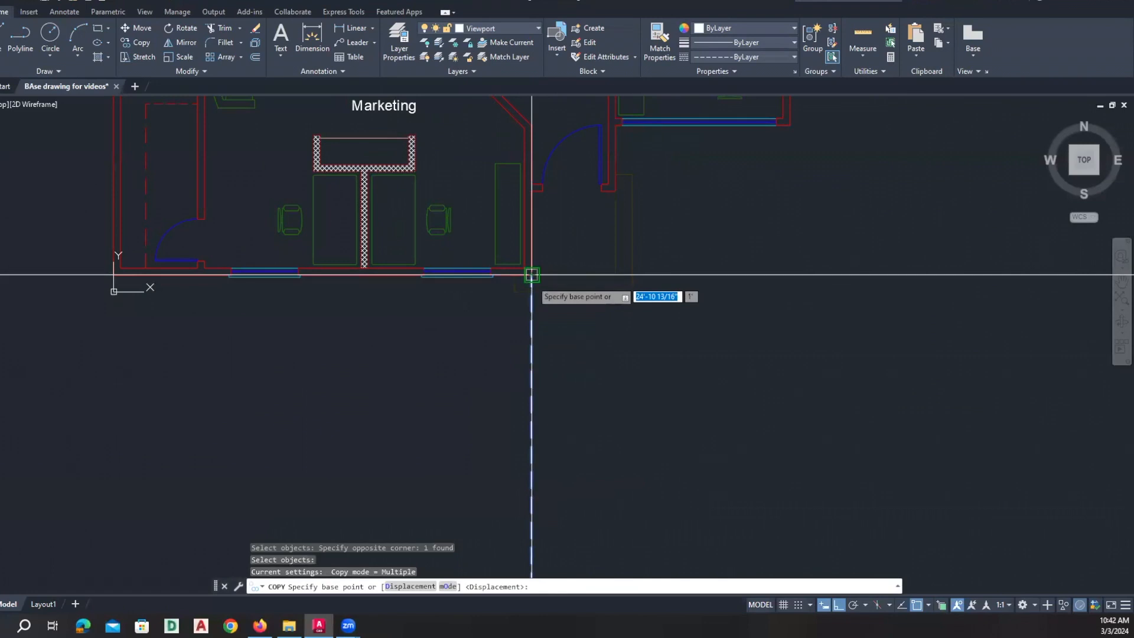
click(531, 275)
scroll(520, 273, up, 4)
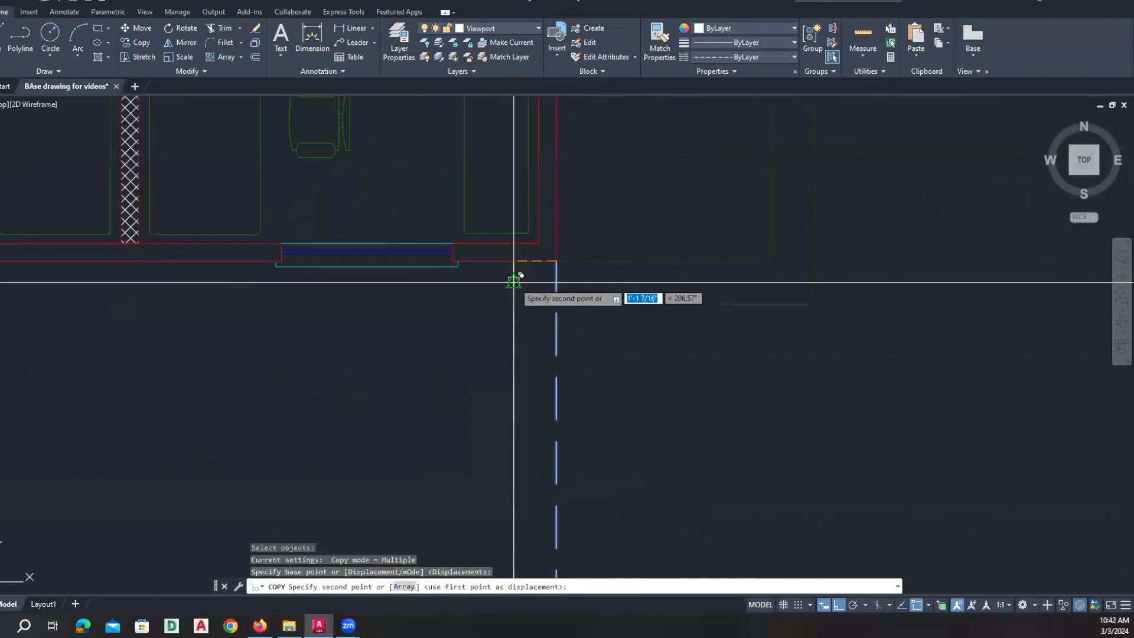
click(453, 260)
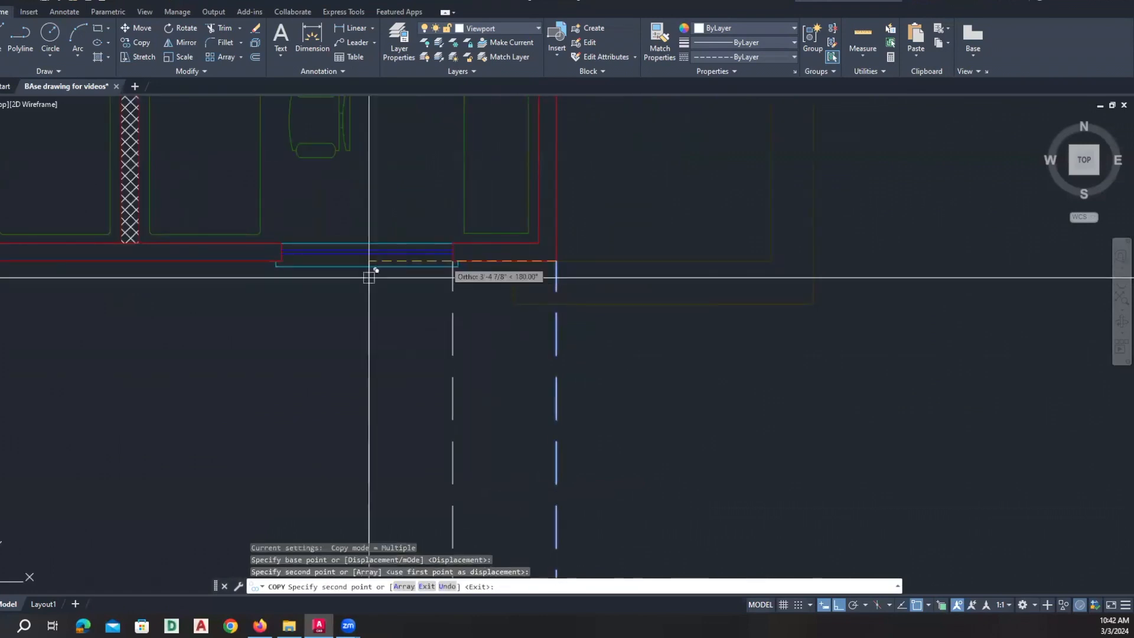
click(281, 260)
Copy the projection line to both edges of the left-hand front window and to the building's lower-left outer corner.
scroll(336, 304, down, 2)
scroll(337, 305, down, 2)
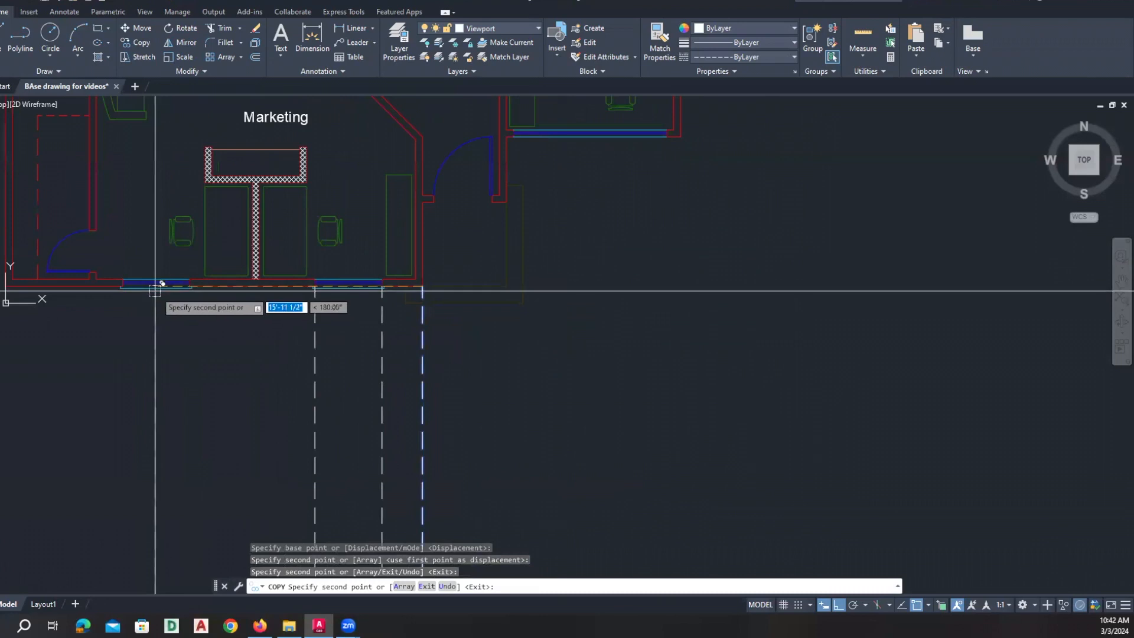
click(187, 285)
scroll(217, 313, up, 4)
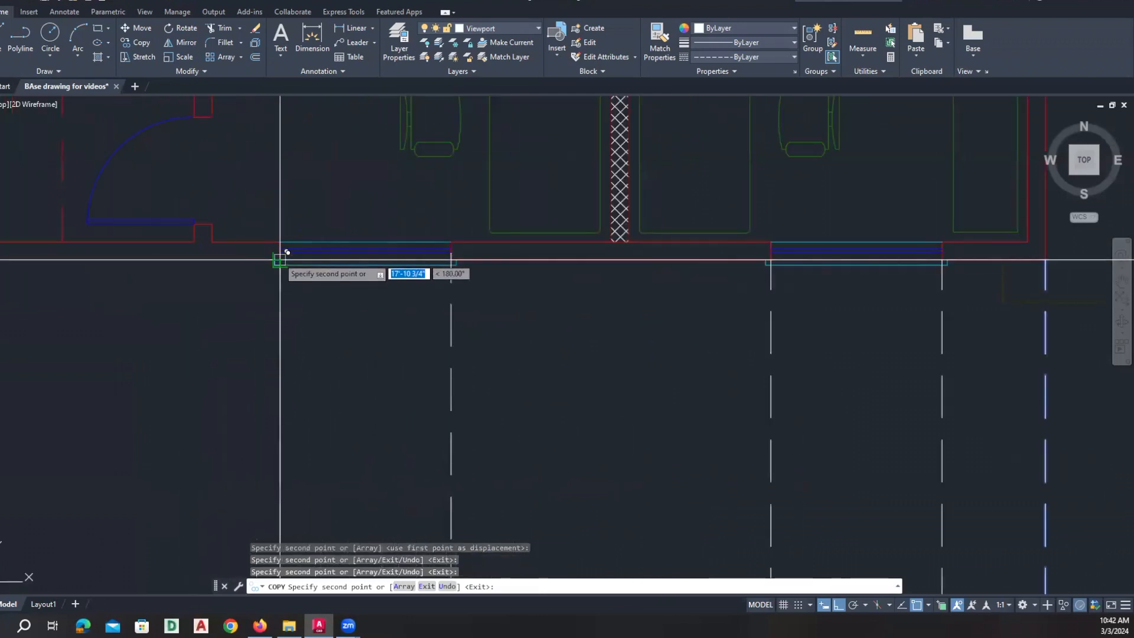
click(280, 260)
middle_drag(37, 258, 179, 273)
click(160, 269)
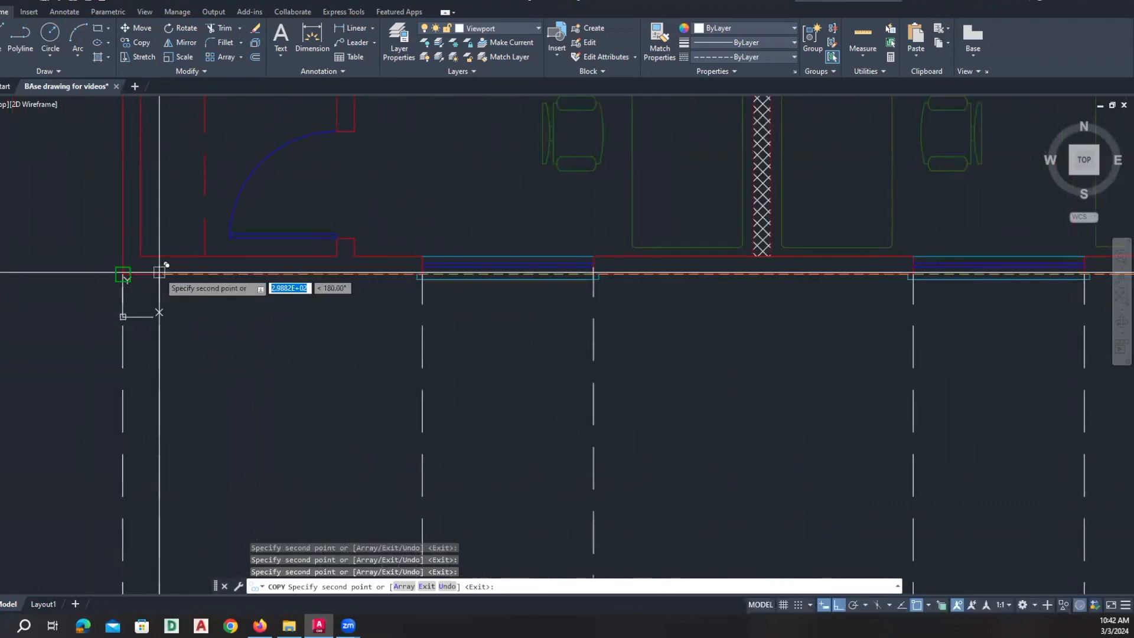
scroll(169, 280, down, 4)
click(334, 311)
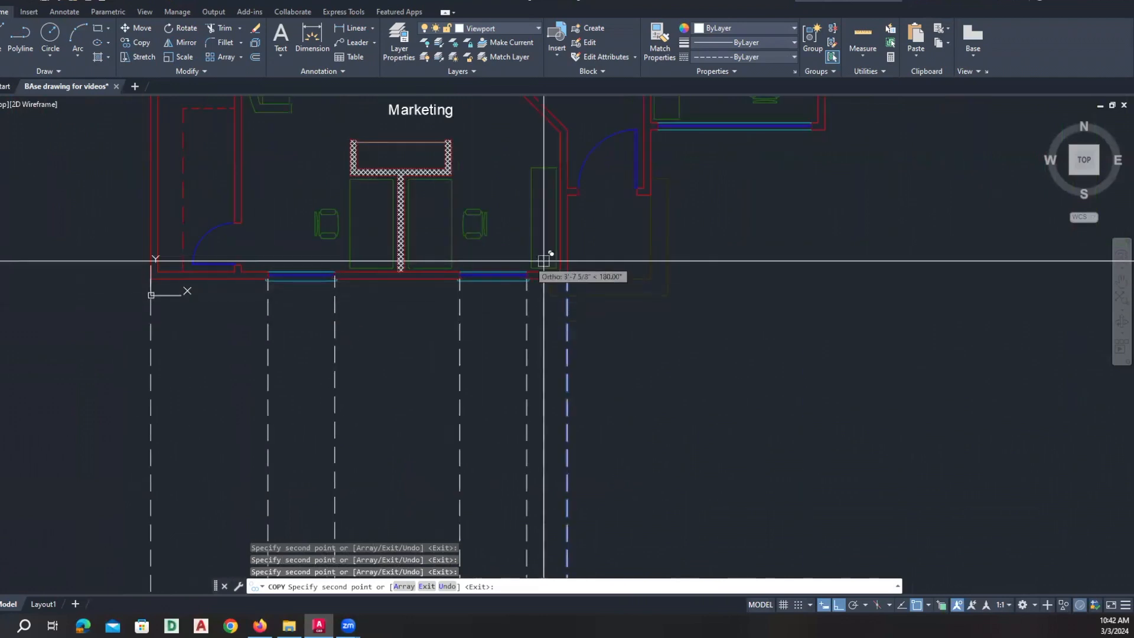
Copy the projection line to the outer wall corner beside the entrance and to both entrance door jambs.
click(650, 195)
scroll(636, 202, up, 5)
click(639, 182)
click(491, 178)
scroll(497, 189, down, 5)
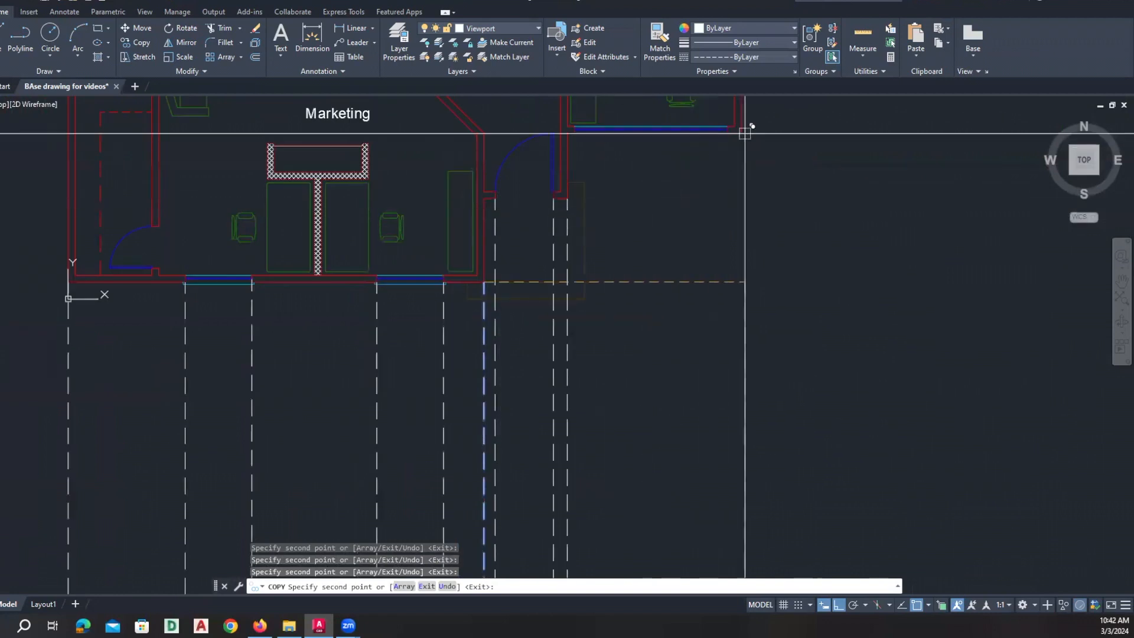
Copy the projection line to both edges of the Manager room's front window and its right outer corner, and finish copying.
scroll(598, 130, up, 5)
click(574, 129)
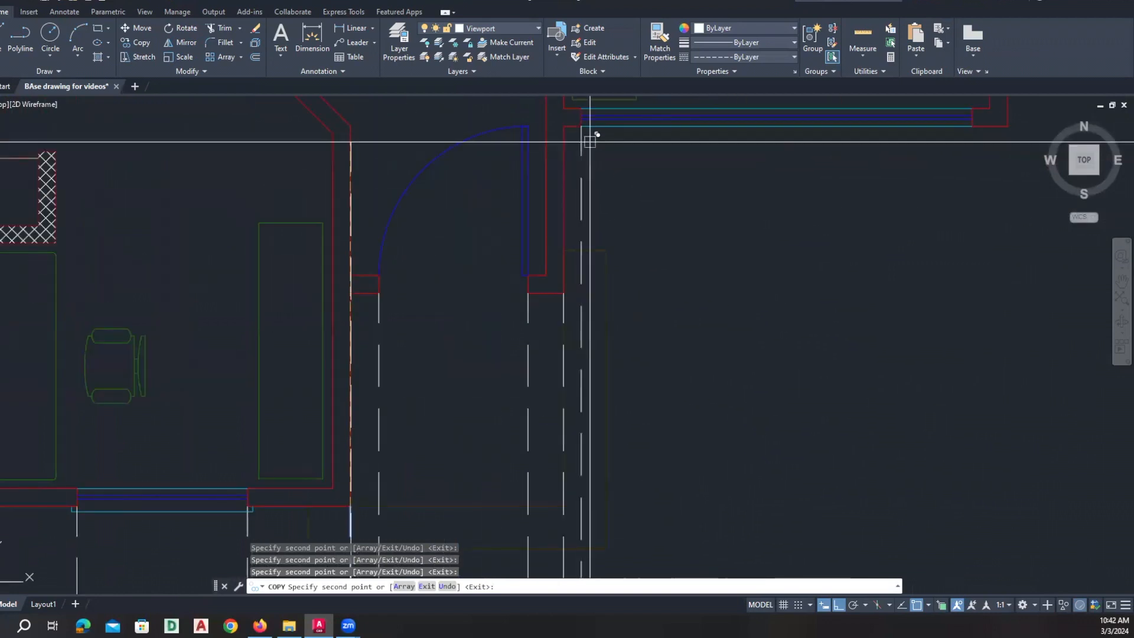
scroll(594, 130, down, 5)
scroll(708, 156, up, 5)
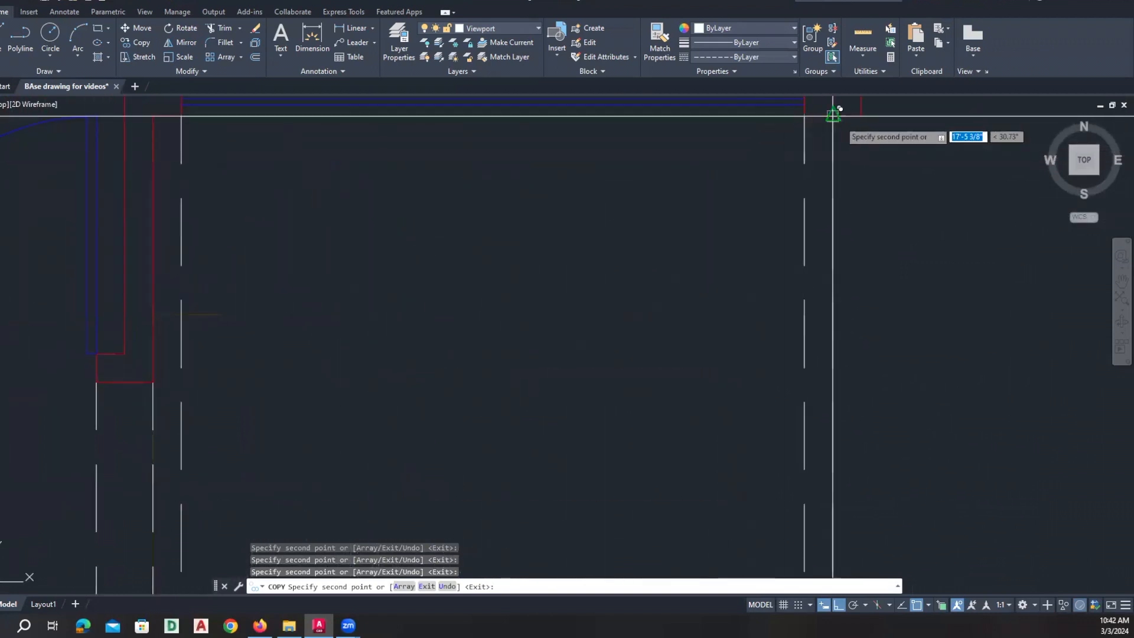
click(860, 116)
scroll(789, 221, down, 10)
middle_drag(775, 236, 726, 274)
key(Escape)
middle_drag(732, 375, 684, 408)
middle_drag(591, 424, 633, 436)
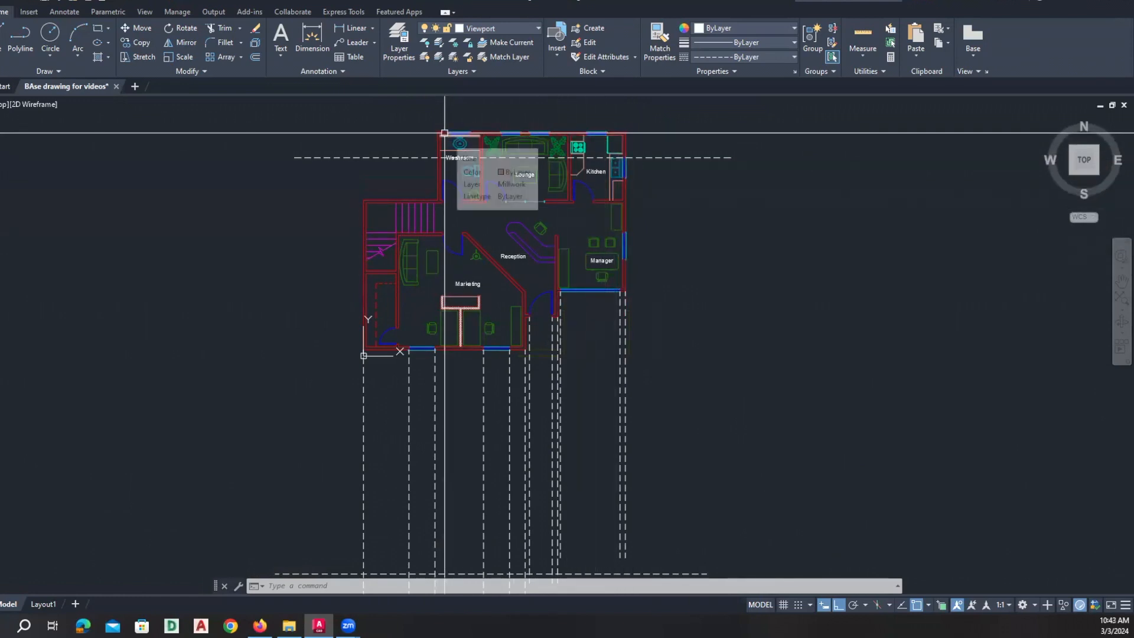
Stretch the lower ends of the short projection lines under the Manager room down past the horizontal line.
middle_drag(520, 410, 509, 337)
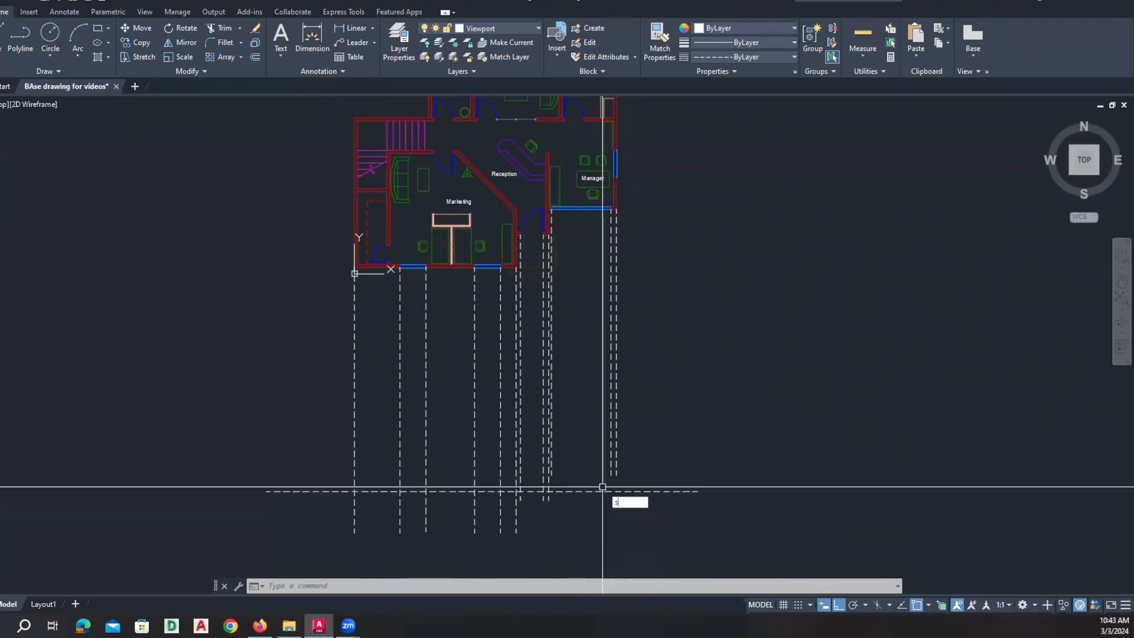
key(Return)
click(632, 474)
click(539, 486)
key(Return)
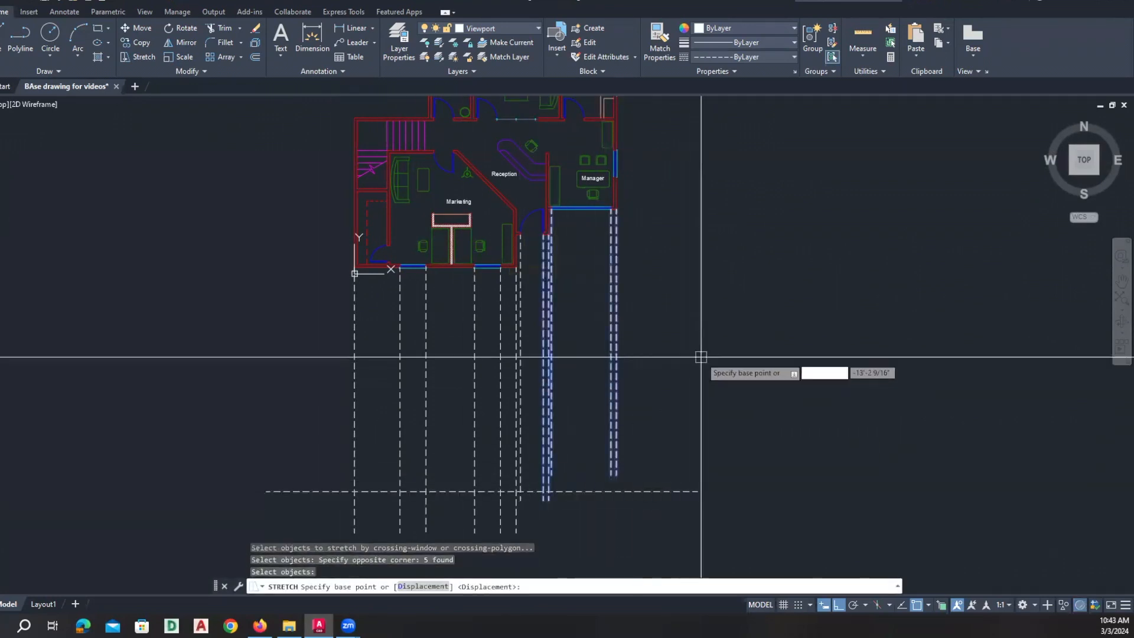
click(701, 357)
click(702, 389)
key(Escape)
middle_drag(522, 512, 522, 451)
middle_drag(443, 438, 458, 492)
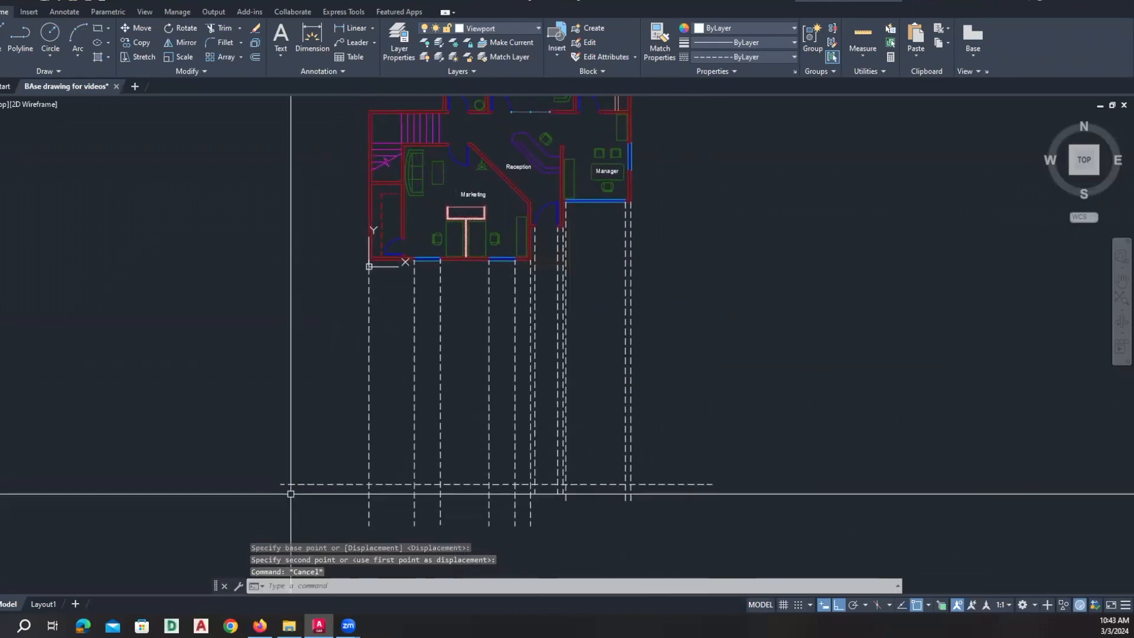
click(405, 485)
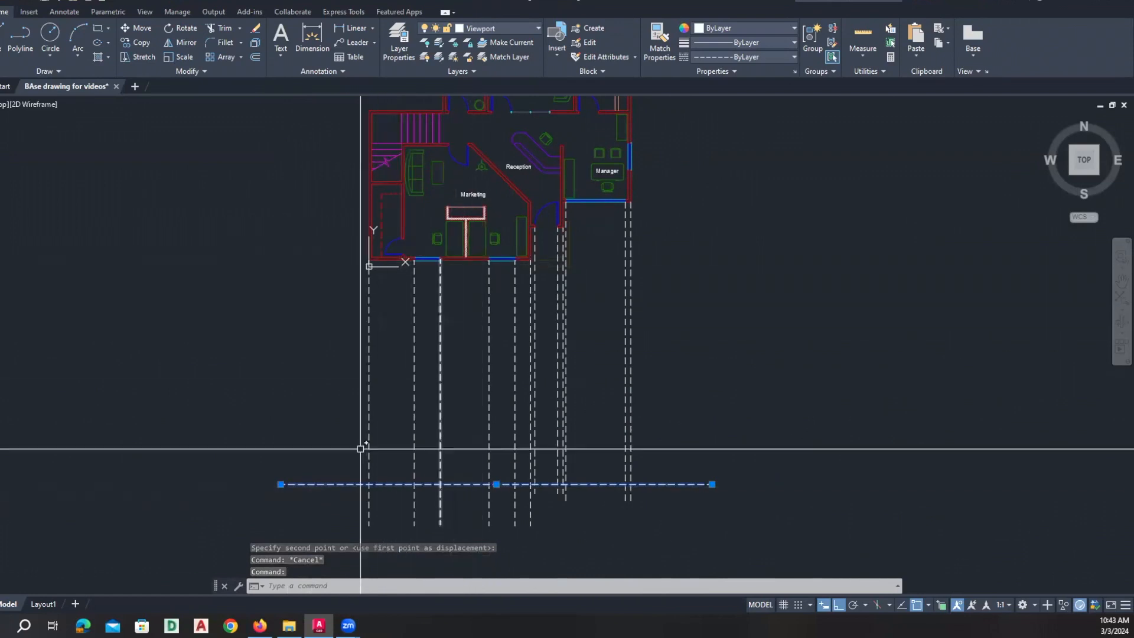
key(Escape)
text(o)
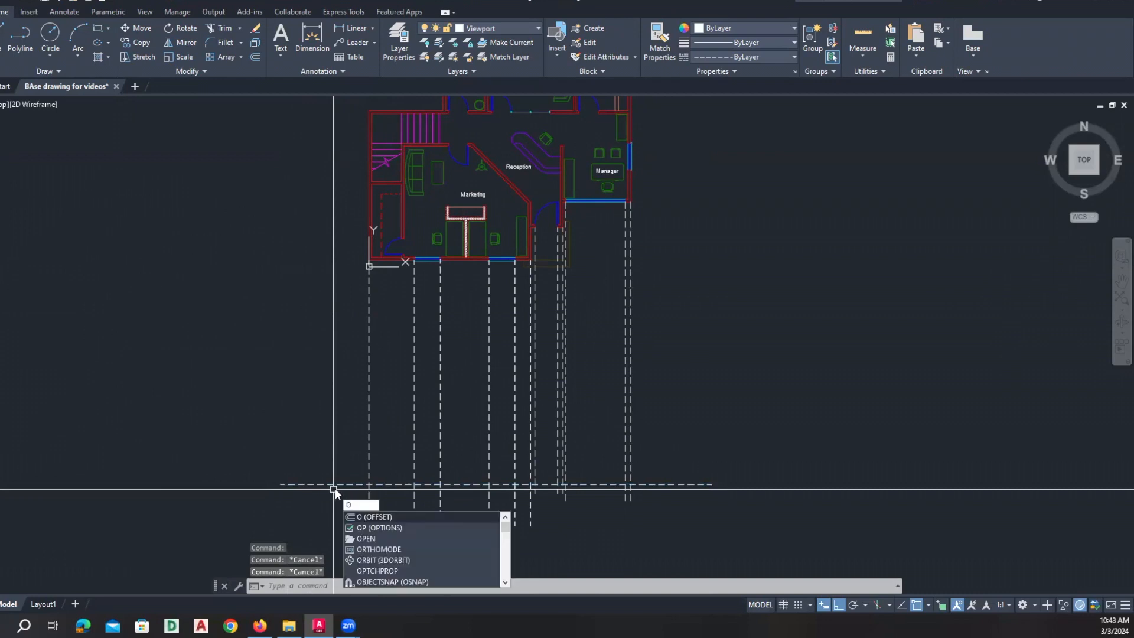
key(Return)
key(Return)
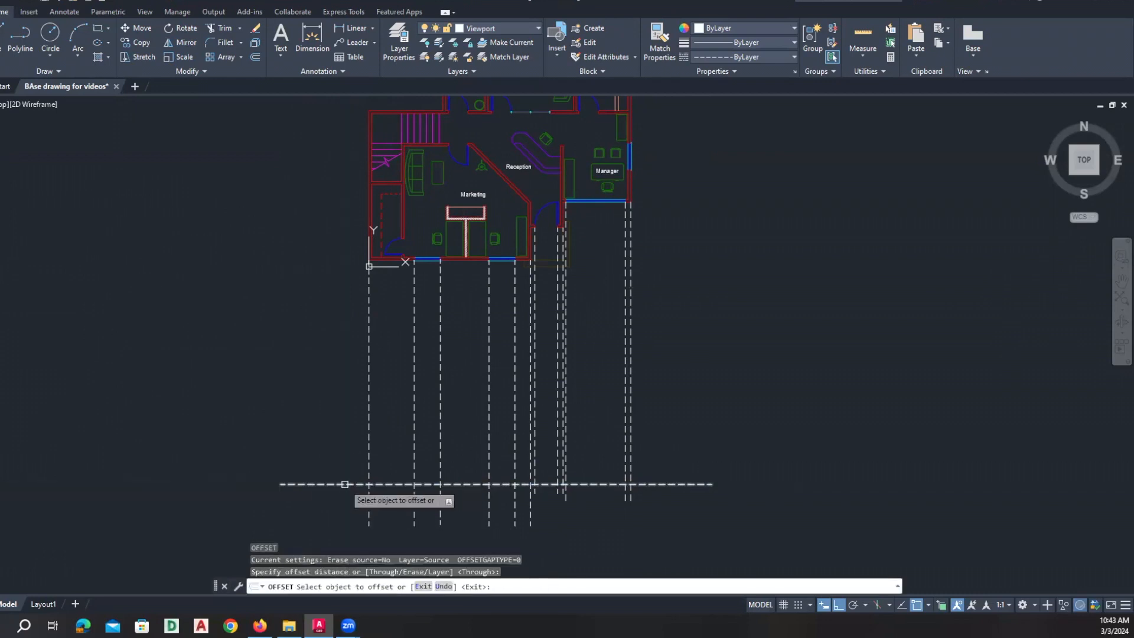
click(344, 484)
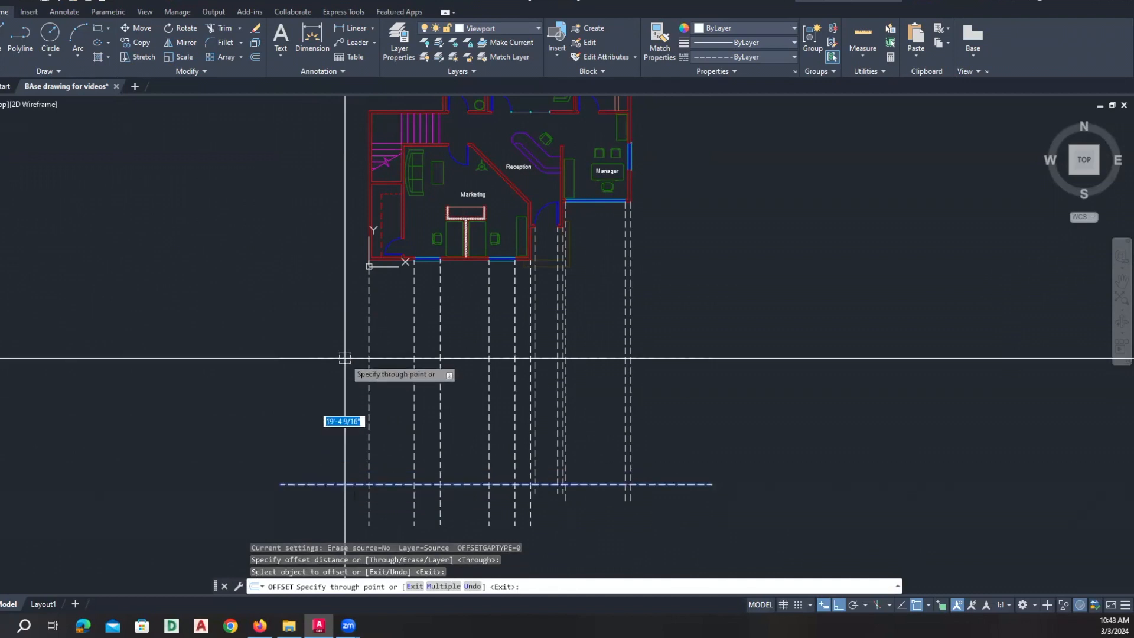
key(Escape)
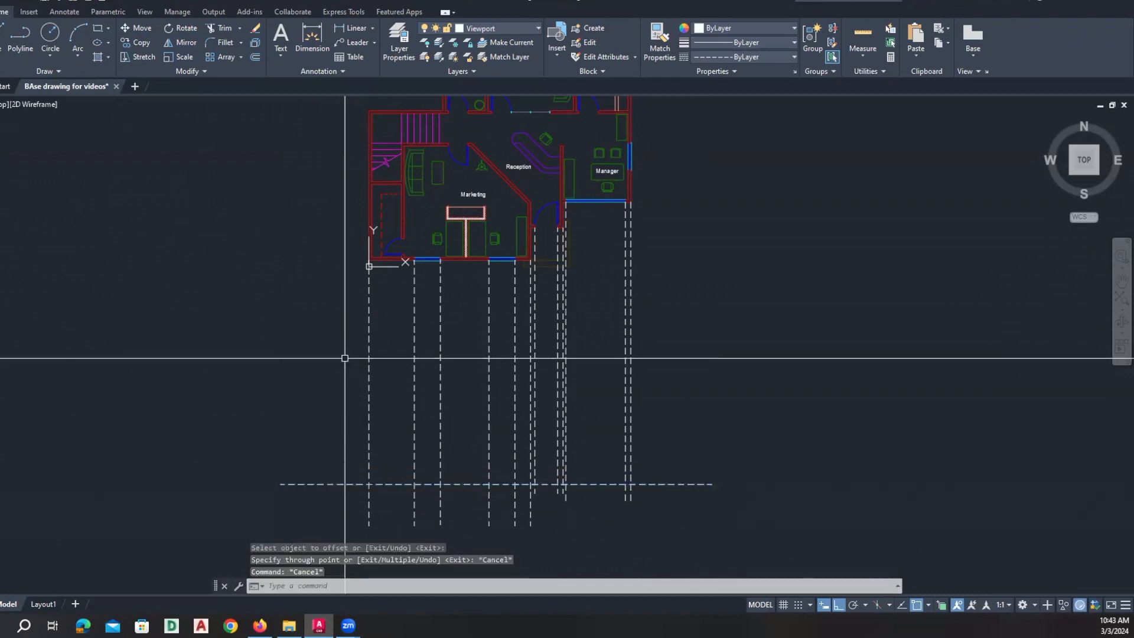
Offset the horizontal line 10' upward, toward the floor plan.
key(Return)
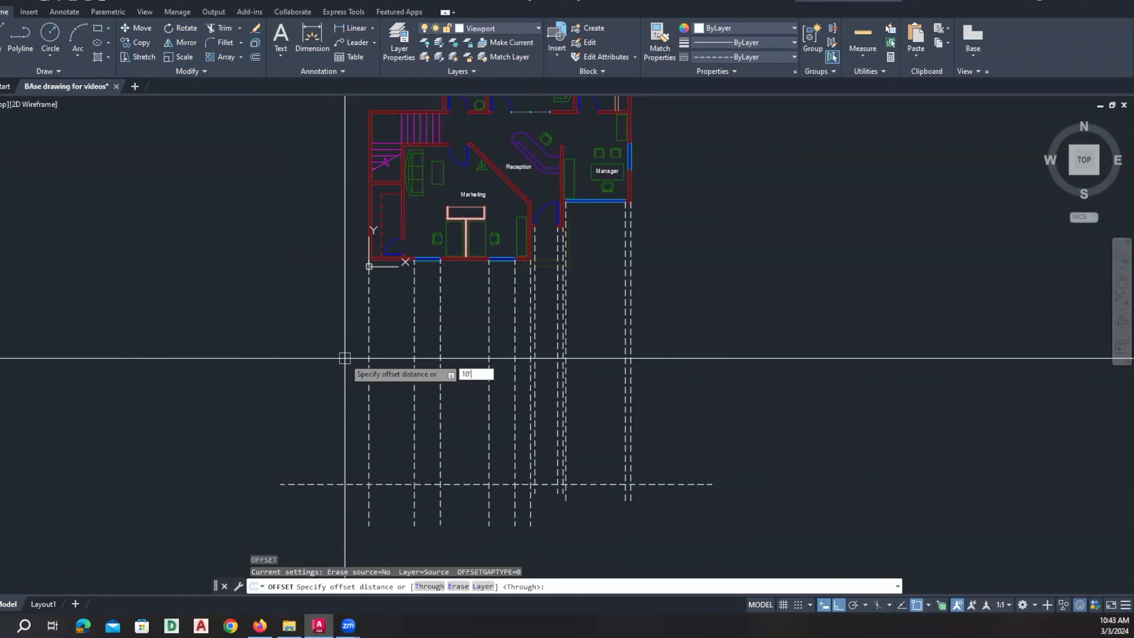
key(Return)
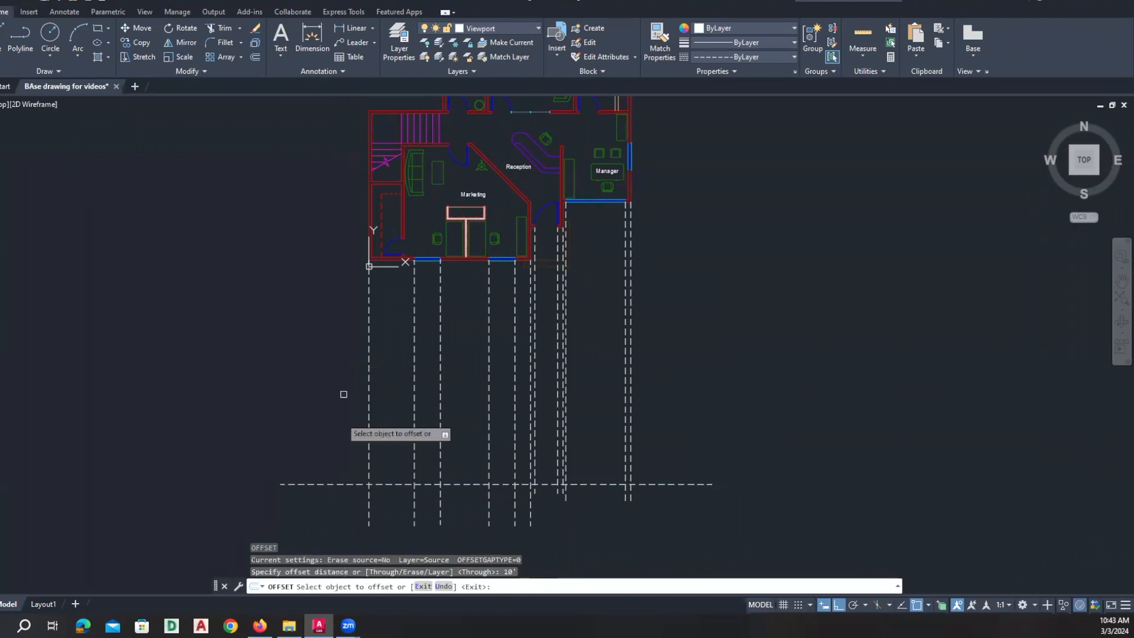
click(341, 484)
click(329, 382)
key(Return)
Trim the upper horizontal line's overhangs beyond the two outermost projection lines, undoing the accidental trim of the rightmost vertical line.
scroll(418, 468, up, 2)
middle_drag(417, 468, 363, 397)
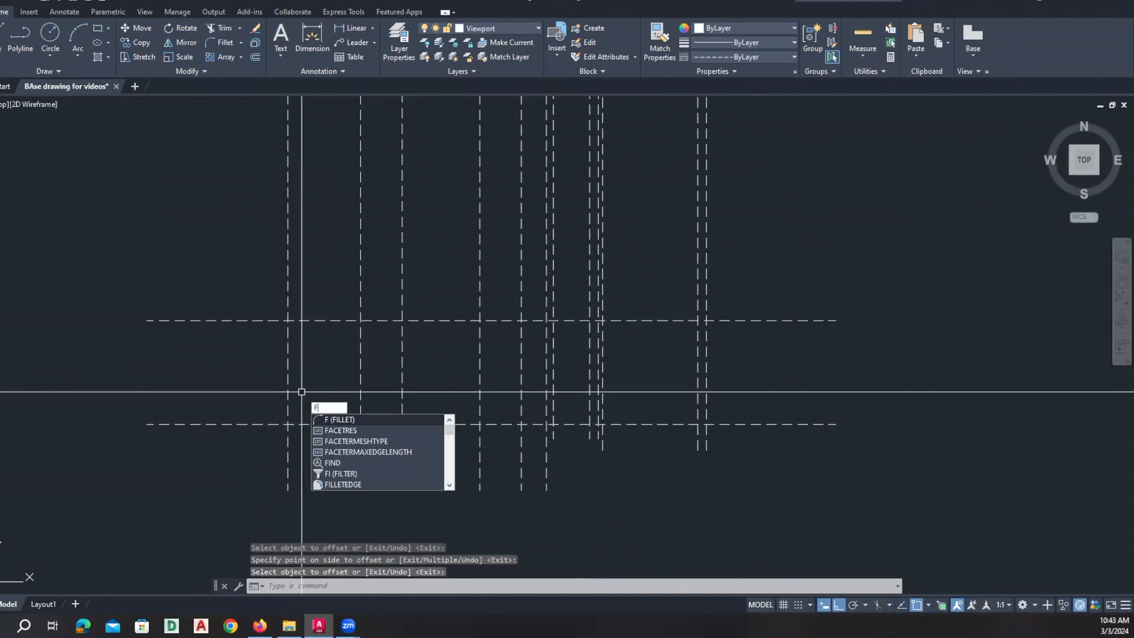
key(Escape)
key(Escape)
text(tr)
key(Return)
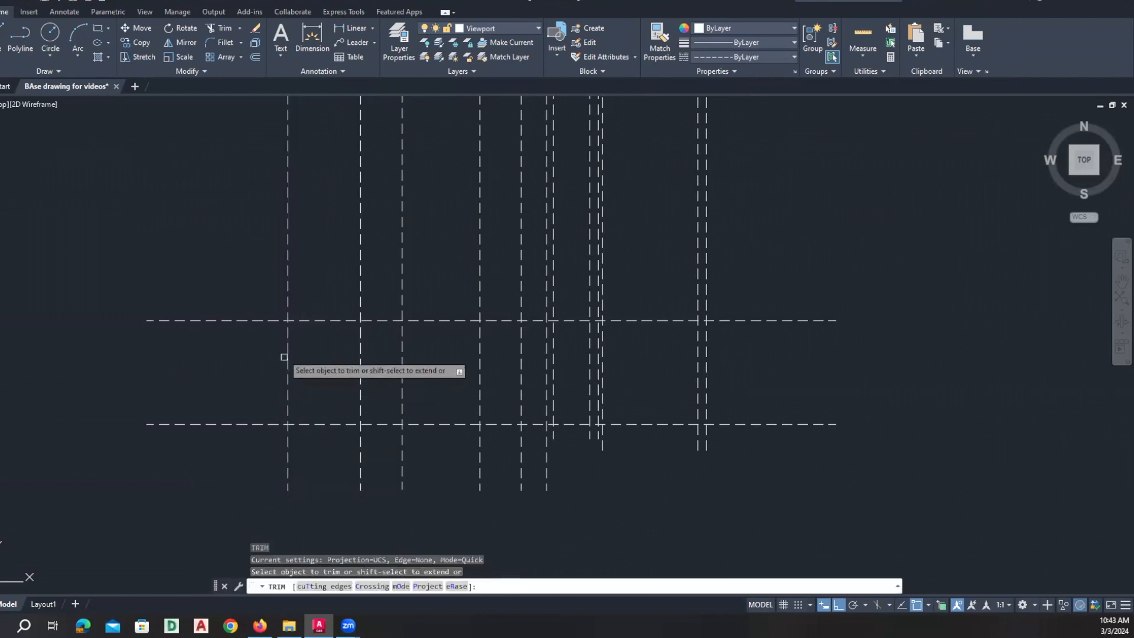
click(272, 320)
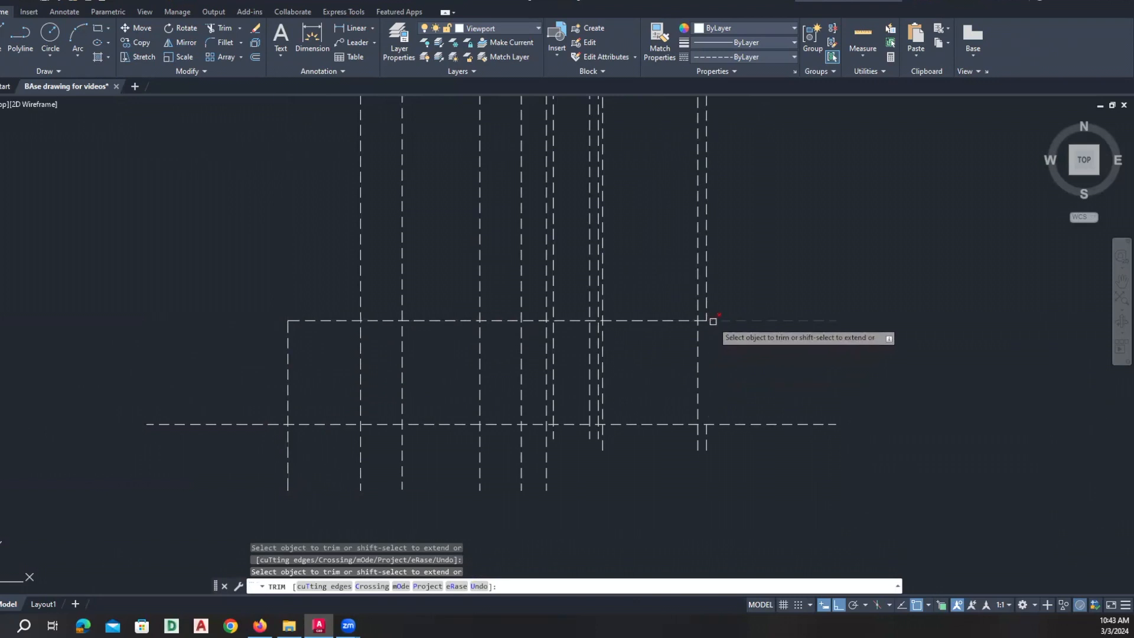
text(u)
key(Return)
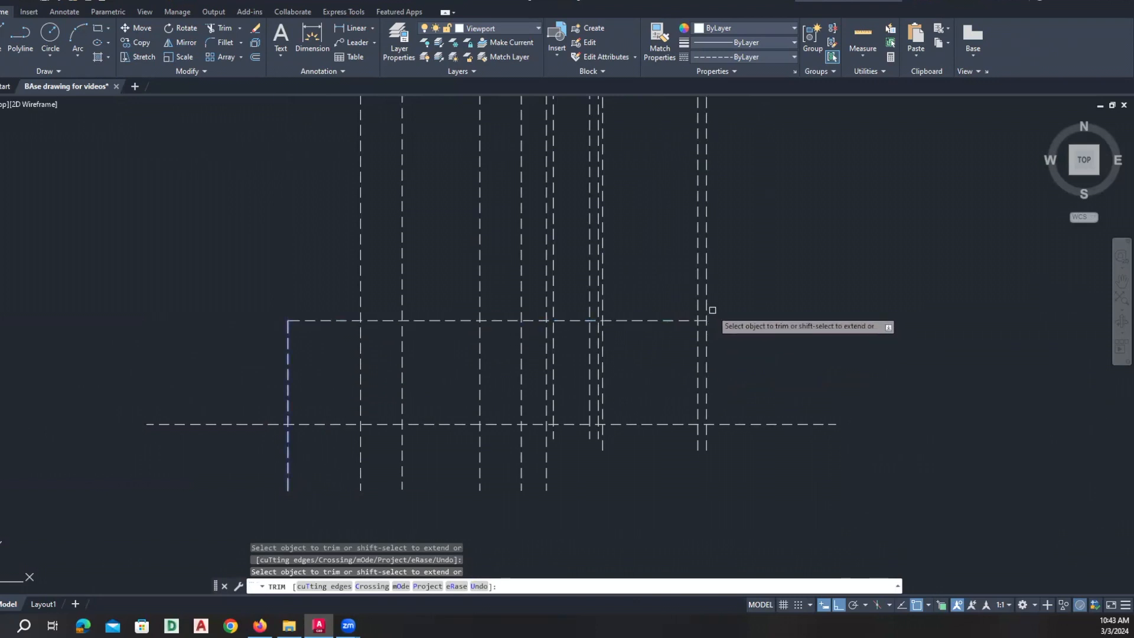
Trim away all the projection line portions above the upper horizontal line with a fence across them.
click(712, 308)
click(276, 281)
key(Return)
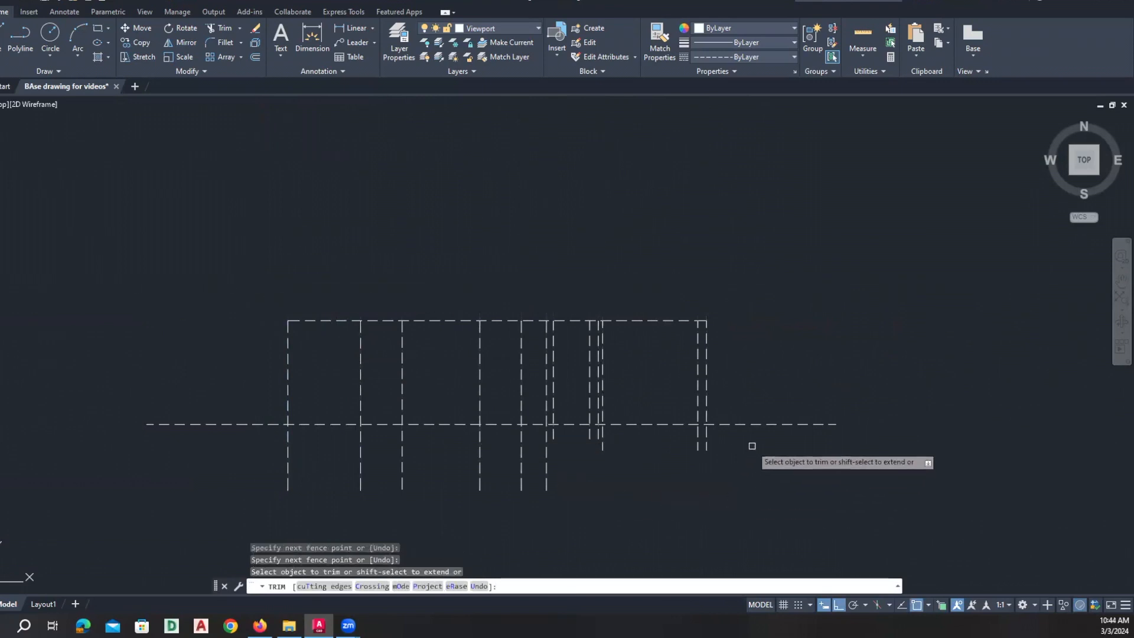
Trim away all the projection line portions below the ground line with a fence across them.
click(703, 434)
click(246, 443)
key(Return)
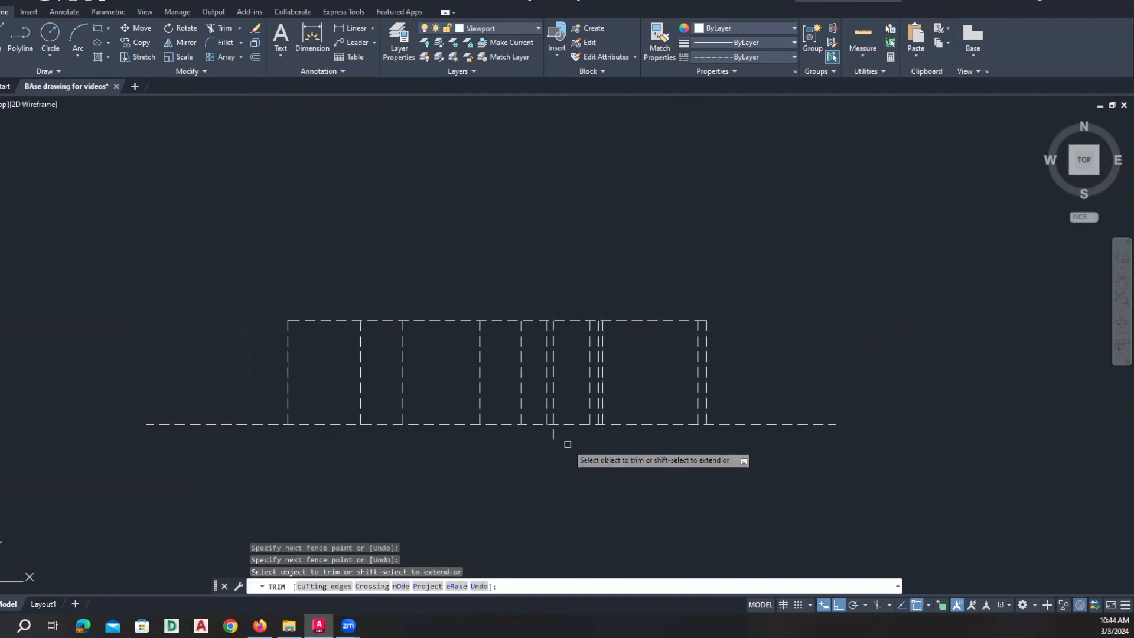
key(Return)
Offset the ground line 36" upward to mark the window sill height.
scroll(603, 463, down, 5)
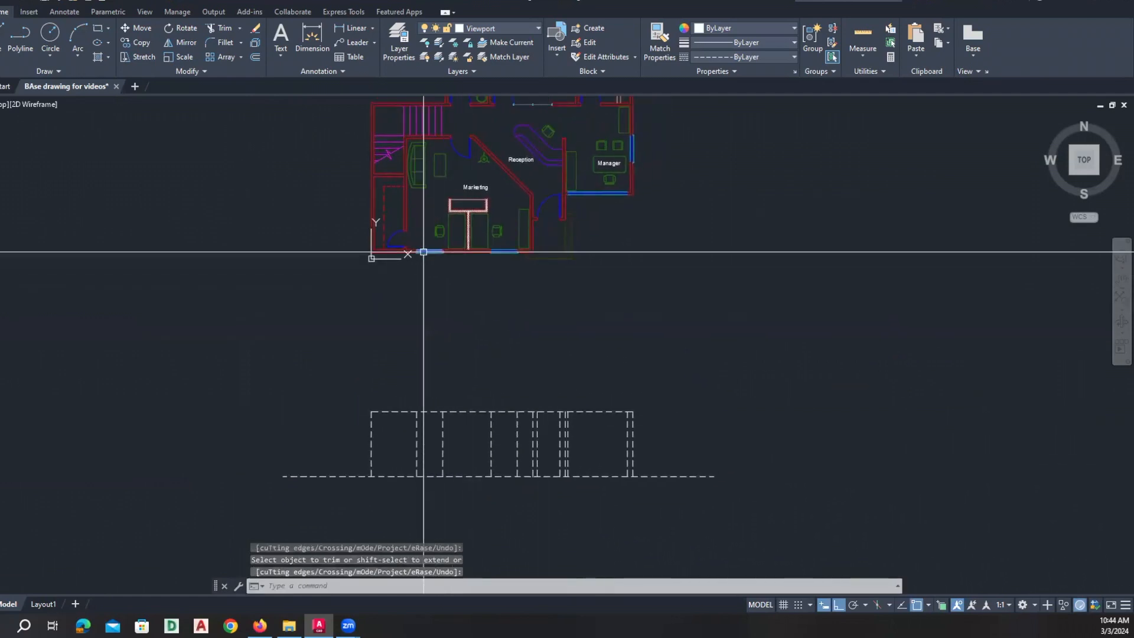
scroll(425, 253, up, 2)
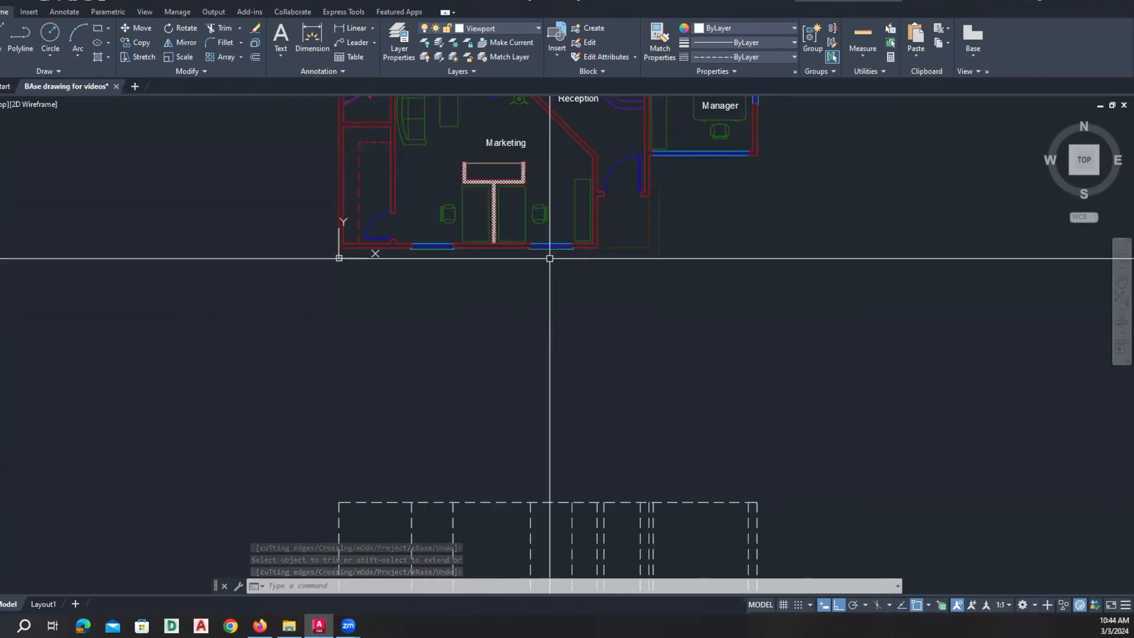
scroll(551, 269, down, 2)
middle_drag(549, 299, 532, 312)
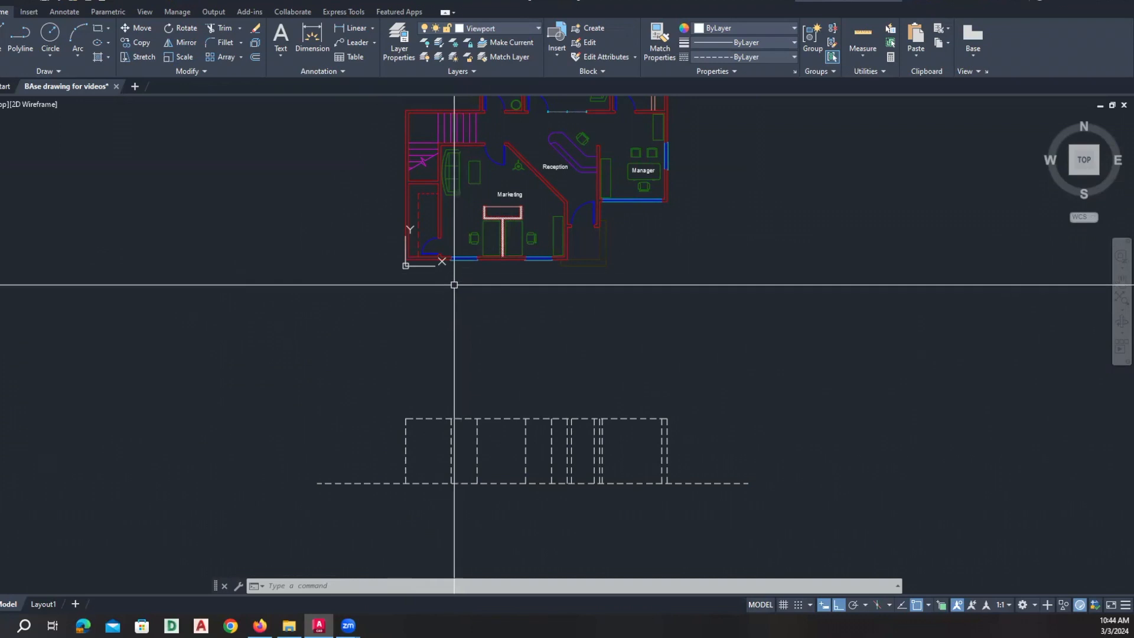
scroll(458, 491, up, 2)
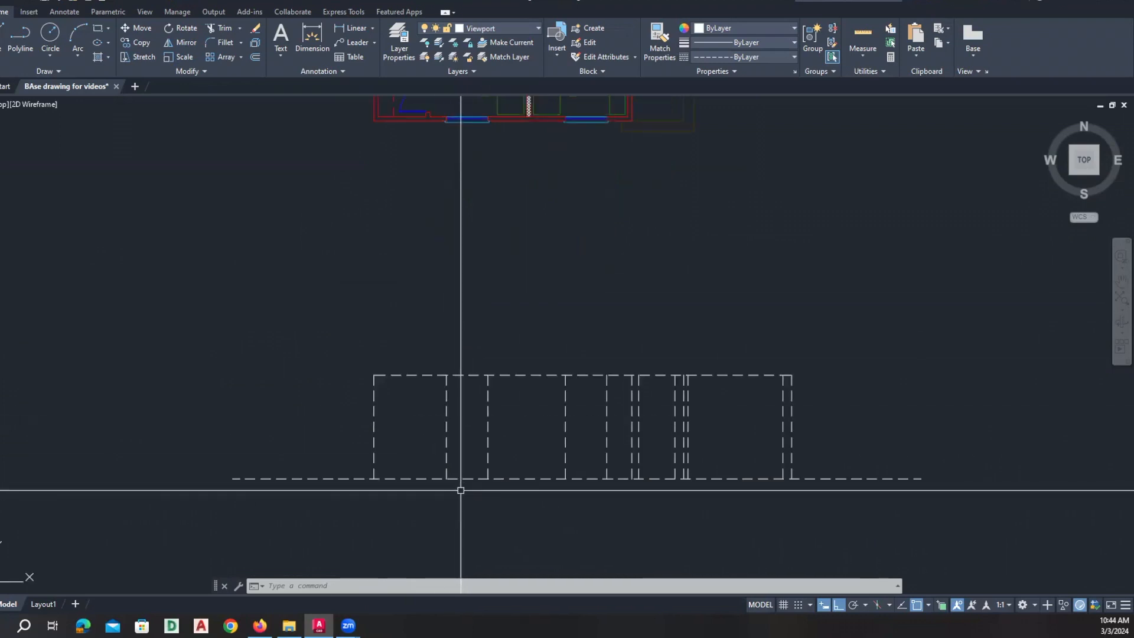
scroll(460, 491, down, 2)
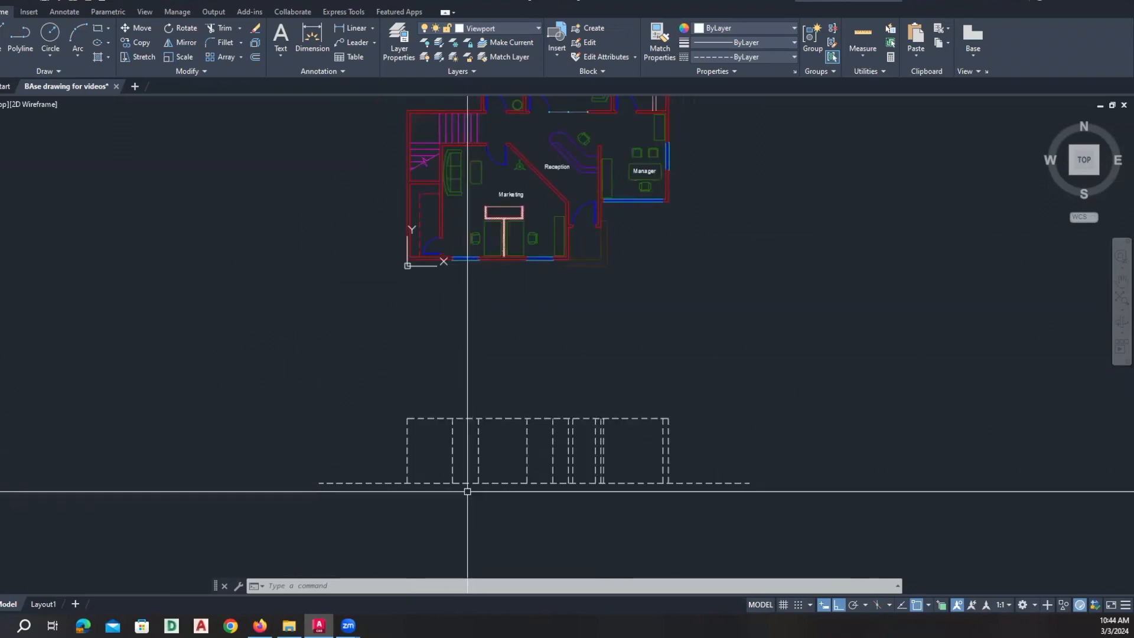
text(O)
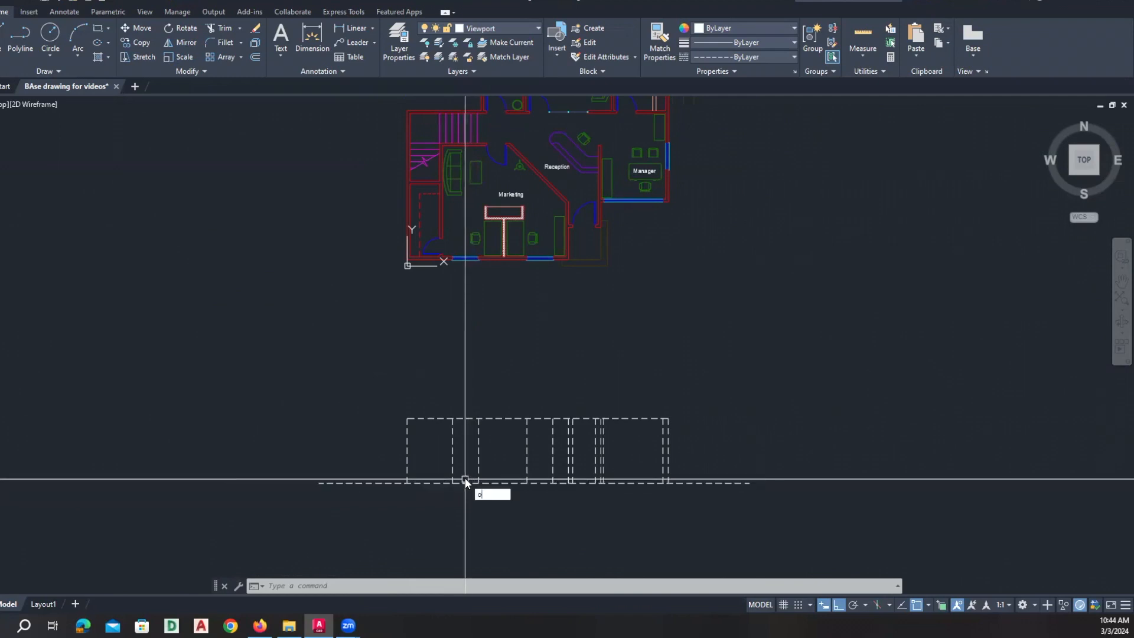
key(Return)
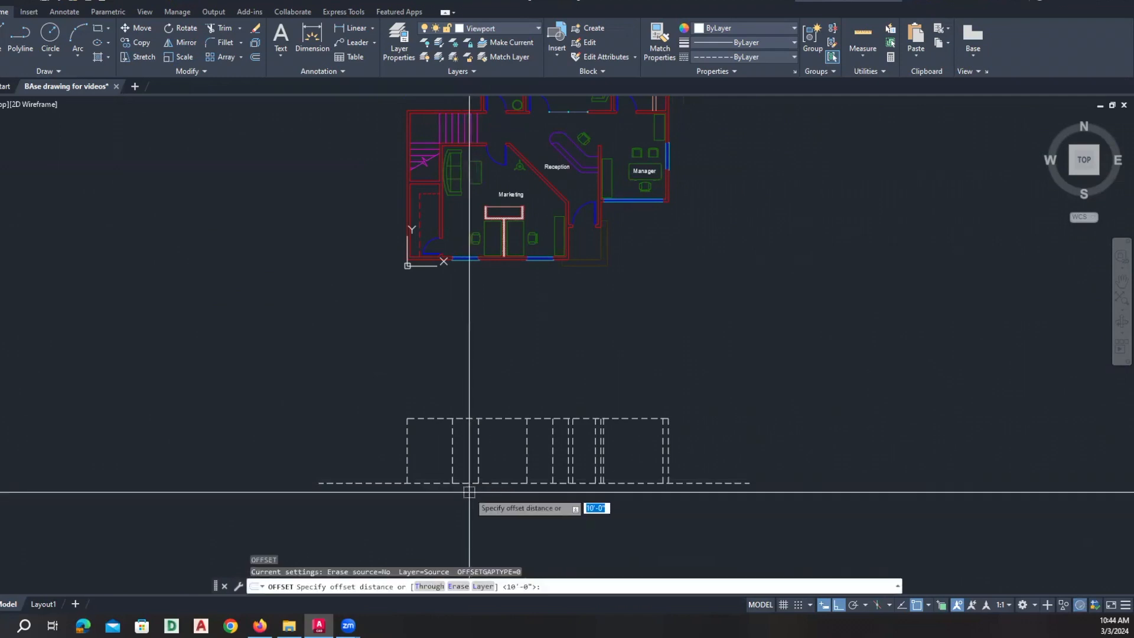
text(36)
key(Return)
click(469, 483)
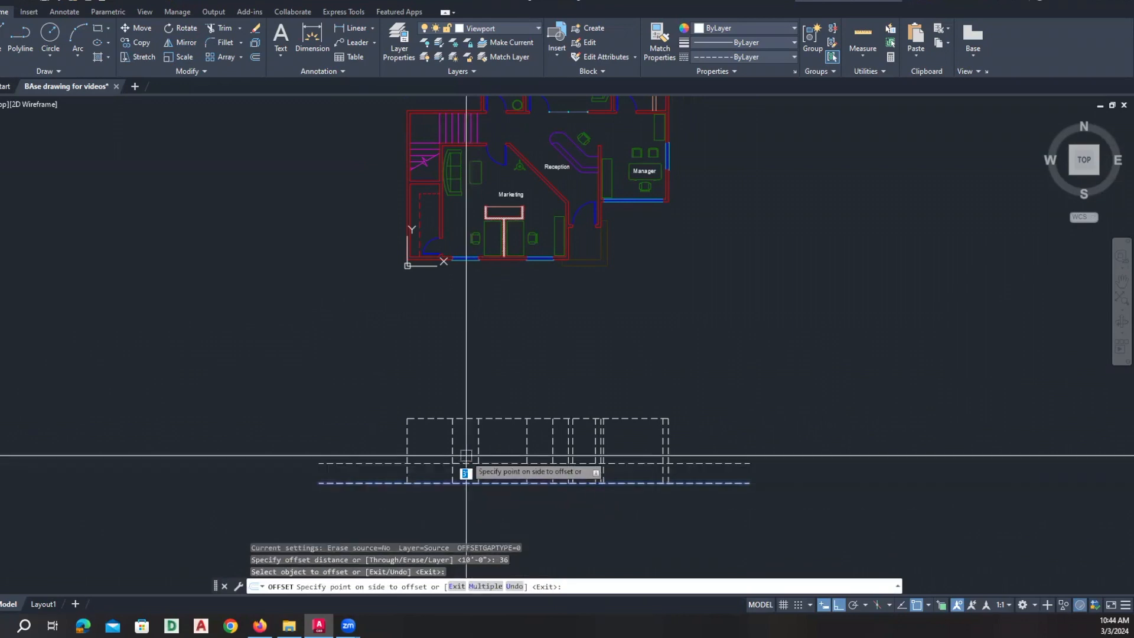
click(472, 451)
key(Return)
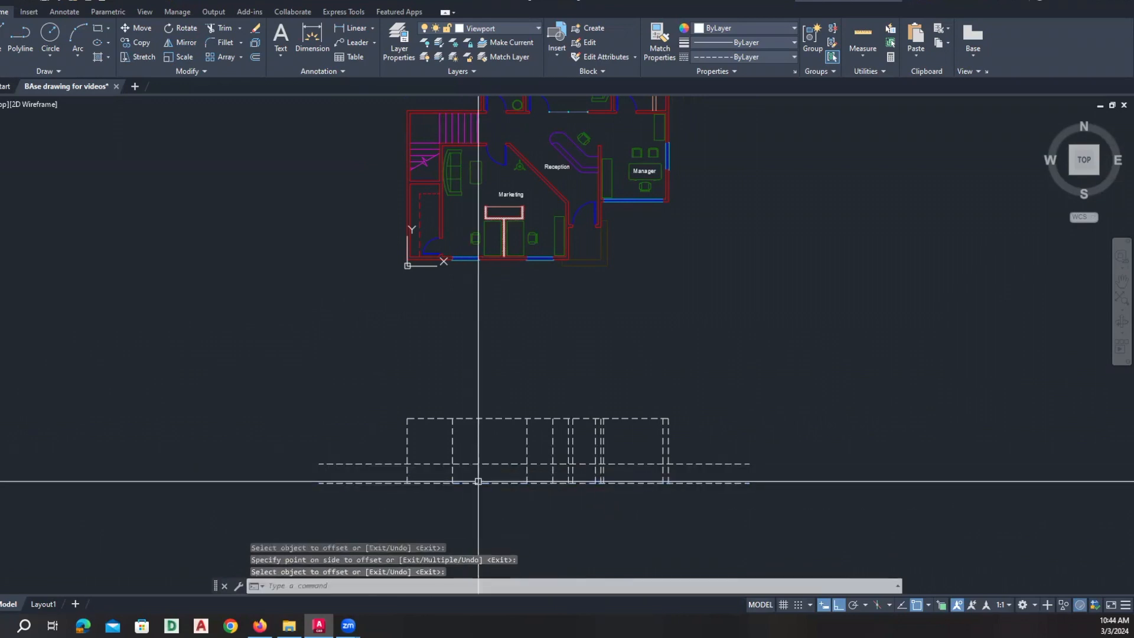
Offset the sill-height line 5' upward to mark the heads of the windows and door.
key(Return)
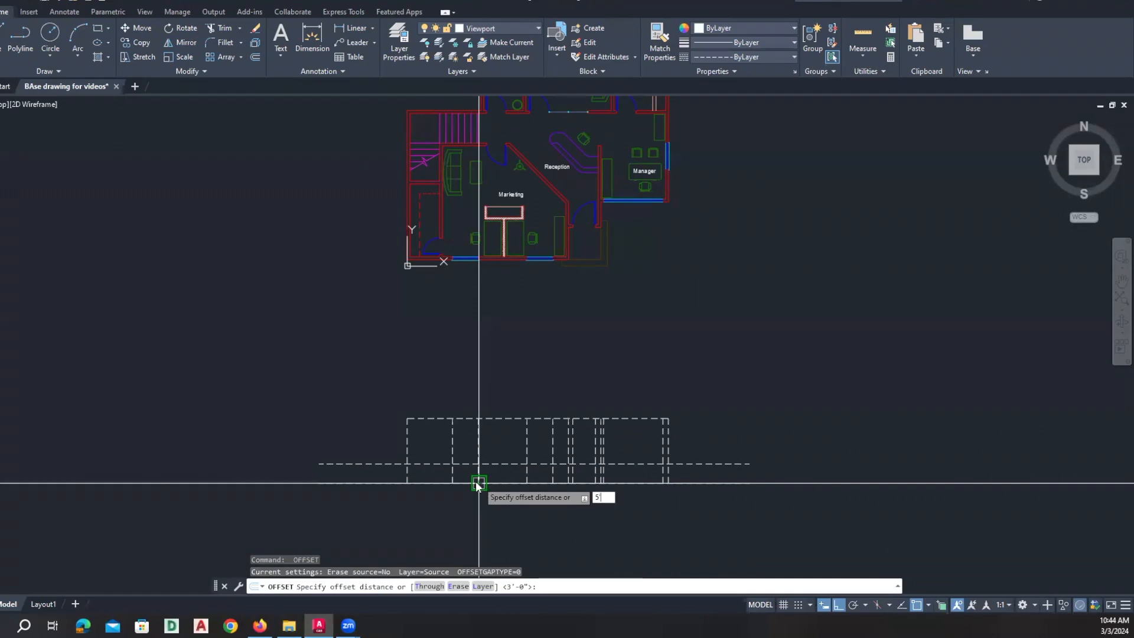
key(Return)
click(469, 464)
click(470, 451)
key(Escape)
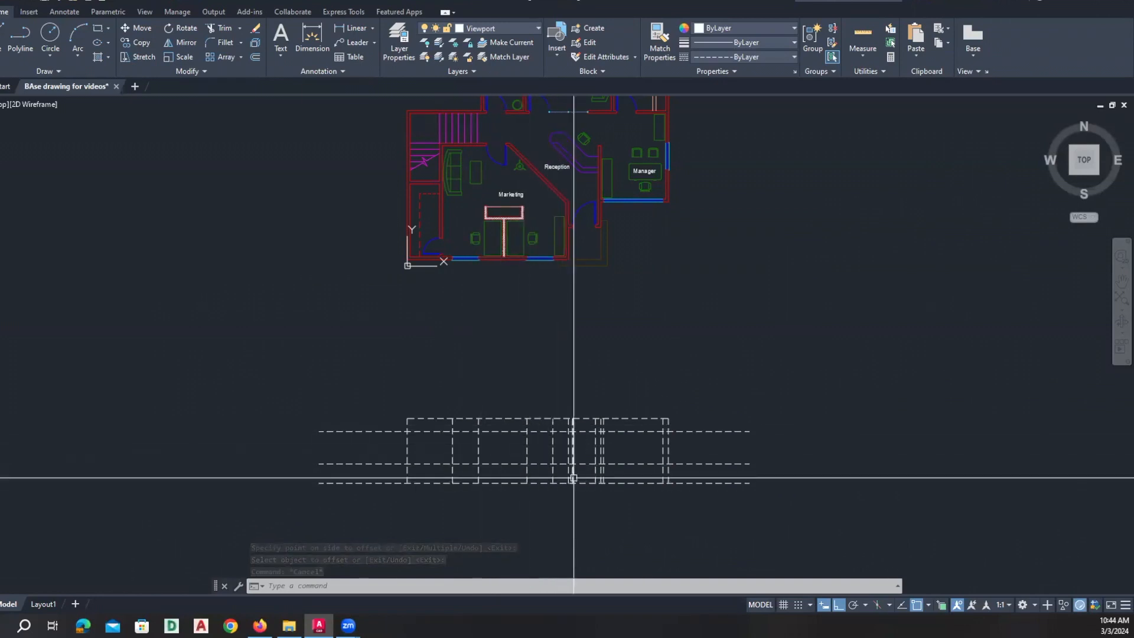
Trim the lines around the two Marketing room windows so only their closed rectangles are left inside the wall outline.
scroll(586, 444, up, 2)
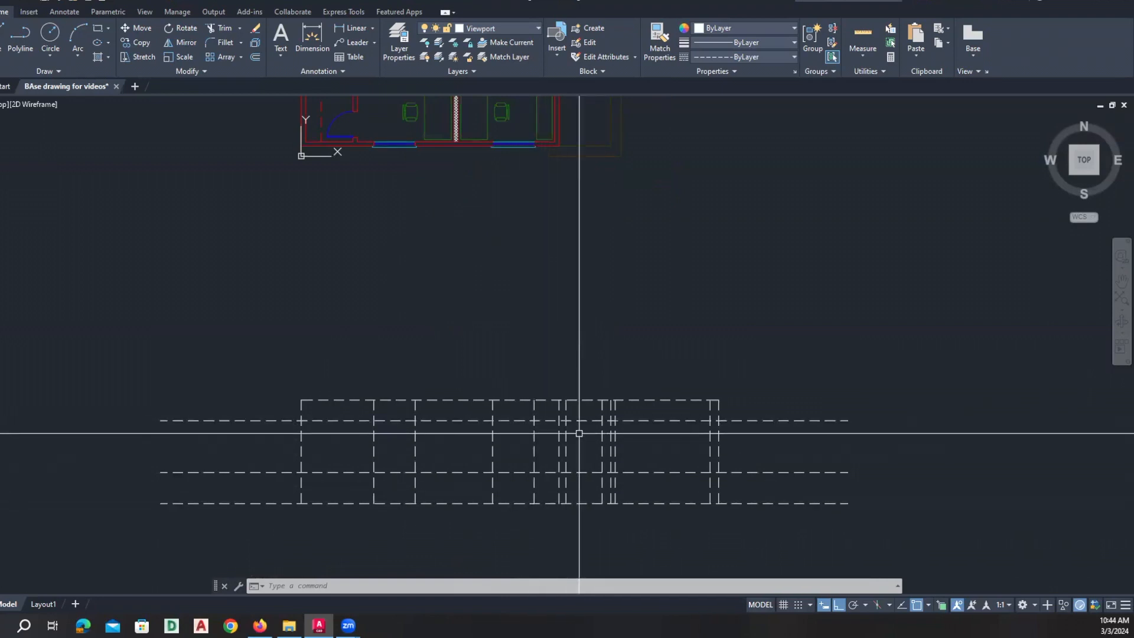
key(Escape)
key(Escape)
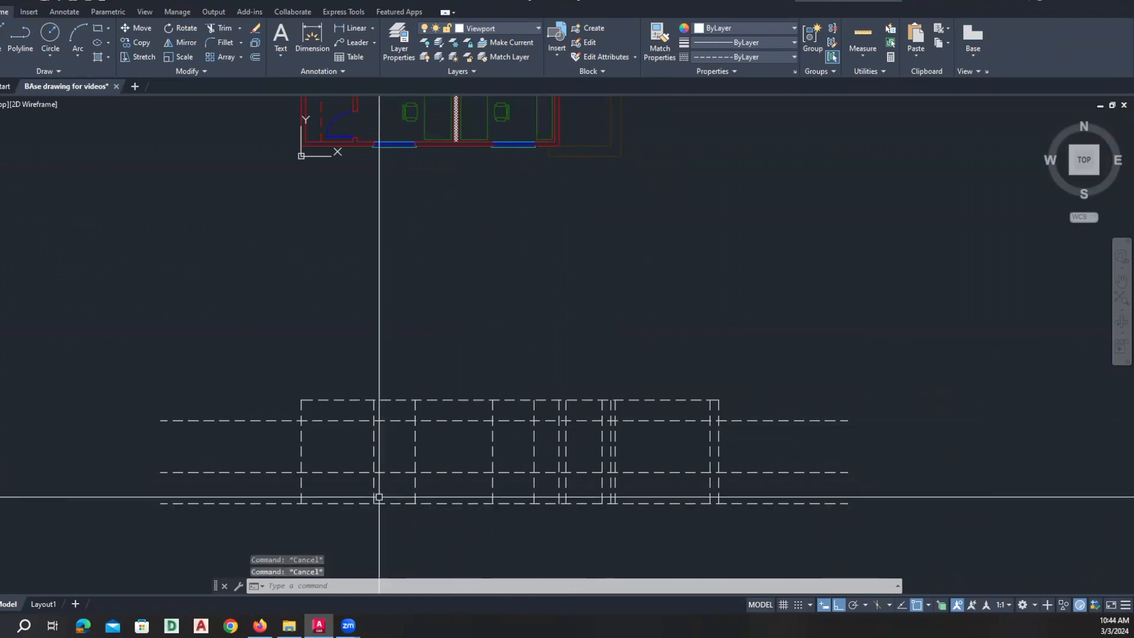
text(tr)
key(Return)
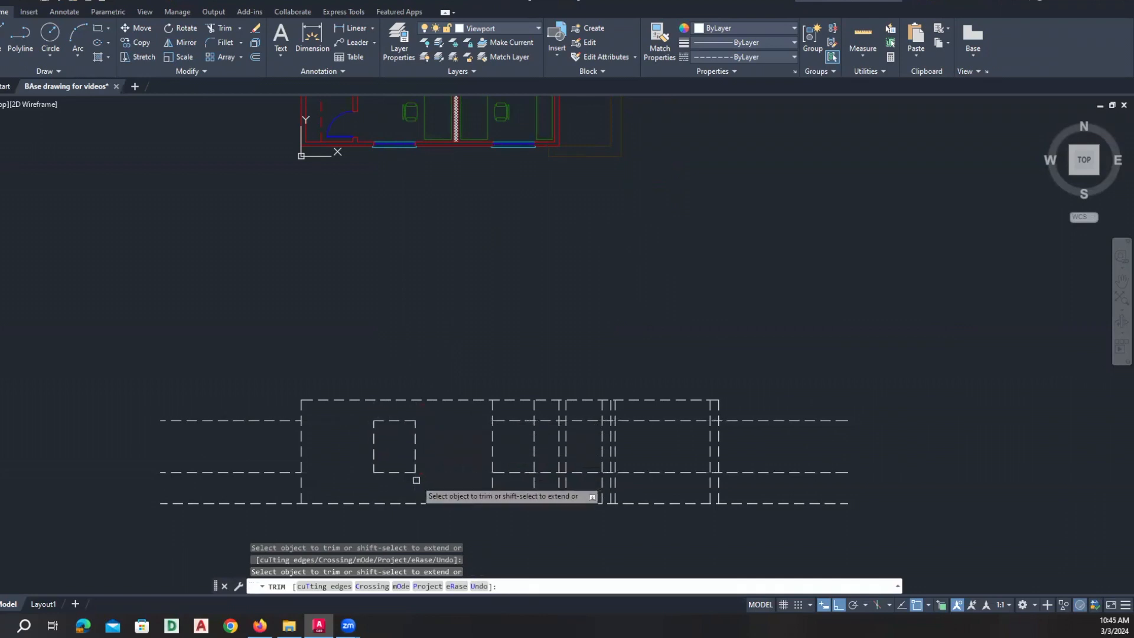
drag(489, 482, 538, 488)
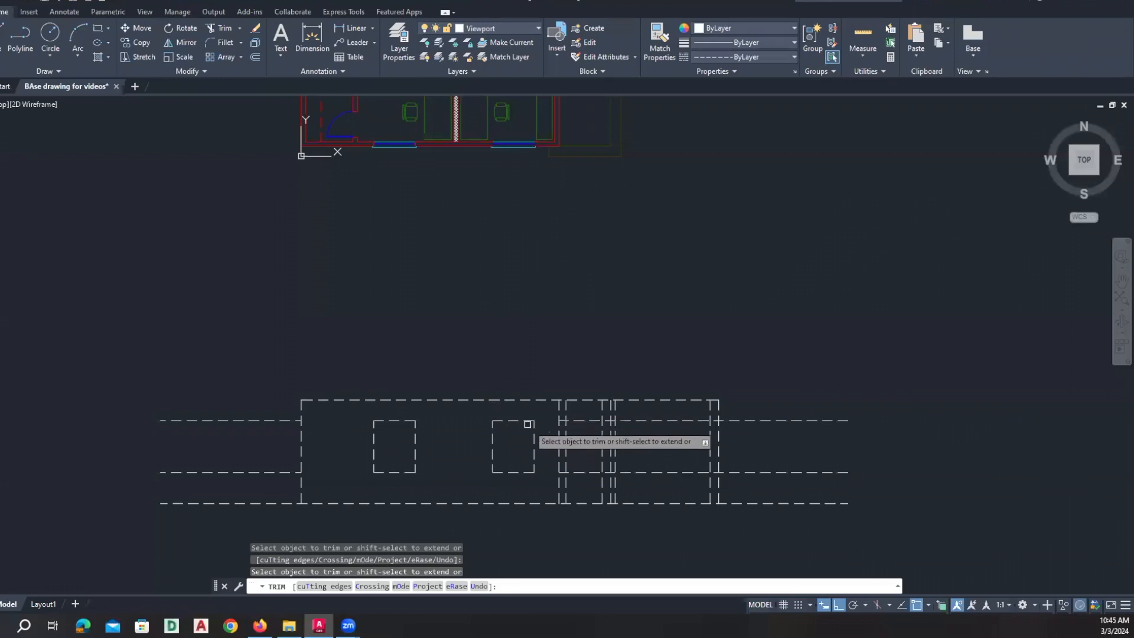
Trim the sill, head and vertical lines around the entrance door so its rectangle stands on the ground line.
mouse_move(558, 455)
middle_down()
mouse_move(555, 468)
mouse_move(490, 490)
middle_up()
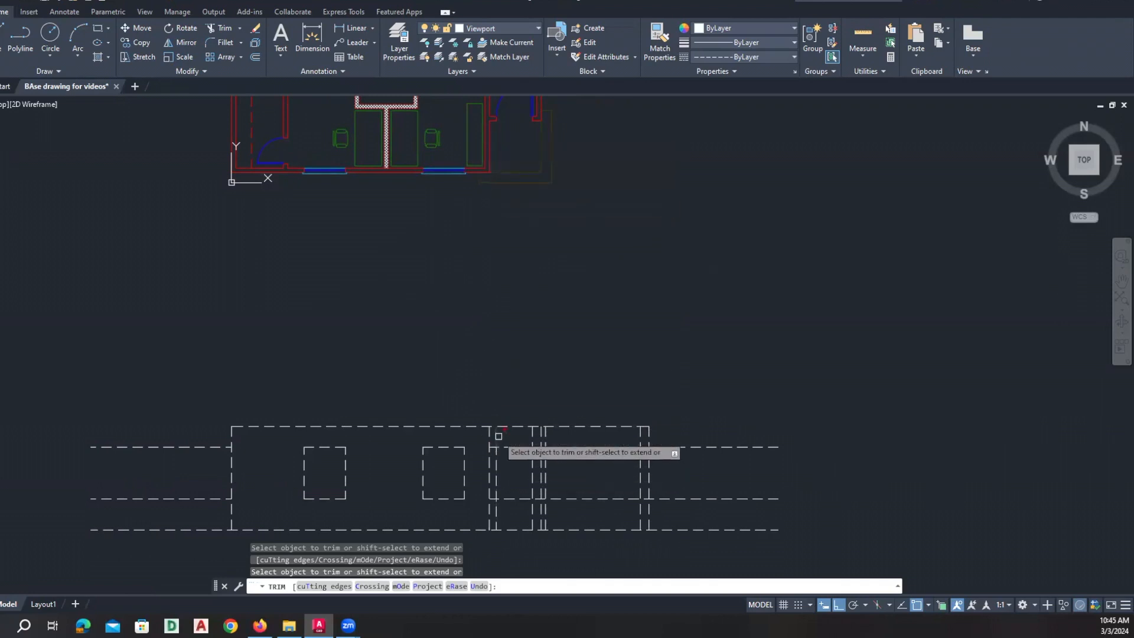
scroll(500, 465, up, 5)
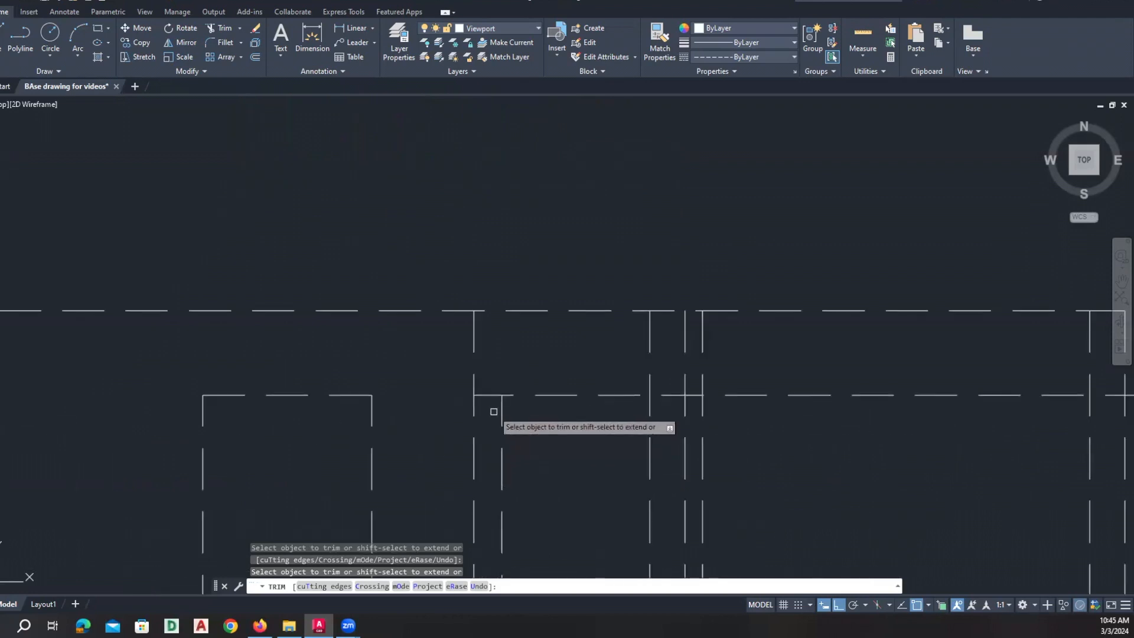
scroll(491, 396, down, 4)
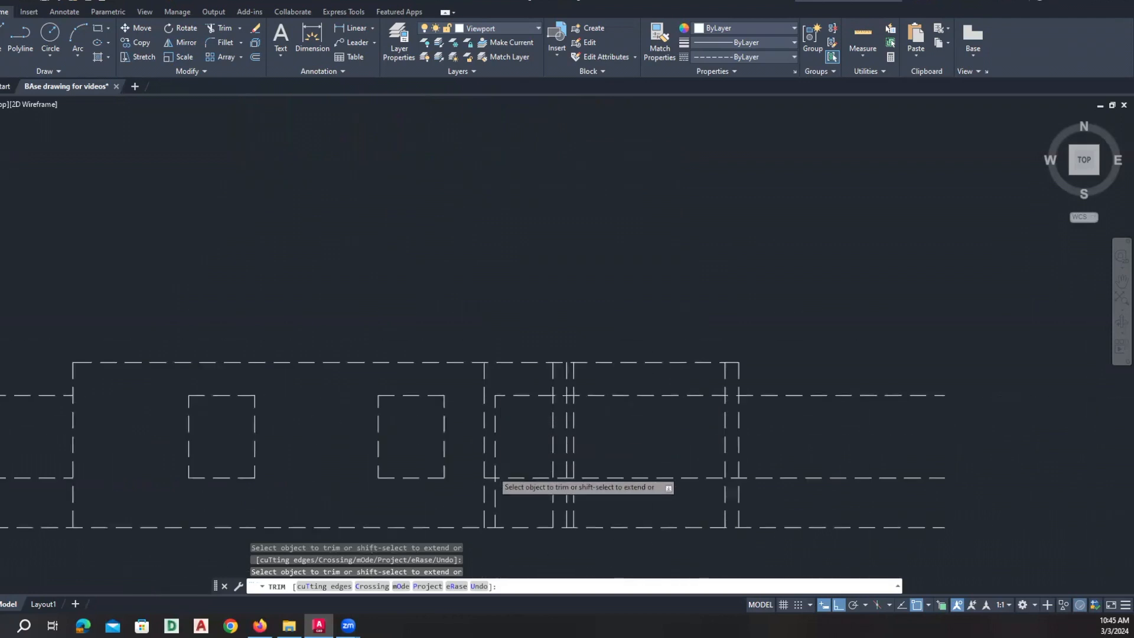
scroll(492, 473, up, 2)
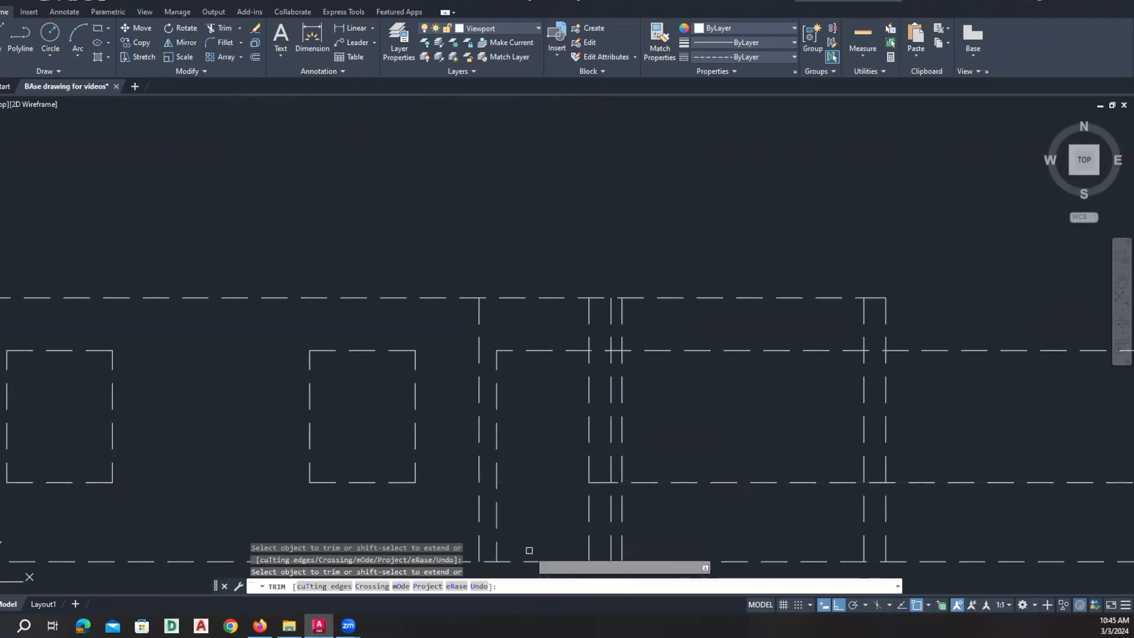
click(589, 331)
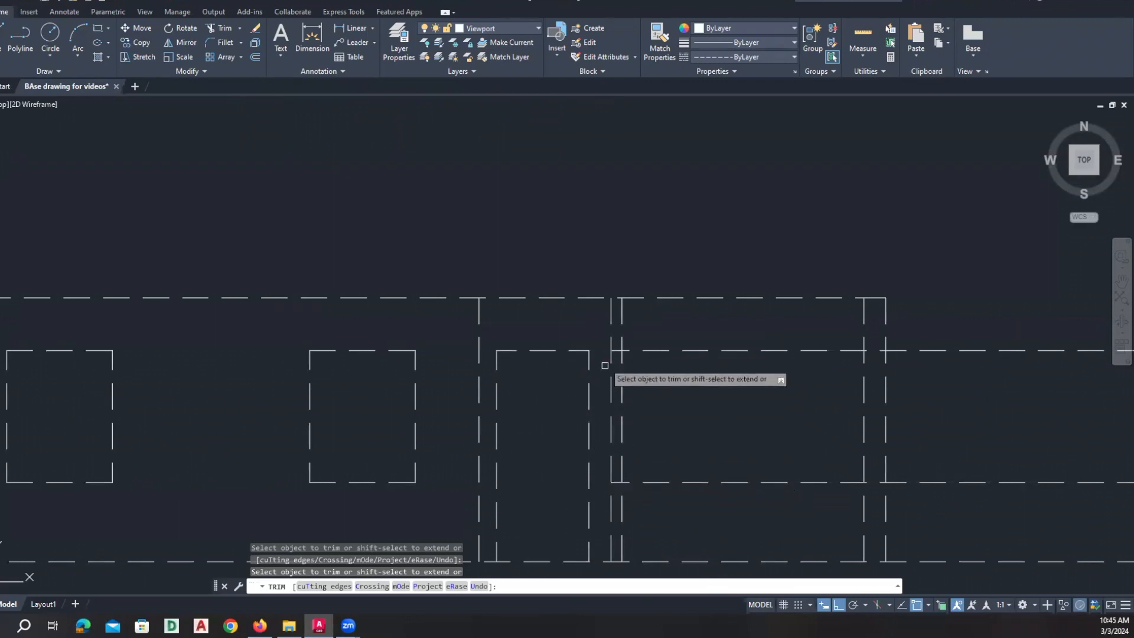
Trim the lines around the wide Manager room window to a closed rectangle, keeping the adjoining wall edges full height.
scroll(605, 365, up, 2)
scroll(605, 384, down, 6)
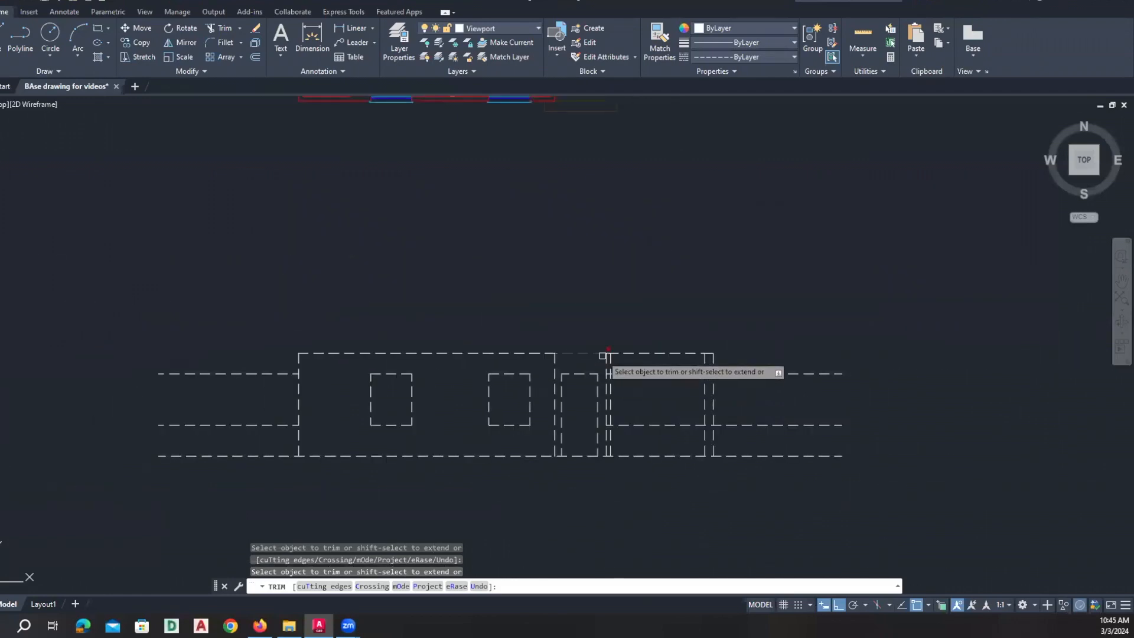
scroll(603, 355, up, 4)
scroll(606, 423, down, 5)
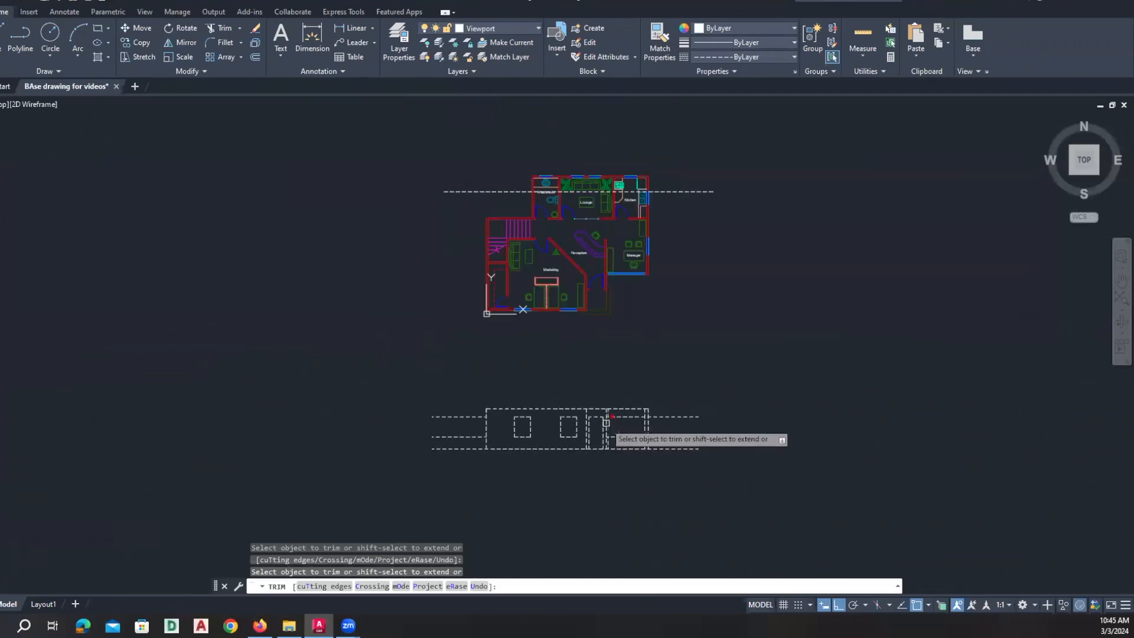
scroll(604, 294, up, 6)
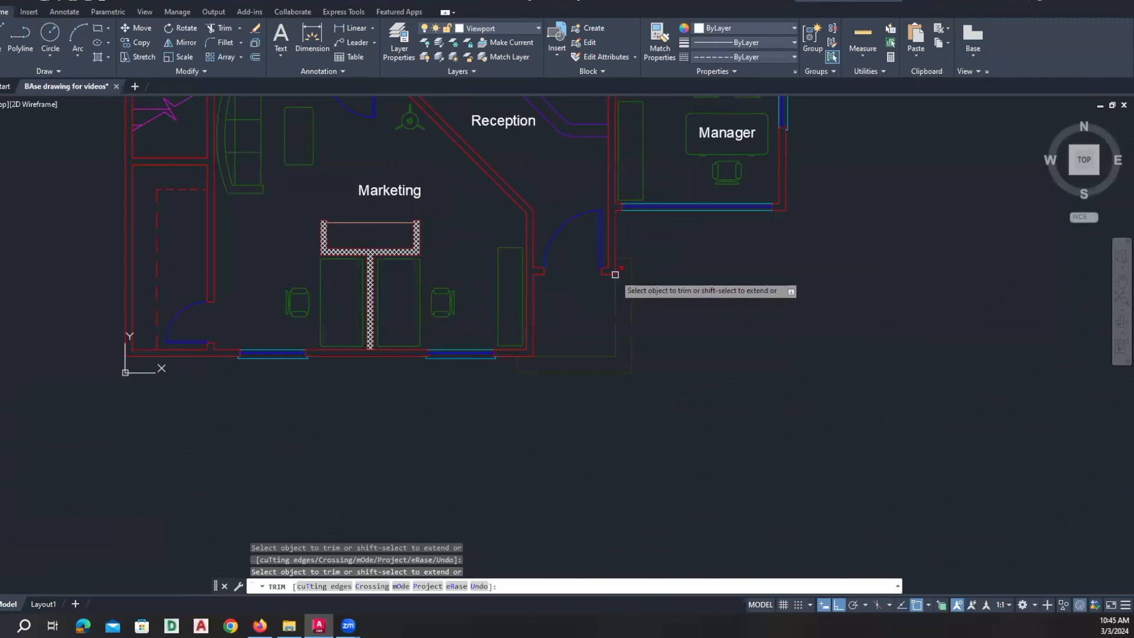
scroll(614, 373, down, 6)
scroll(615, 404, up, 7)
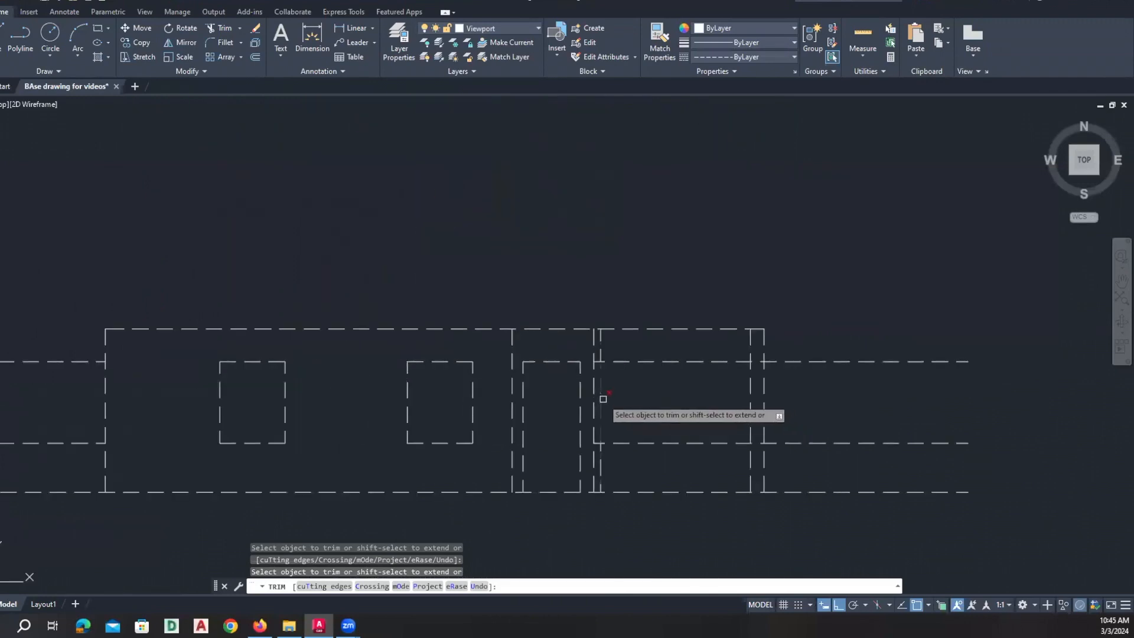
scroll(599, 391, up, 5)
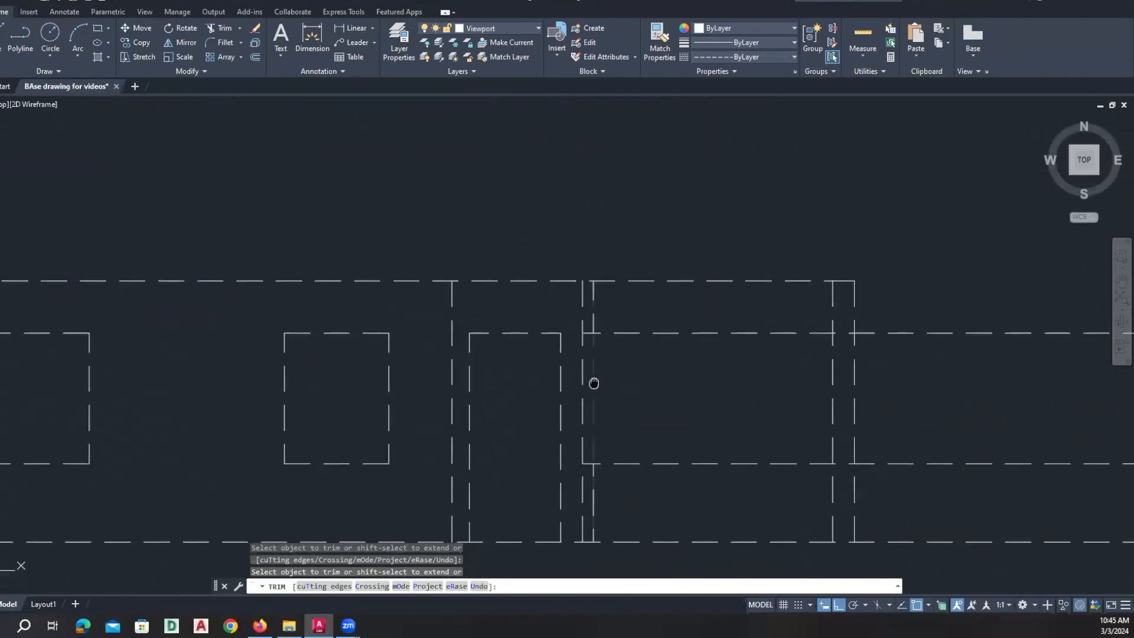
click(585, 282)
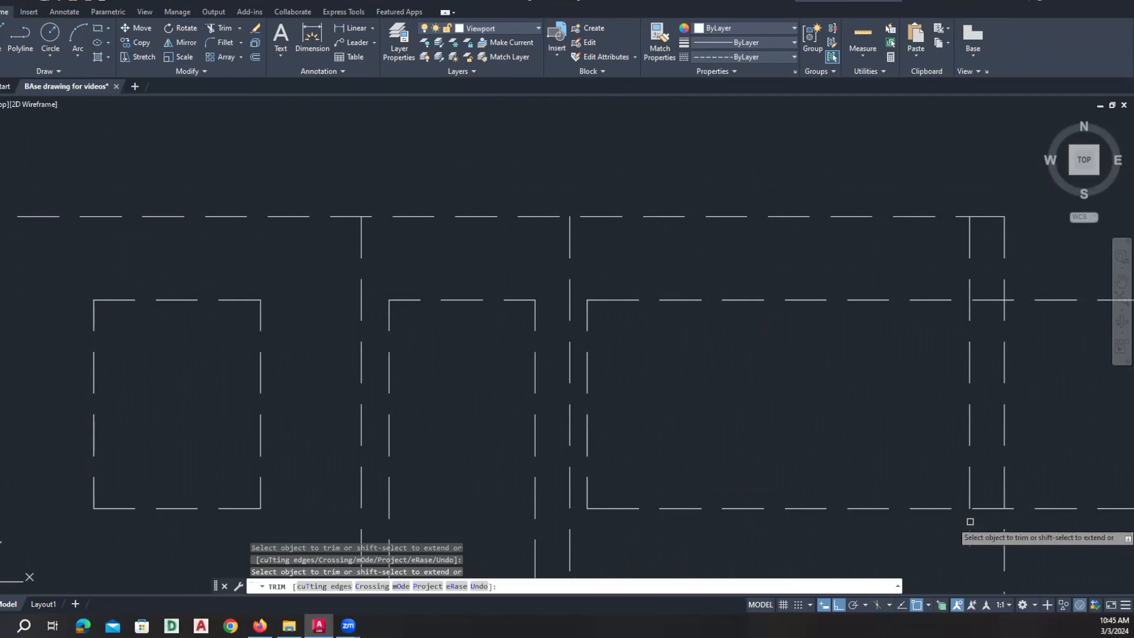
drag(994, 290, 979, 304)
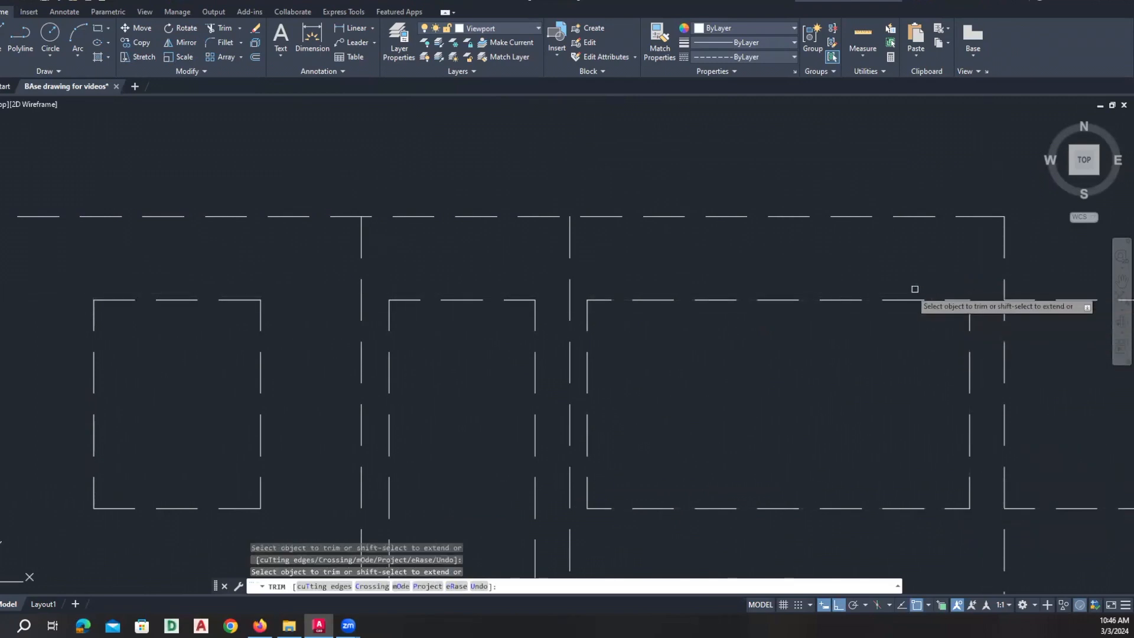
scroll(838, 342, down, 5)
key(Escape)
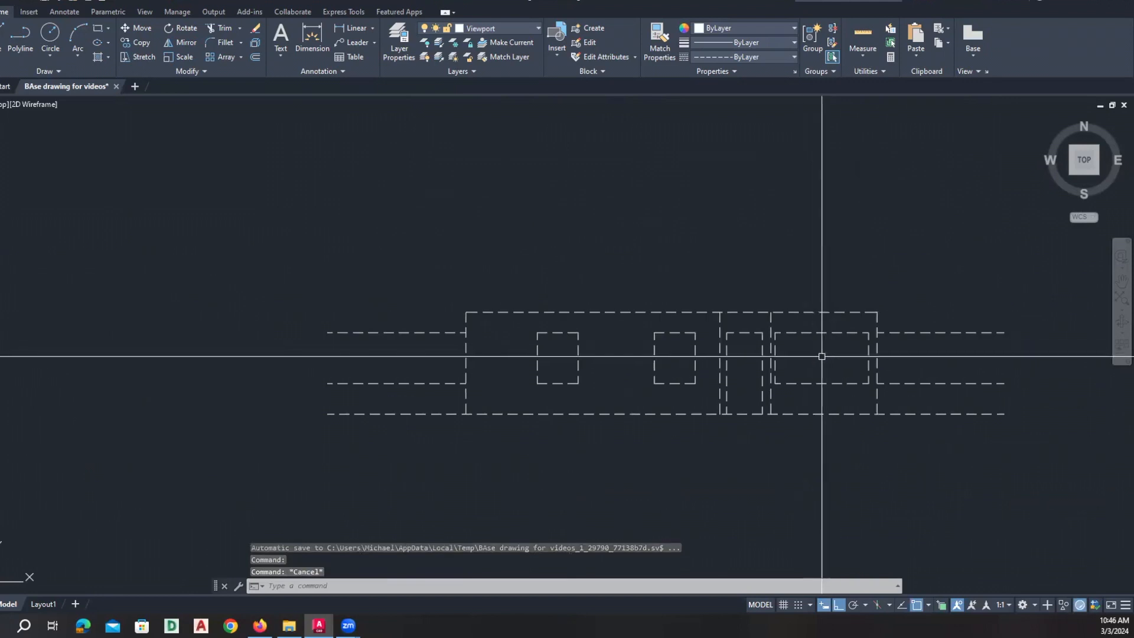
Erase the leftover sill and head line pieces outside both end walls of the elevation.
text(e)
key(space)
click(924, 394)
click(910, 321)
key(space)
key(space)
click(426, 392)
click(399, 304)
key(space)
scroll(560, 399, down, 2)
middle_drag(560, 399, 523, 463)
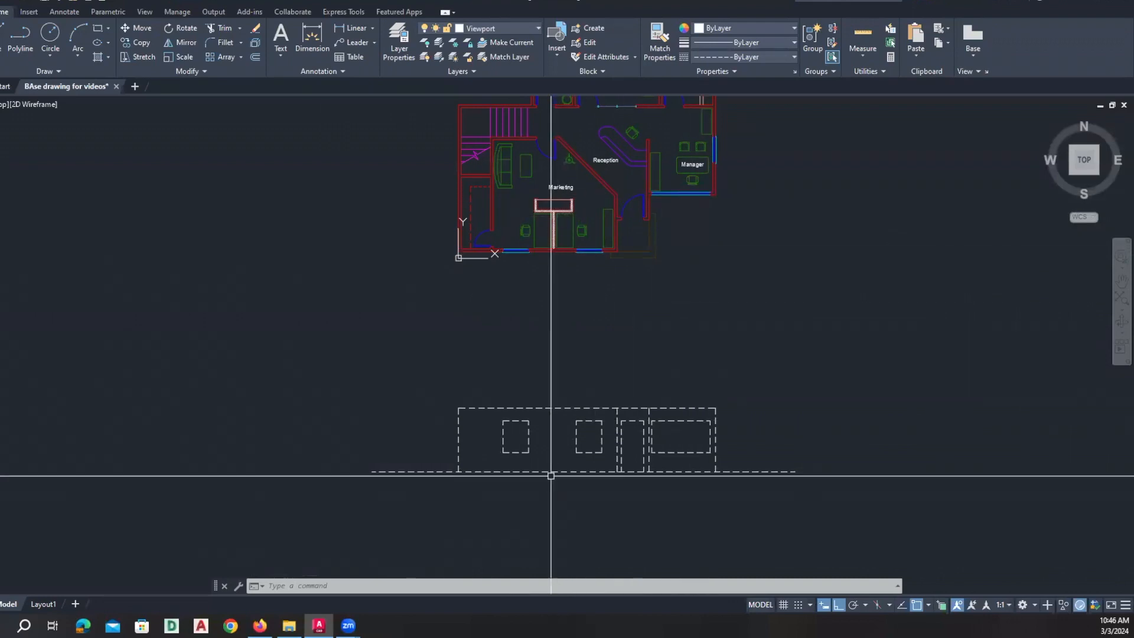
scroll(550, 473, up, 2)
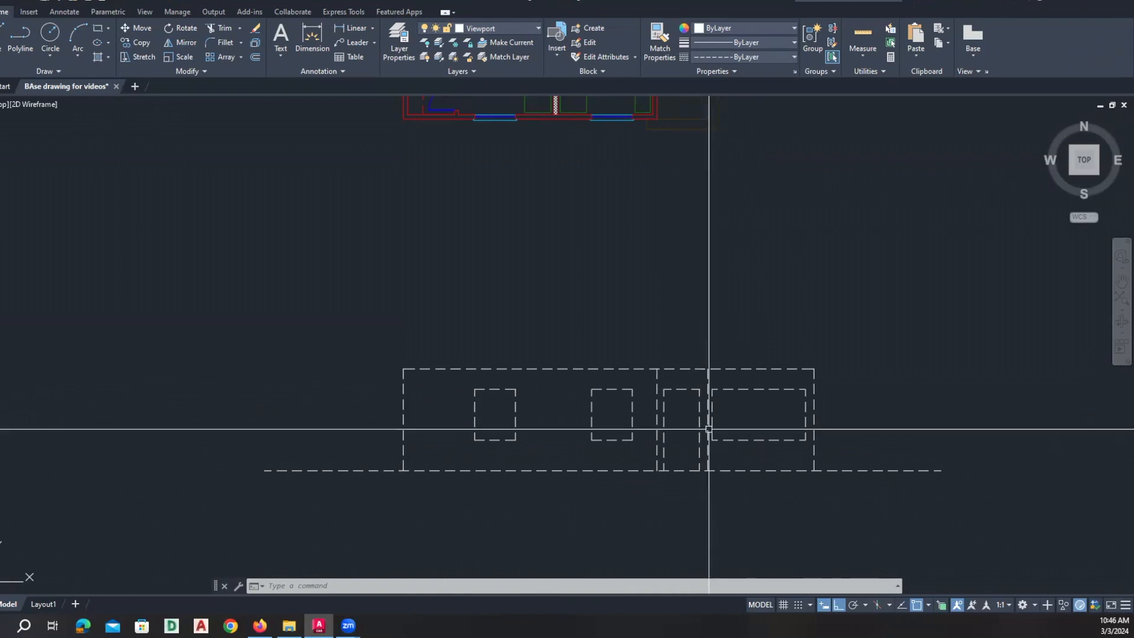
click(842, 492)
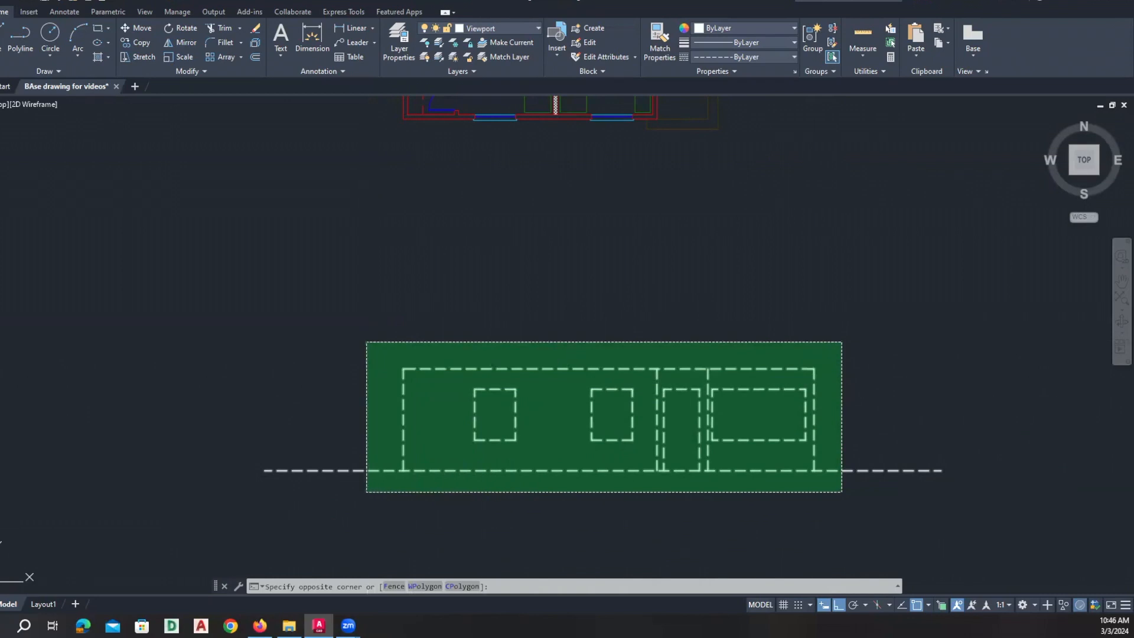
click(368, 342)
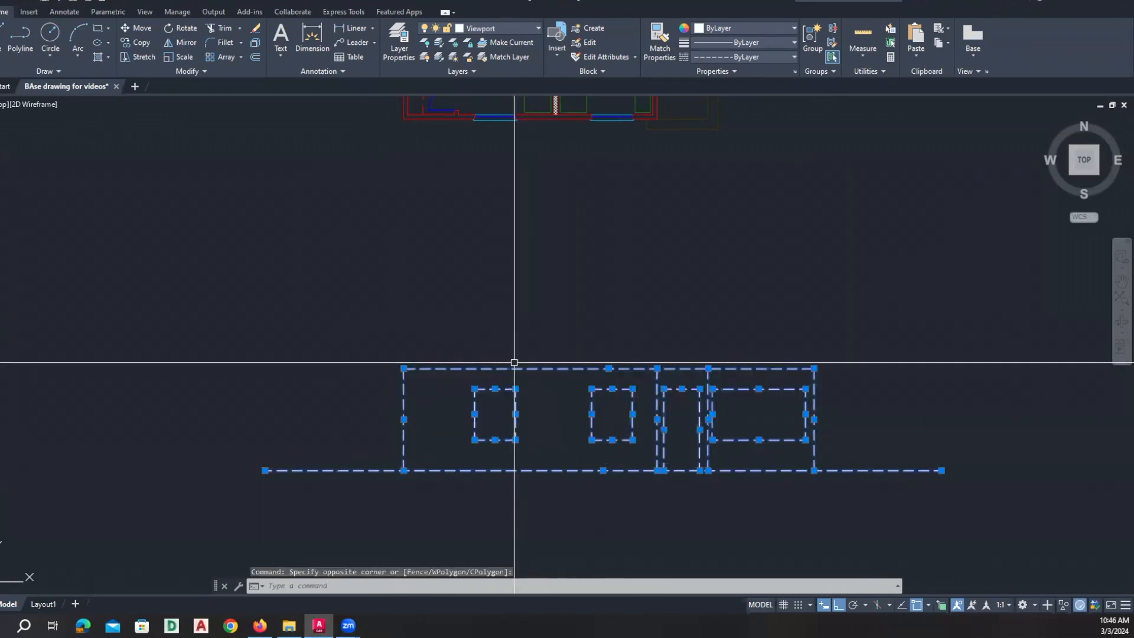
key(Escape)
Assign all linework of the front elevation to layer 0.
click(868, 493)
click(403, 349)
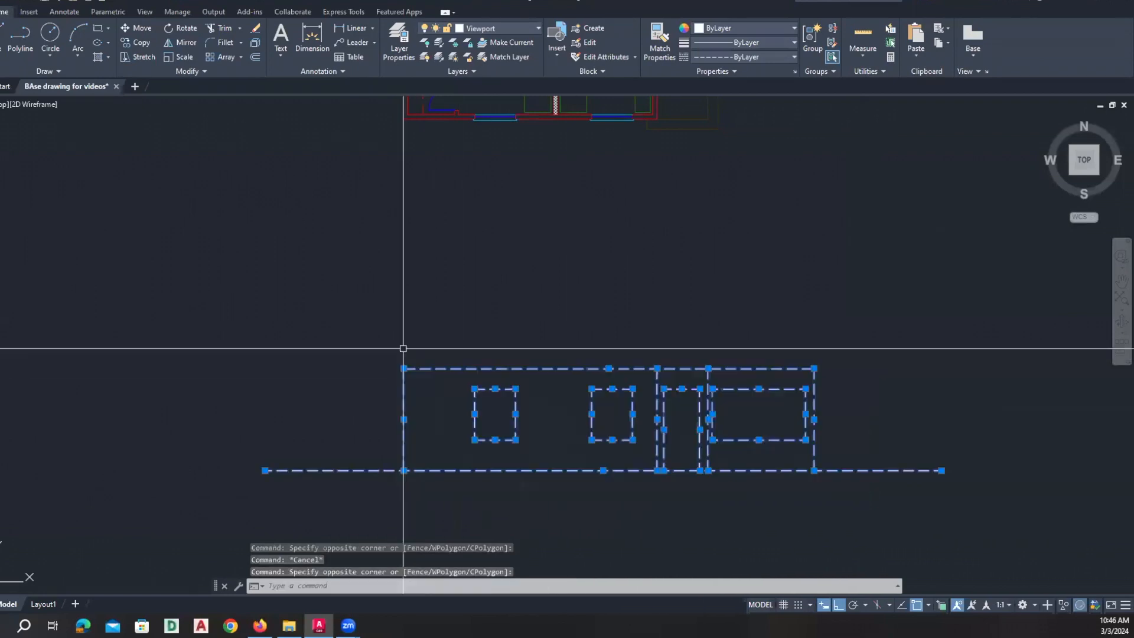
click(525, 27)
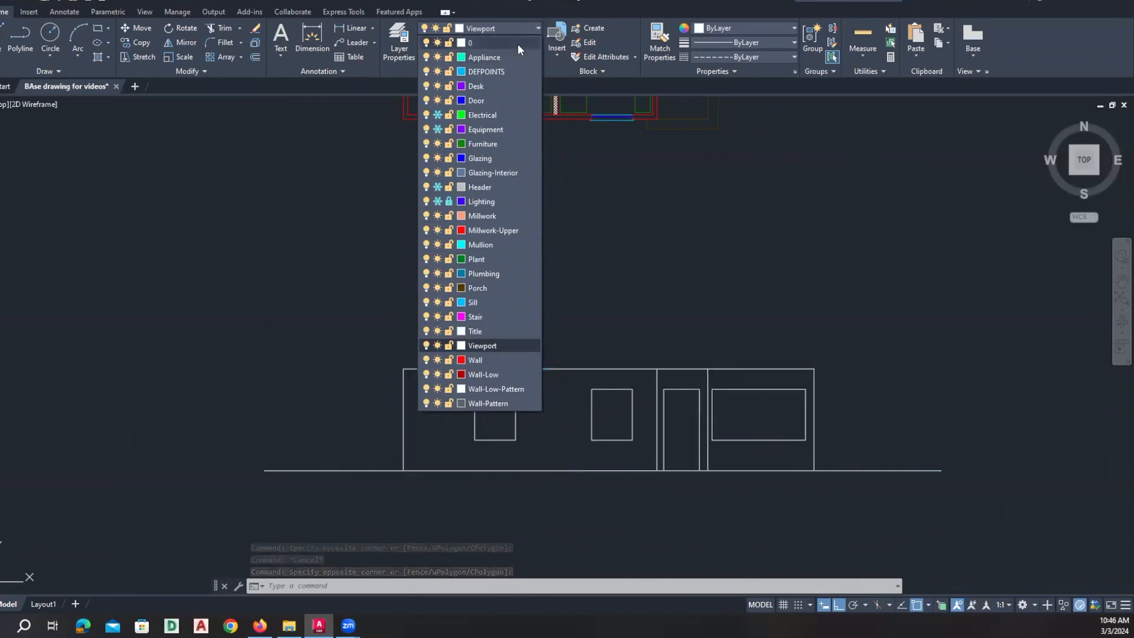
click(517, 44)
key(Escape)
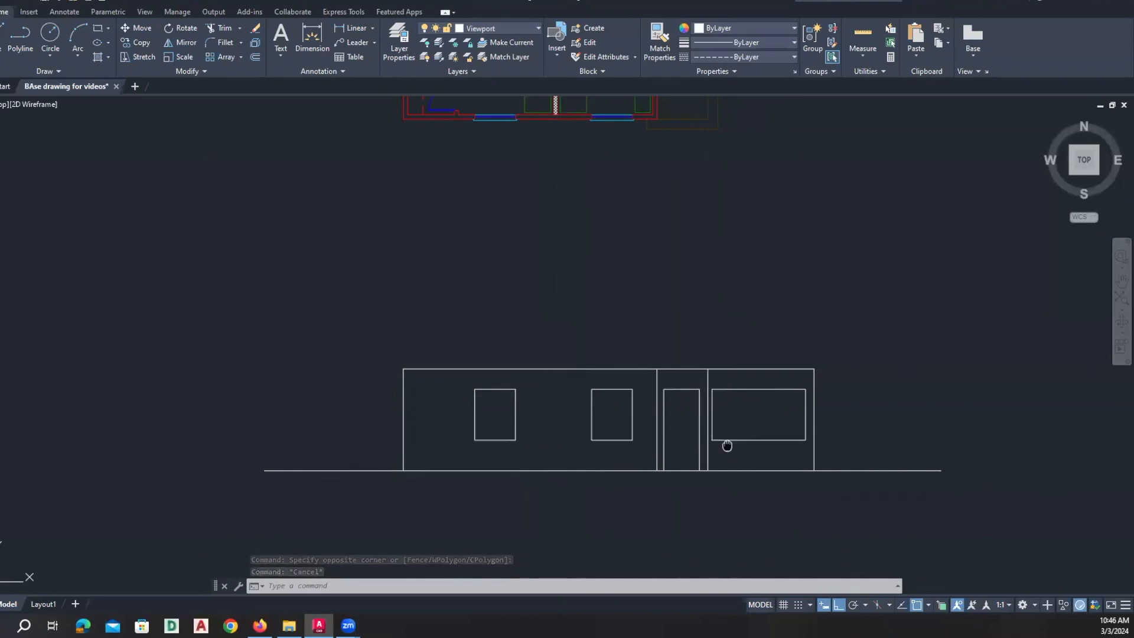
Examine the front elevation against the floor plan above it.
middle_drag(727, 446, 624, 414)
scroll(661, 397, down, 2)
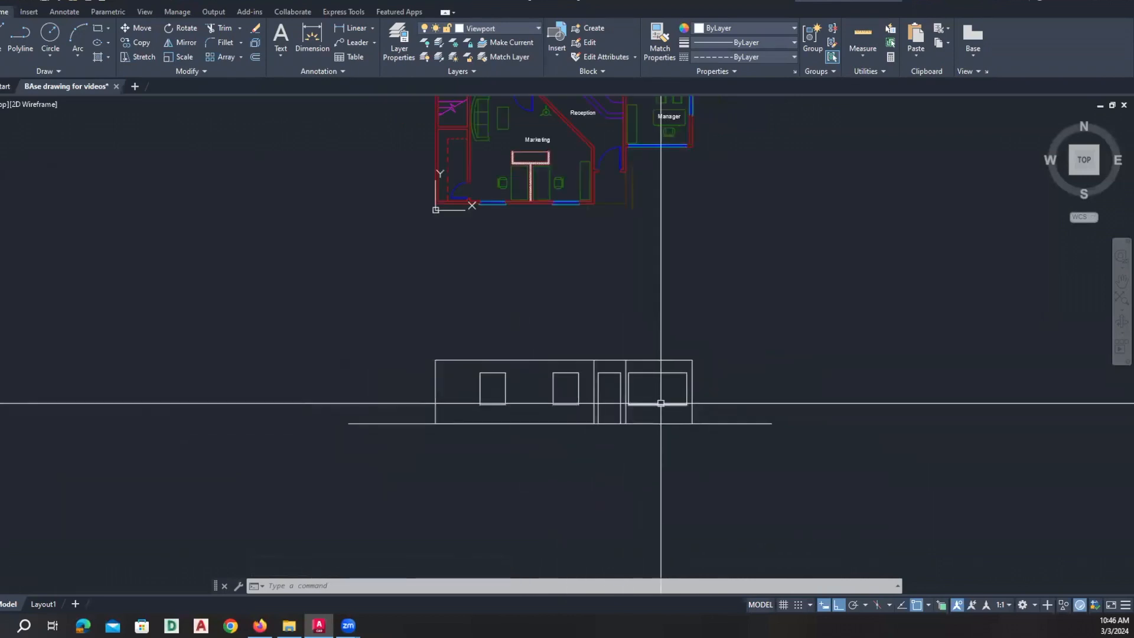
middle_drag(574, 248, 551, 302)
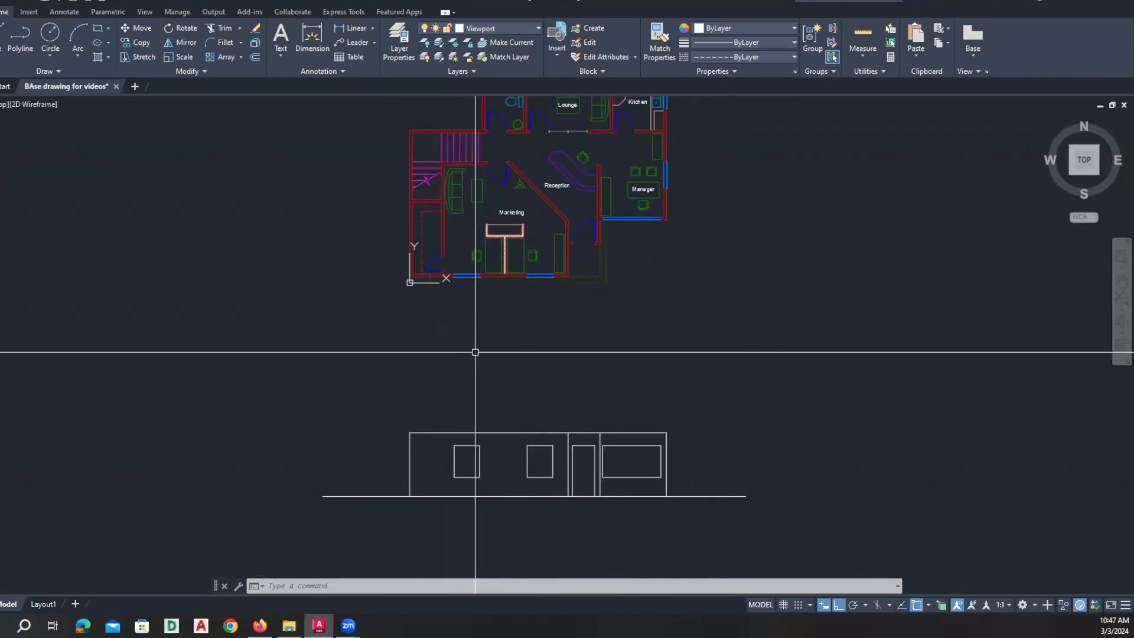
middle_drag(590, 446, 539, 429)
scroll(524, 436, down, 2)
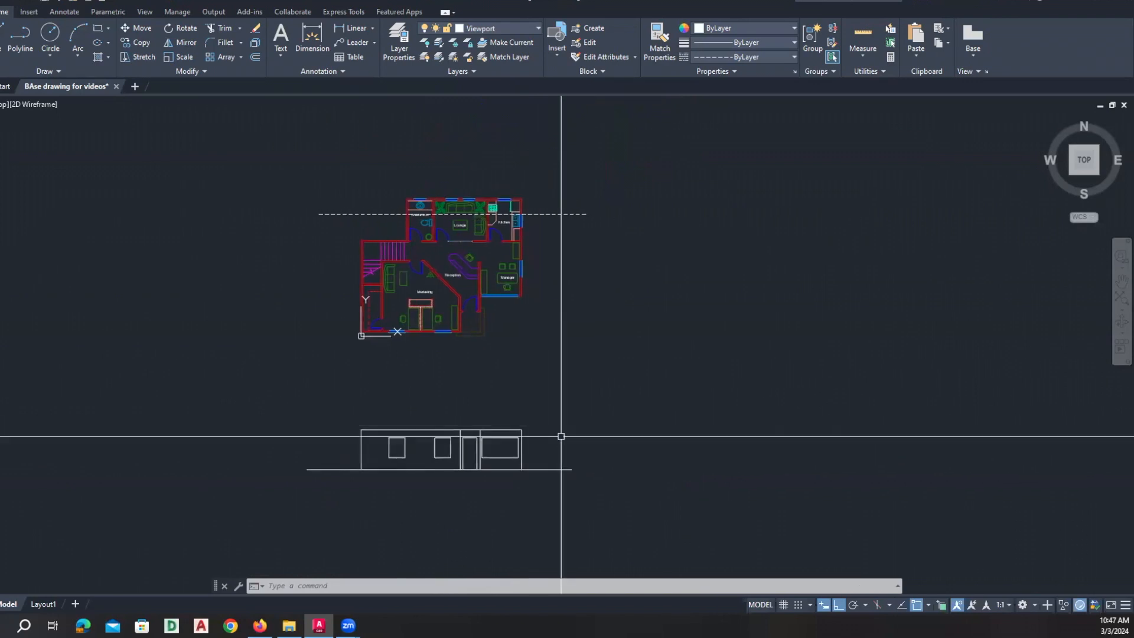
scroll(451, 449, up, 2)
middle_drag(509, 385, 497, 466)
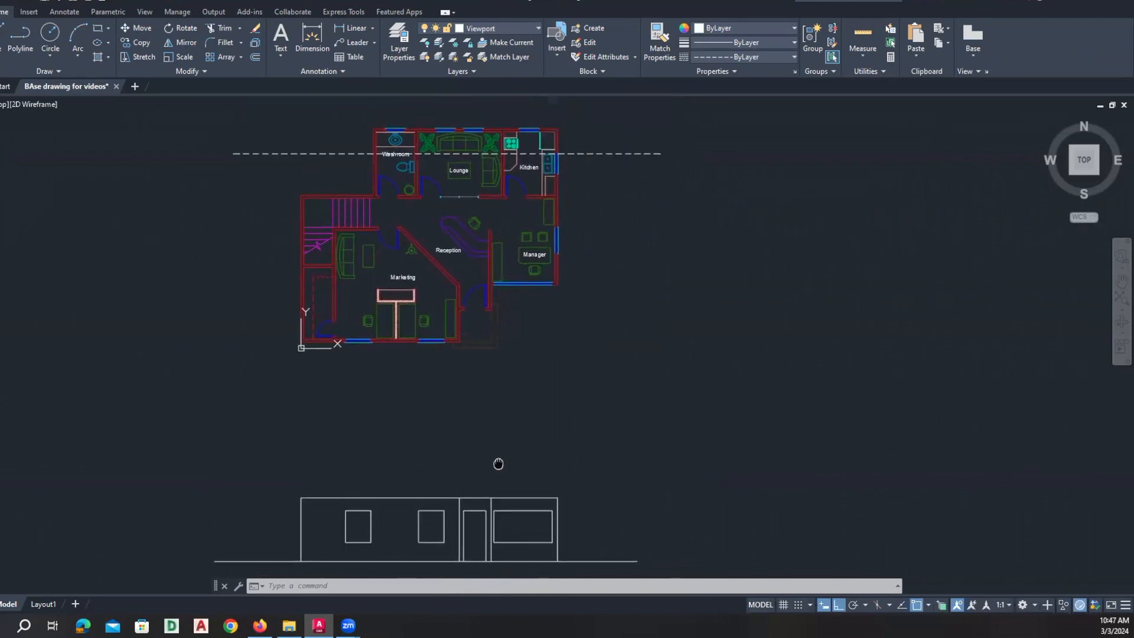
scroll(498, 465, down, 2)
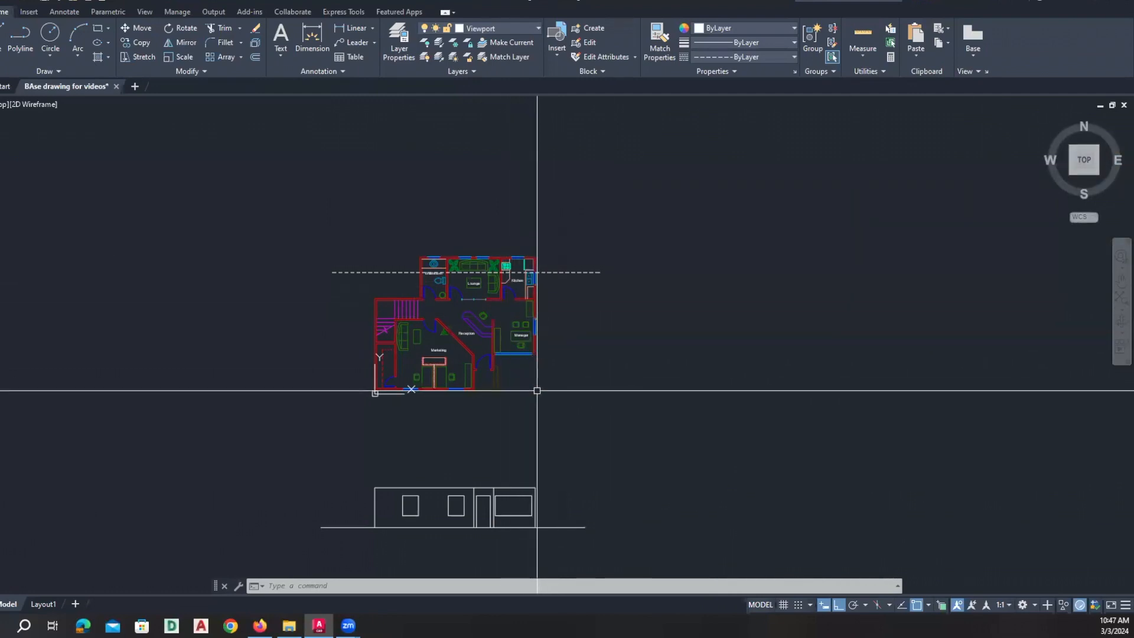
middle_drag(613, 400, 570, 386)
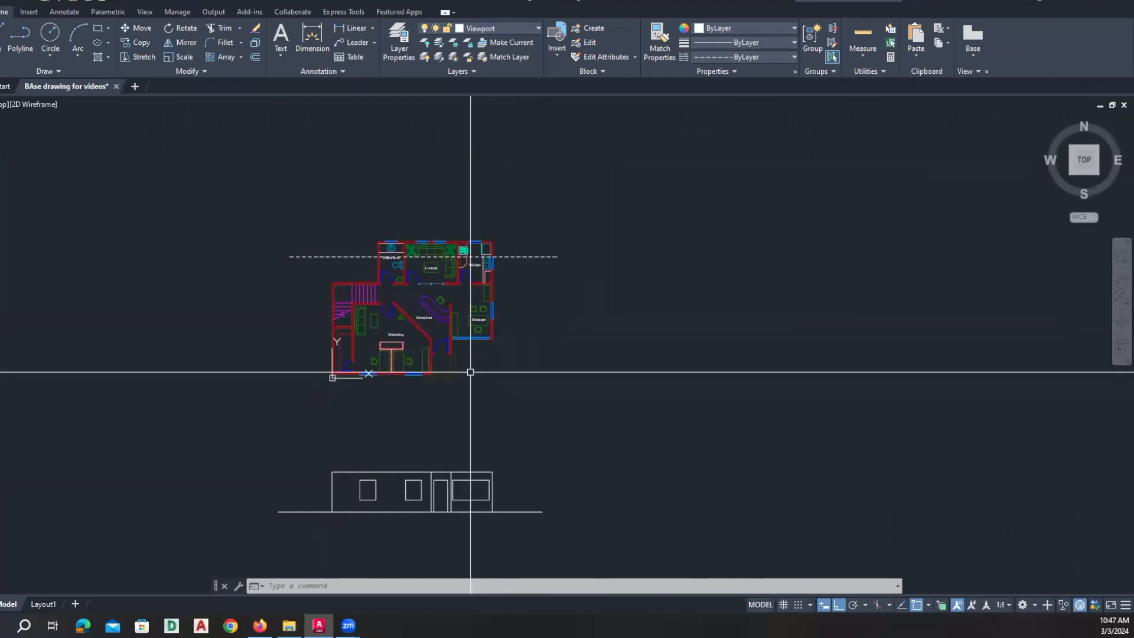
Copy the whole floor plan with its dashed section line horizontally to the right by about 101 feet.
text(o)
key(Return)
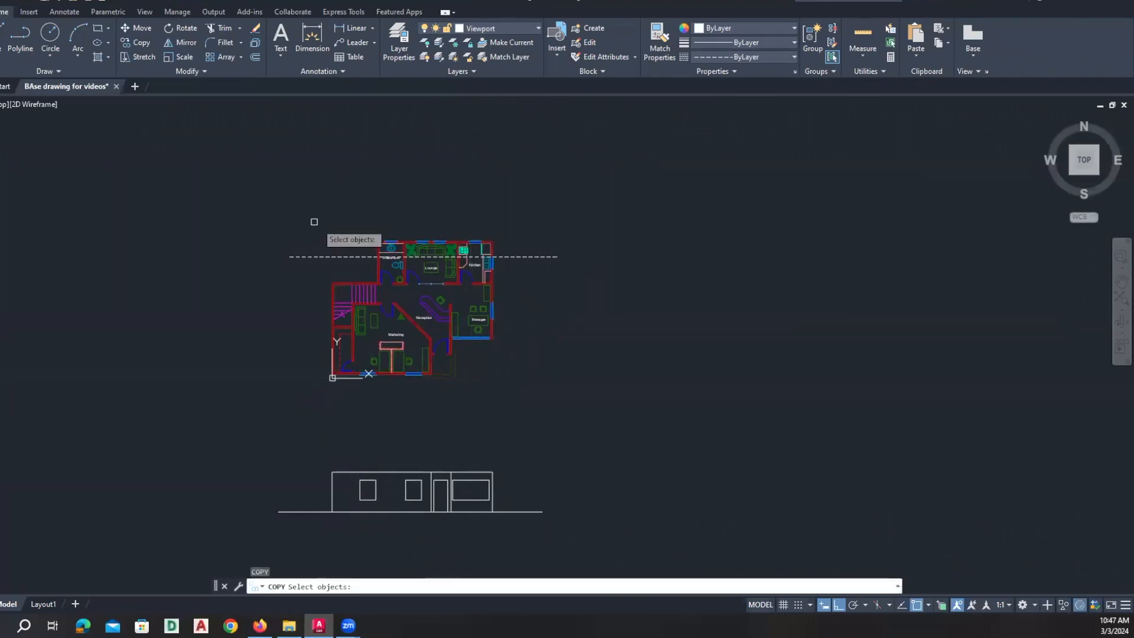
click(232, 193)
click(618, 390)
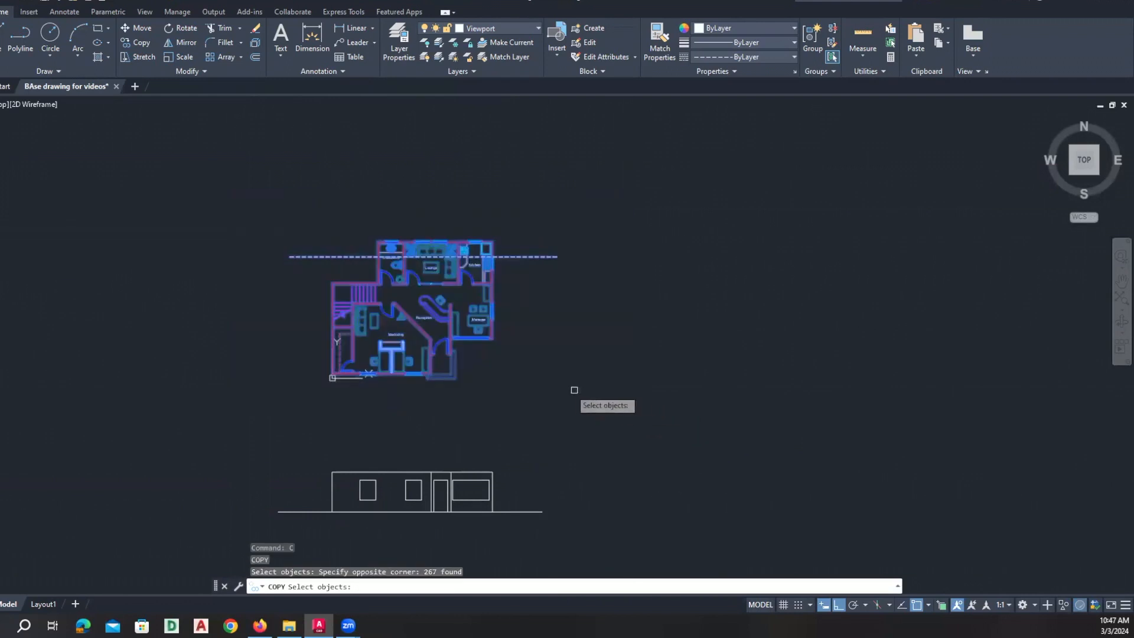
key(Return)
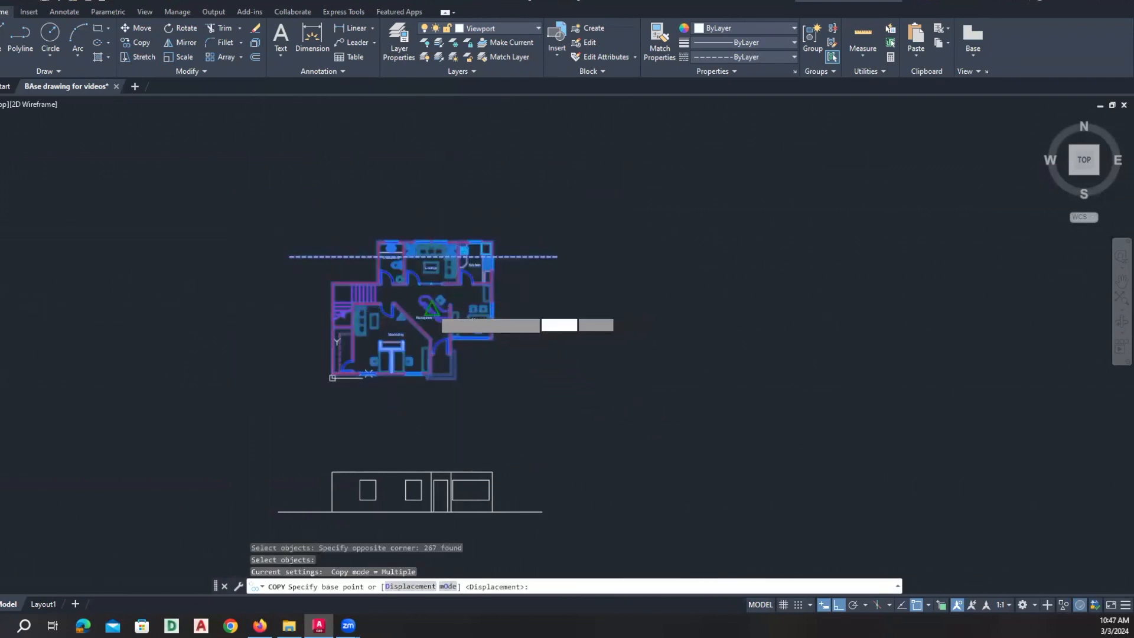
click(432, 309)
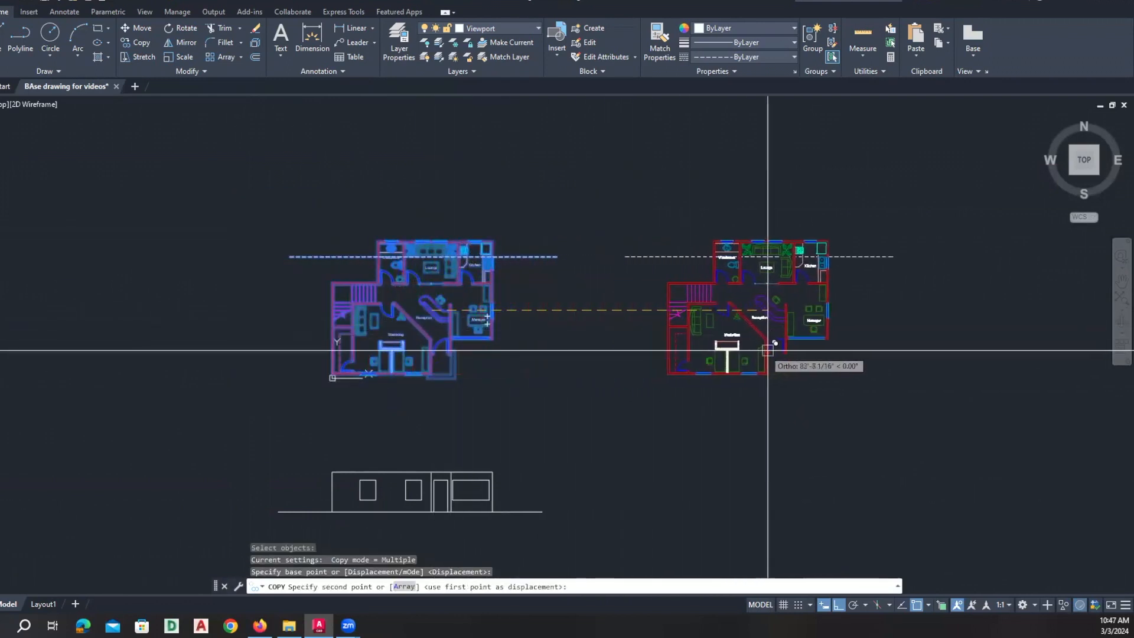
click(837, 348)
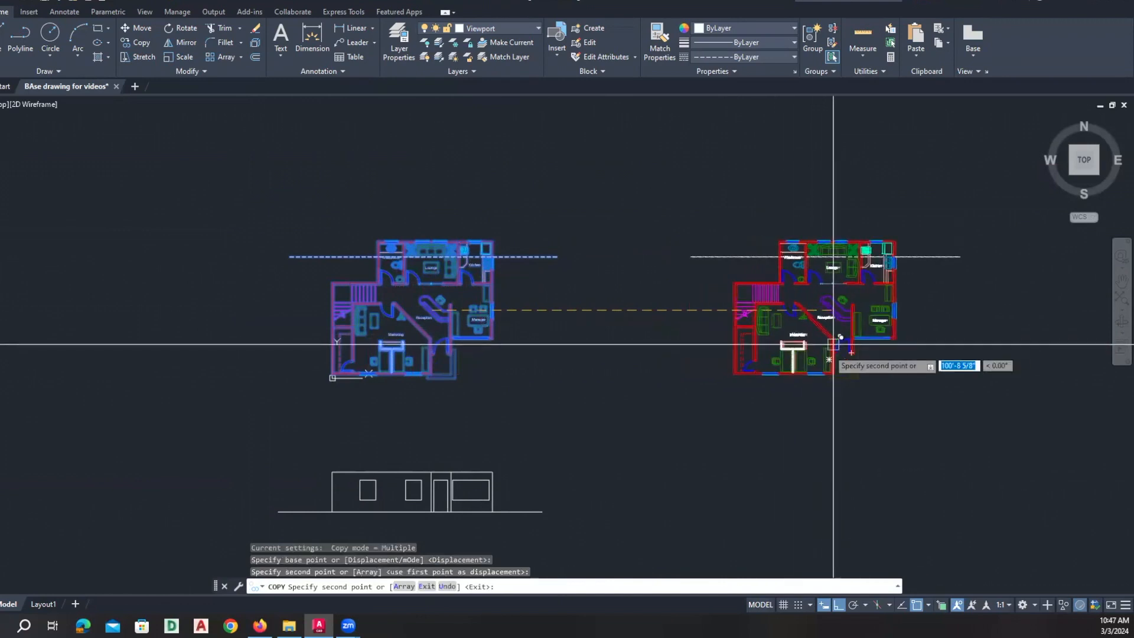
key(Escape)
Rotate the copied floor plan and its section line 90 degrees clockwise about a point near the entrance porch corner.
text(RO)
key(Return)
click(659, 184)
click(976, 413)
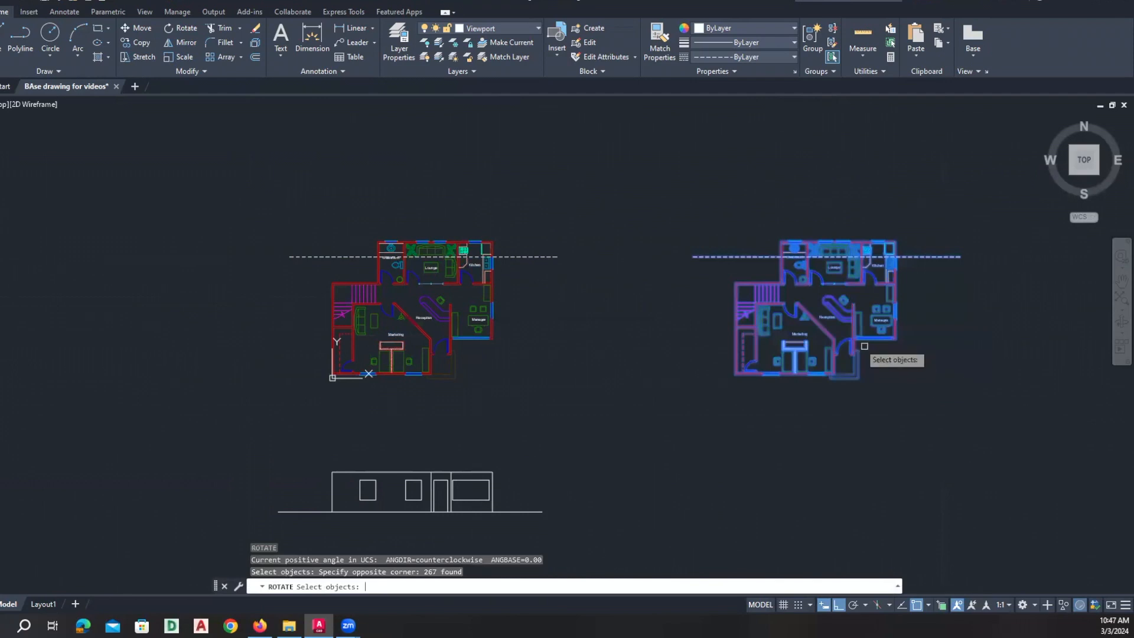
click(854, 374)
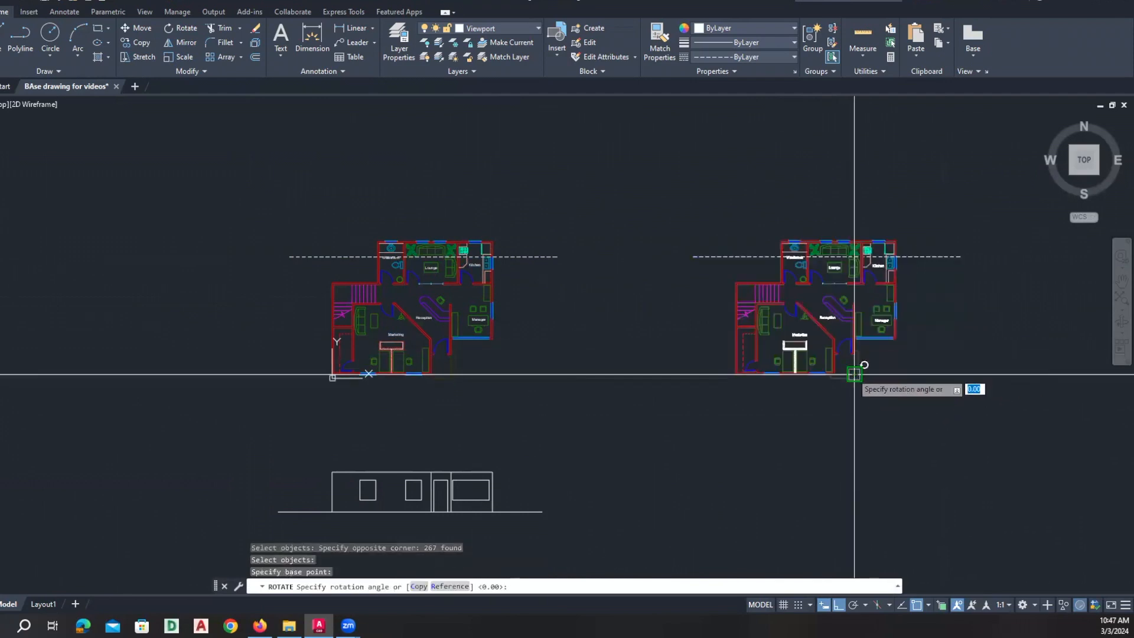
click(855, 426)
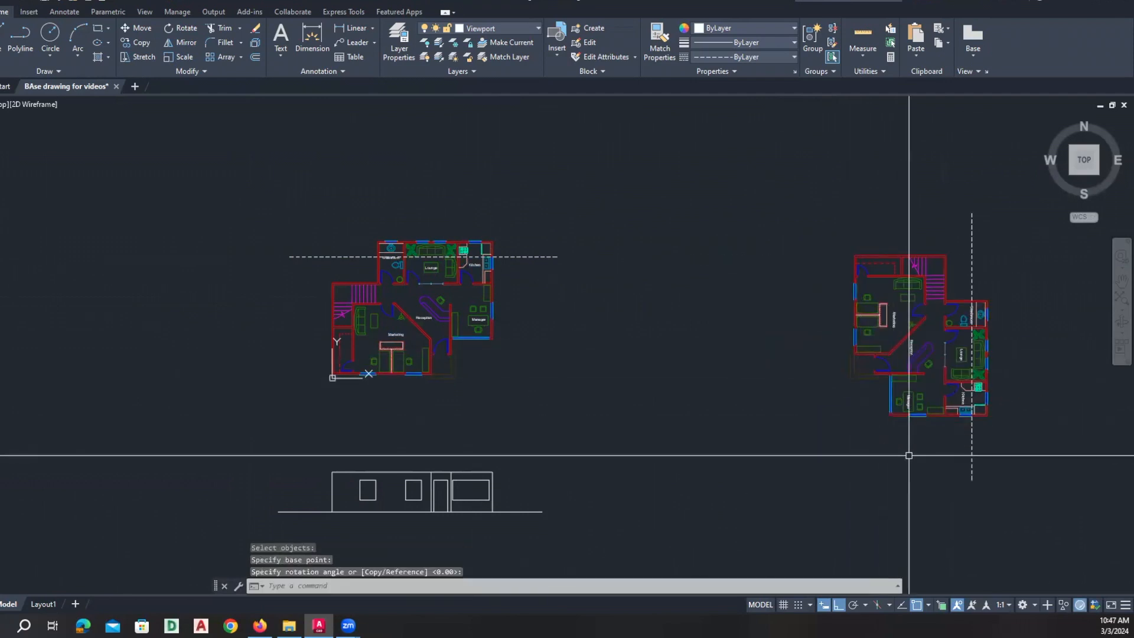
Move the rotated floor plan about 30 feet horizontally back towards the original plan.
text(M)
key(Return)
click(1018, 455)
click(824, 216)
key(Return)
click(867, 200)
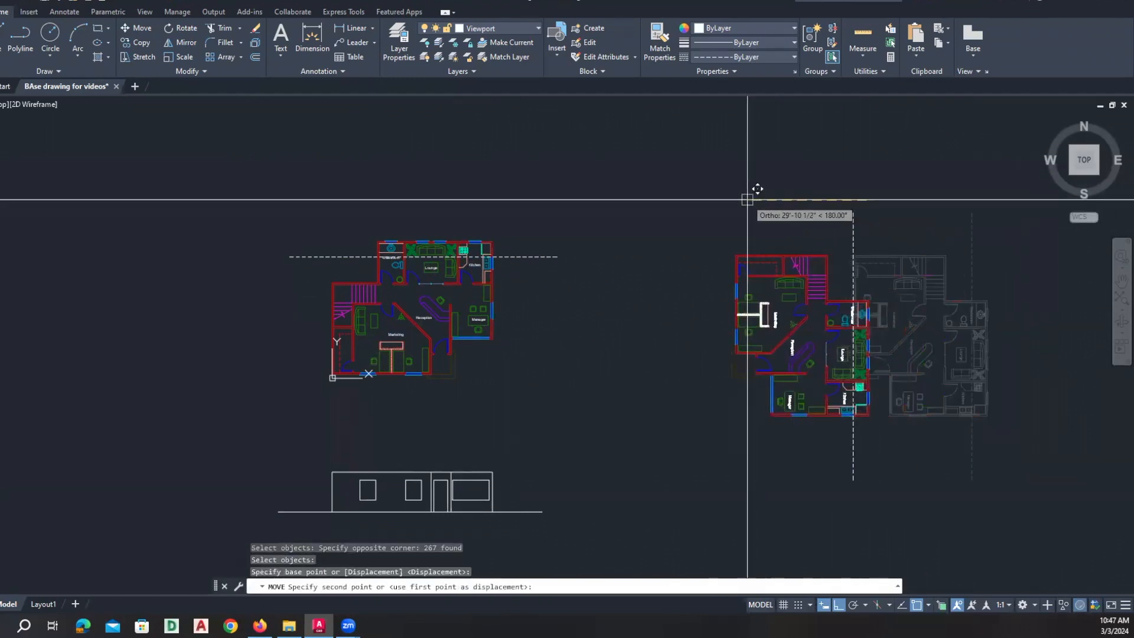
click(747, 200)
Move the rotated floor plan straight up so its lowest wall is roughly level with the original plan's lowest wall.
key(Return)
click(937, 458)
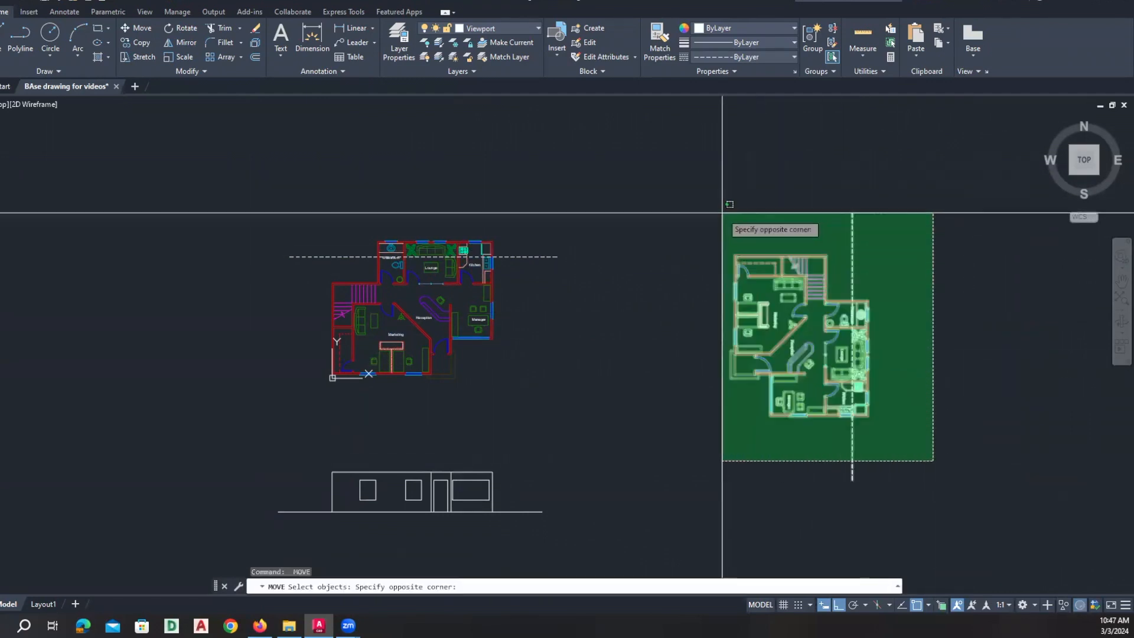
click(730, 210)
key(Return)
click(943, 422)
click(943, 380)
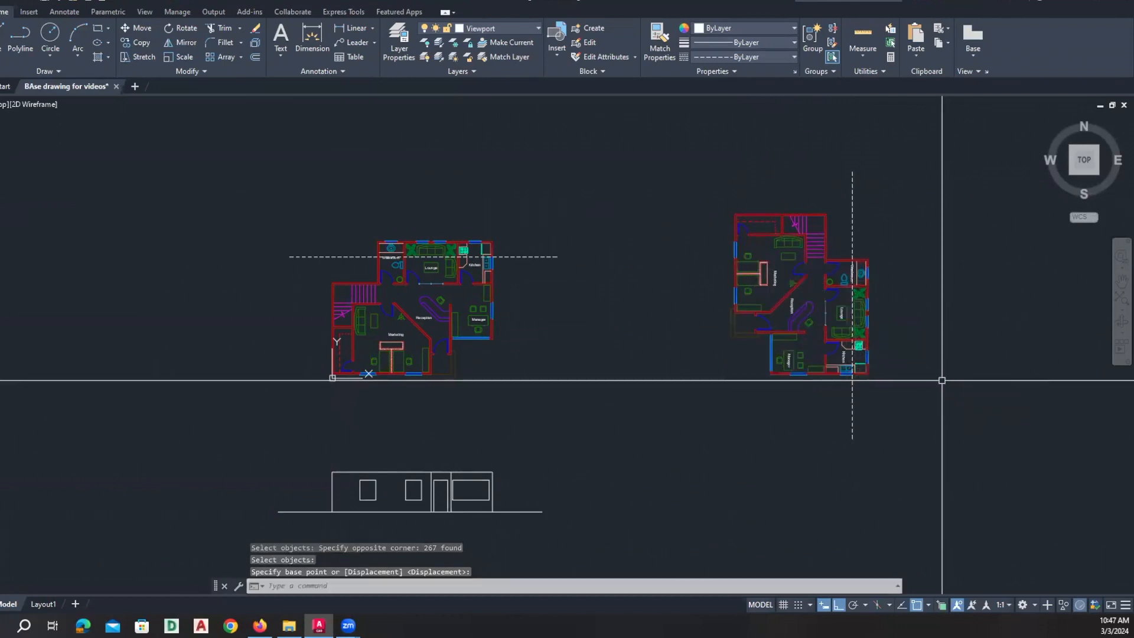
key(Escape)
key(Escape)
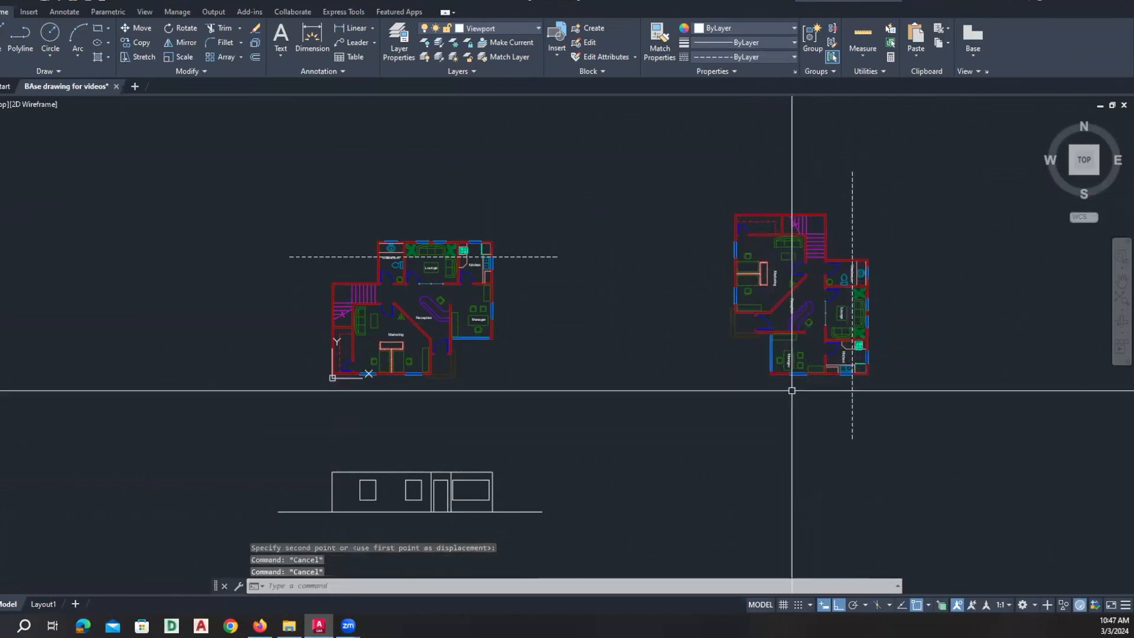
Draw a vertical projection line from the rotated plan's Marketing room outer wall corner down past the front elevation's ground level.
middle_drag(765, 436, 703, 371)
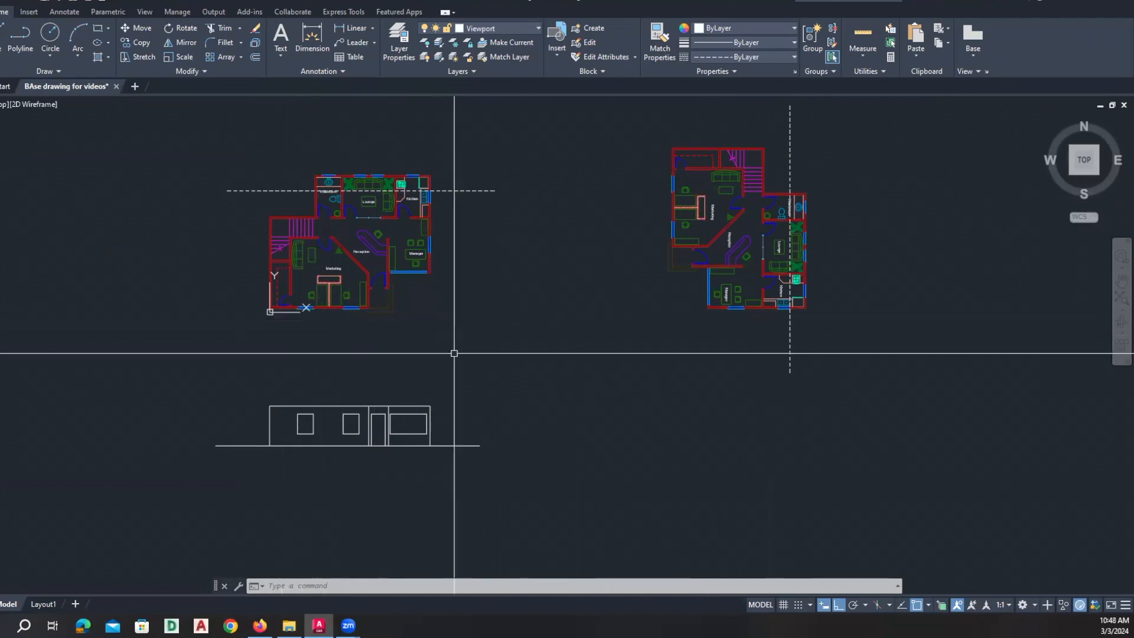
middle_drag(717, 407, 565, 414)
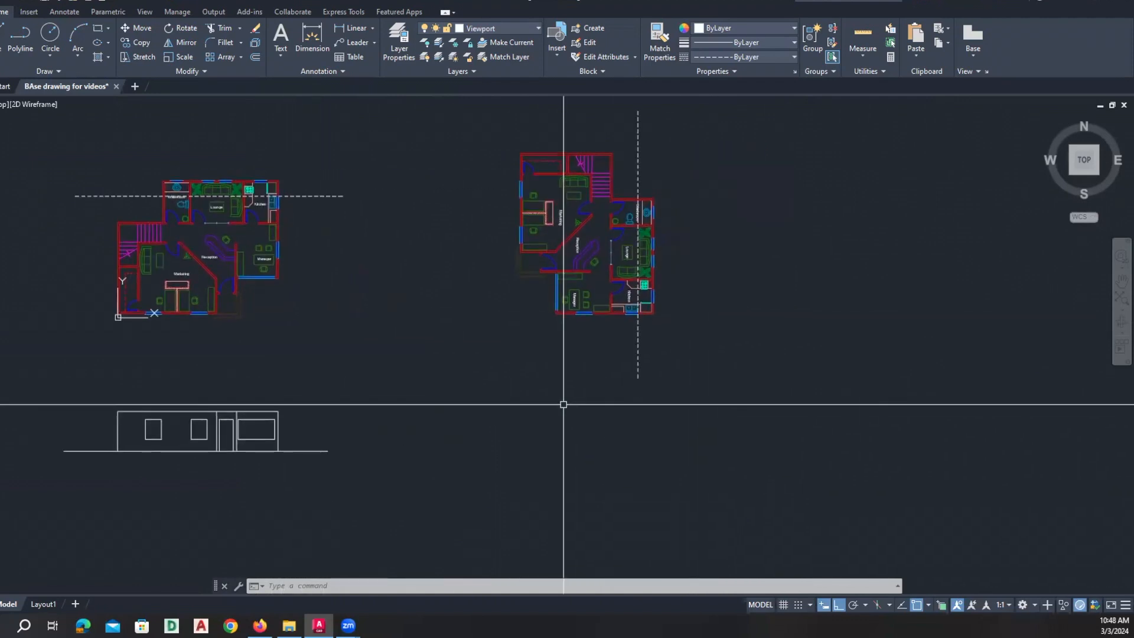
text(l)
key(Return)
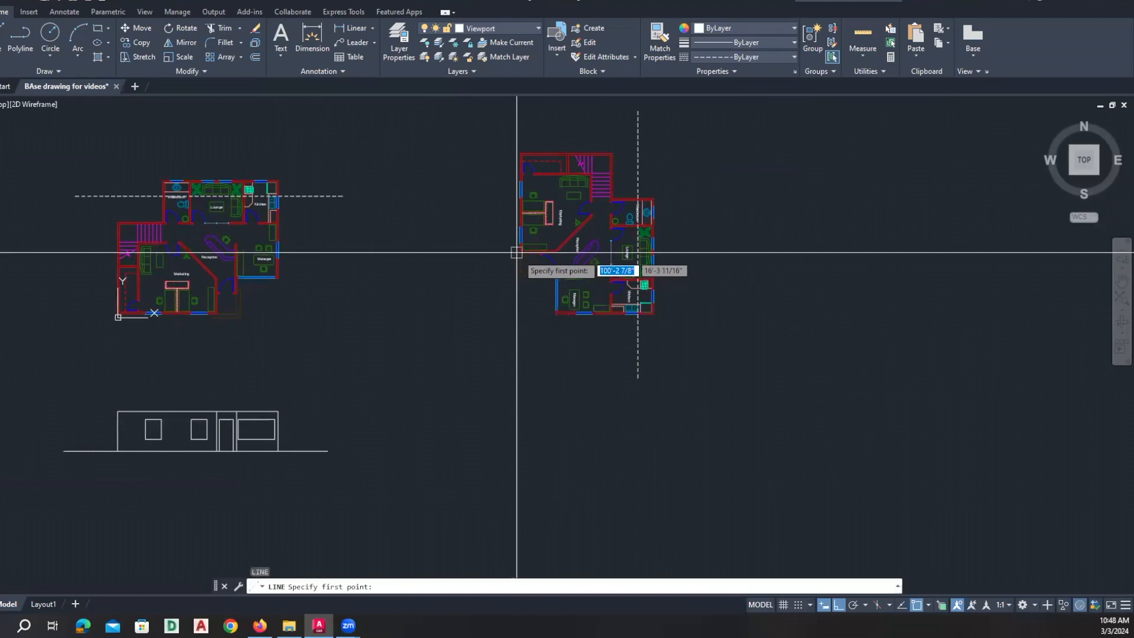
scroll(525, 257, up, 4)
click(520, 245)
scroll(531, 362, down, 4)
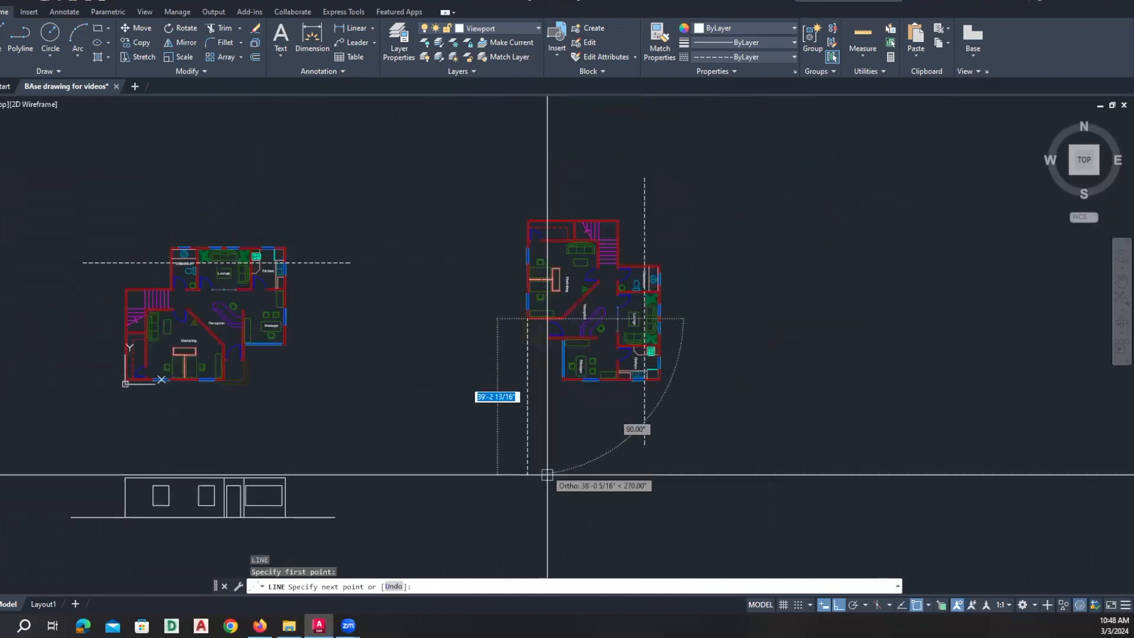
key(Escape)
Draw horizontal projection lines from the front elevation's ground line end and roof corner across beneath the rotated plan.
key(Return)
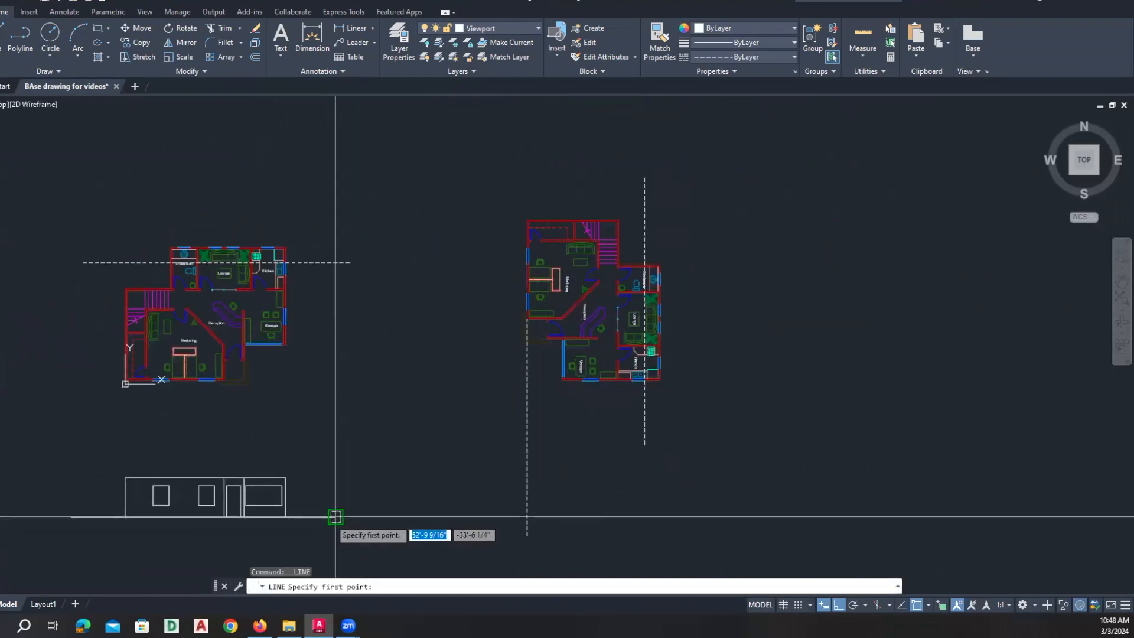
click(760, 517)
key(Return)
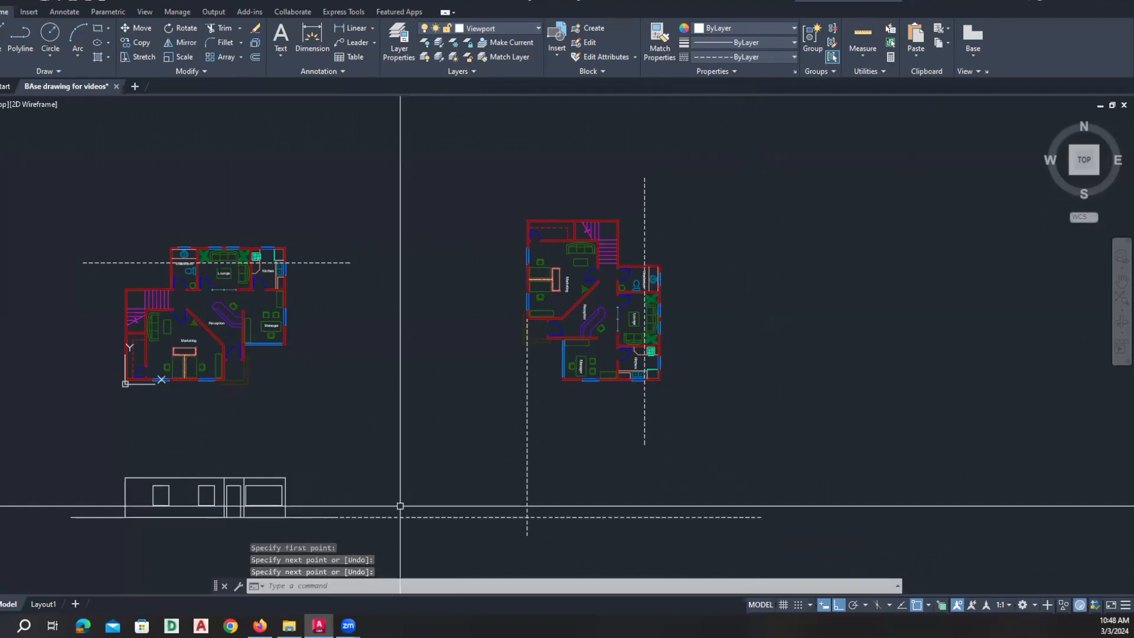
key(Return)
click(285, 477)
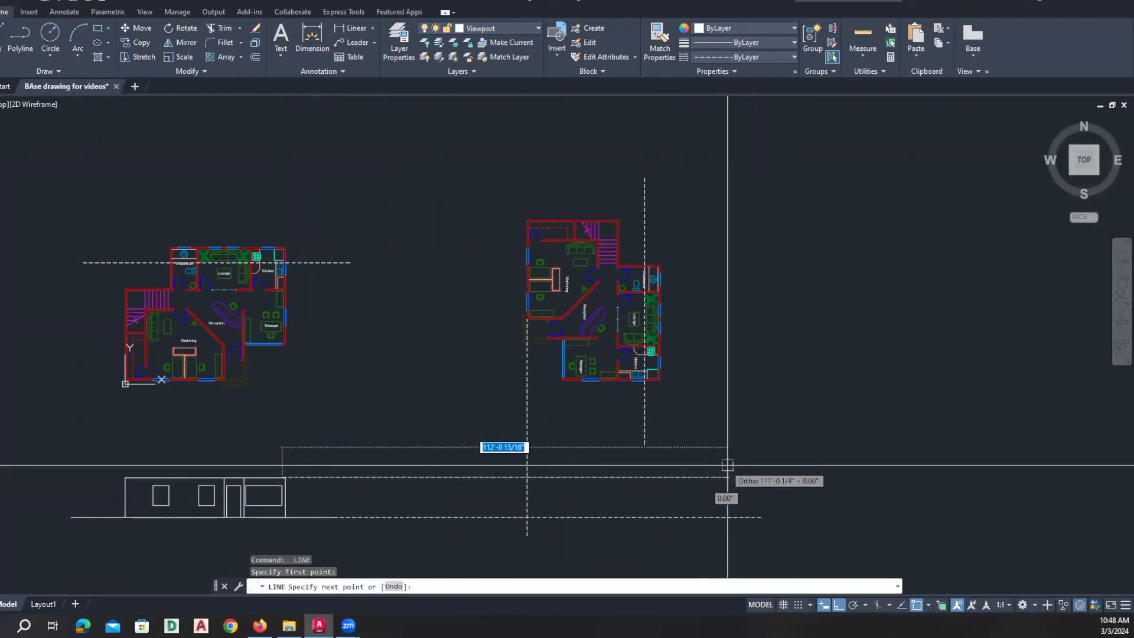
click(755, 477)
key(Return)
Copy the roof projection line down to the head and sill levels of the wide Manager room window.
text(c)
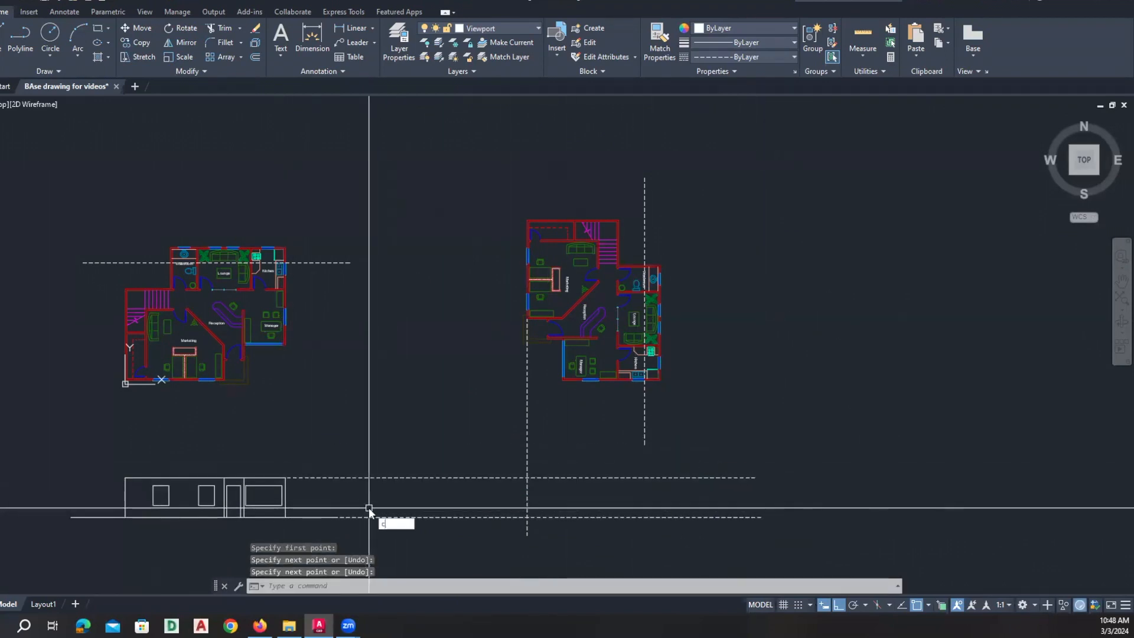
text(t o)
key(Return)
click(347, 494)
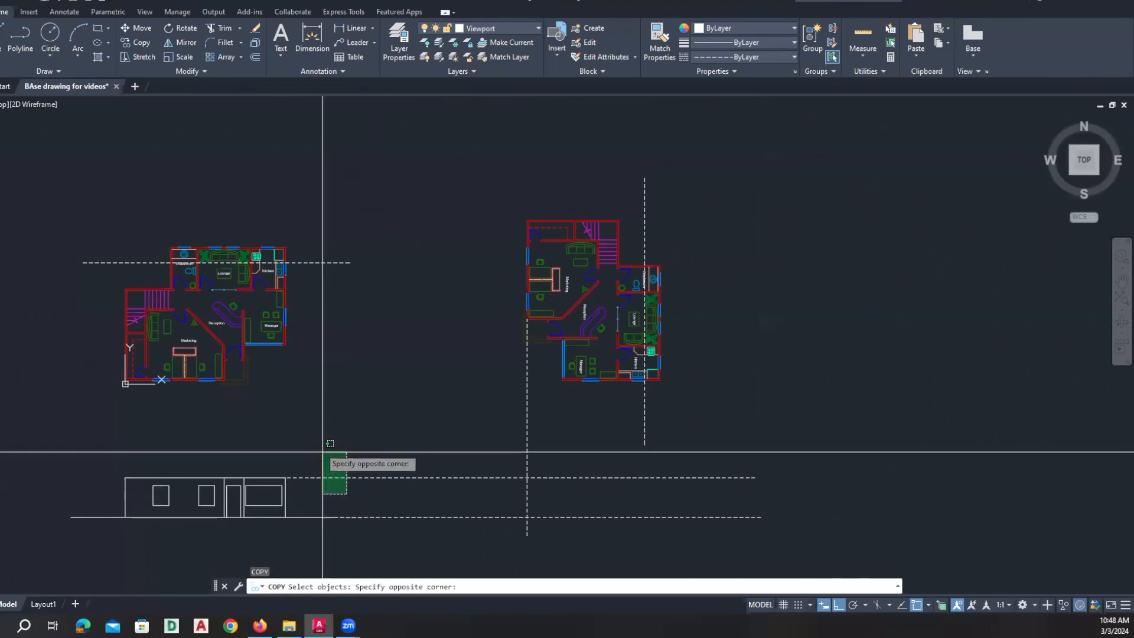
click(302, 464)
key(Return)
scroll(303, 464, up, 4)
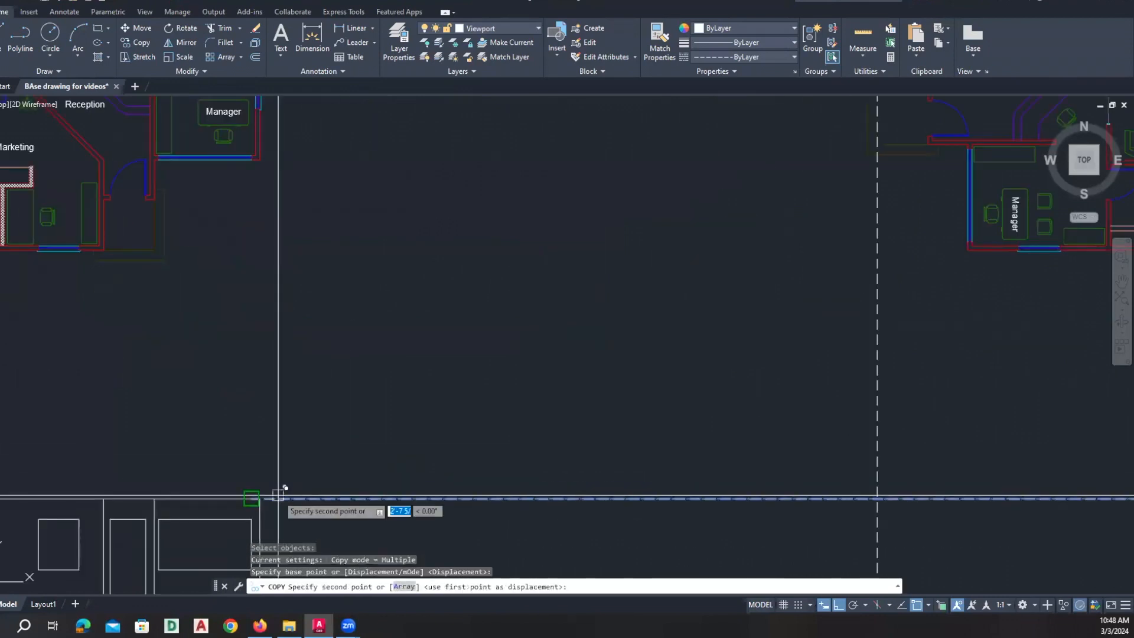
click(251, 519)
middle_drag(286, 530, 300, 442)
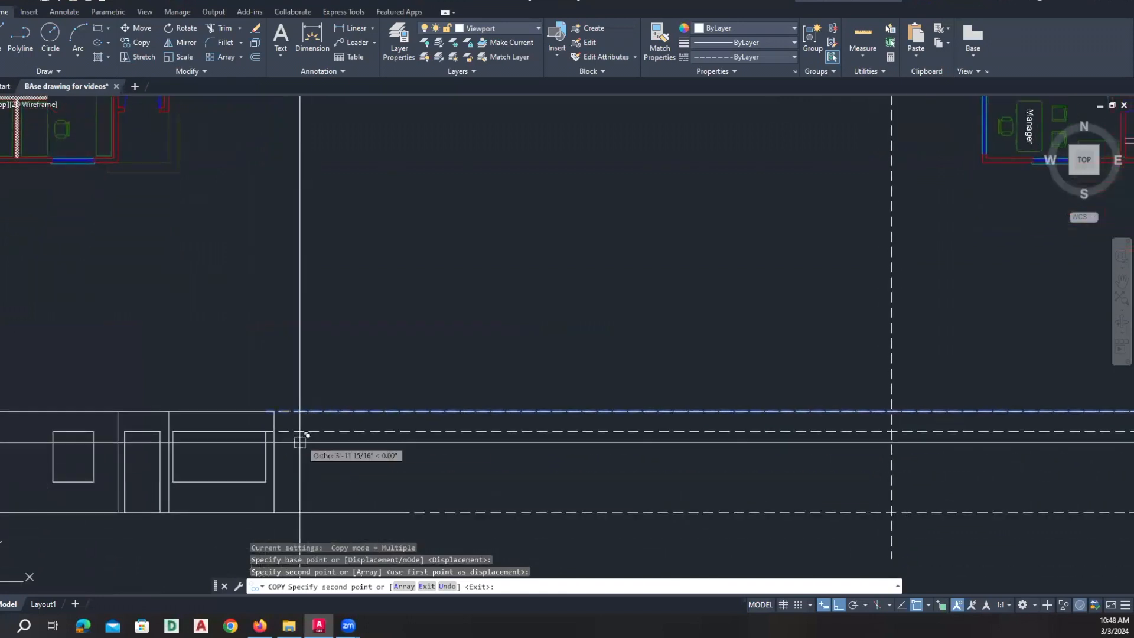
click(266, 482)
key(Return)
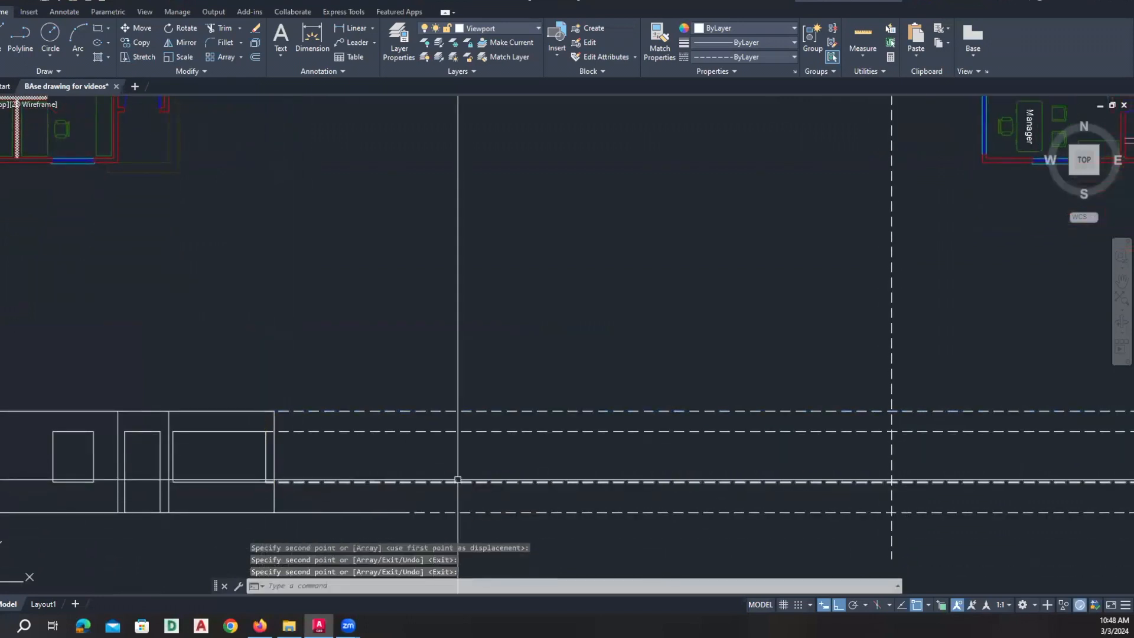
Copy the vertical projection line from the Marketing room's outer corner to the entrance wall's end corner in the rotated plan.
scroll(459, 479, down, 2)
middle_drag(626, 475, 412, 467)
text(ct o)
key(Return)
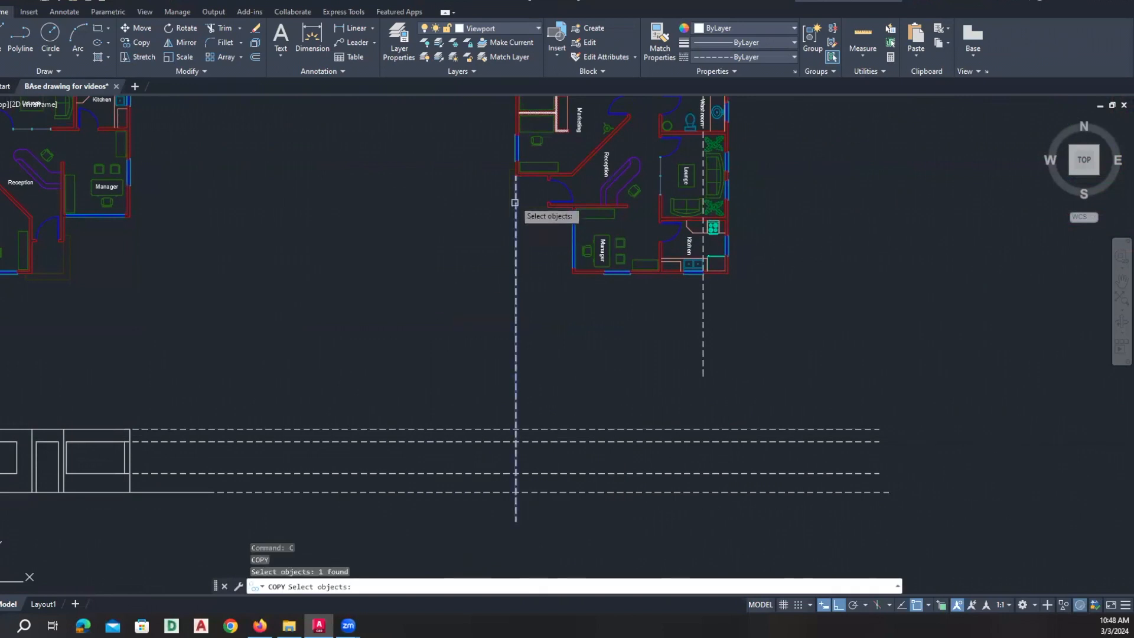
key(Return)
scroll(515, 191, up, 5)
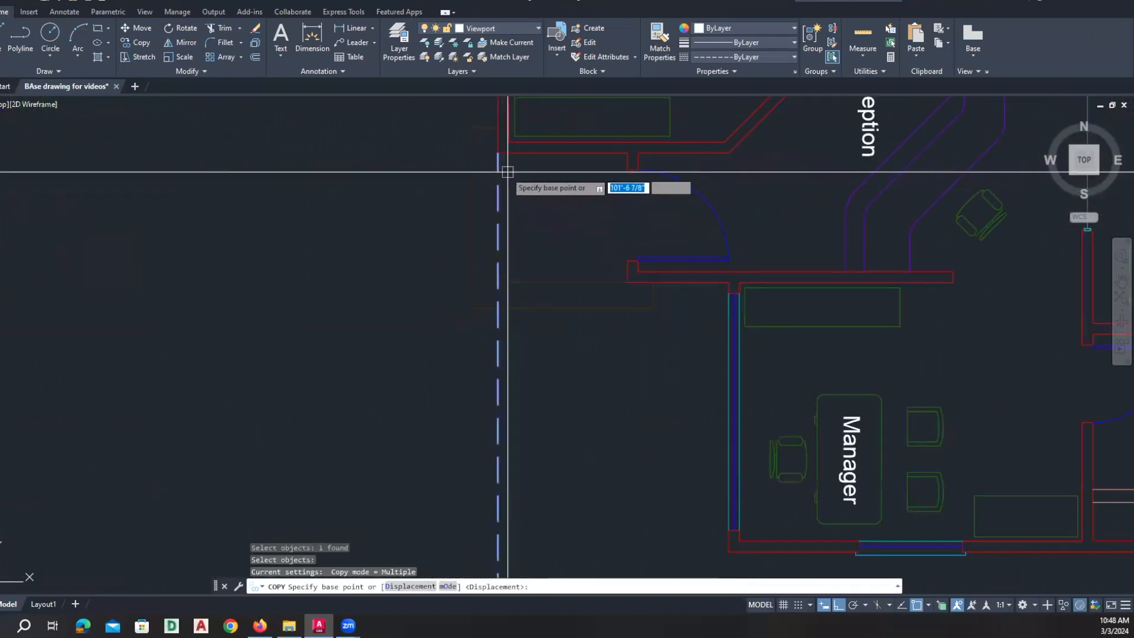
click(498, 153)
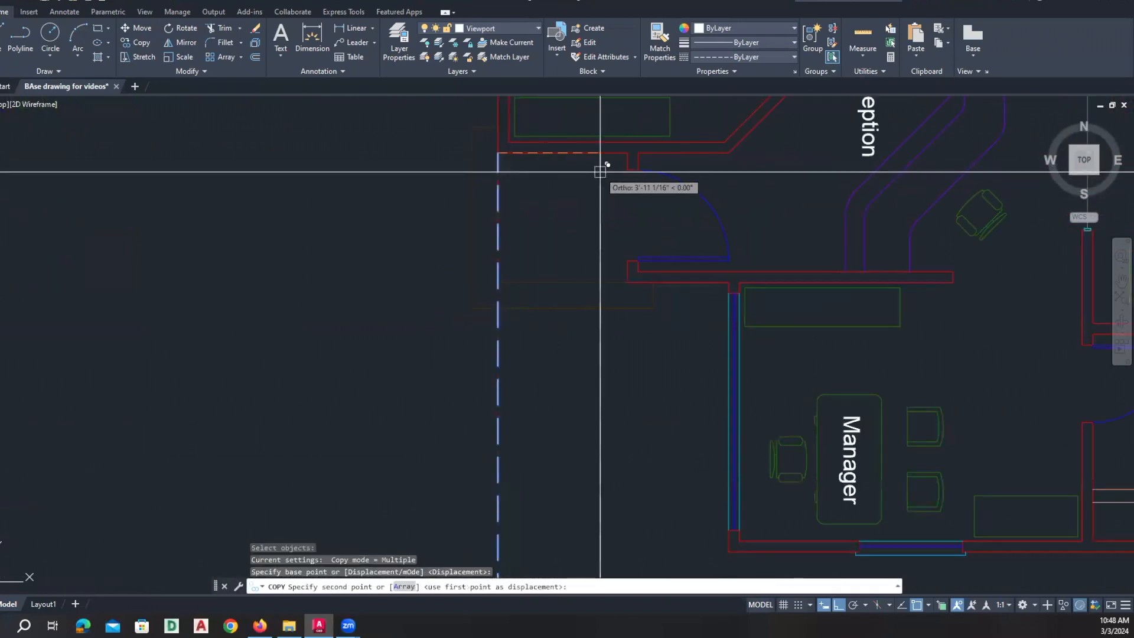
click(628, 282)
Place further copies at the Manager room's outer corner, both edges of its lower window, the kitchen window's near edge and the kitchen's outer corner.
middle_drag(709, 404, 582, 221)
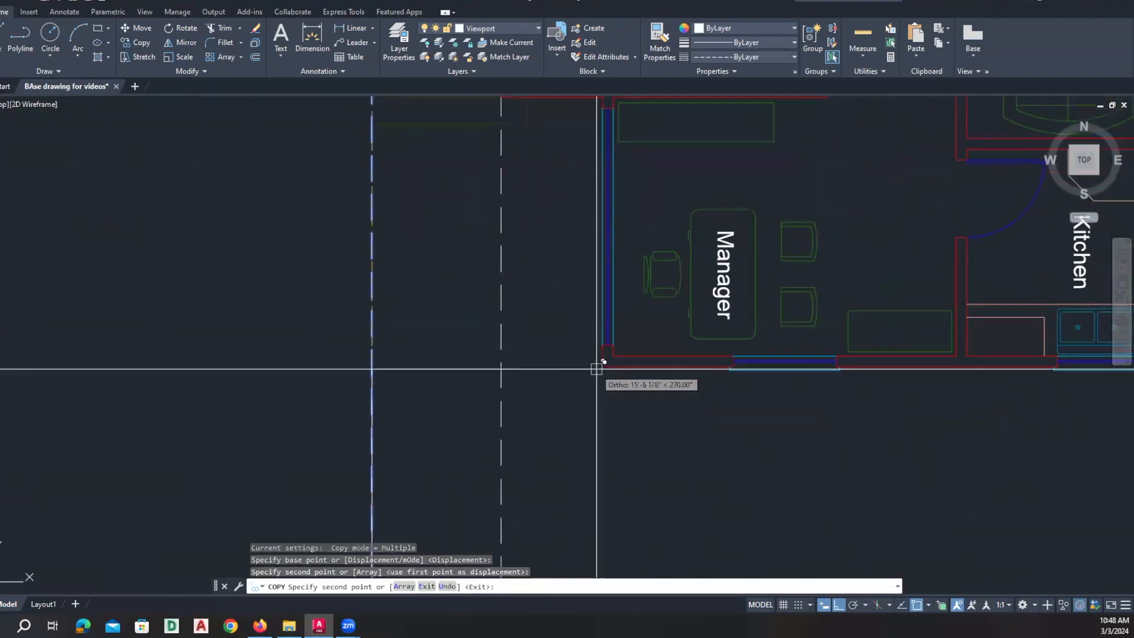
click(601, 372)
click(732, 369)
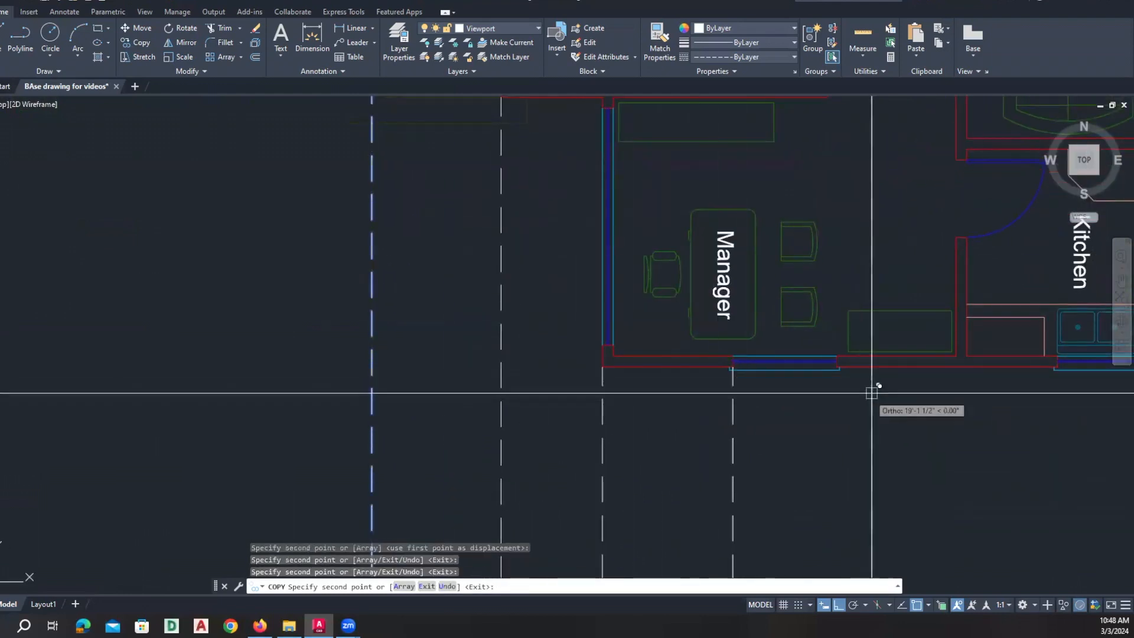
click(871, 370)
middle_drag(880, 393, 696, 413)
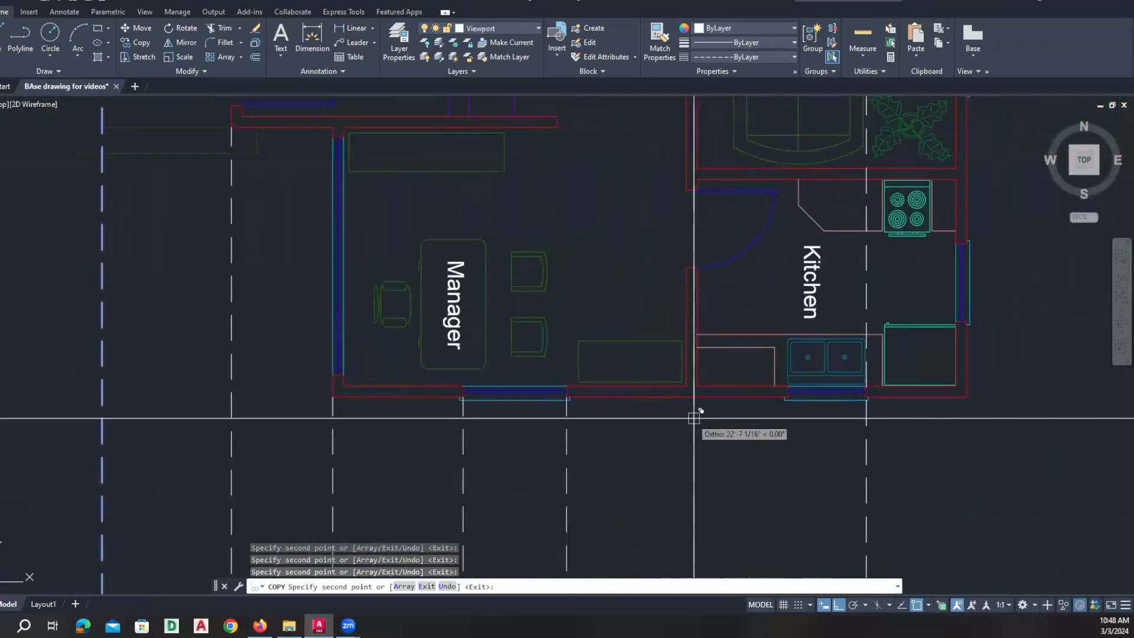
click(966, 395)
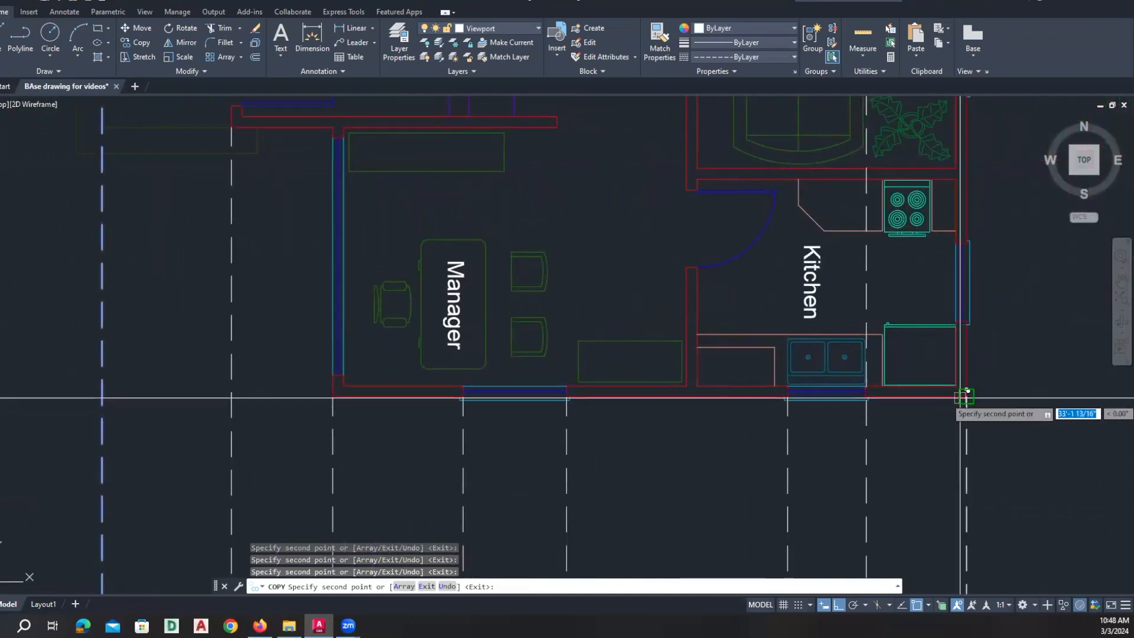
key(Return)
Erase the old vertical dashed line that runs through the rotated floor plan.
scroll(809, 406, down, 5)
mouse_move(776, 416)
middle_down()
mouse_move(628, 354)
mouse_move(564, 286)
middle_up()
middle_drag(555, 428, 546, 382)
scroll(549, 387, down, 4)
key(Escape)
text(e)
key(Return)
scroll(573, 261, up, 4)
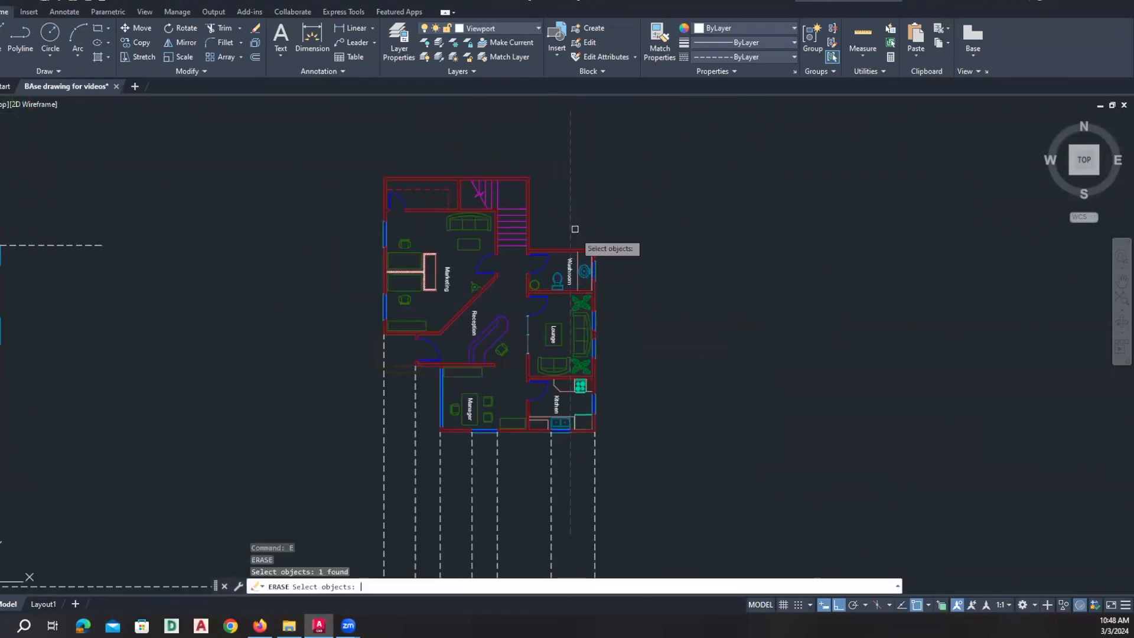
key(Return)
Copy the kitchen window's projection line to the window's other edge.
text(co)
key(Return)
scroll(555, 472, up, 4)
click(572, 421)
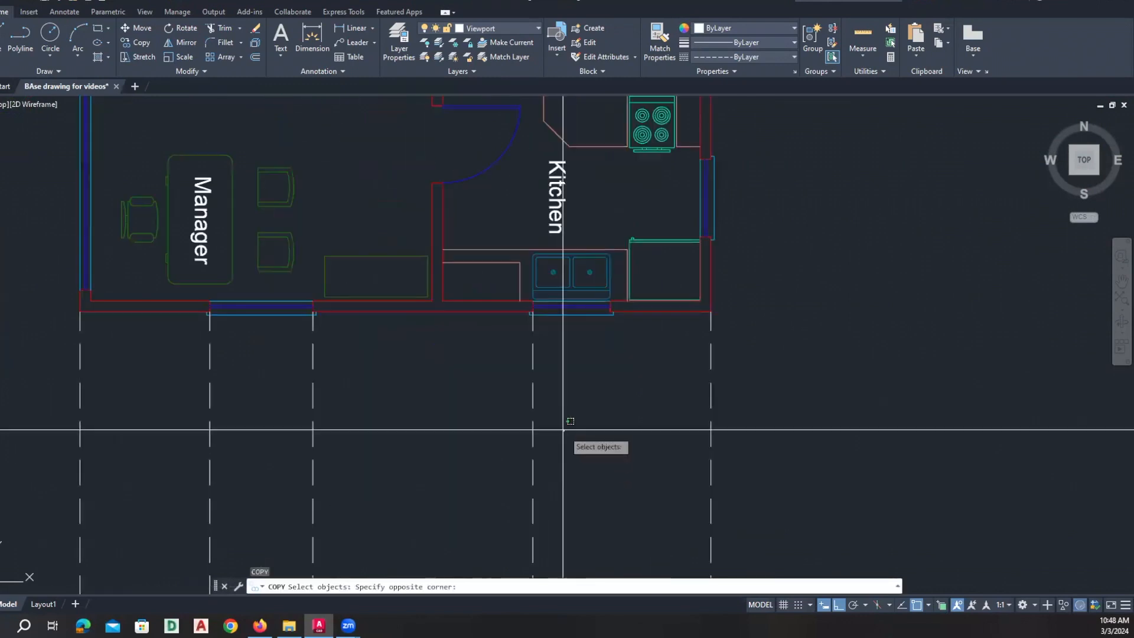
click(525, 347)
key(Return)
click(533, 313)
scroll(633, 310, up, 3)
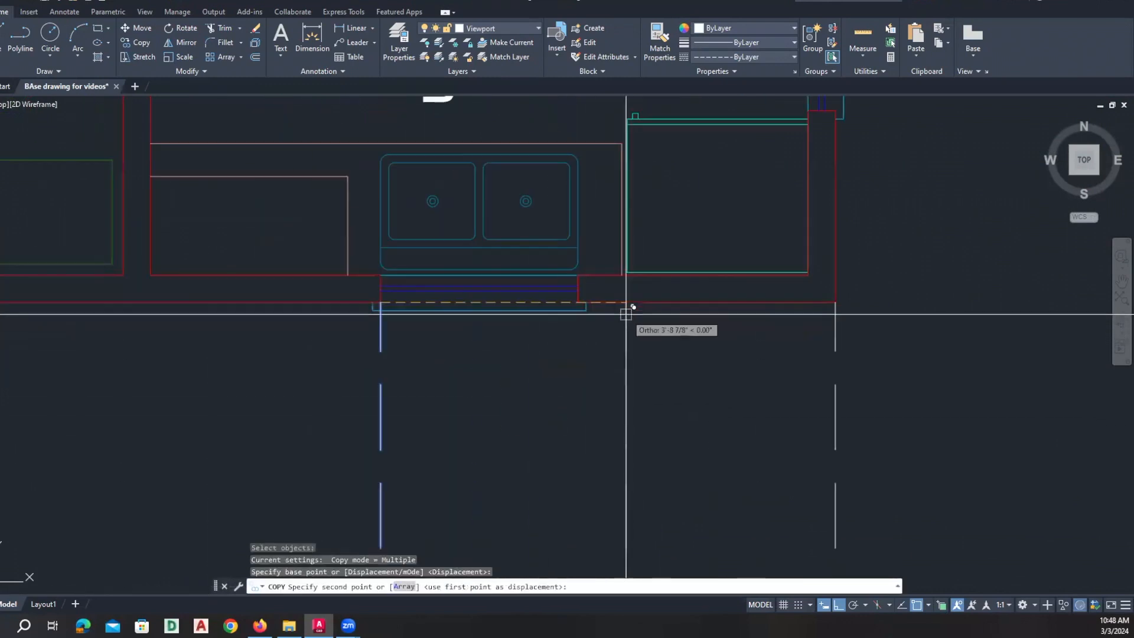
key(Return)
Trim the projection lines outside the side elevation's outline and around its first opening.
scroll(611, 370, down, 12)
middle_drag(603, 440, 603, 387)
scroll(566, 469, up, 2)
scroll(563, 477, up, 2)
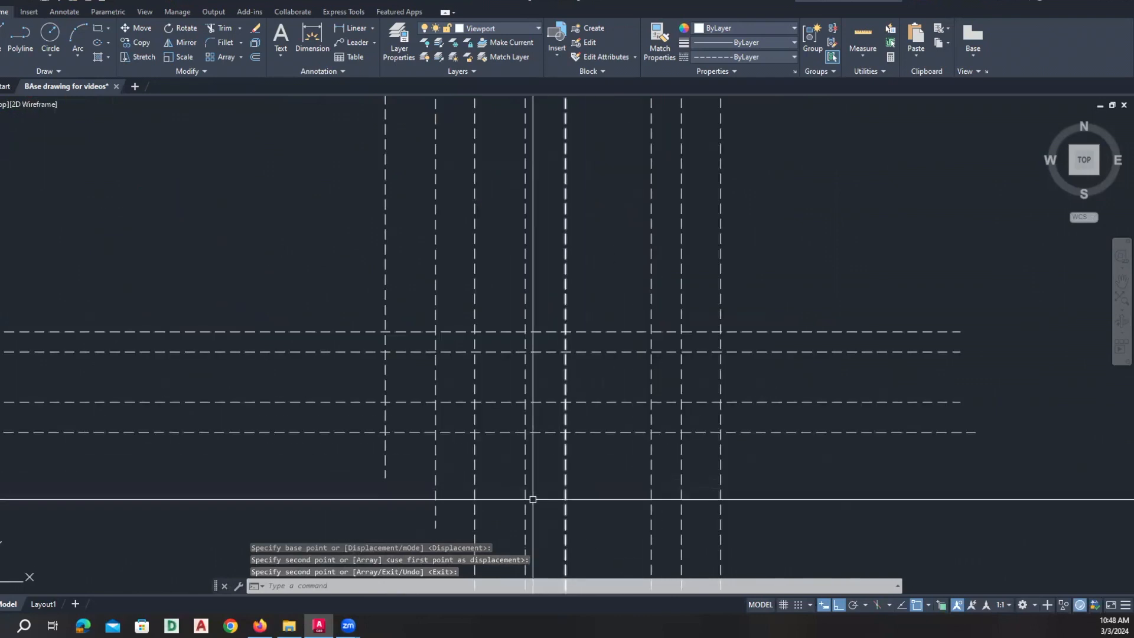
text(tr)
key(Return)
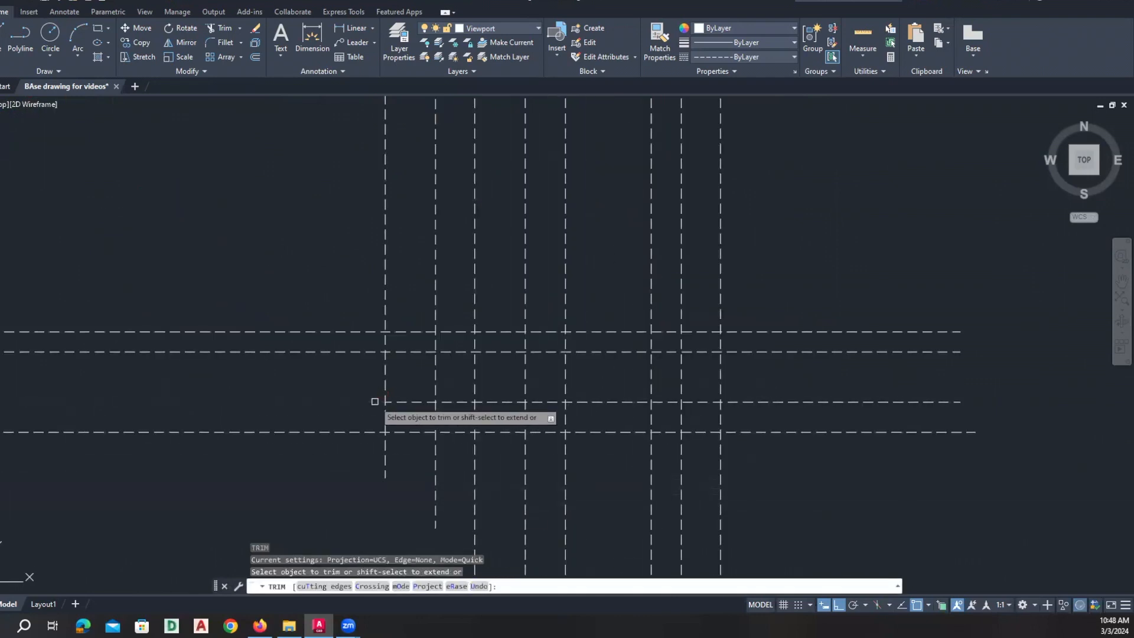
click(374, 402)
drag(743, 300, 370, 291)
mouse_move(833, 296)
mouse_down()
mouse_move(764, 504)
mouse_move(410, 499)
mouse_move(392, 466)
mouse_up()
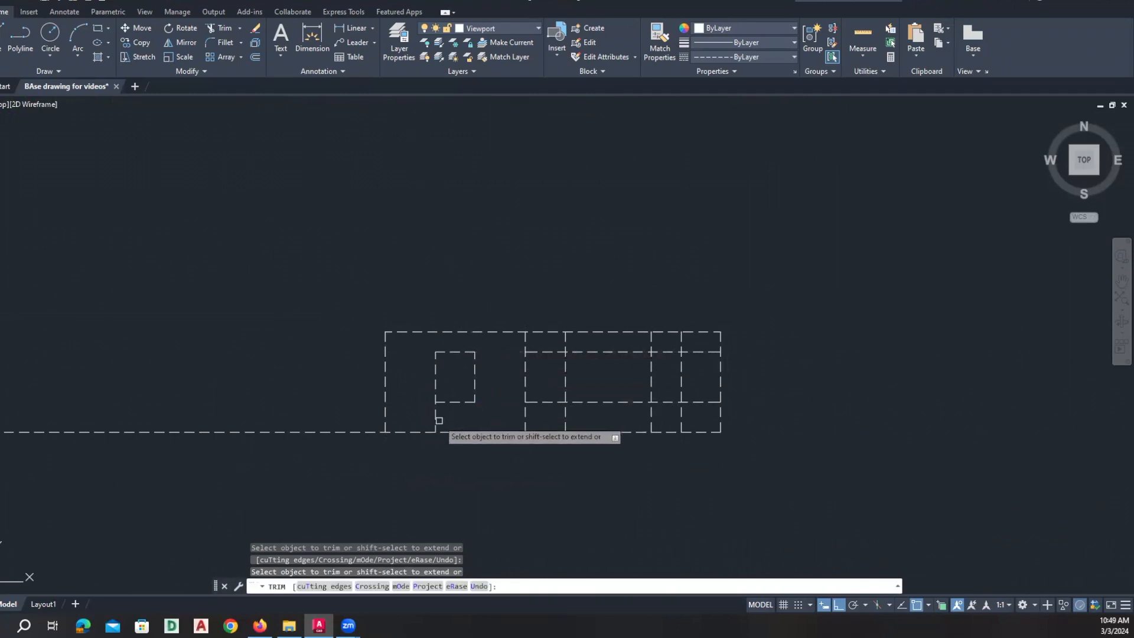
Trim the leftover line segments inside the outline around the two remaining window openings.
drag(439, 420, 430, 418)
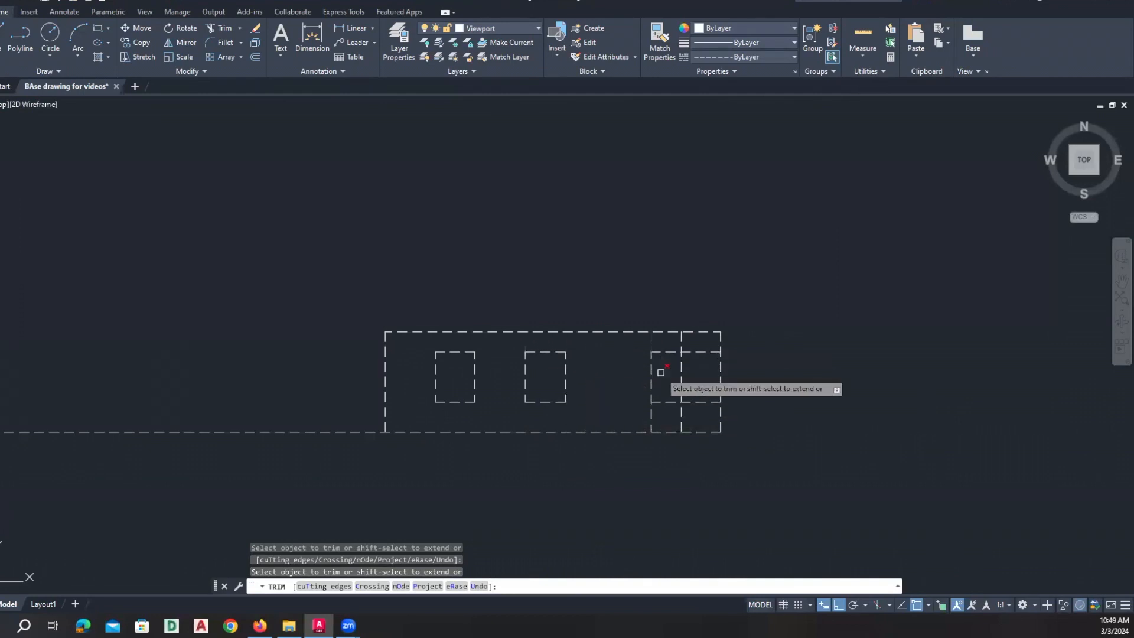
scroll(660, 373, down, 5)
scroll(667, 354, up, 6)
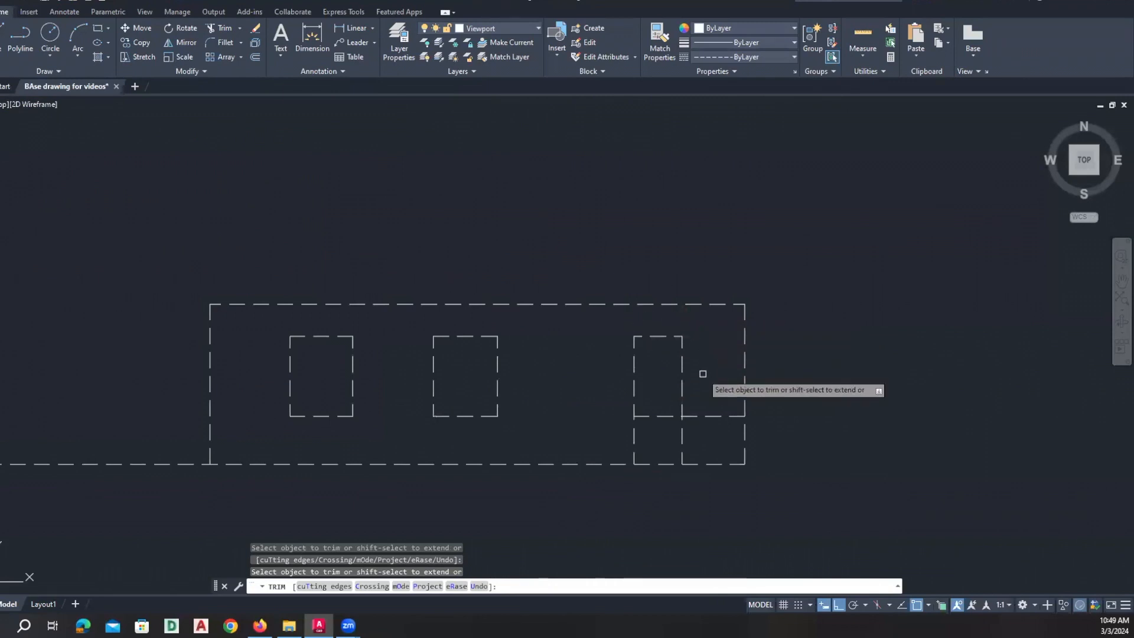
click(687, 435)
click(625, 451)
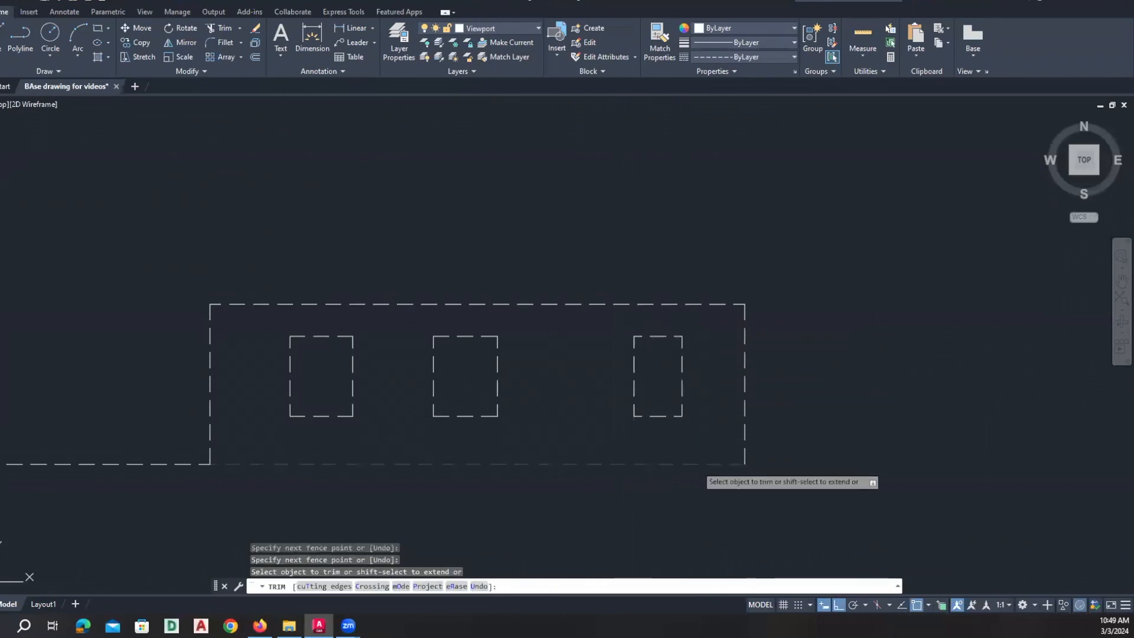
key(Return)
Stretch both ends of the dashed ground line so it extends slightly past each side of the side elevation.
click(712, 464)
click(744, 464)
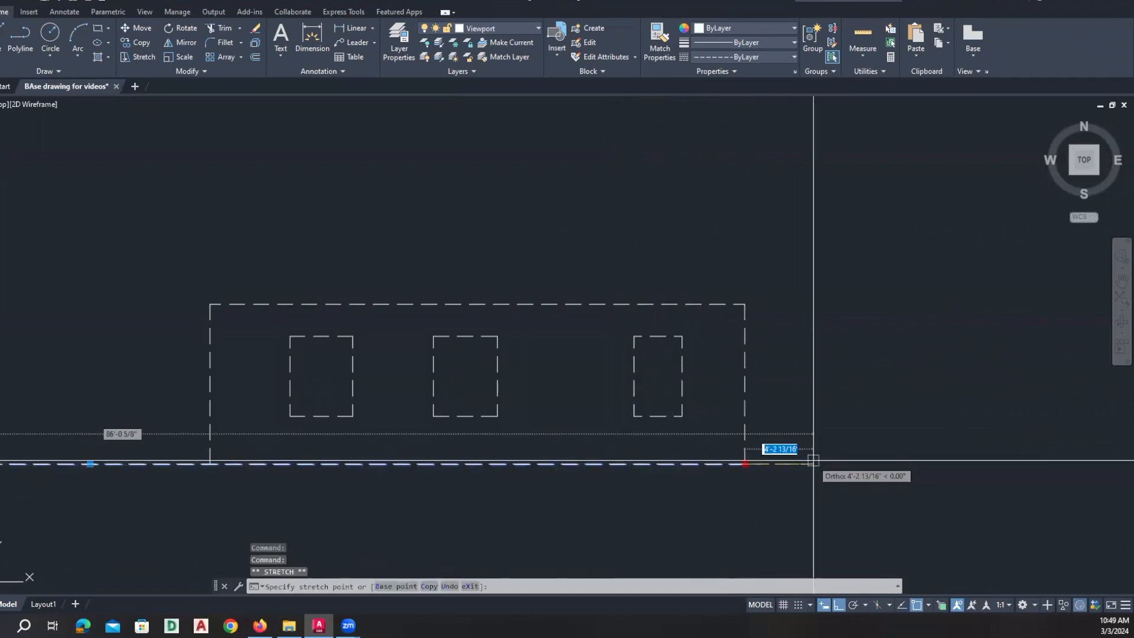
scroll(676, 496, down, 2)
middle_drag(413, 507, 546, 468)
scroll(546, 468, down, 2)
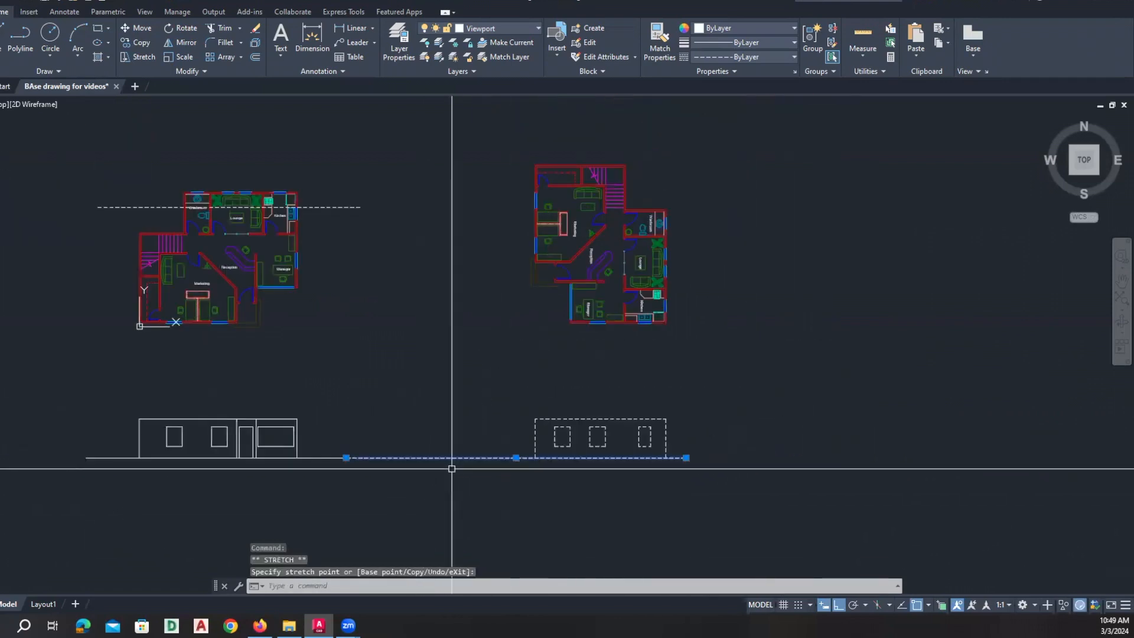
click(346, 457)
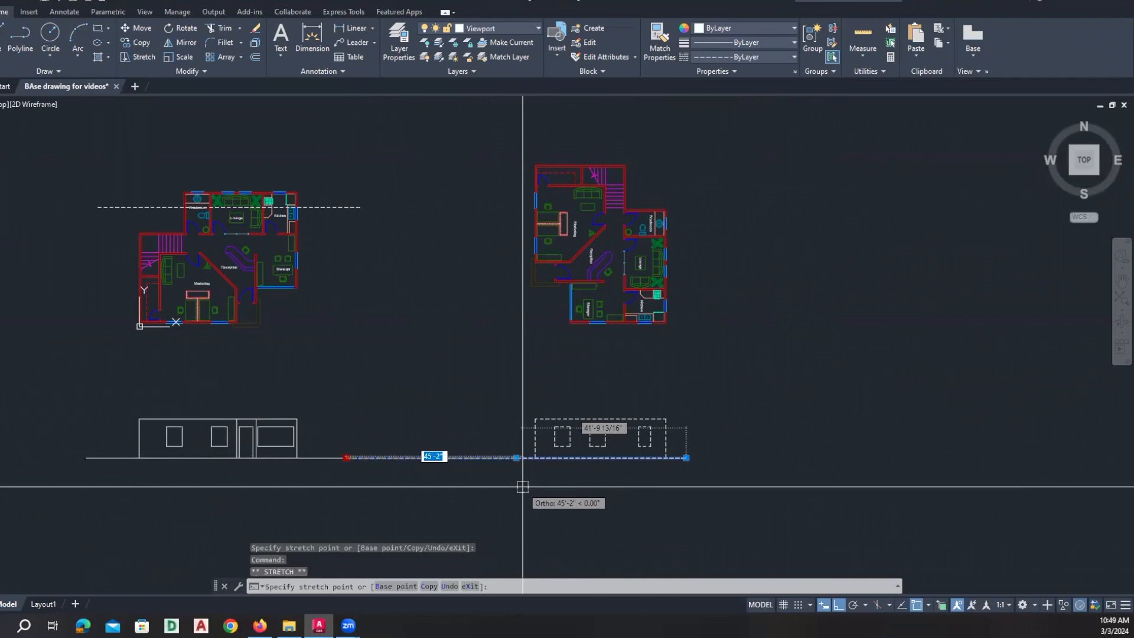
key(Escape)
scroll(573, 359, up, 2)
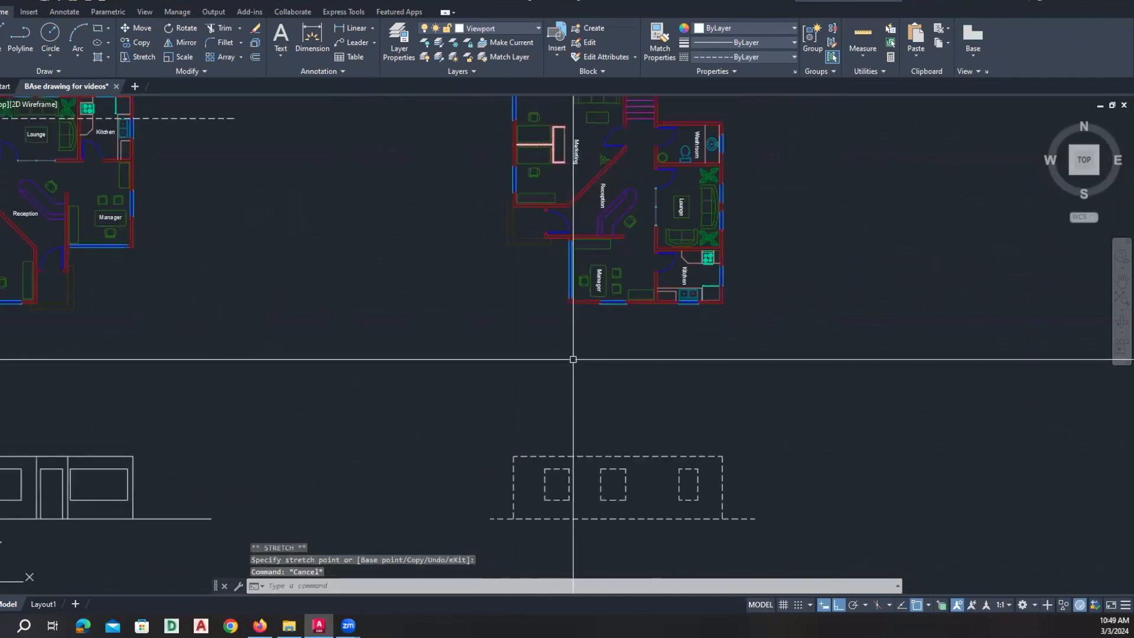
text(l)
key(Return)
scroll(537, 236, up, 3)
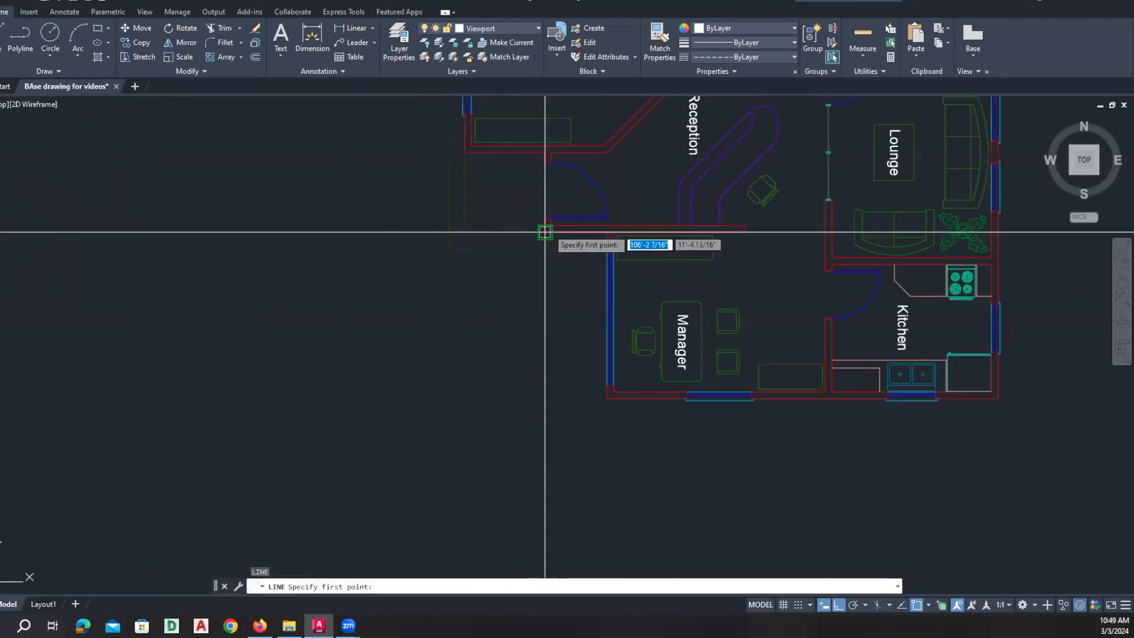
scroll(544, 232, down, 3)
click(517, 246)
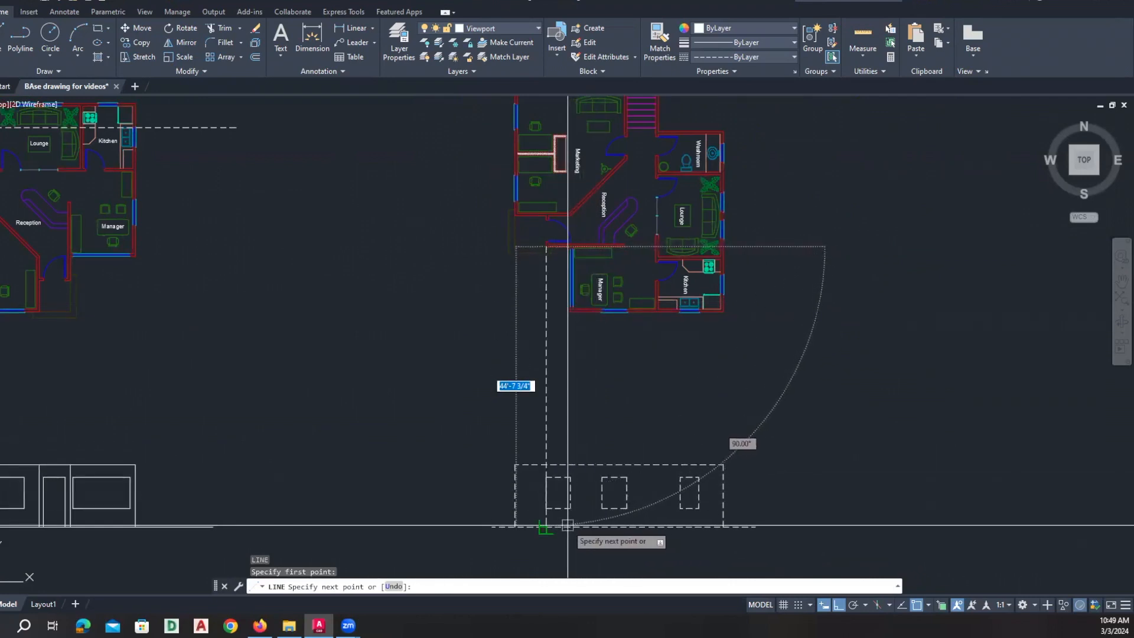
key(Escape)
key(Escape)
Erase the head and sill lines of the side elevation's first opening, nearest the Marketing room corner.
text(e)
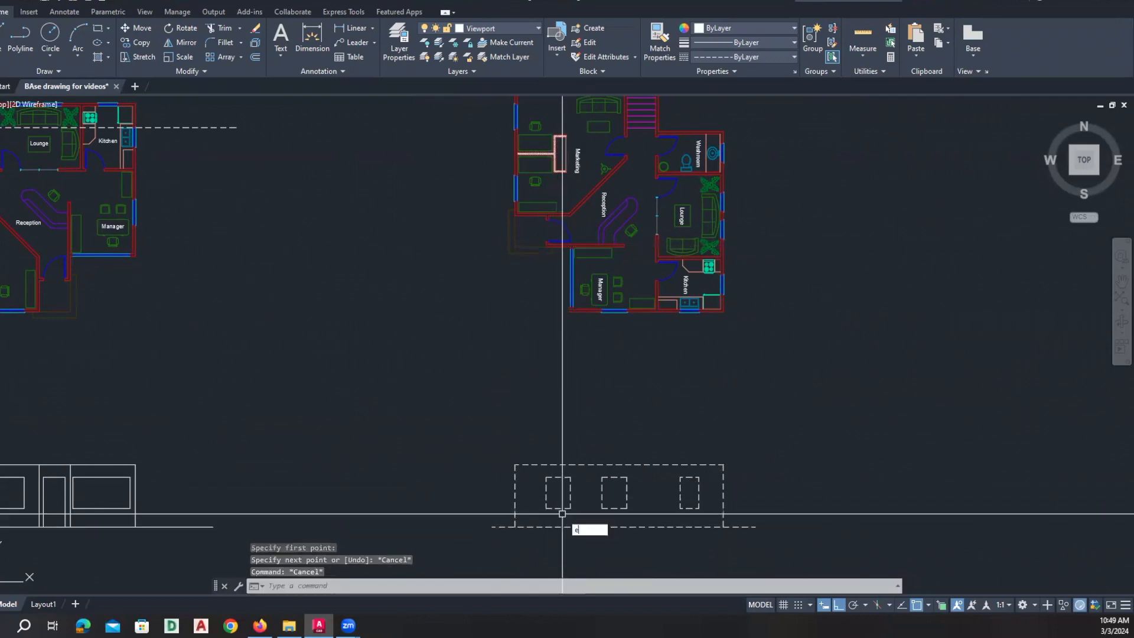
key(Return)
click(563, 514)
click(554, 486)
scroll(554, 487, up, 3)
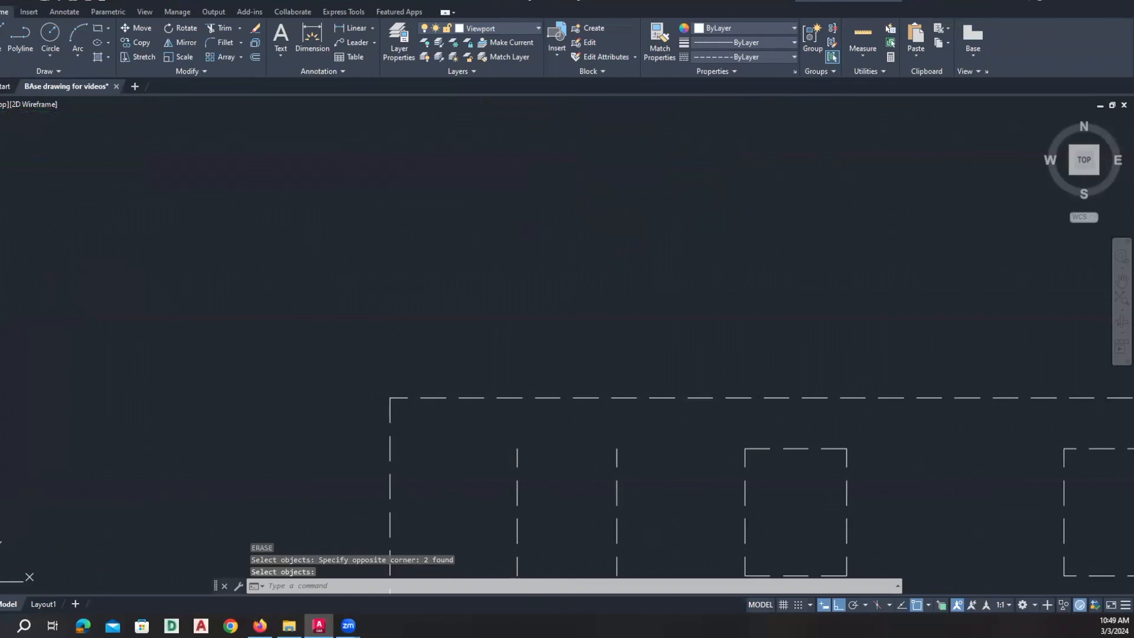
Extend the first opening's two vertical lines up to the roof line and down to the ground line.
key(Escape)
text(xt)
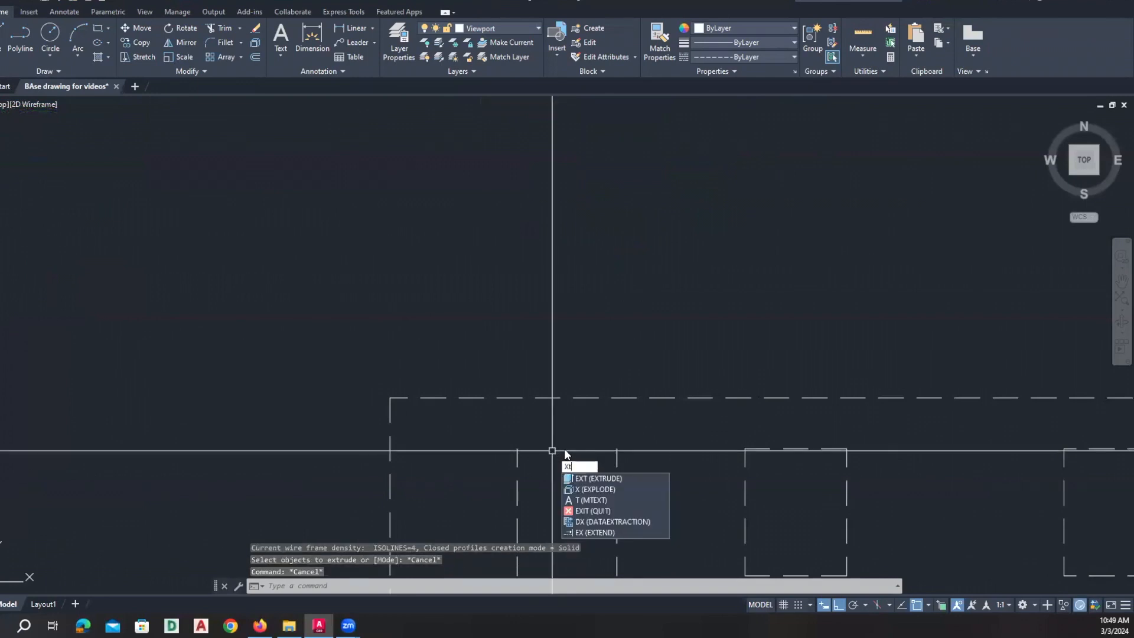
click(596, 532)
click(518, 456)
click(615, 461)
scroll(613, 460, down, 2)
middle_drag(610, 455, 593, 420)
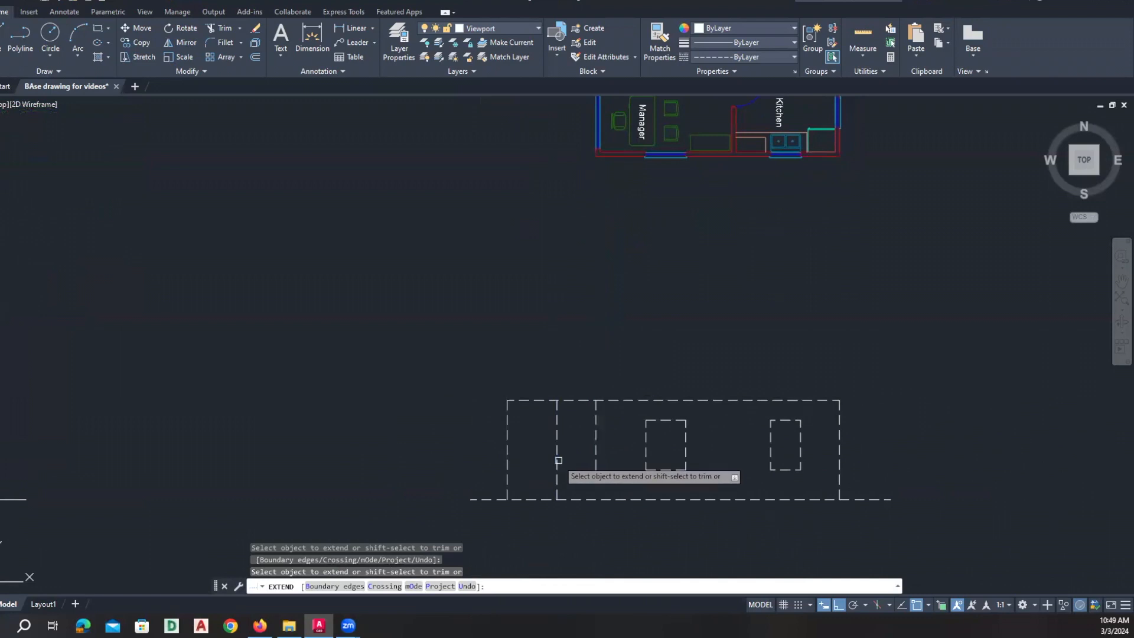
key(Escape)
Put all lines of the side elevation on layer 0, matching the front elevation.
scroll(680, 512, down, 2)
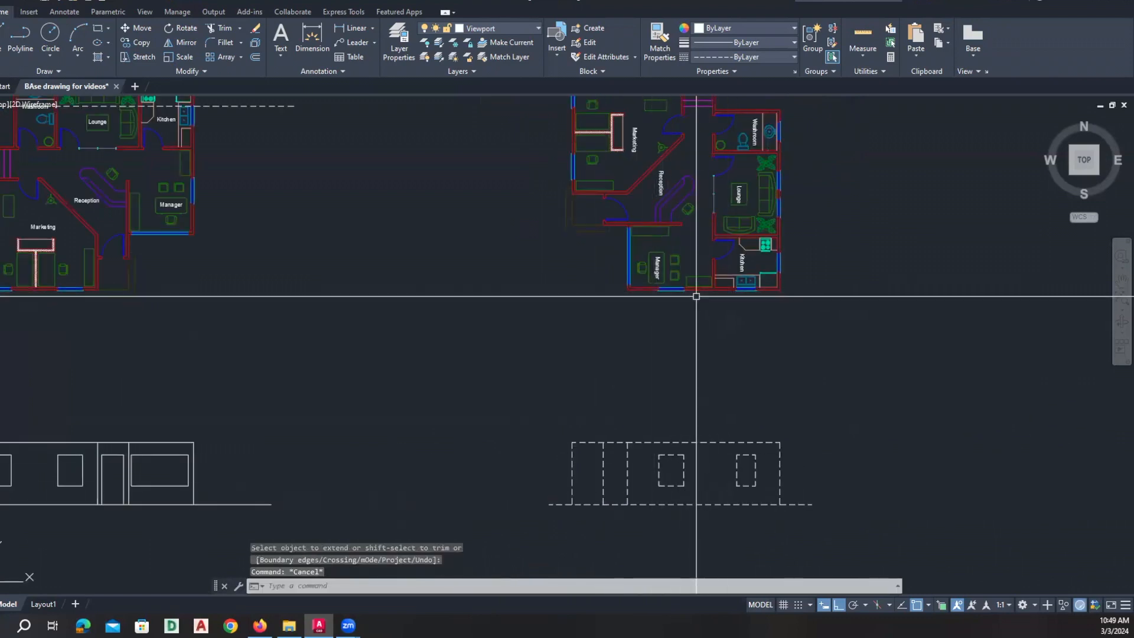
middle_drag(699, 494, 633, 511)
scroll(597, 476, down, 2)
middle_drag(597, 476, 572, 450)
click(463, 413)
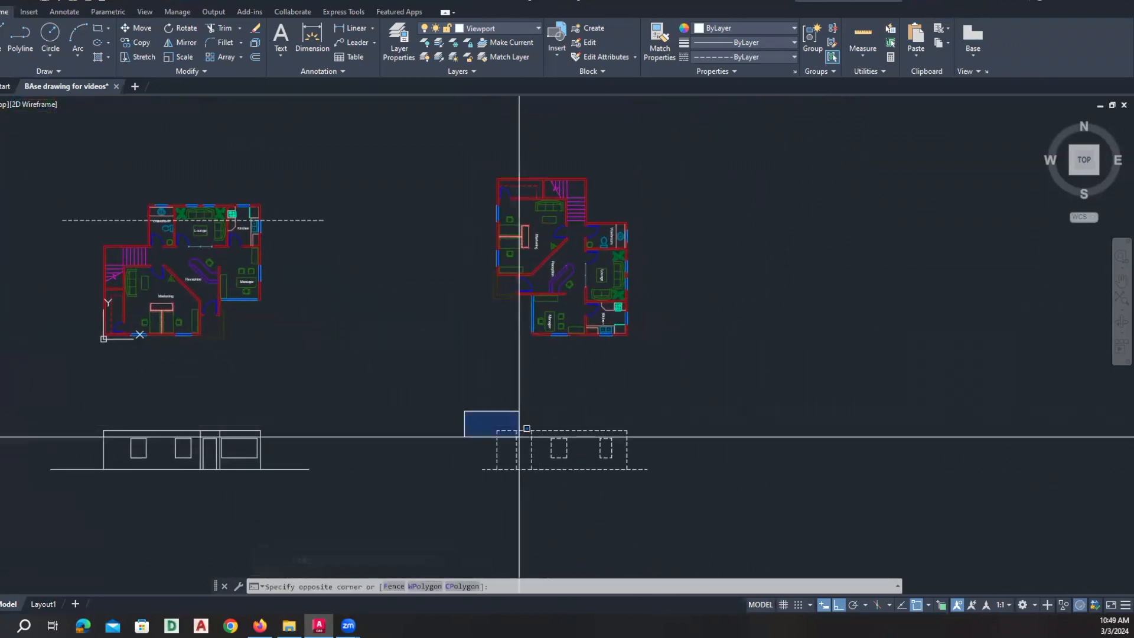
click(689, 489)
click(482, 30)
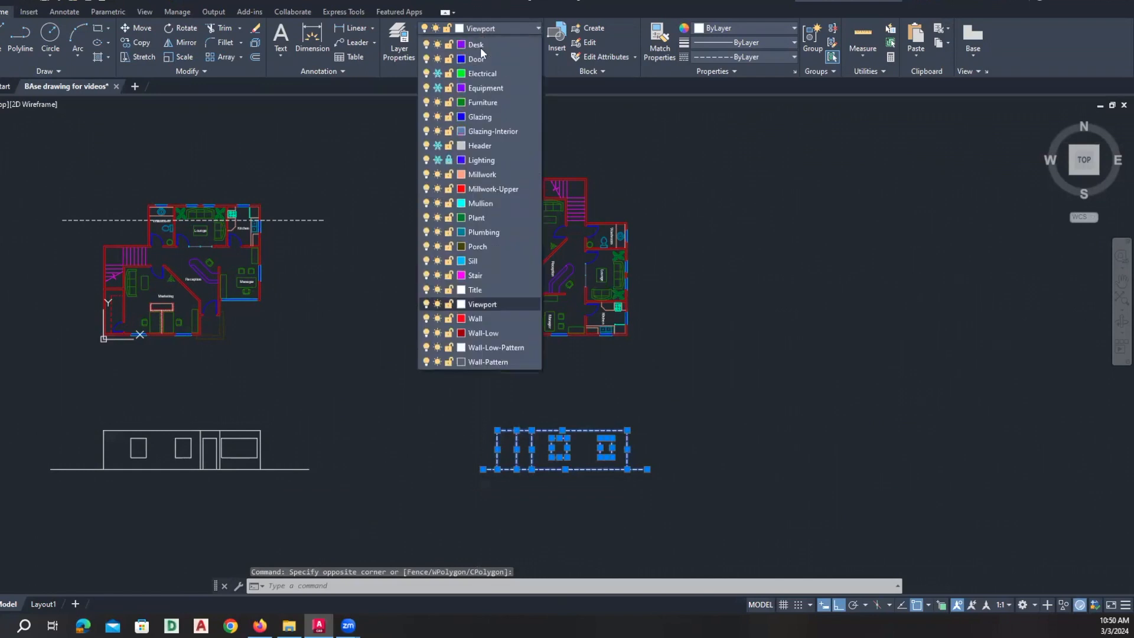
click(480, 43)
key(Escape)
key(Escape)
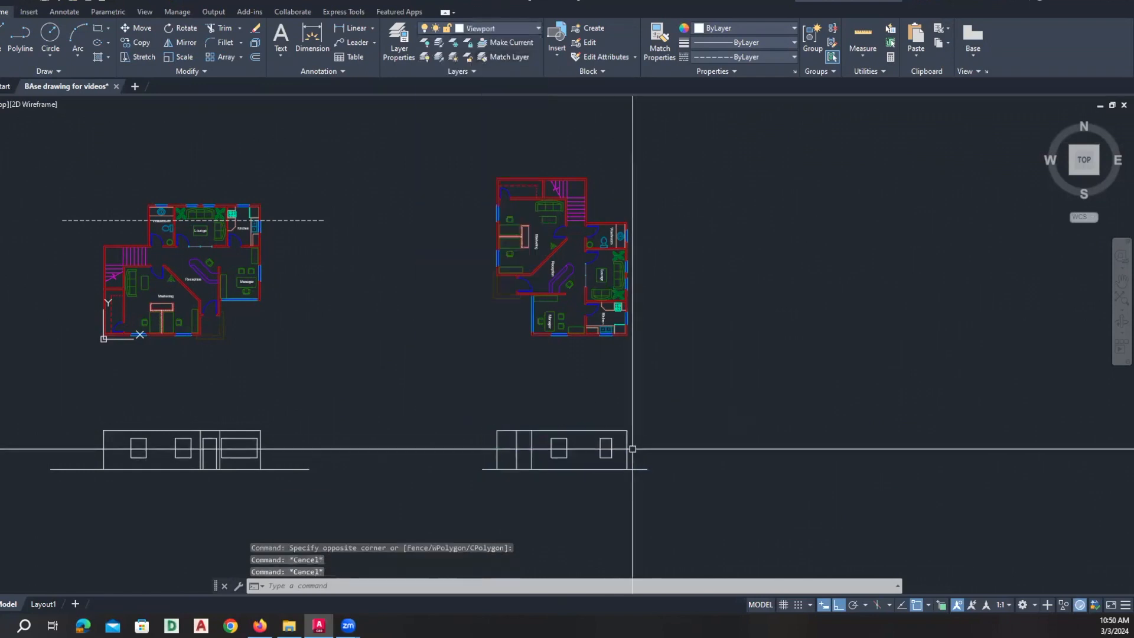
Copy the rotated floor plan horizontally about 83 feet to the right, without the elevation below it.
scroll(597, 454, down, 3)
text(co)
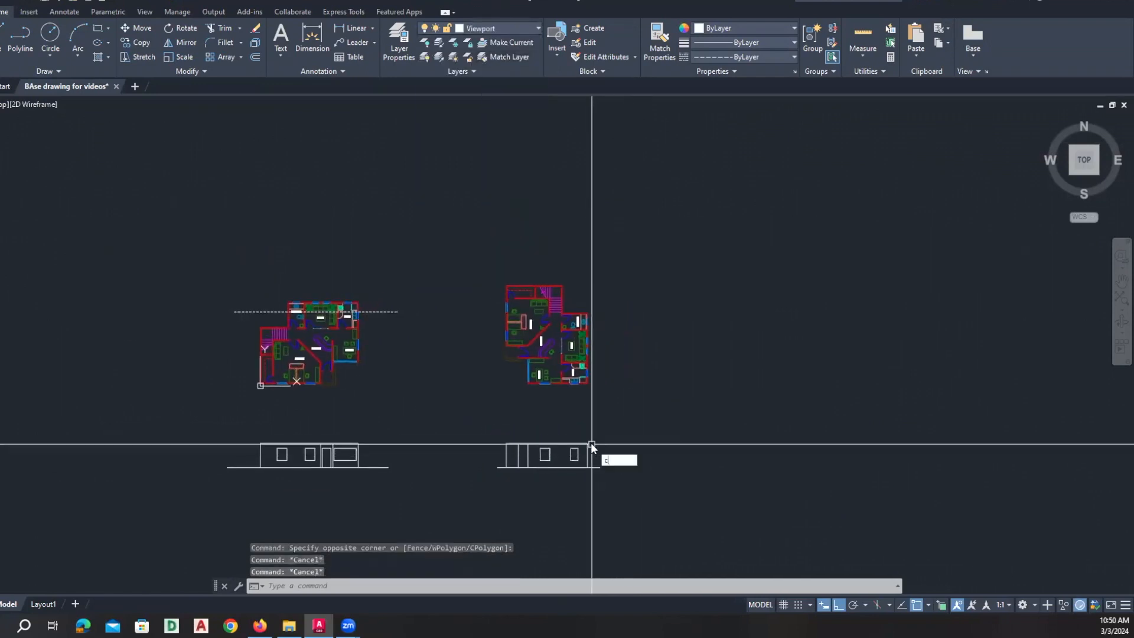
key(Return)
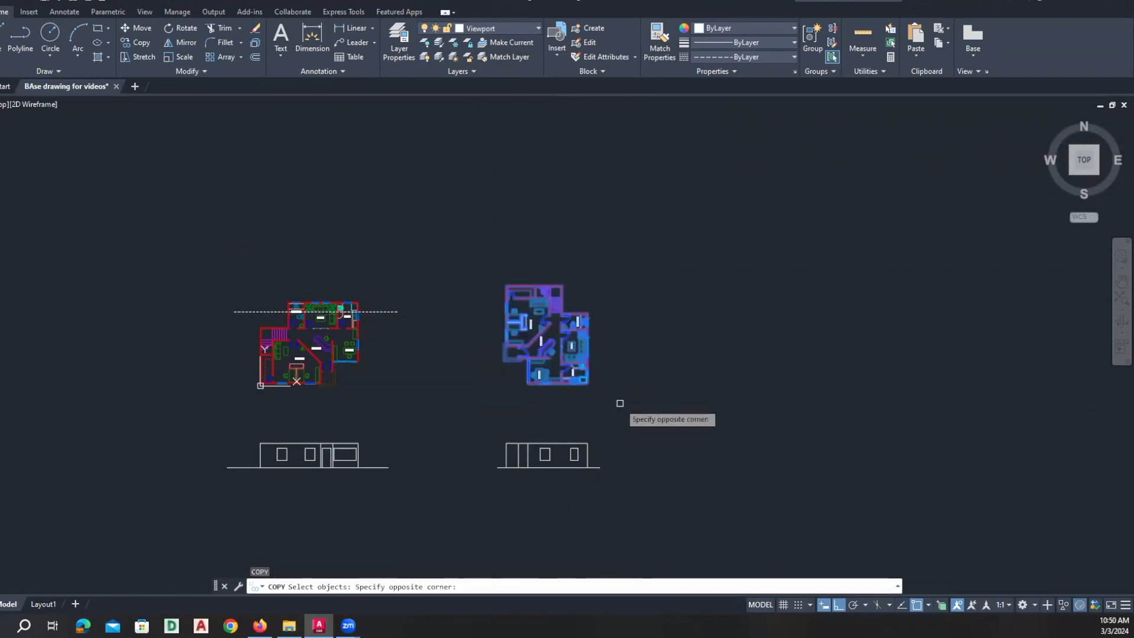
click(614, 385)
click(815, 385)
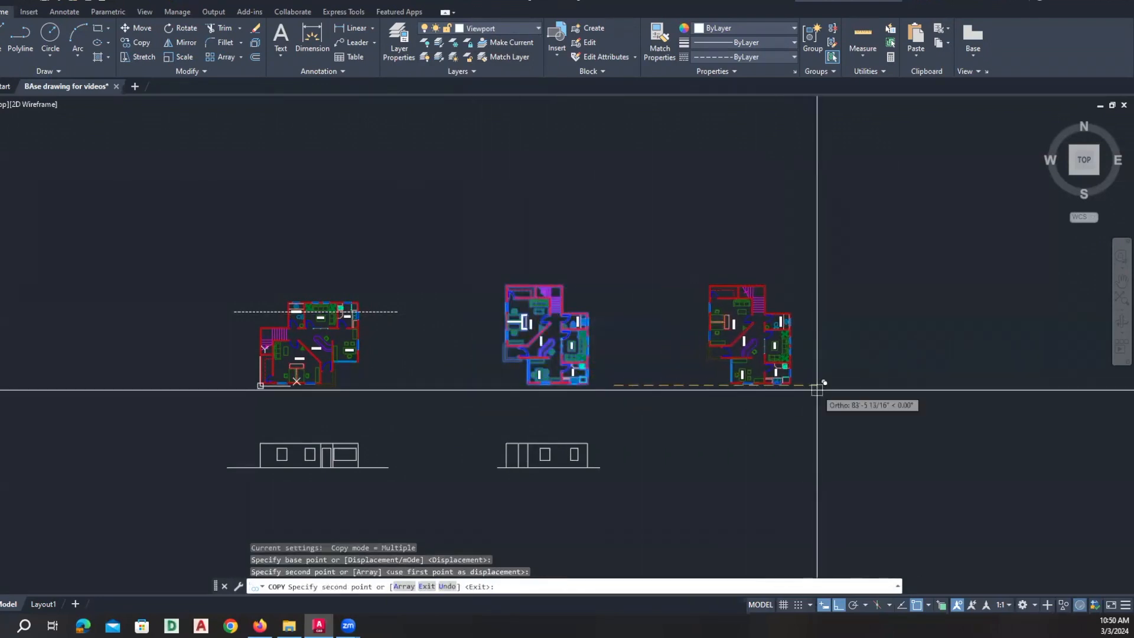
key(Escape)
key(Escape)
Rotate the new third plan copy 270 degrees about the corner beside its Kitchen.
text(ro)
key(Return)
click(665, 256)
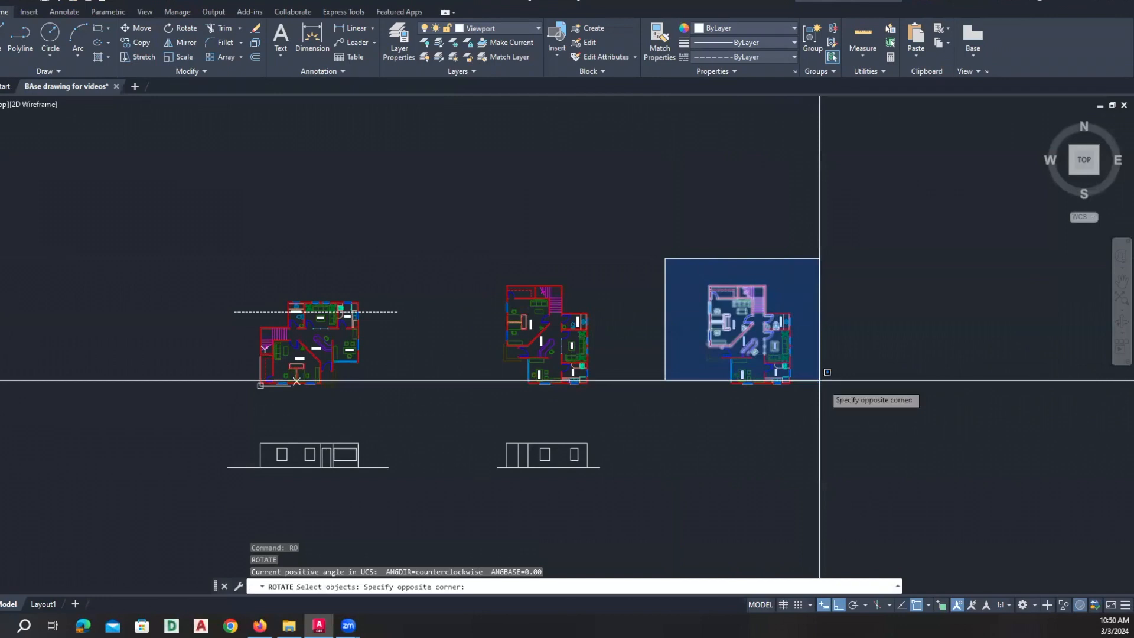
click(818, 380)
key(Return)
click(792, 382)
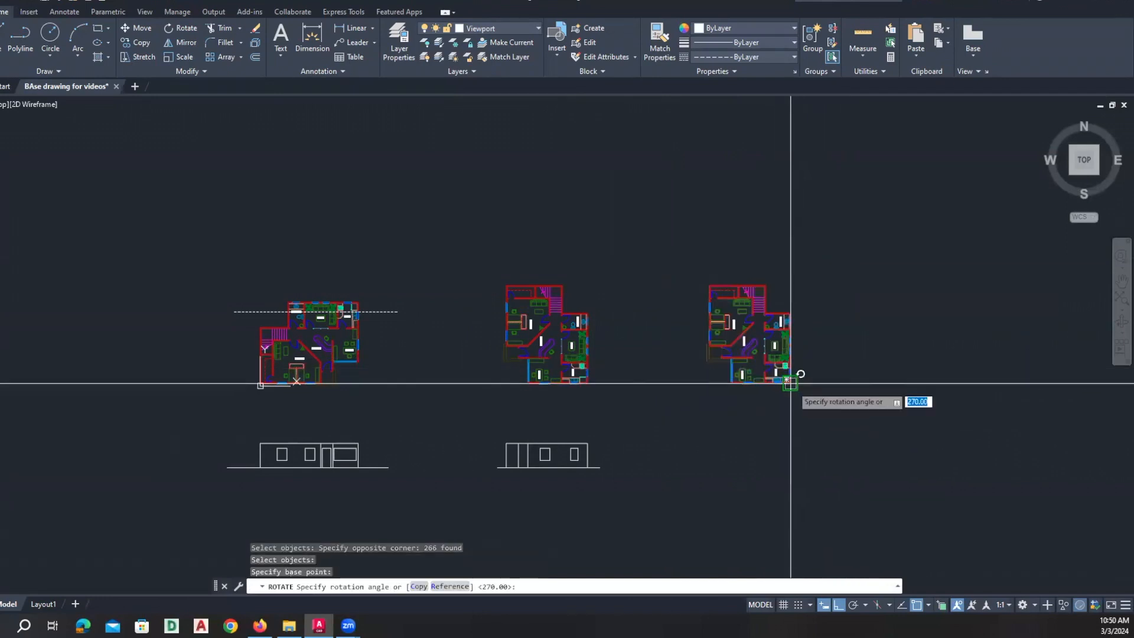
click(792, 432)
Move the rotated third plan copy horizontally closer to the second plan.
middle_drag(791, 433, 628, 435)
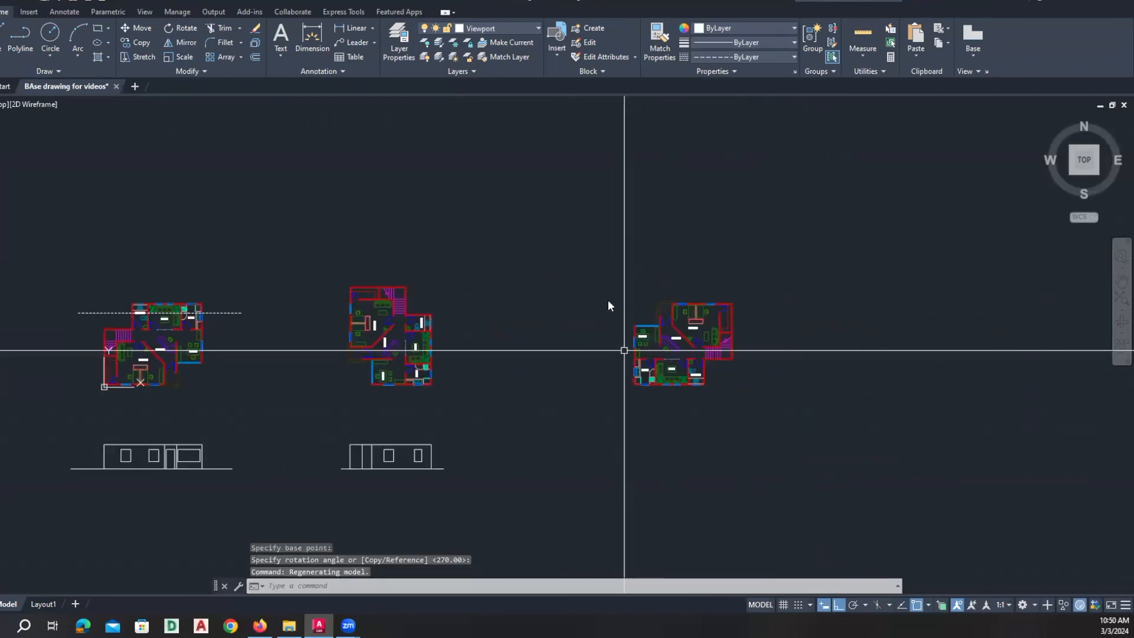
text(m)
key(Return)
click(590, 248)
click(772, 416)
key(Return)
click(790, 415)
click(687, 428)
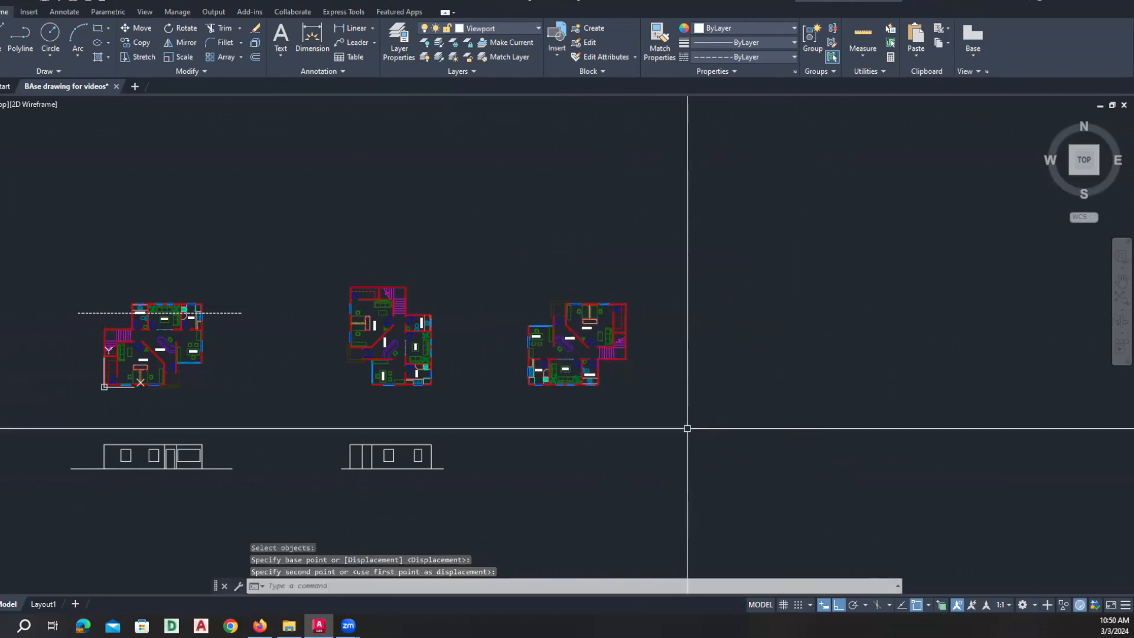
Copy the third plan horizontally about 76 feet to the right to make a fourth plan.
text(ct o)
key(Return)
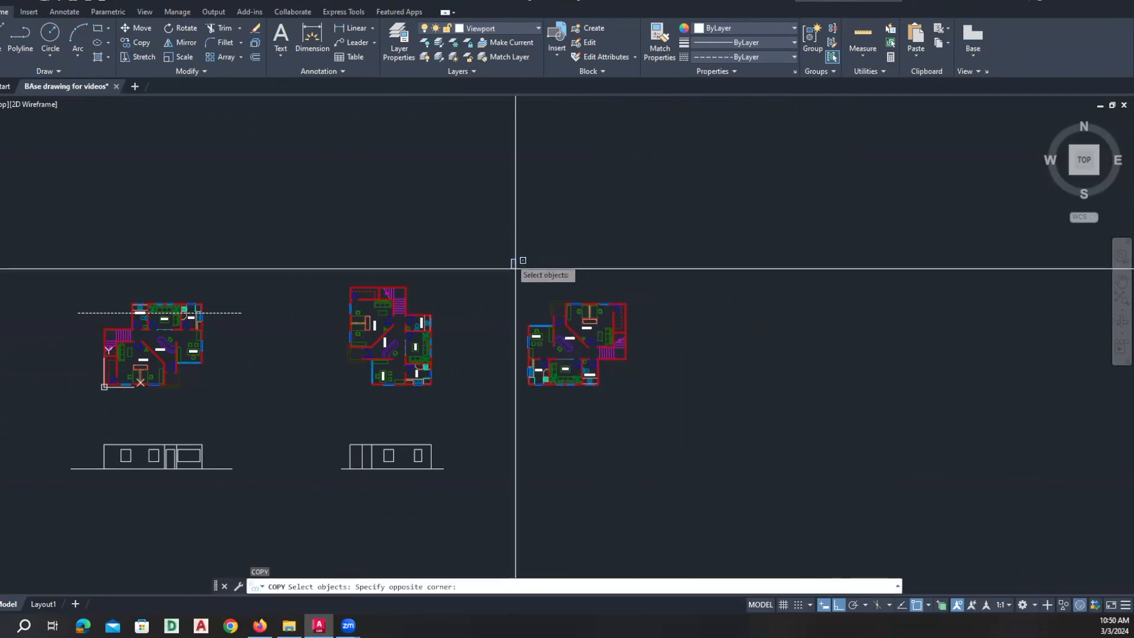
click(661, 405)
key(Return)
click(605, 413)
click(788, 427)
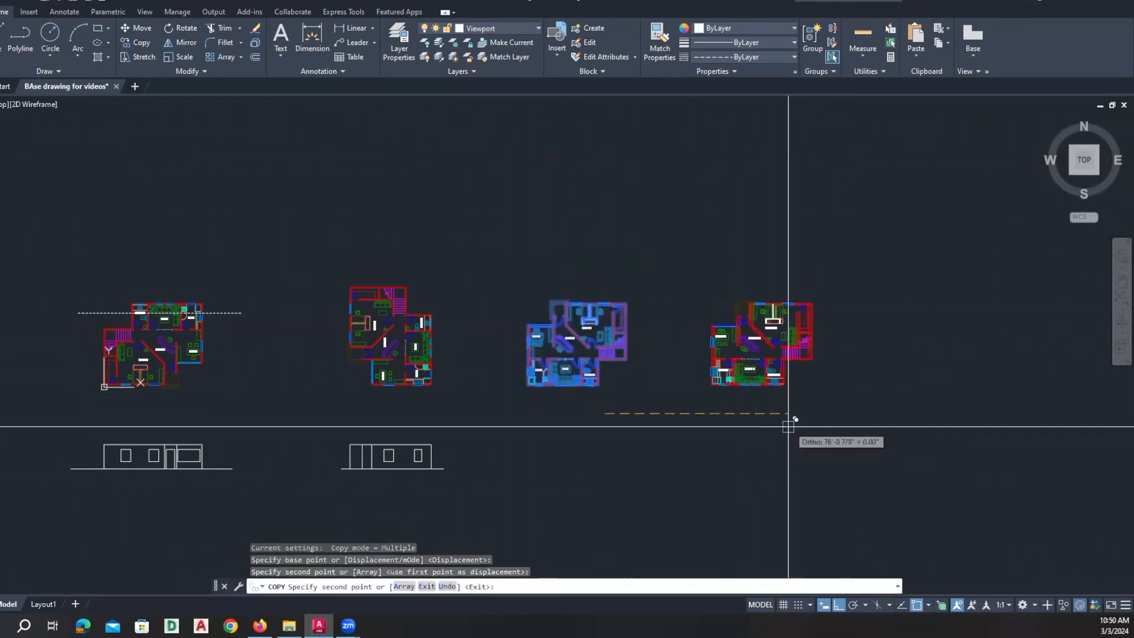
key(Escape)
Rotate the fourth plan copy 270 degrees about a point near its centre.
text(ro)
key(Return)
click(671, 269)
click(805, 400)
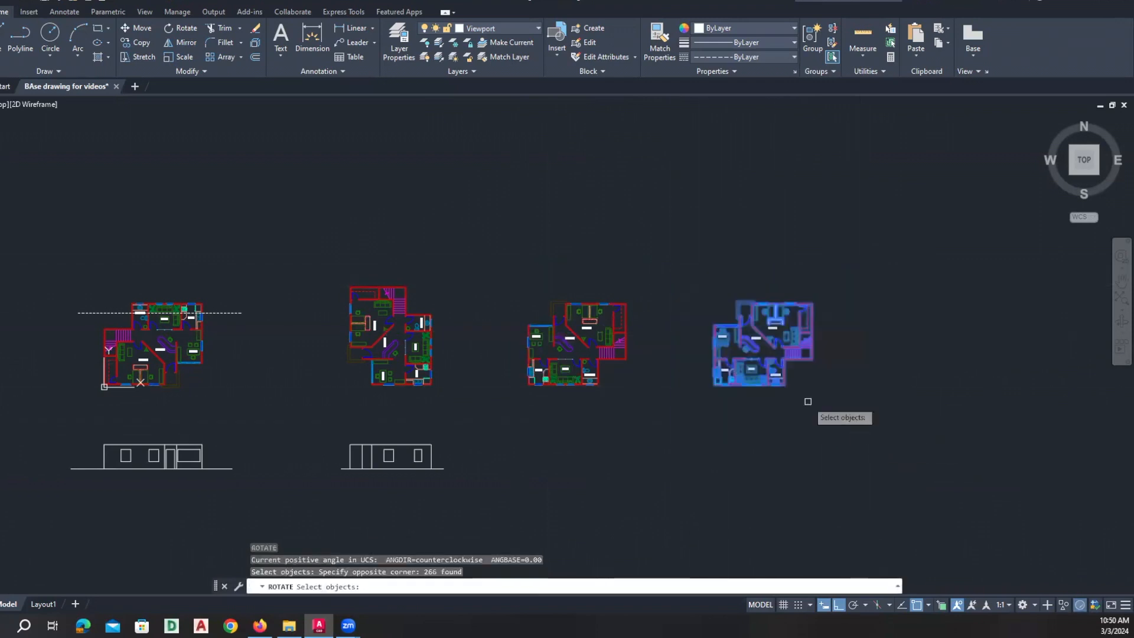
key(Return)
click(763, 343)
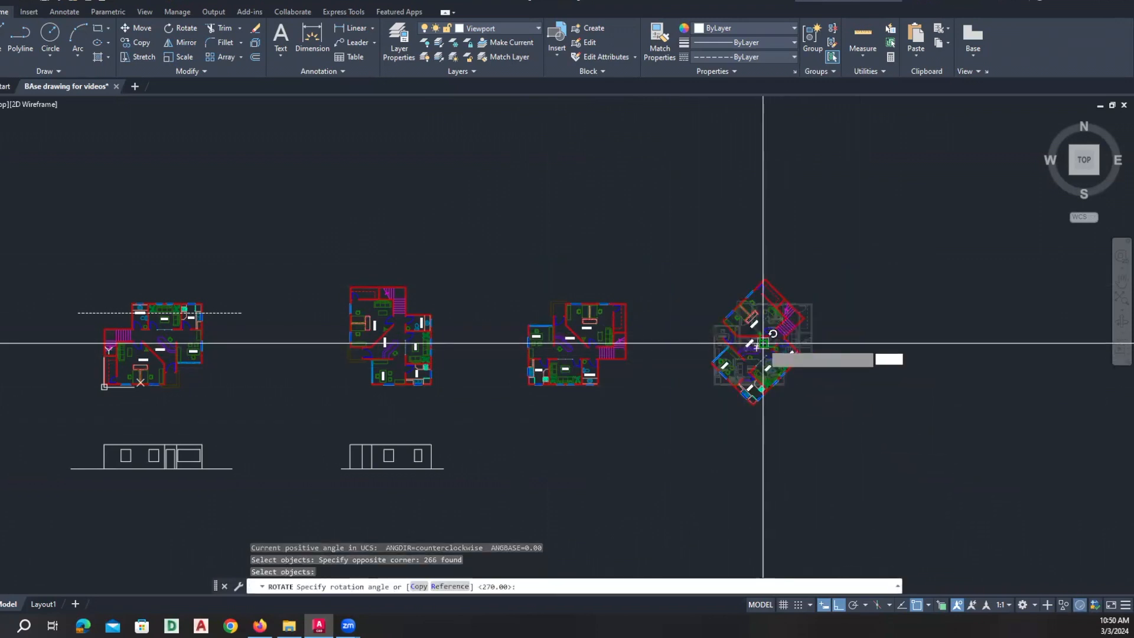
click(765, 444)
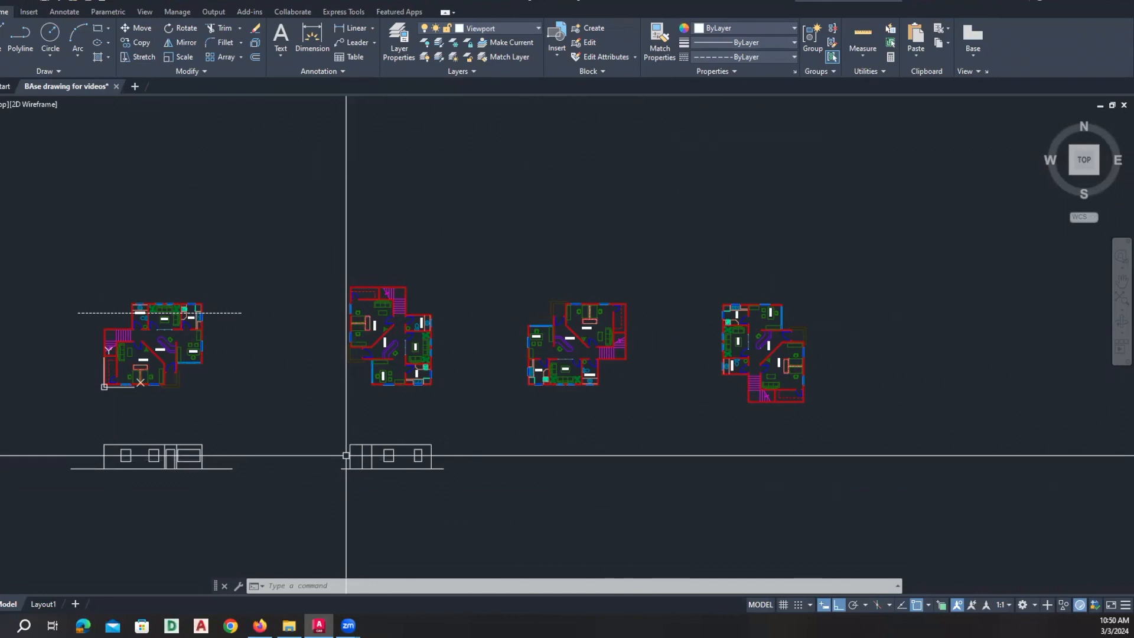
Stretch the Reception-side end of the Manager room's front window in the original plan about 3'-10" horizontally to narrow the window.
scroll(110, 393, up, 2)
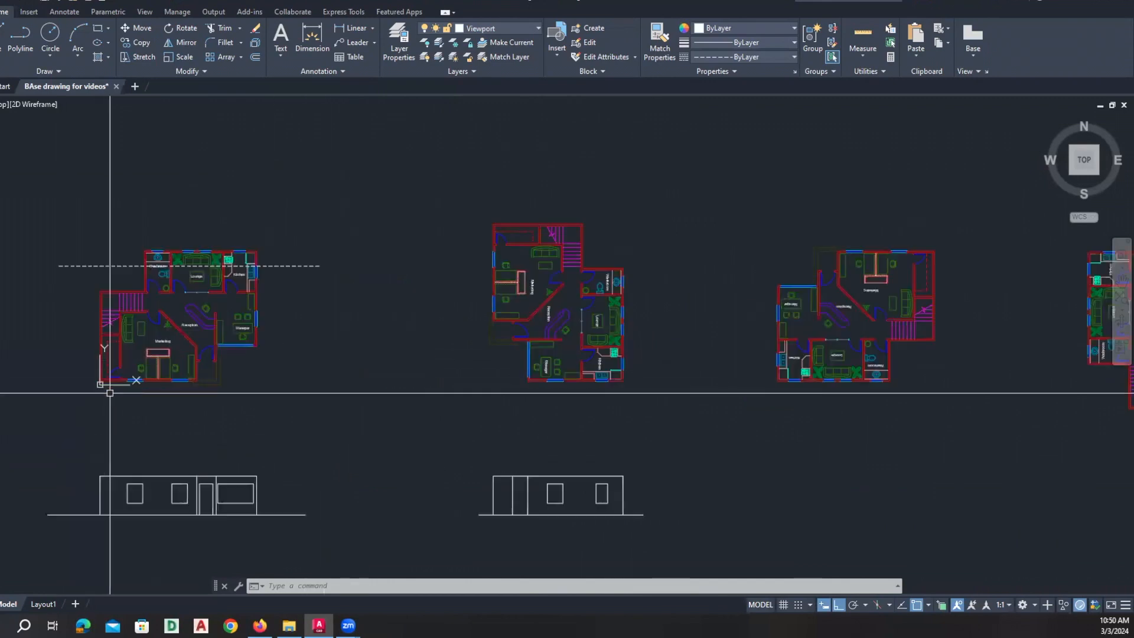
scroll(110, 393, up, 6)
middle_drag(183, 319, 219, 343)
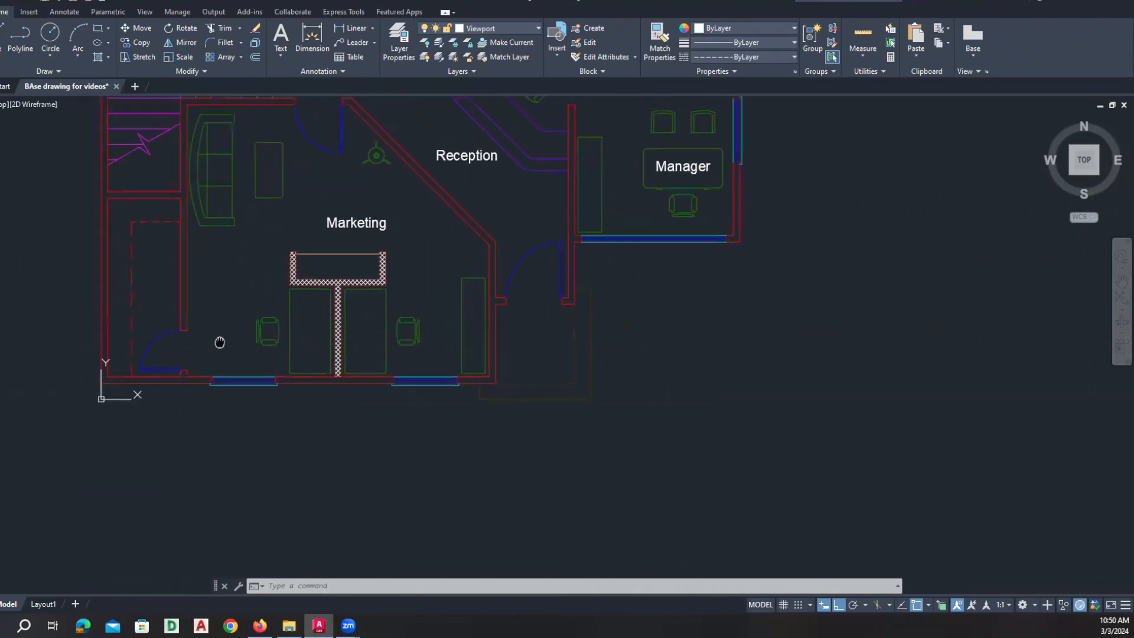
scroll(250, 399, down, 2)
scroll(293, 426, up, 2)
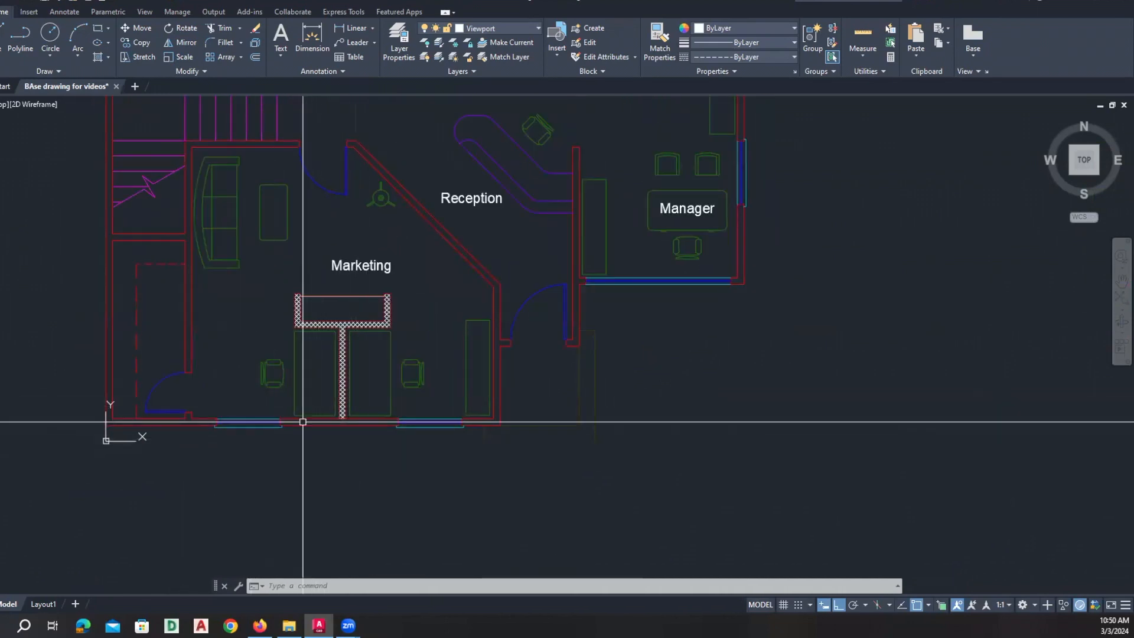
scroll(608, 264, up, 5)
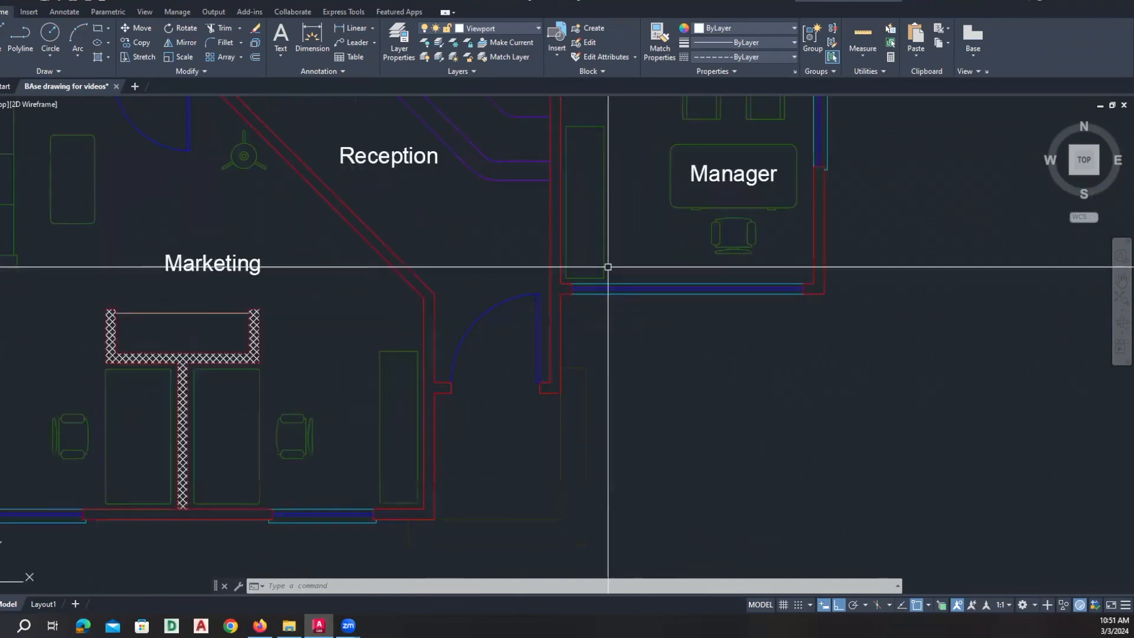
text(s)
key(Return)
click(534, 360)
click(517, 297)
key(Return)
click(577, 367)
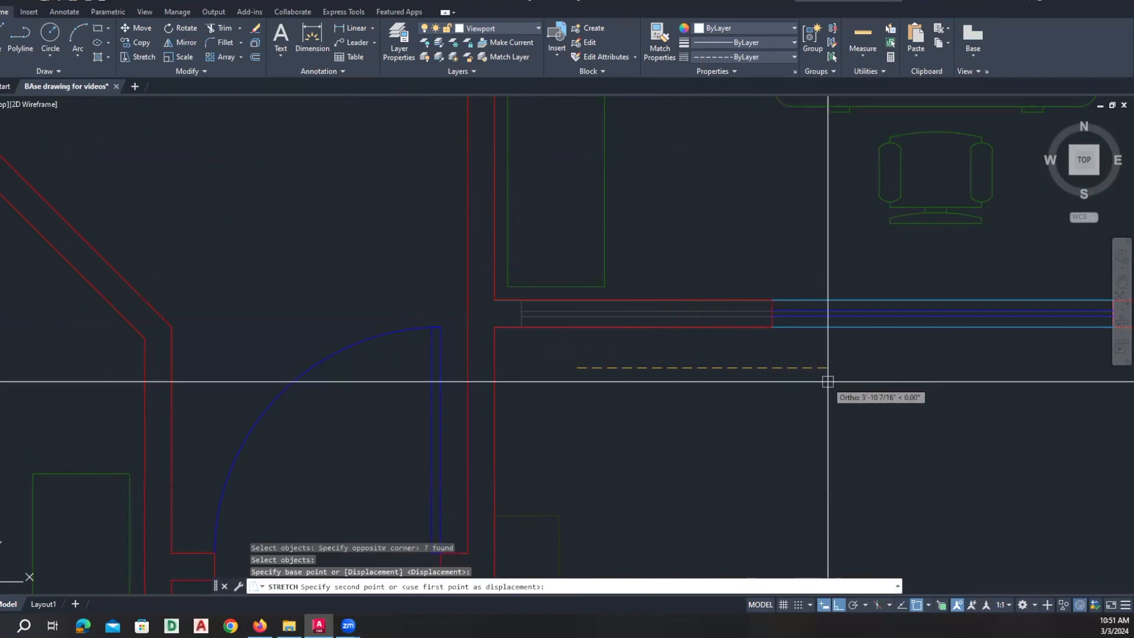
click(828, 380)
Compare the Manager room's front window in the three rotated plan copies with the original plan.
scroll(715, 392, down, 4)
scroll(716, 391, down, 2)
middle_drag(715, 392, 614, 264)
scroll(648, 497, down, 2)
middle_drag(648, 496, 442, 486)
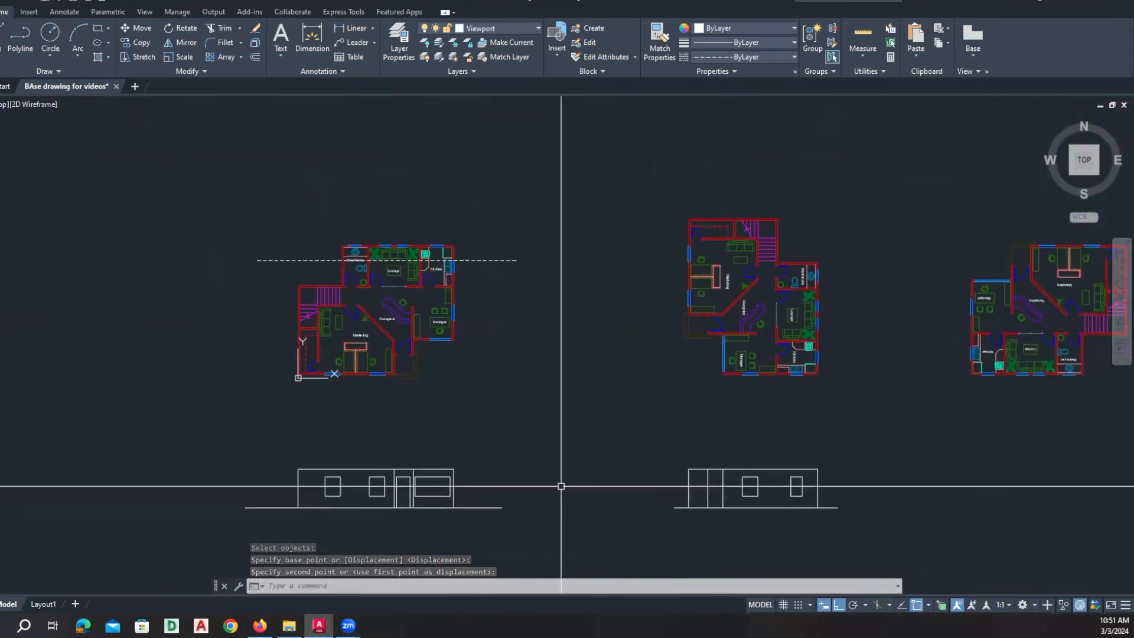
scroll(932, 405, down, 2)
middle_drag(932, 406, 752, 380)
scroll(733, 415, down, 2)
scroll(662, 384, up, 5)
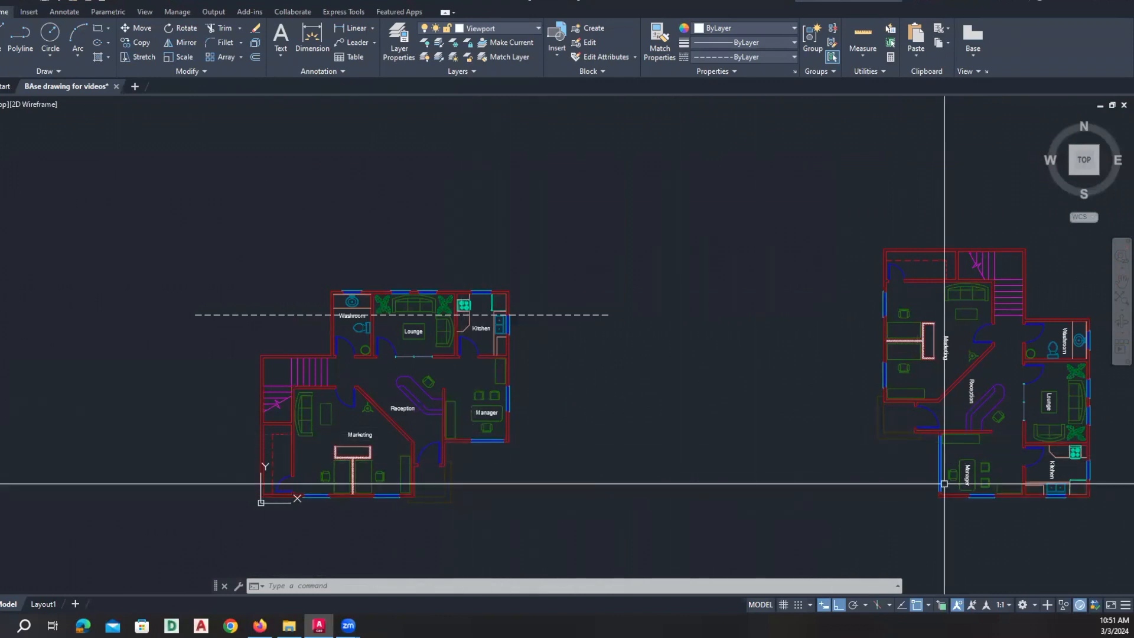
middle_drag(947, 465, 798, 462)
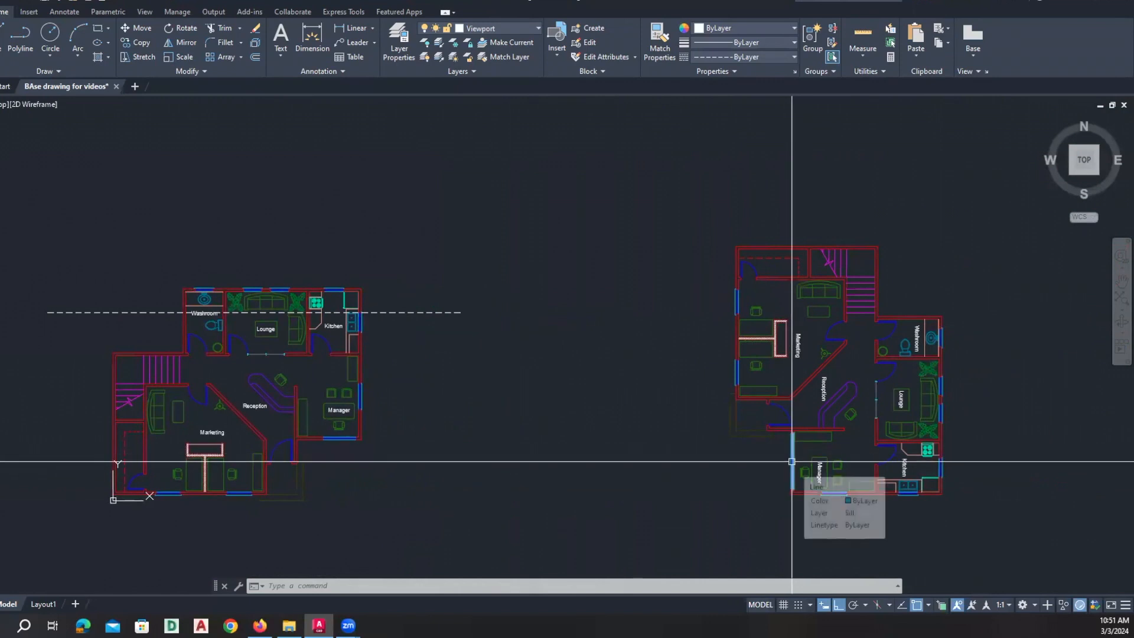
scroll(792, 462, up, 5)
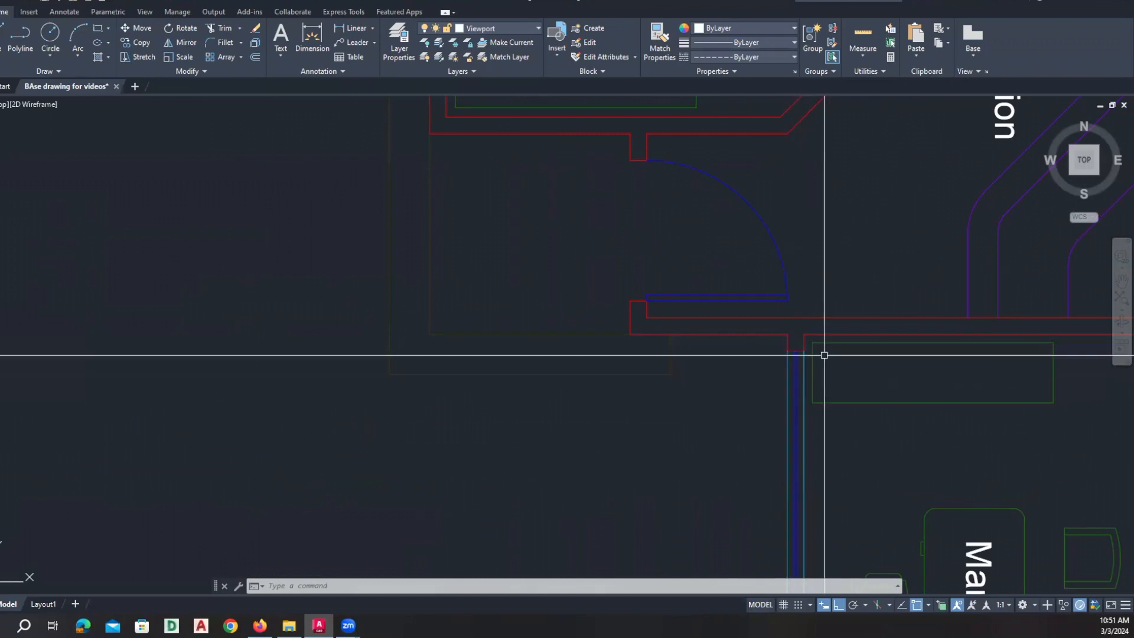
scroll(775, 367, down, 5)
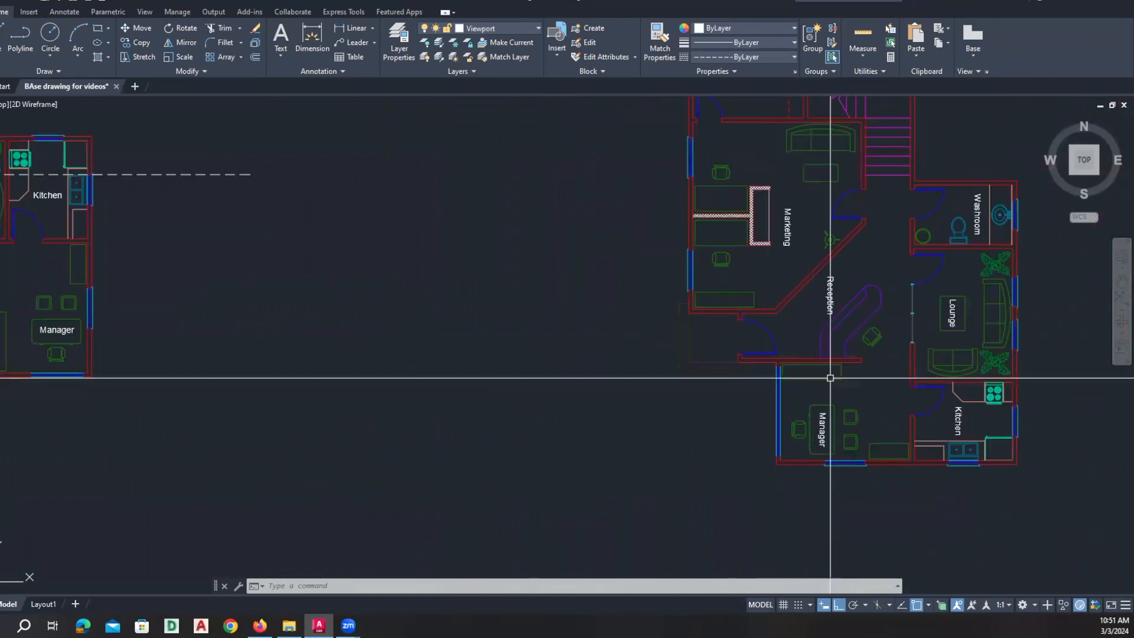
scroll(777, 365, up, 5)
scroll(785, 455, down, 6)
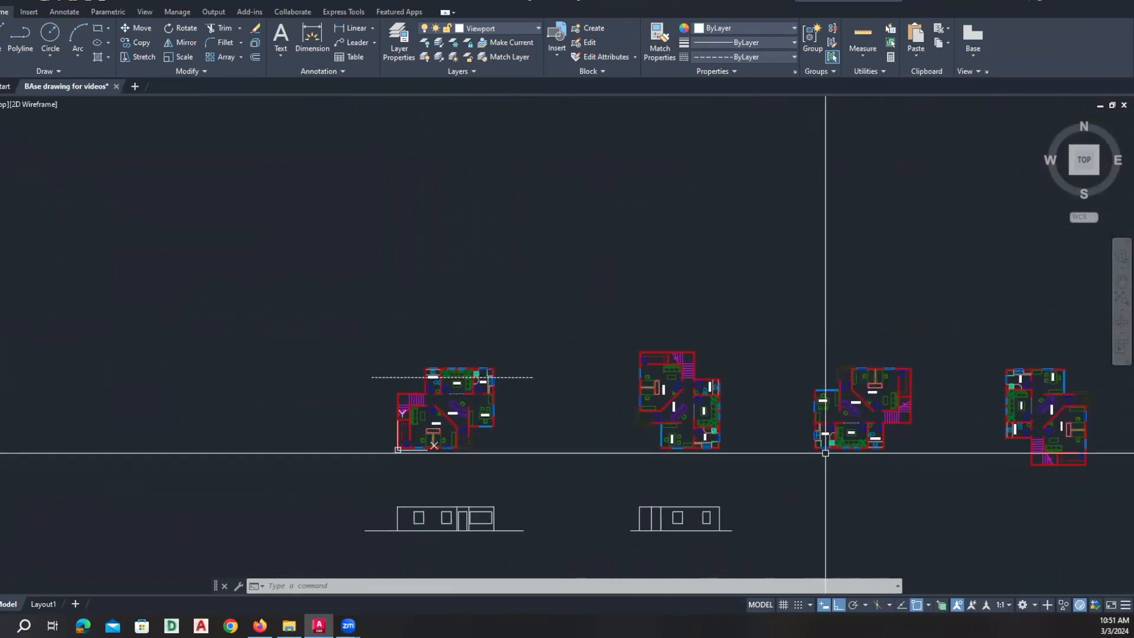
scroll(851, 443, up, 8)
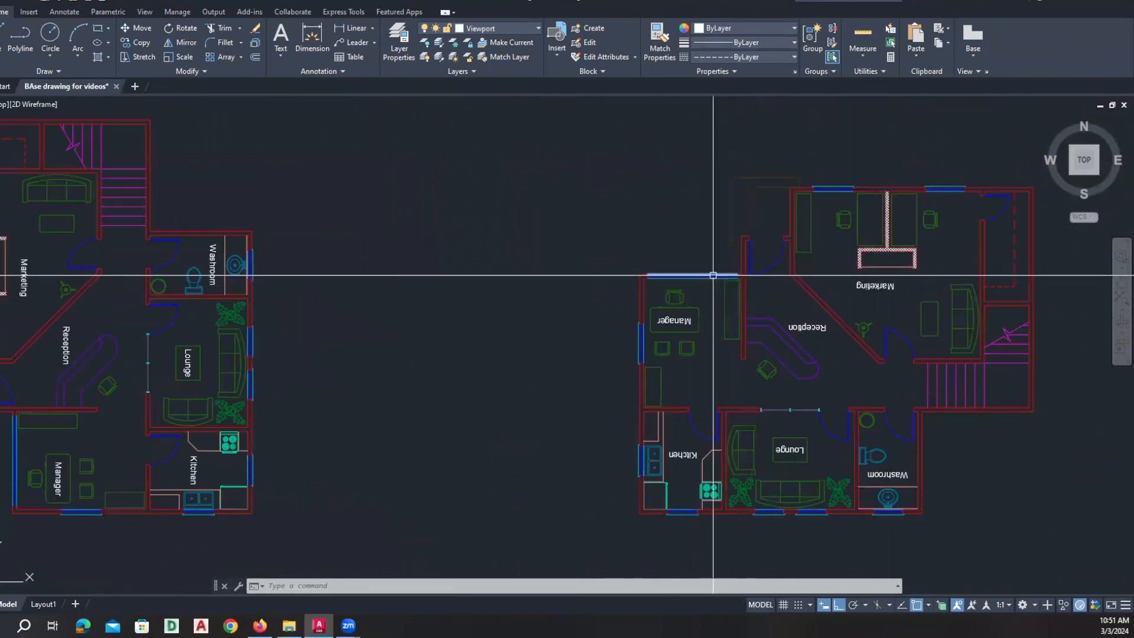
scroll(684, 277, down, 4)
middle_drag(959, 342, 763, 336)
scroll(849, 349, up, 4)
scroll(779, 278, up, 3)
scroll(891, 285, down, 6)
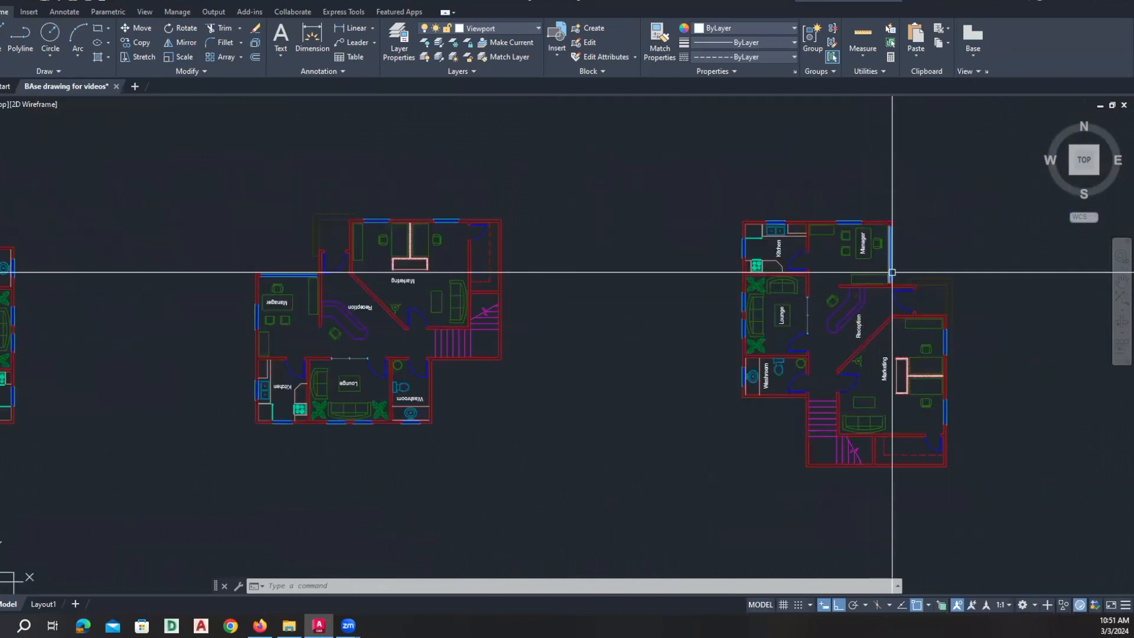
scroll(896, 286, up, 7)
scroll(896, 286, down, 6)
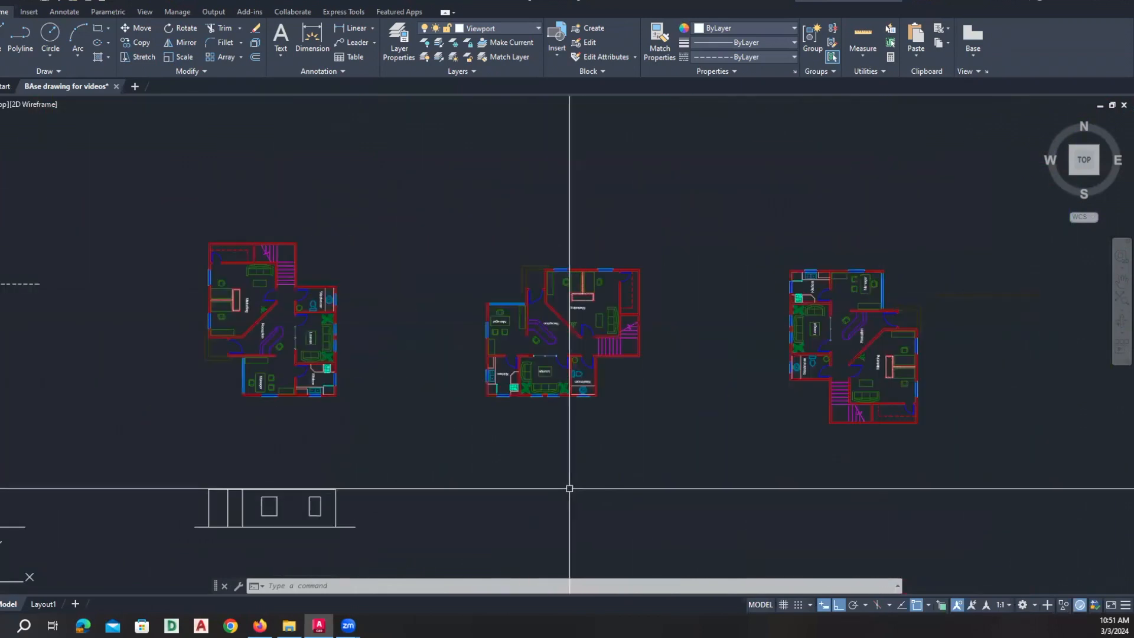
scroll(437, 489, down, 2)
middle_drag(435, 486, 501, 458)
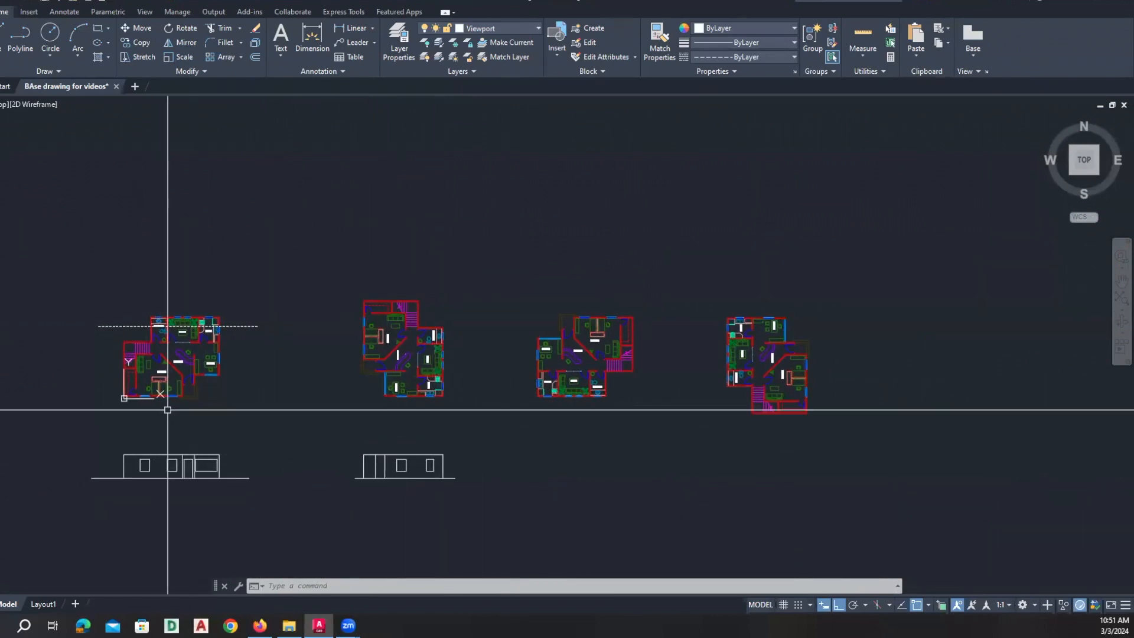
Turn Ortho off and stretch the outer corner of the original plan's entrance porch outline diagonally away from the building.
scroll(170, 407, up, 4)
middle_drag(169, 407, 290, 409)
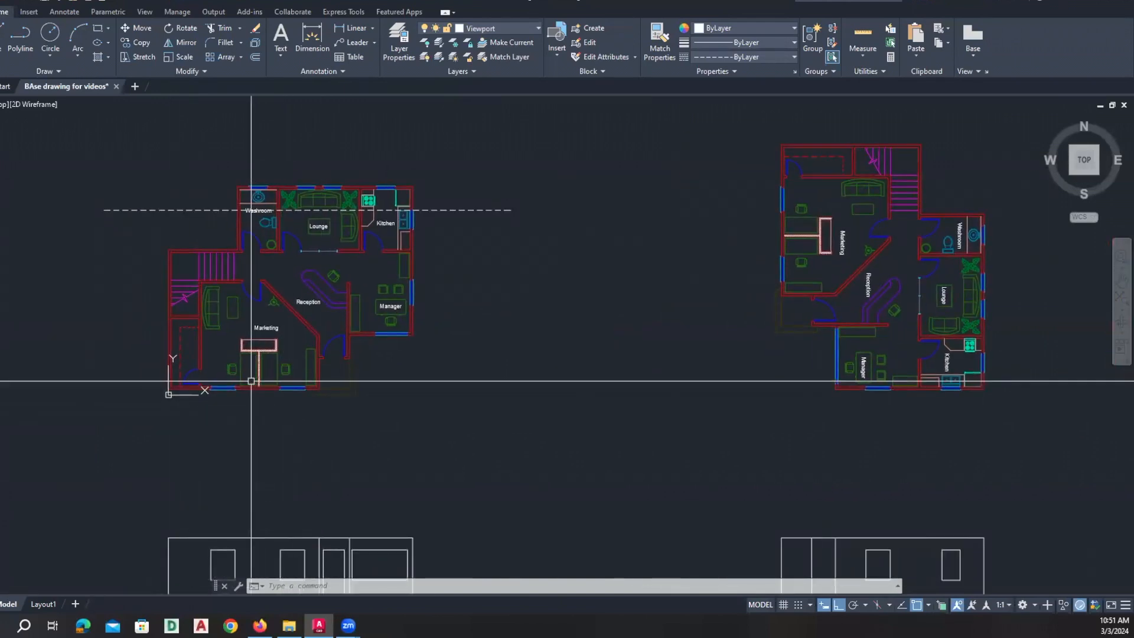
scroll(253, 381, up, 4)
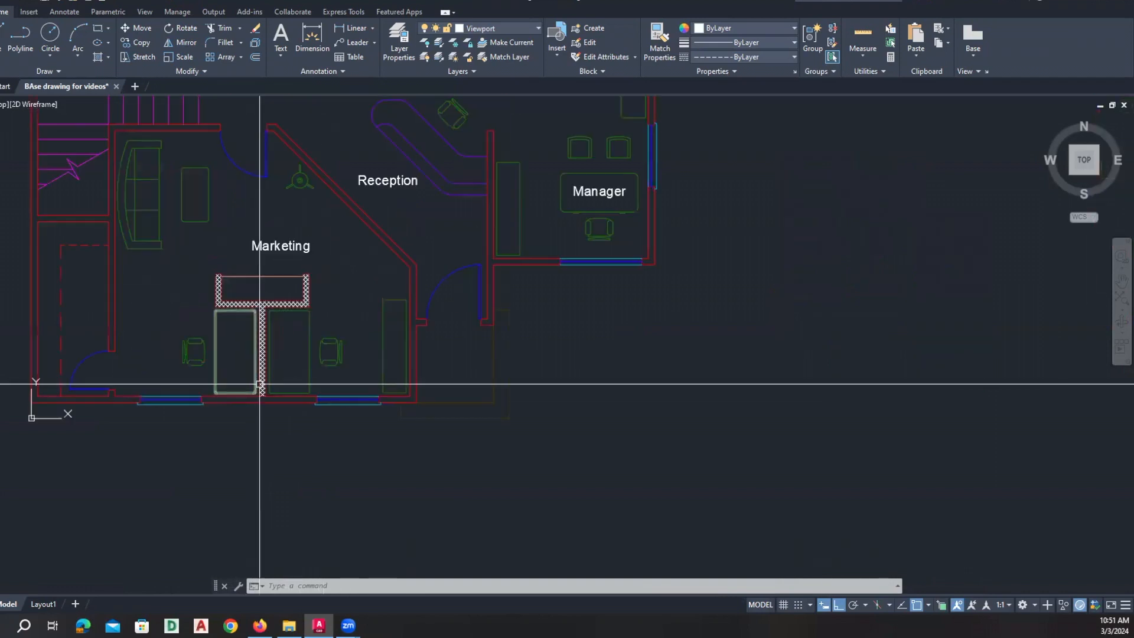
key(Return)
click(537, 450)
click(481, 388)
key(Return)
click(544, 405)
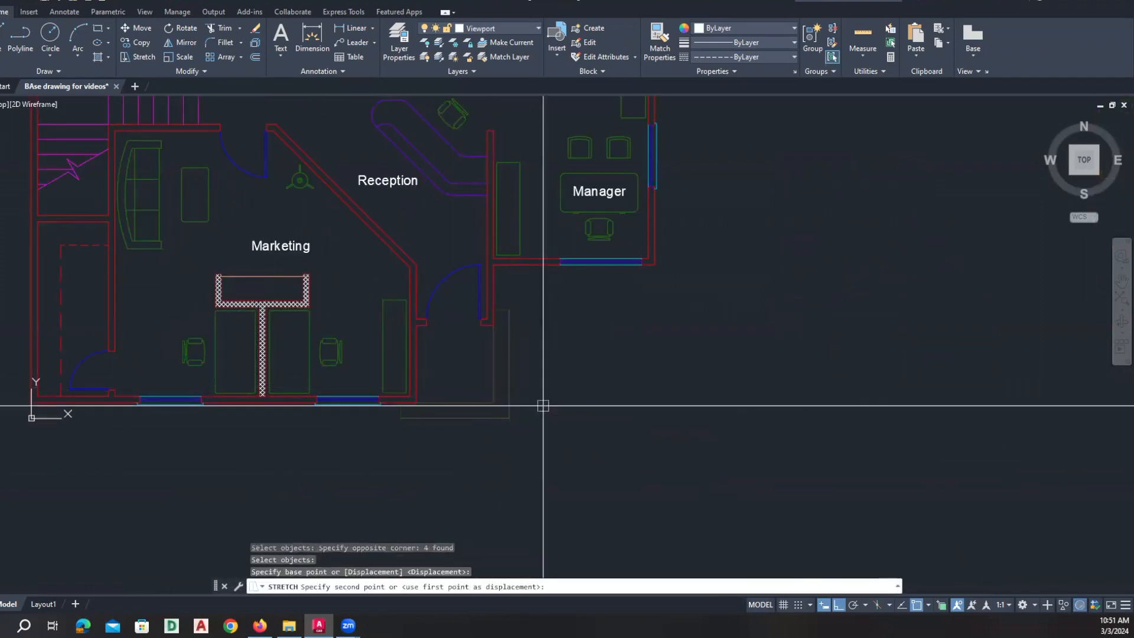
key(F8)
click(658, 481)
Stretch part of the porch outline's displaced corner slightly back toward the building.
scroll(627, 487, up, 5)
key(Return)
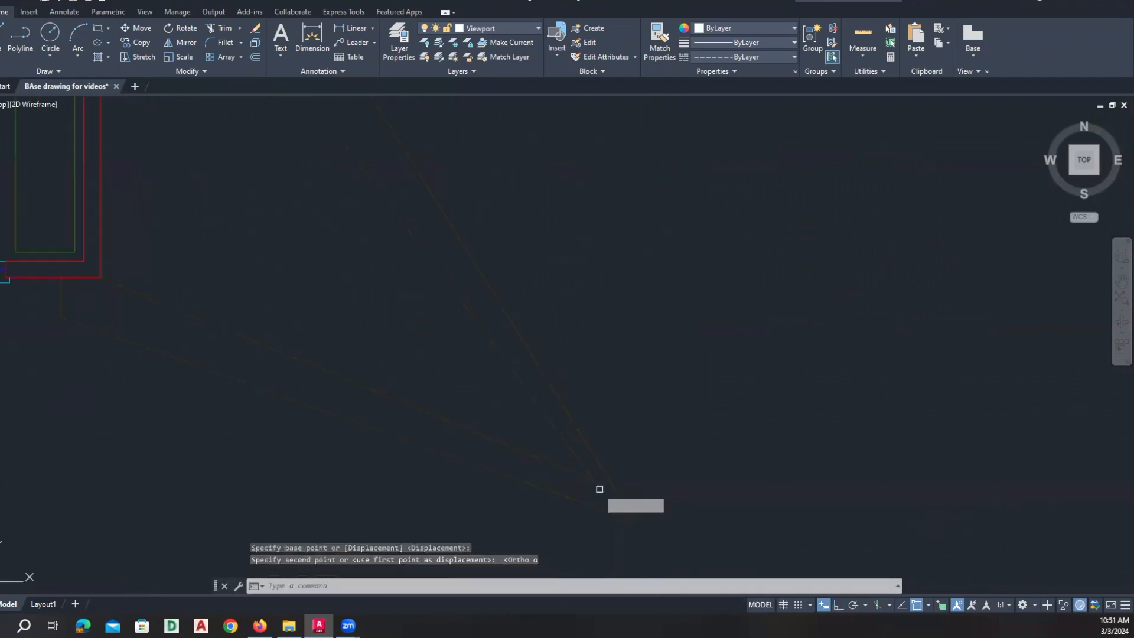
click(601, 492)
click(582, 468)
key(Return)
click(693, 475)
click(628, 436)
Examine the entrance porch outlines in the rotated plan copies and the two elevations against the edited original plan.
scroll(632, 460, down, 5)
middle_drag(646, 473, 561, 337)
scroll(621, 450, down, 4)
scroll(657, 374, down, 1)
middle_drag(654, 373, 567, 372)
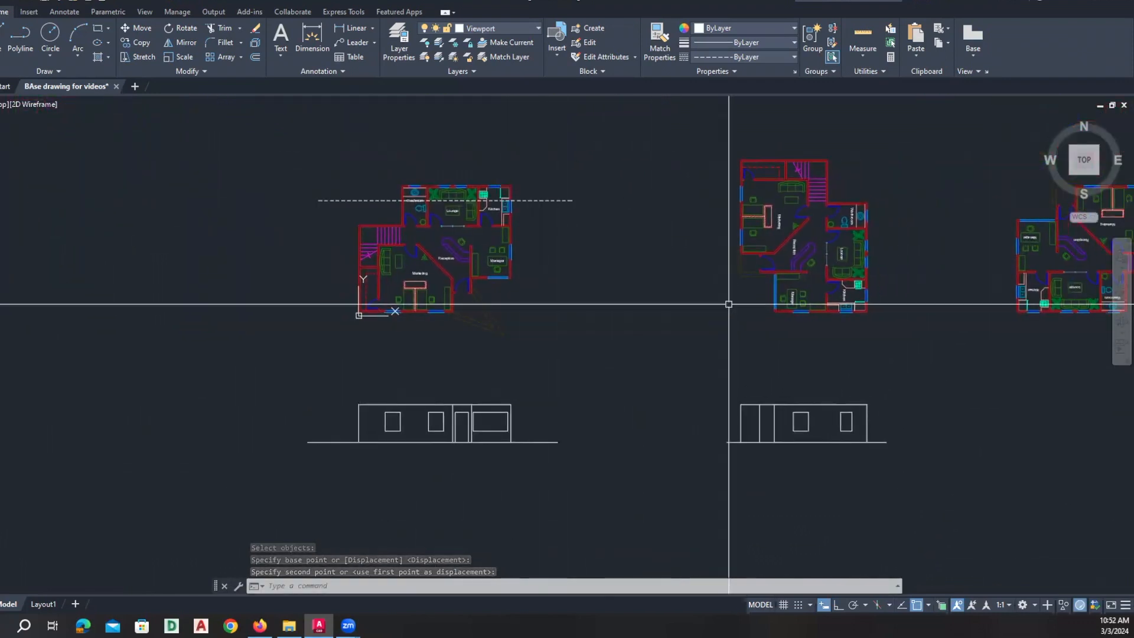
middle_drag(744, 323, 411, 303)
middle_drag(914, 300, 720, 313)
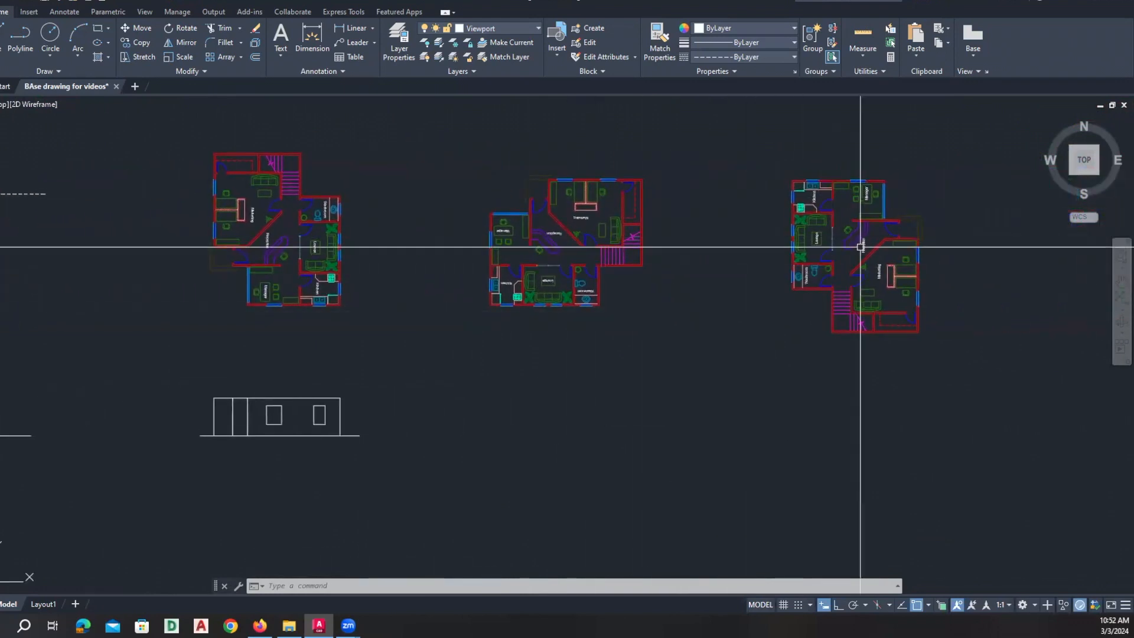
scroll(520, 413, down, 2)
scroll(284, 274, up, 2)
scroll(284, 274, up, 2)
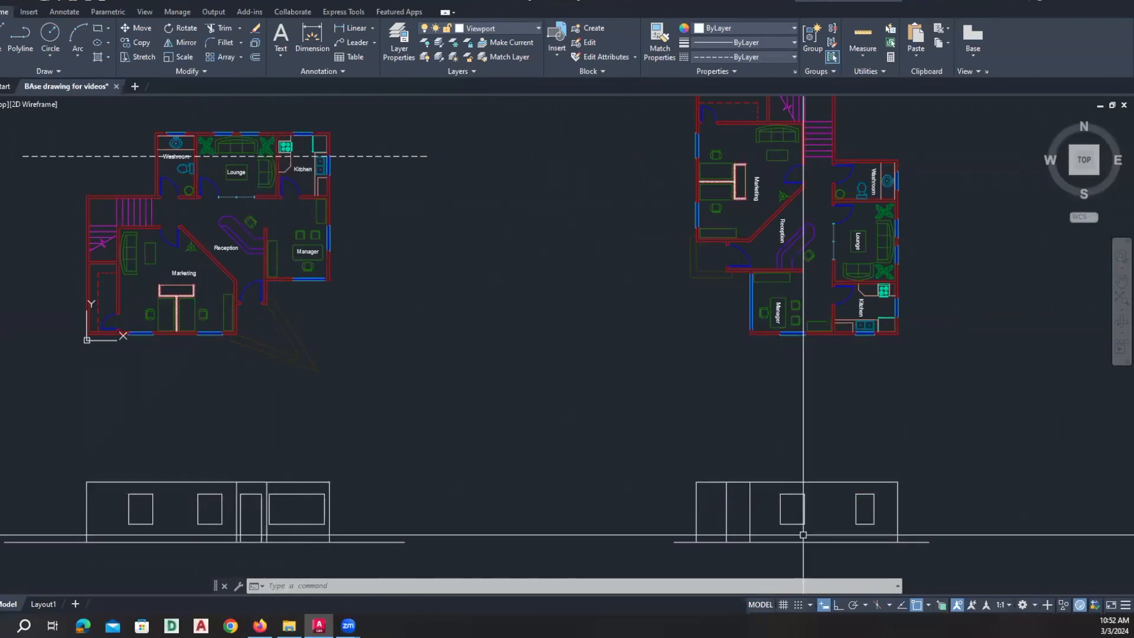
scroll(793, 519, down, 4)
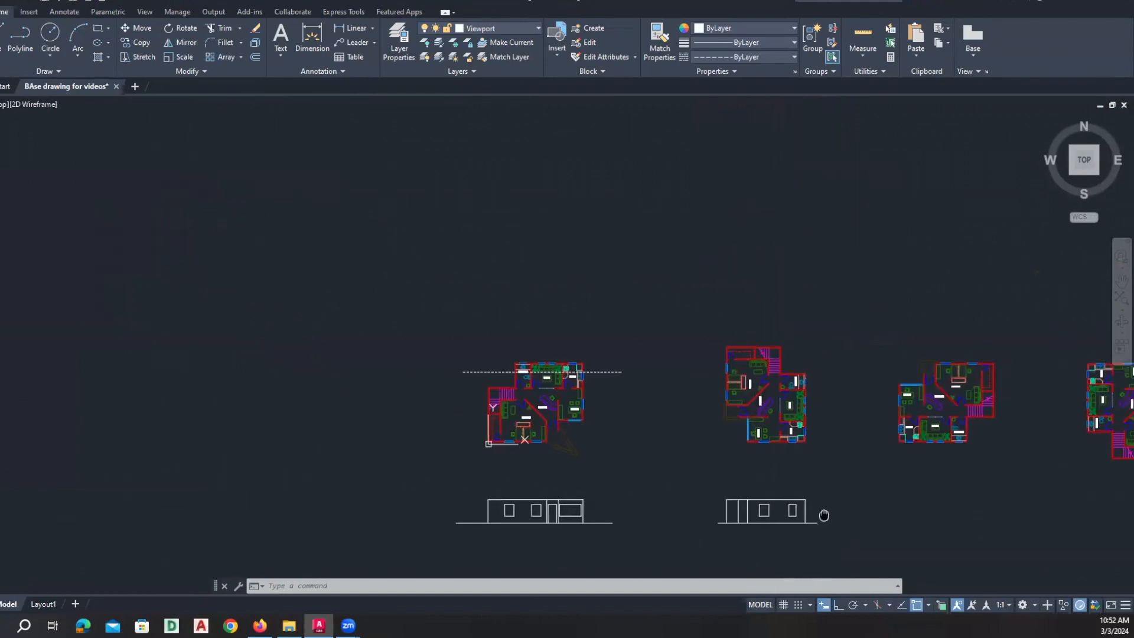
middle_drag(823, 511, 666, 481)
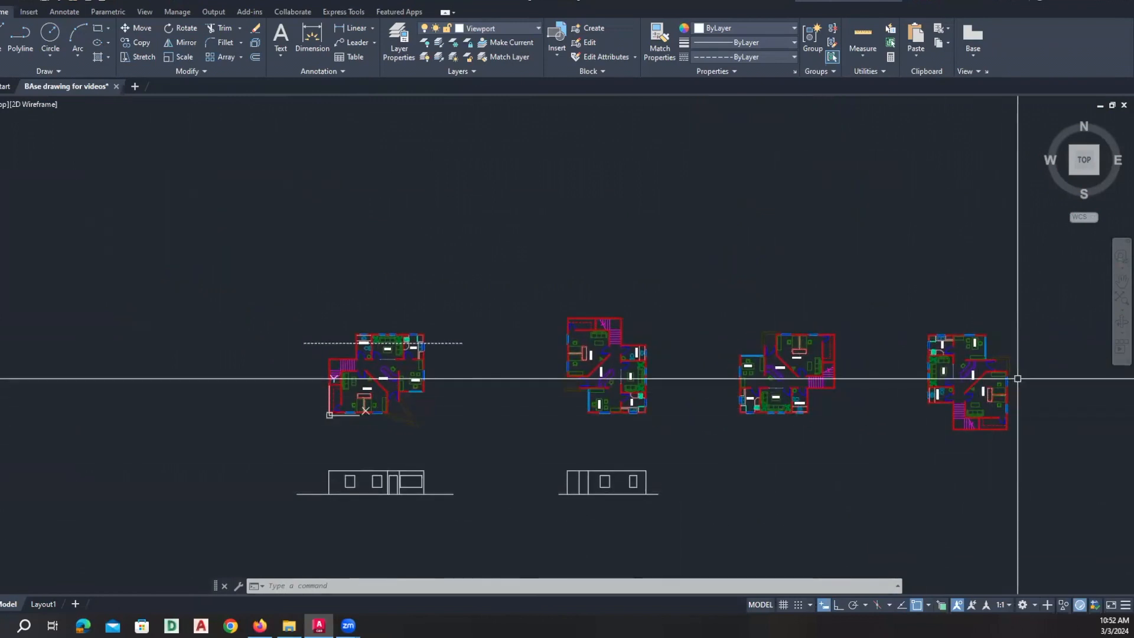
scroll(1004, 402, up, 4)
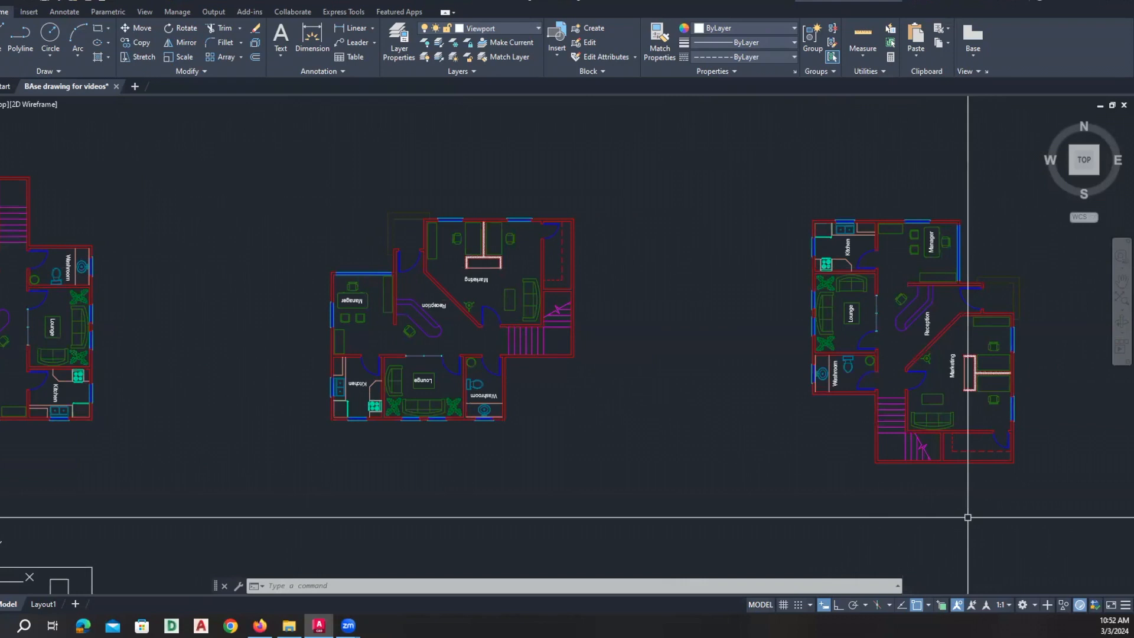
scroll(886, 508, down, 3)
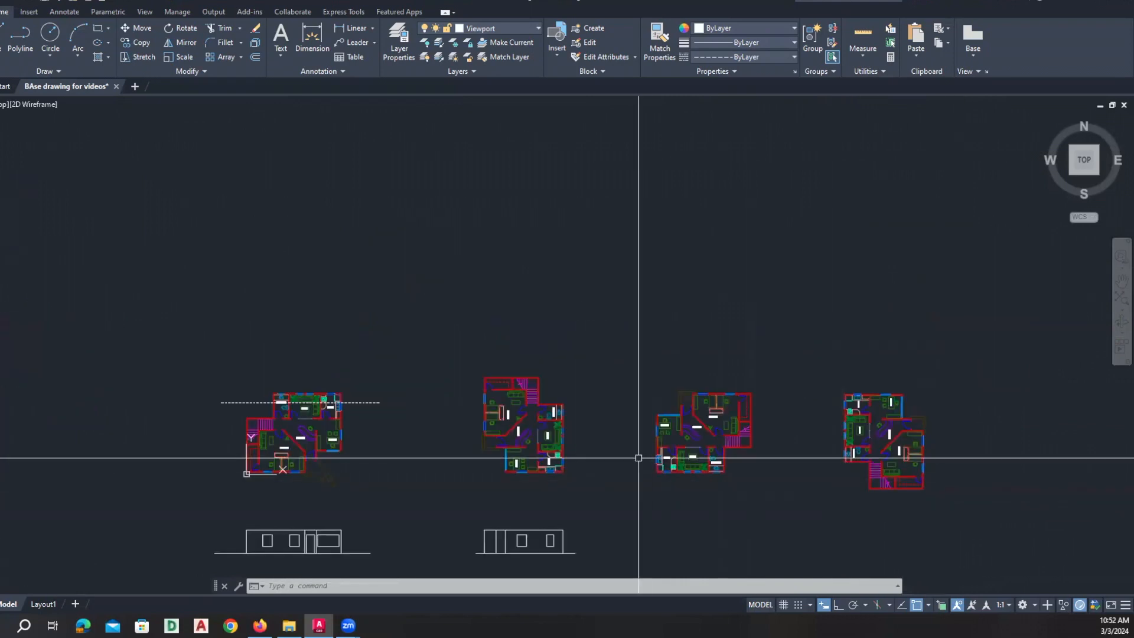
Review the arrangement of the original plan, its three rotated copies and the two elevations drawn beneath them.
middle_drag(570, 447, 574, 333)
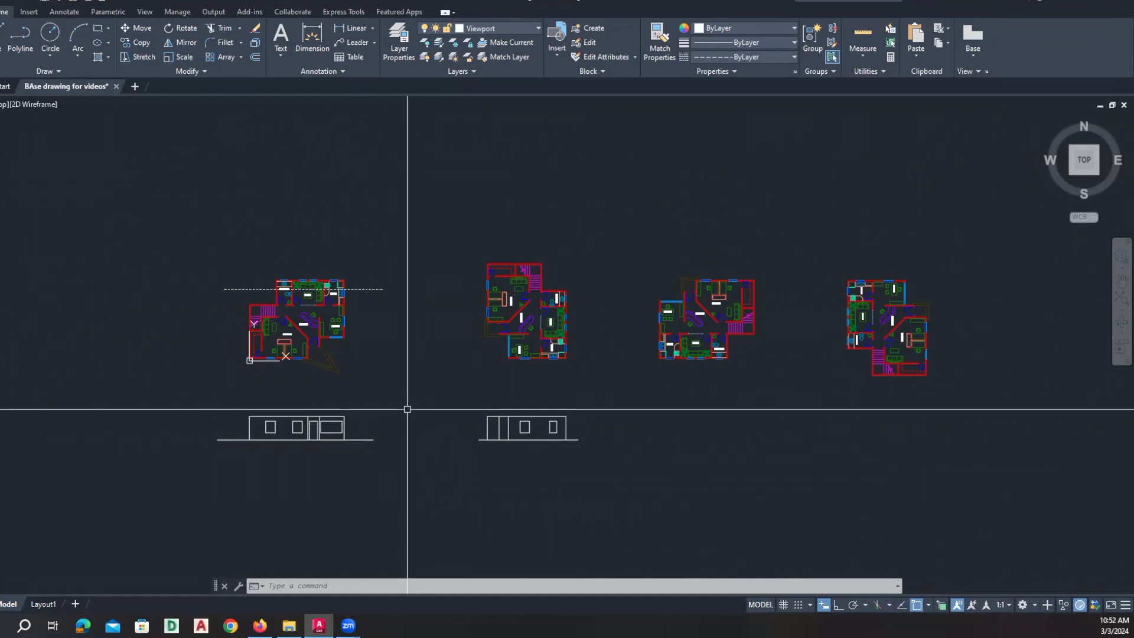
scroll(322, 378, up, 4)
middle_drag(321, 378, 406, 379)
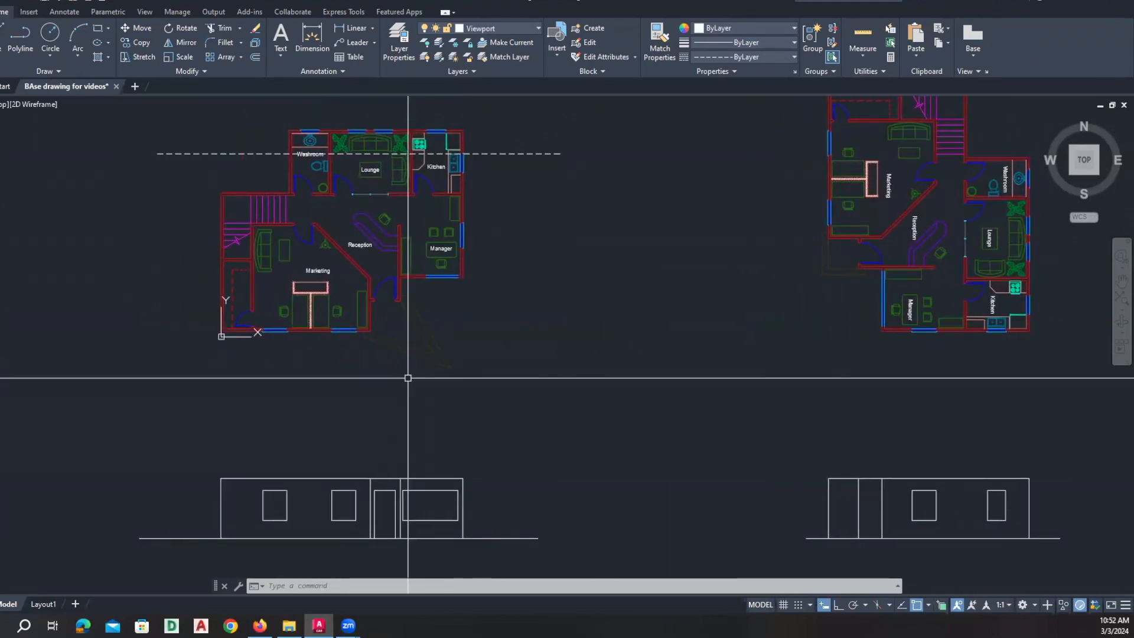
scroll(408, 378, down, 2)
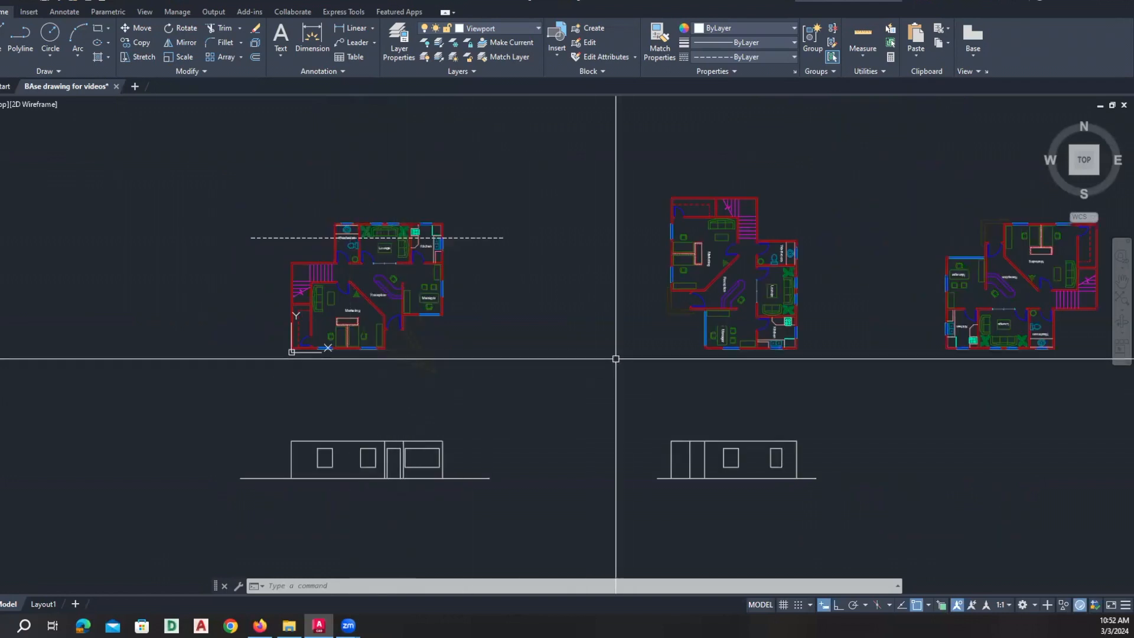
scroll(745, 370, down, 3)
middle_drag(734, 372, 577, 372)
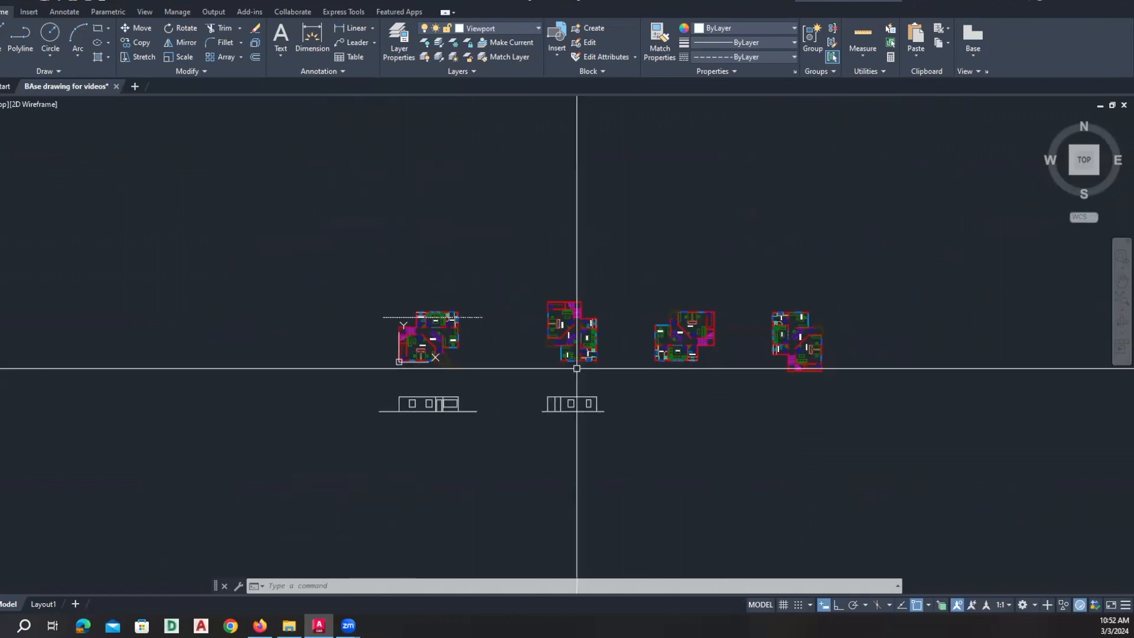
scroll(617, 390, up, 2)
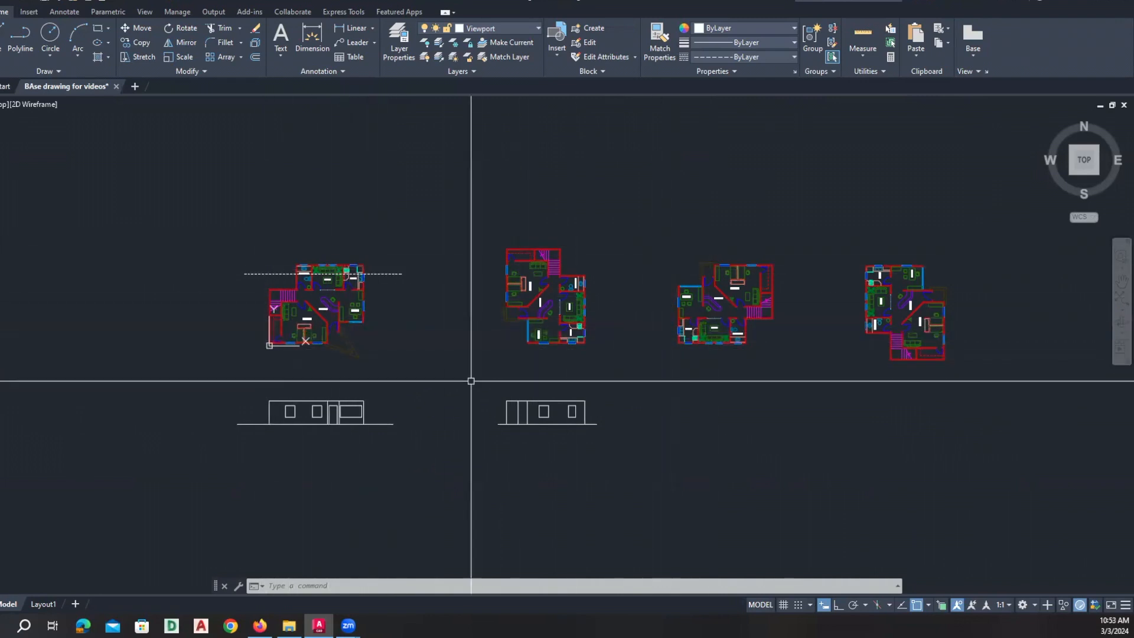
scroll(339, 372, up, 2)
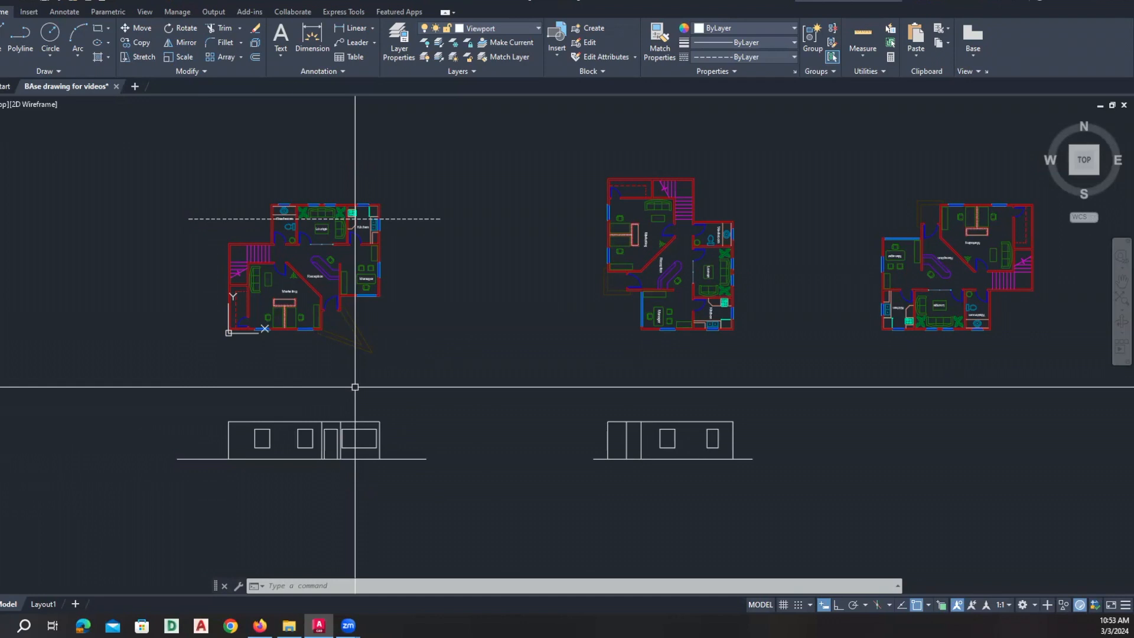
scroll(358, 385, down, 3)
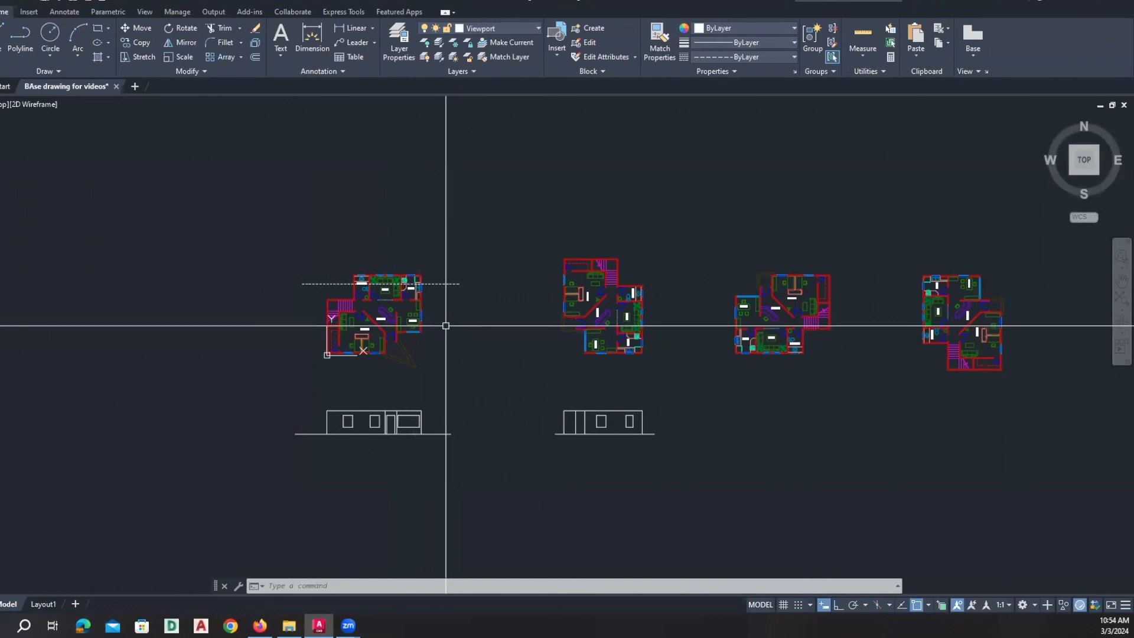
scroll(462, 329, down, 3)
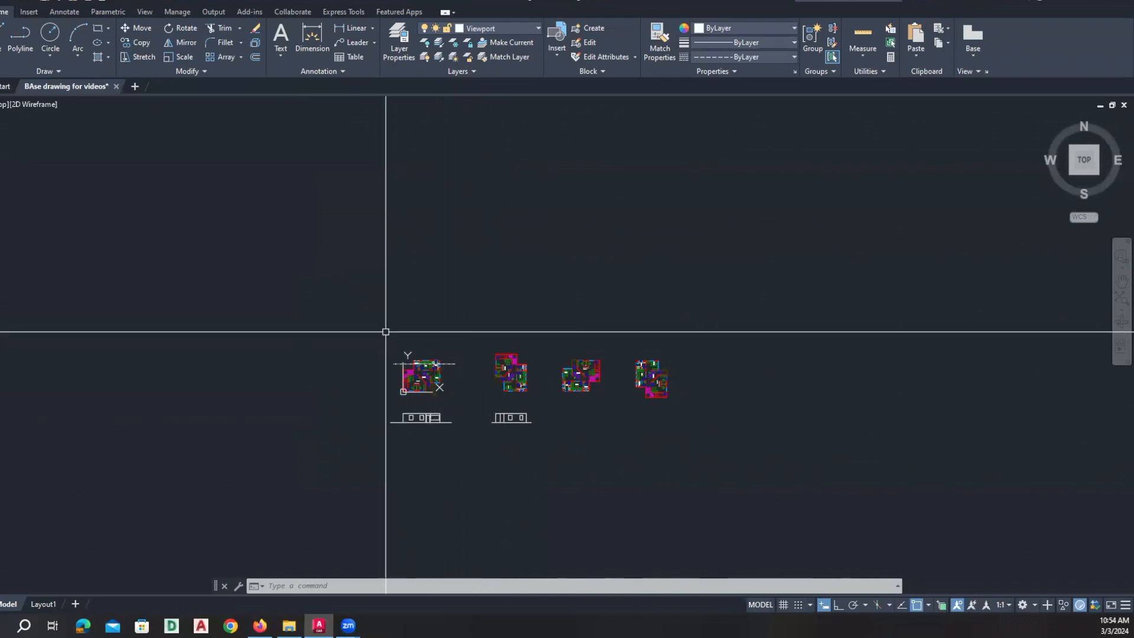
Try to move the original plan and its front elevation to the empty area above the row of plans.
text(m)
key(Return)
click(361, 323)
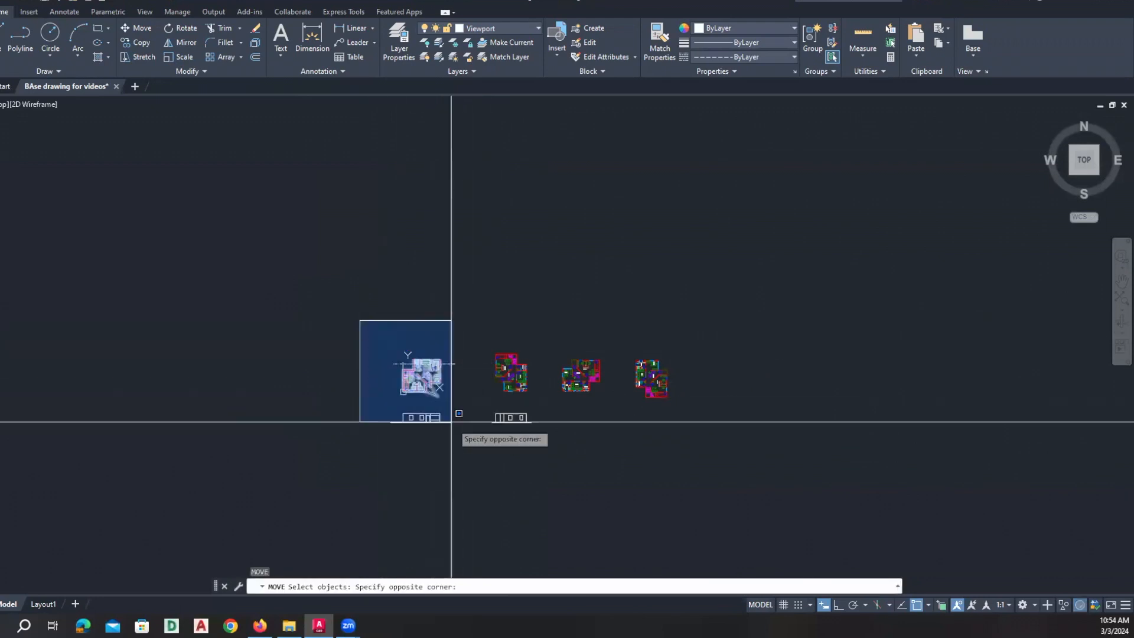
click(468, 454)
key(Return)
click(464, 457)
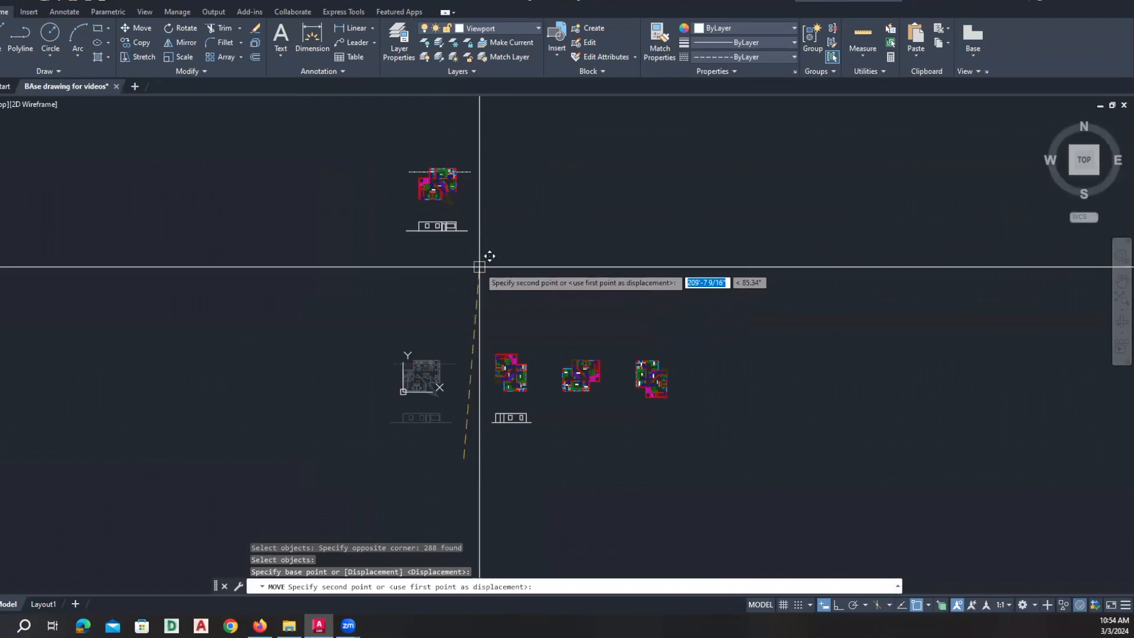
click(476, 238)
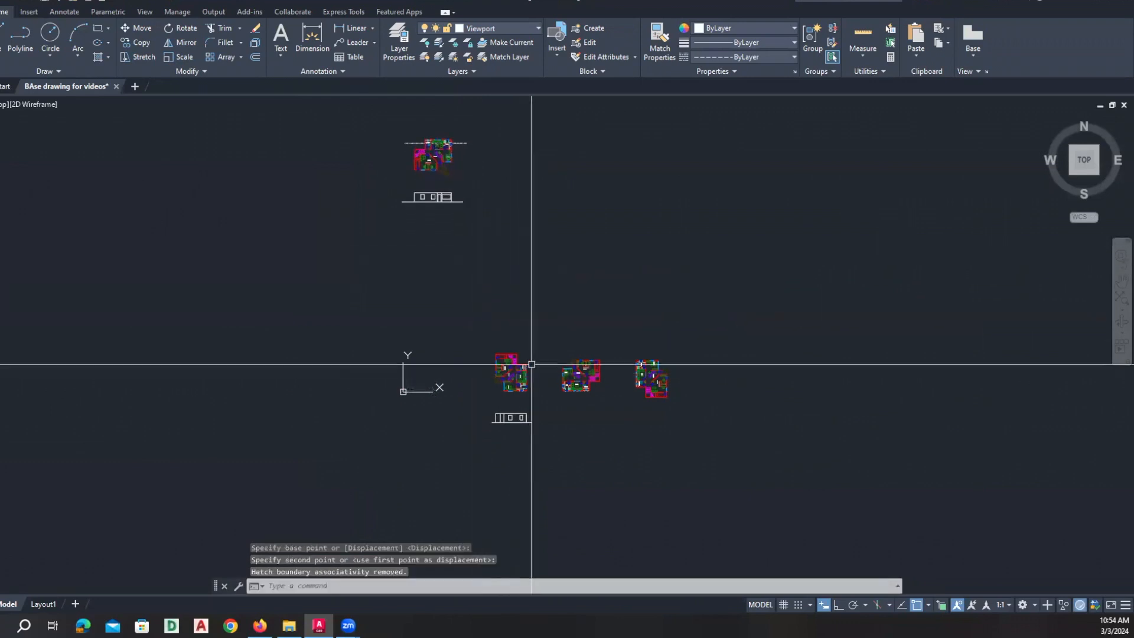
text(u)
key(Return)
Copy the original plan with its section line and front elevation to the empty area above the row of plans.
text(co)
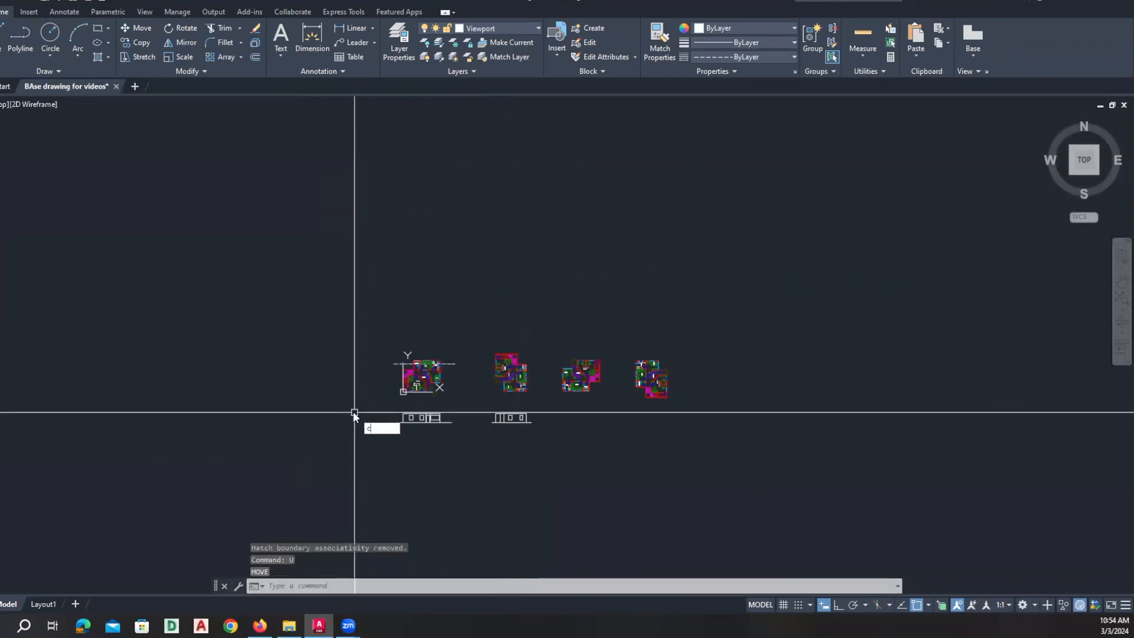
key(Return)
click(319, 313)
click(462, 447)
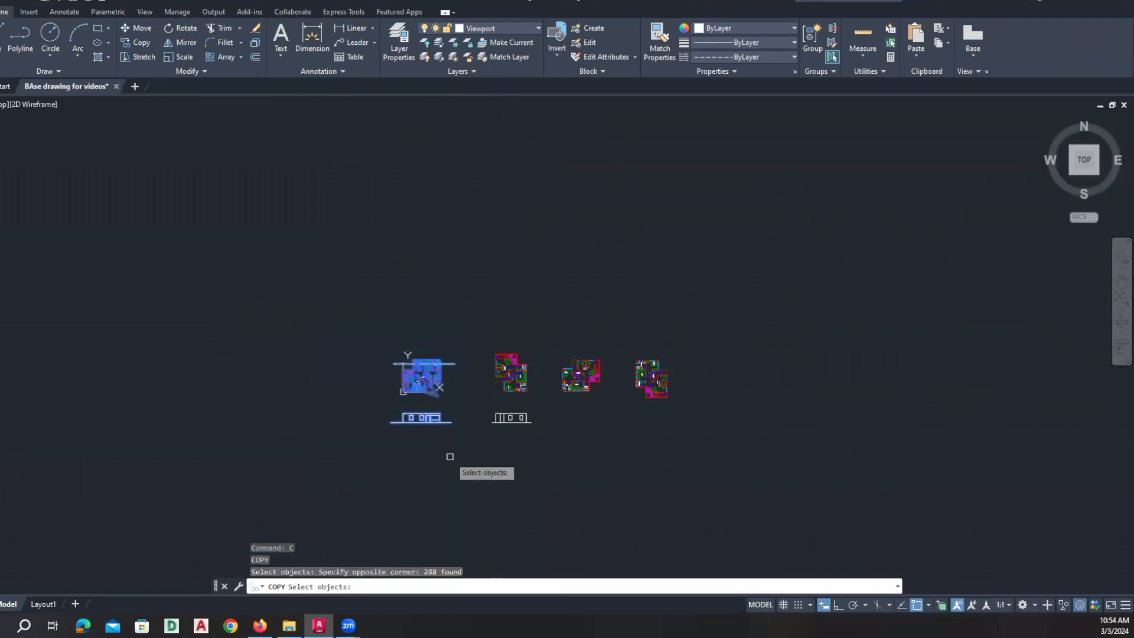
key(Return)
click(429, 467)
click(487, 270)
key(Escape)
middle_drag(476, 279, 426, 341)
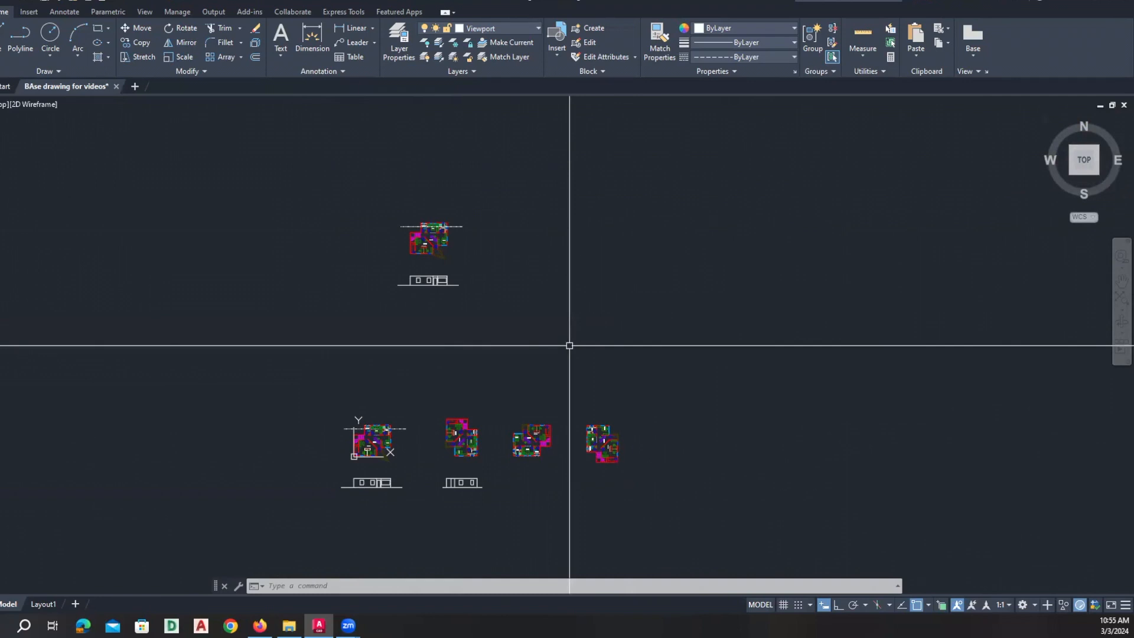
Relocate the UCS origin from the original plan to the empty space just east of the copied plan and elevation.
scroll(348, 458, up, 4)
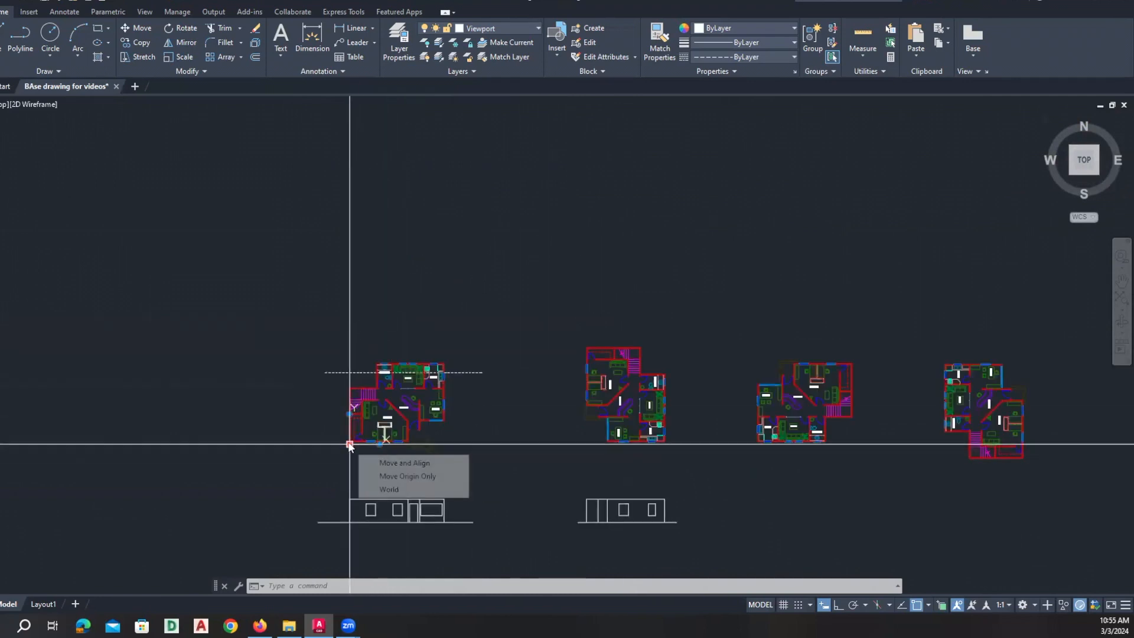
click(350, 445)
scroll(349, 444, down, 4)
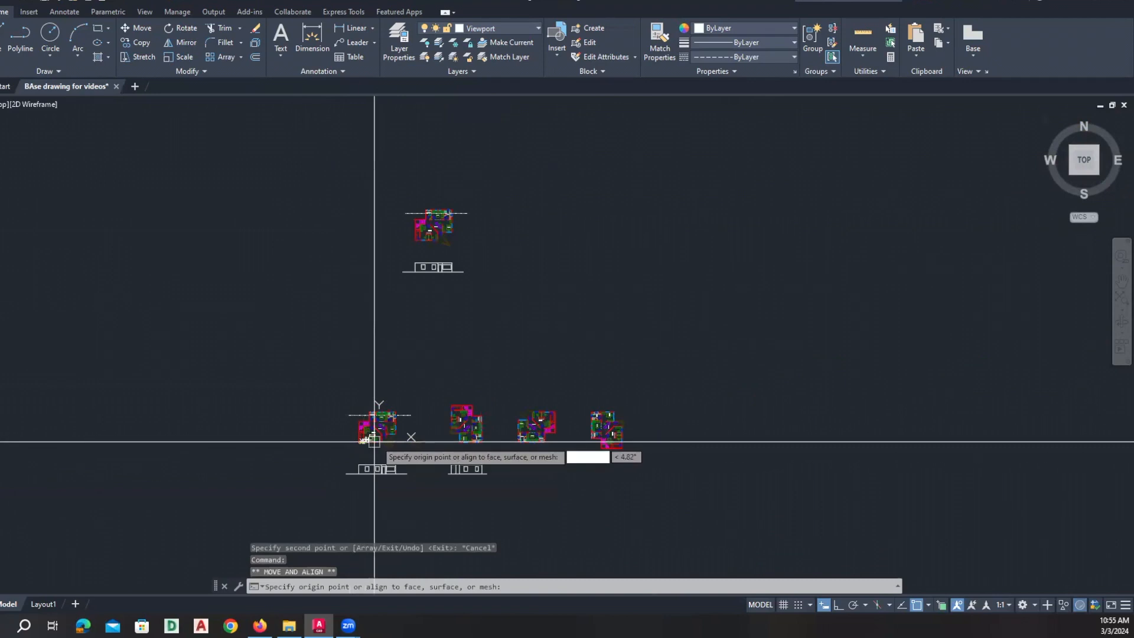
click(392, 296)
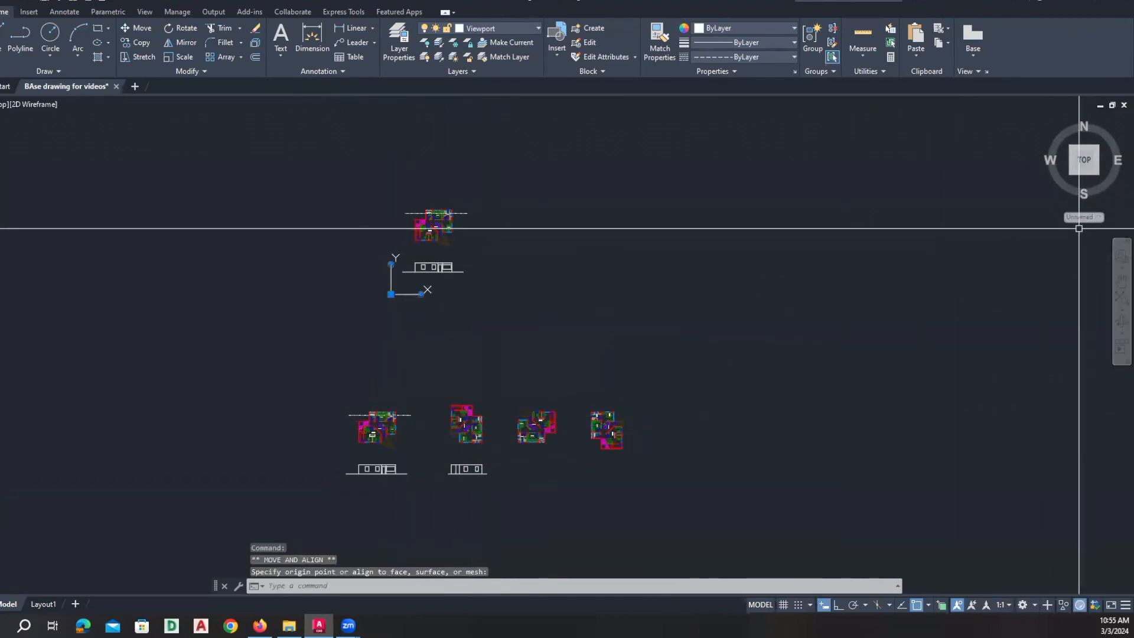
scroll(408, 283, up, 2)
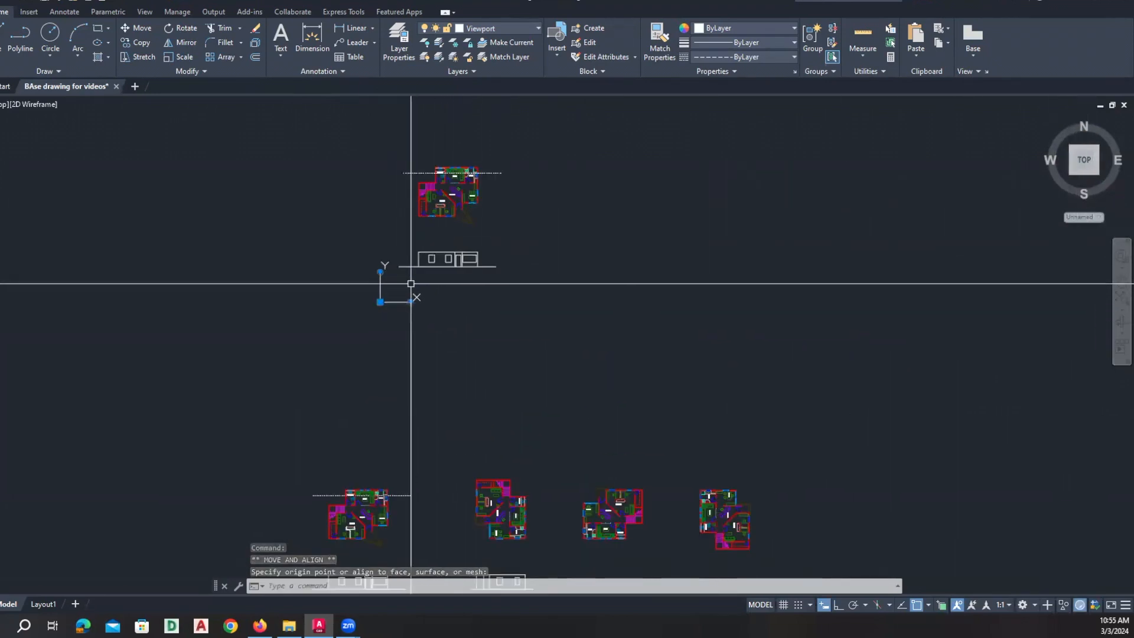
middle_drag(440, 290, 440, 292)
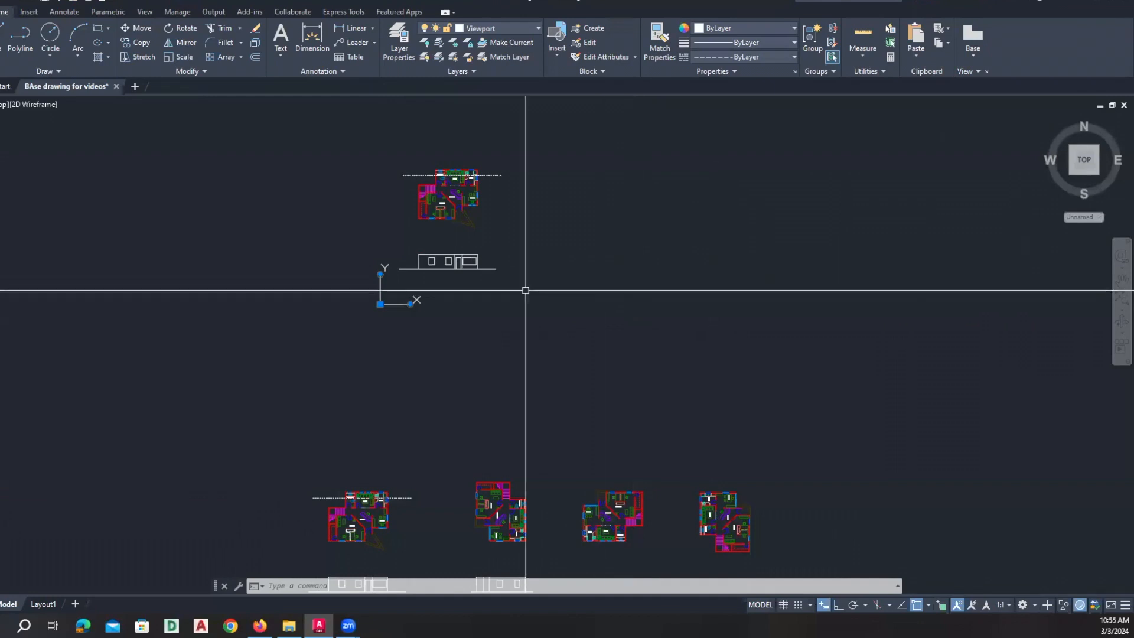
click(380, 305)
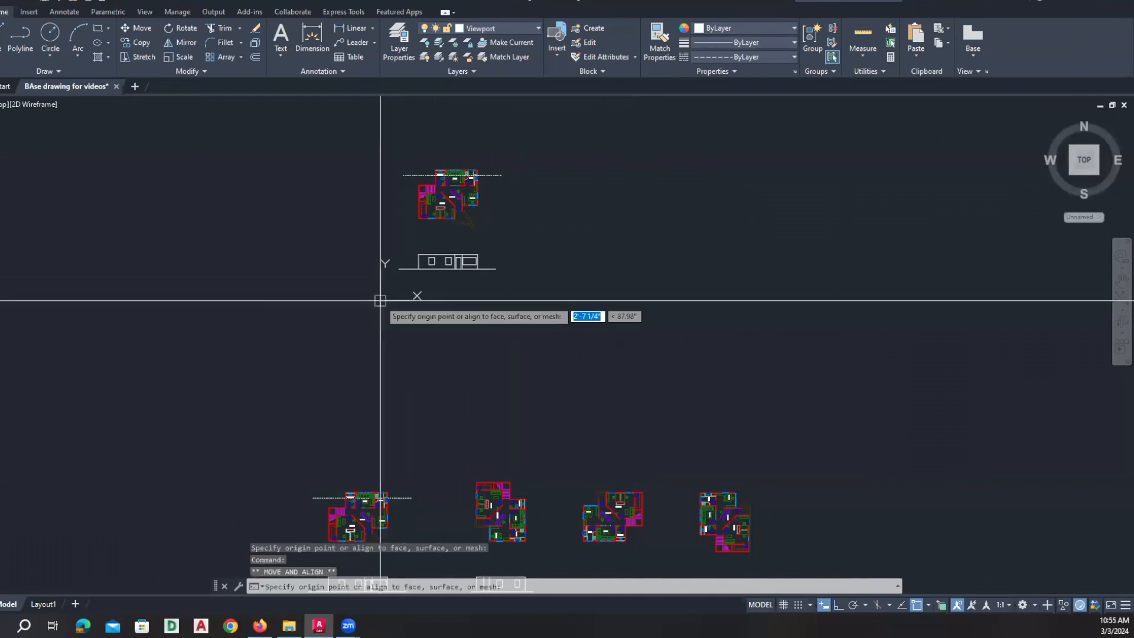
click(530, 241)
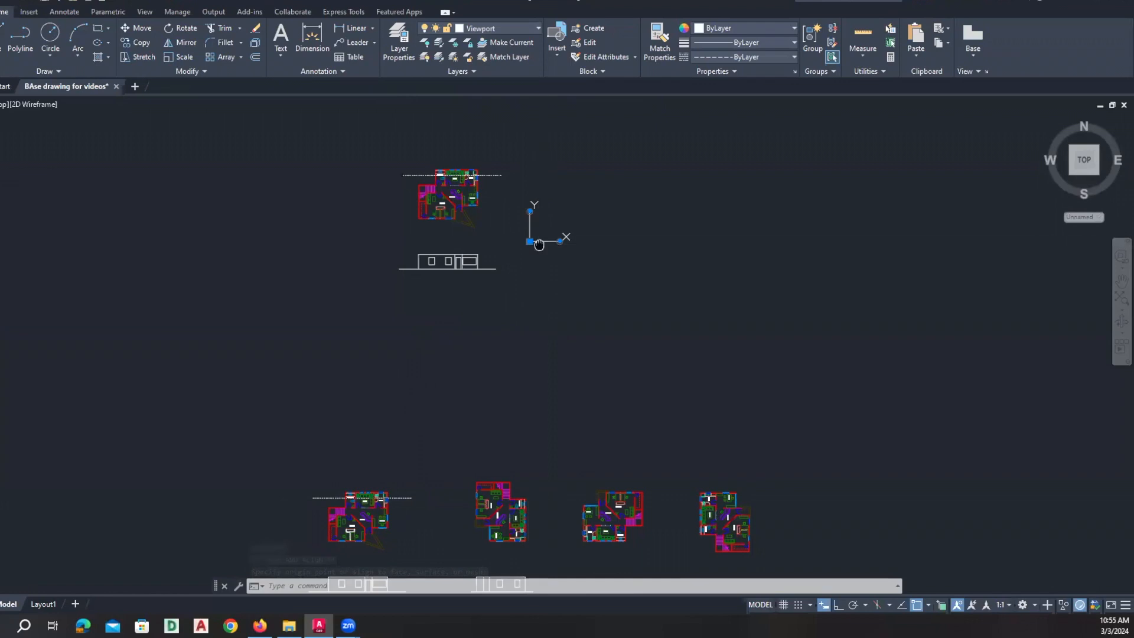
middle_drag(539, 244, 517, 284)
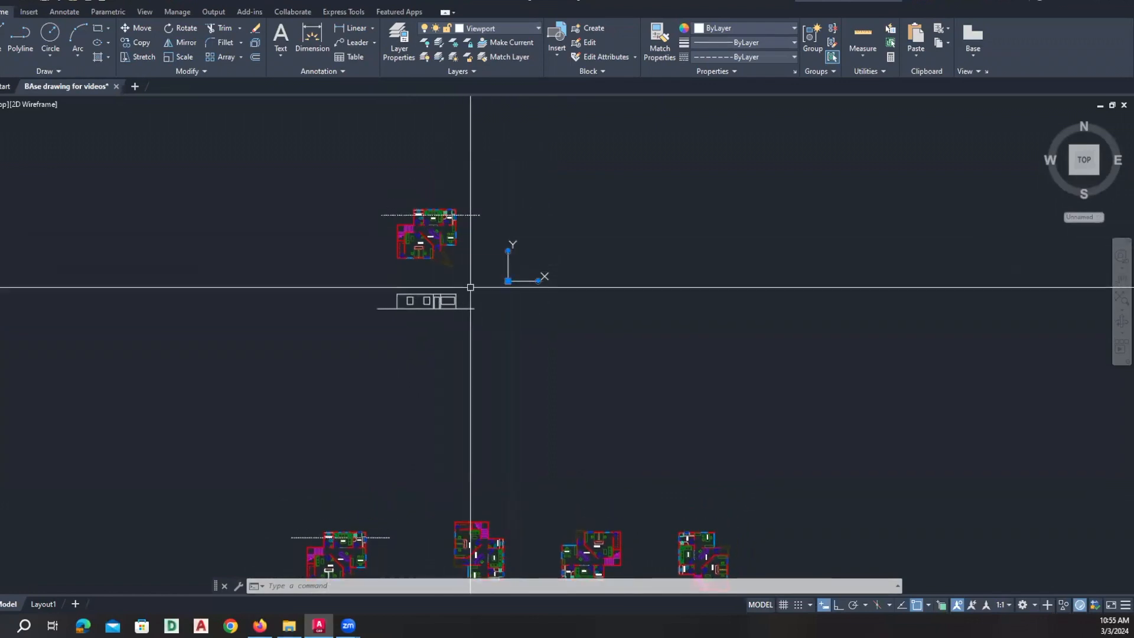
Redirect the UCS X axis to point straight north with Ortho on, giving the coordinate system a 90° rotation.
scroll(504, 247, up, 3)
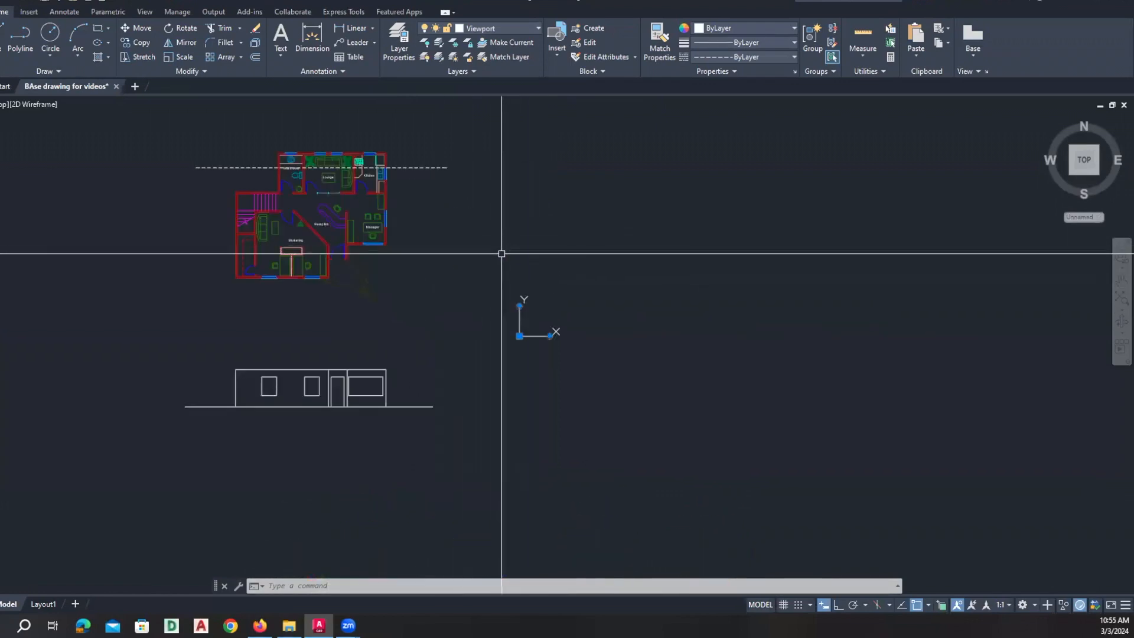
middle_drag(504, 249, 516, 284)
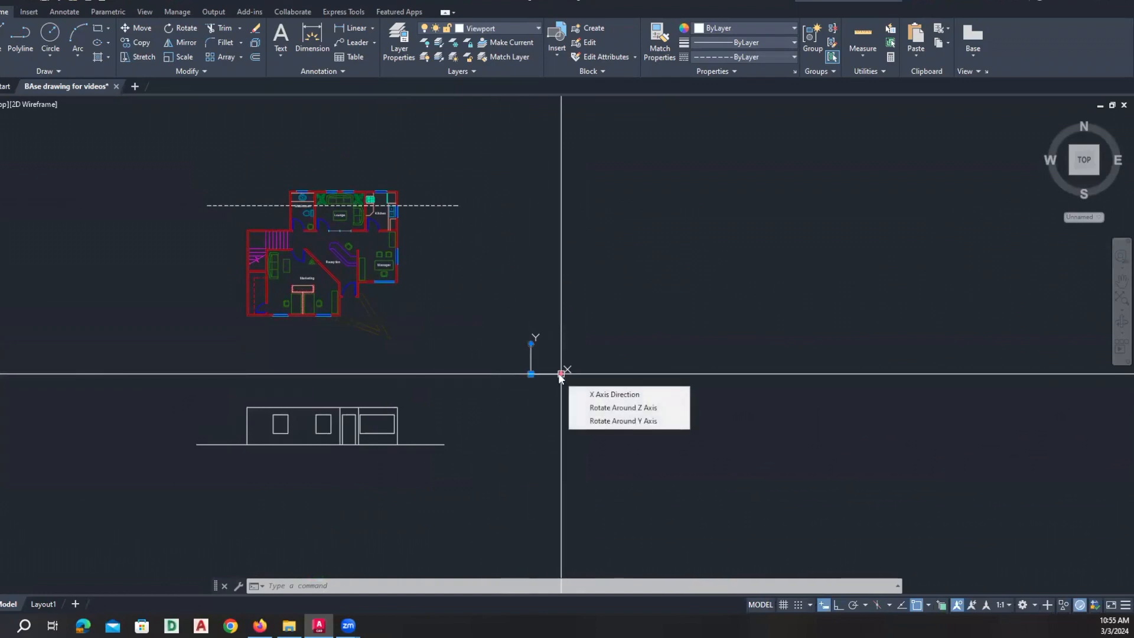
click(561, 374)
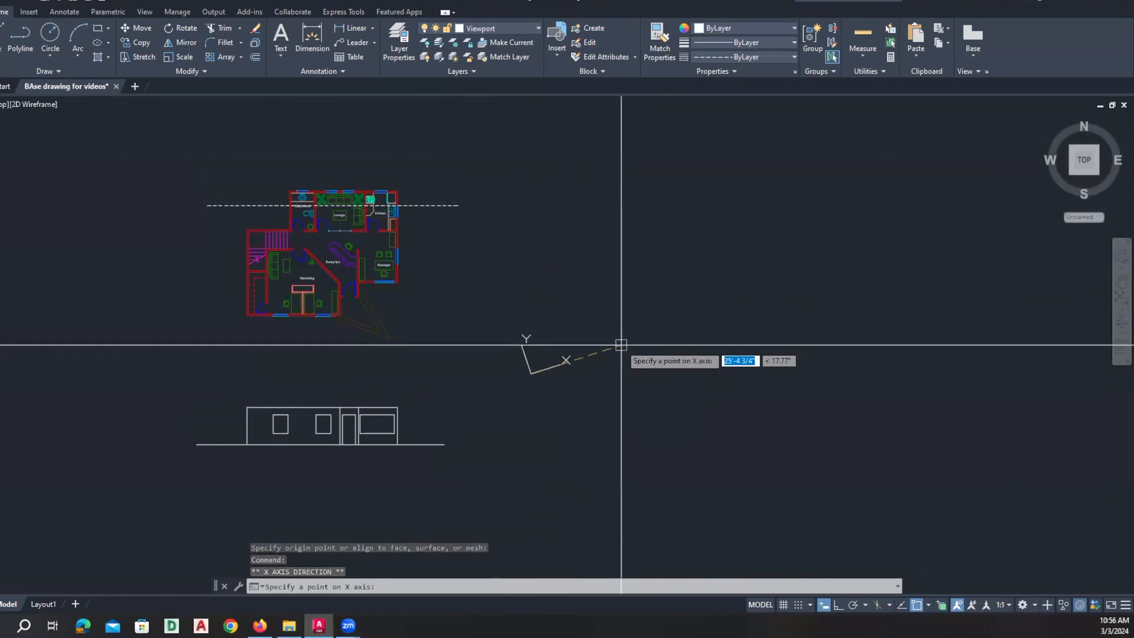
key(F8)
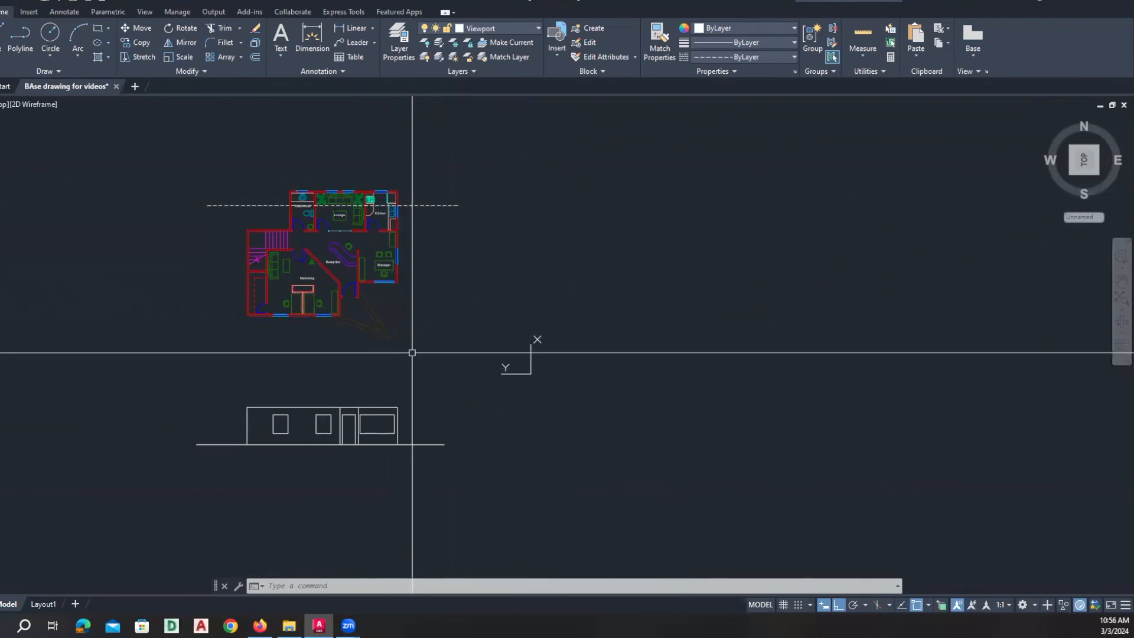
middle_drag(604, 391, 584, 361)
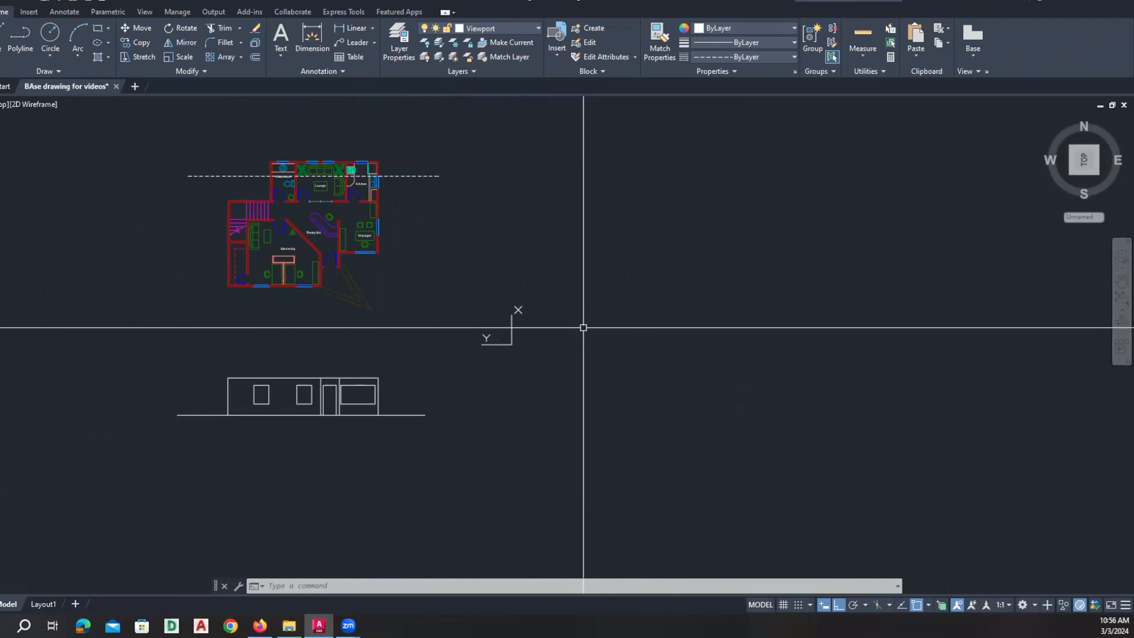
Rotate the top view 90° clockwise so the UCS X axis runs horizontally, and frame the copied plan and elevation.
mouse_move(1117, 142)
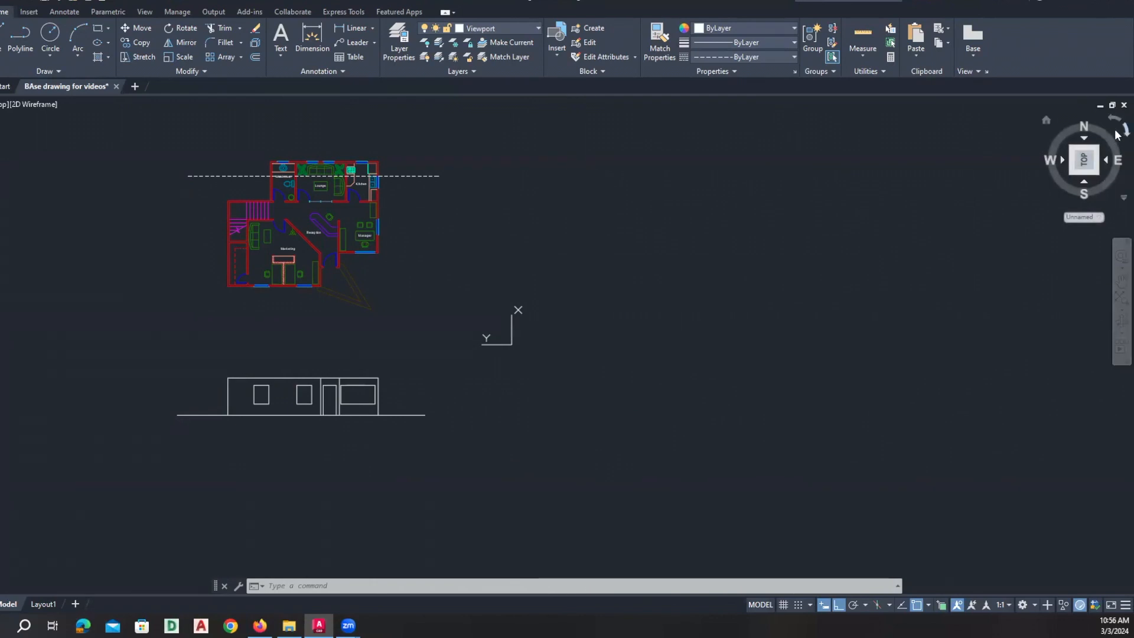
click(1117, 135)
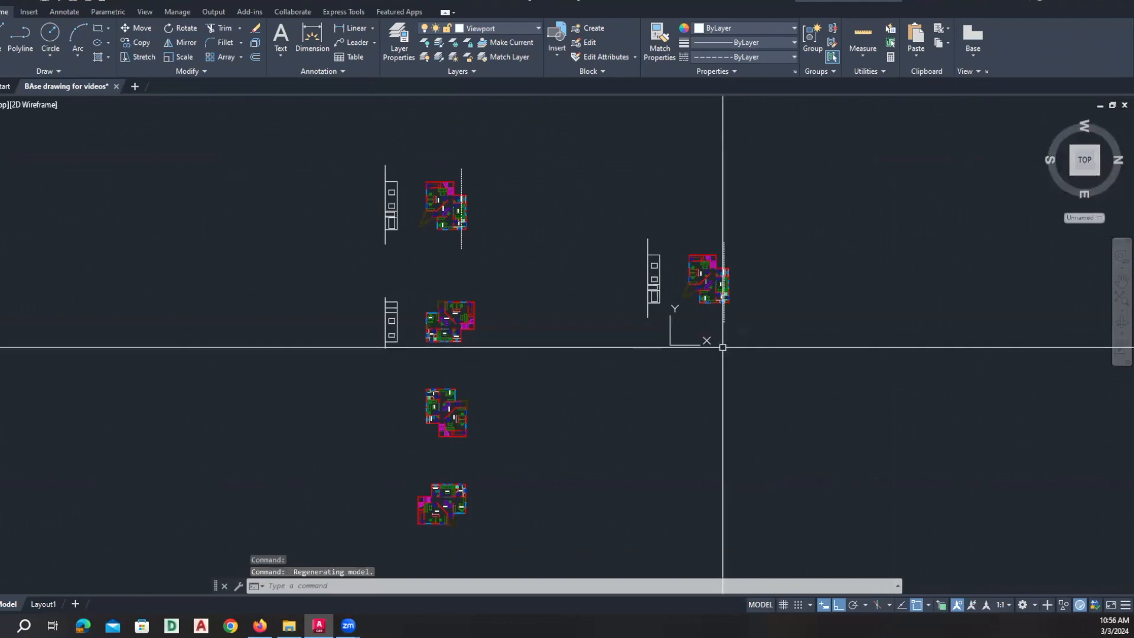
scroll(727, 348, up, 4)
middle_drag(723, 329, 535, 416)
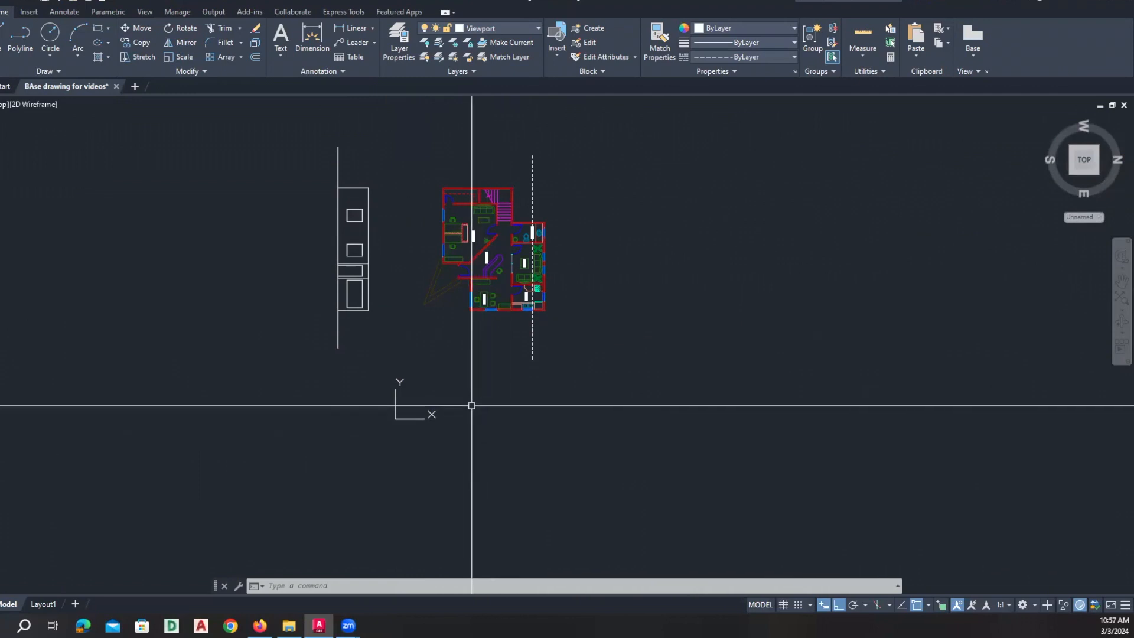
Shift the UCS origin horizontally along its X axis until it sits past the ground line of the sideways elevation.
middle_drag(456, 401, 446, 362)
click(385, 378)
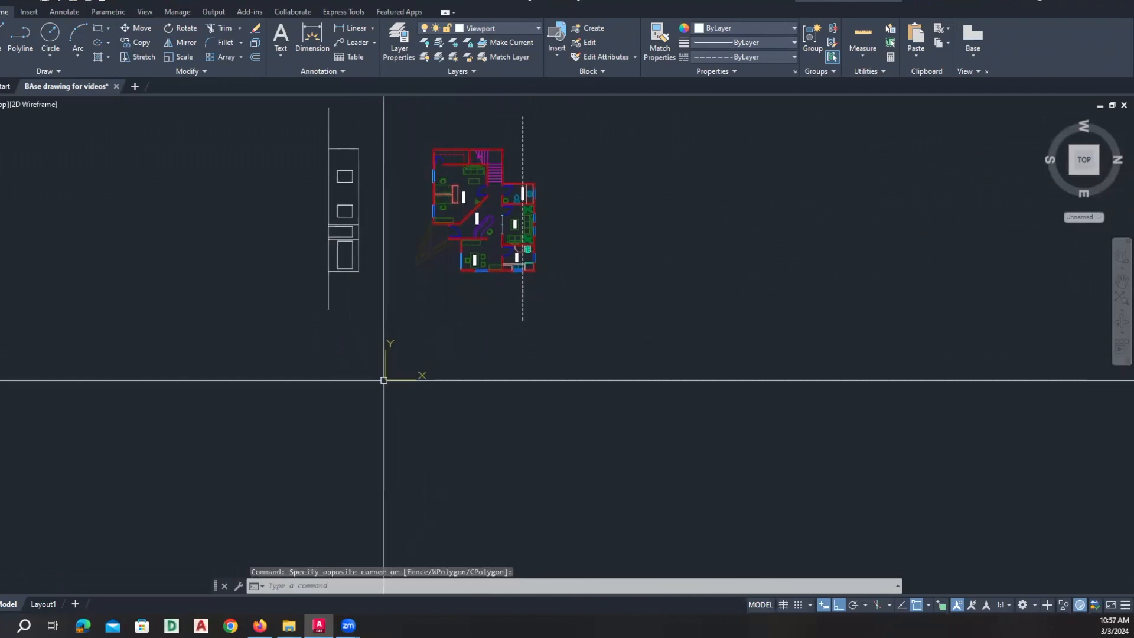
click(387, 383)
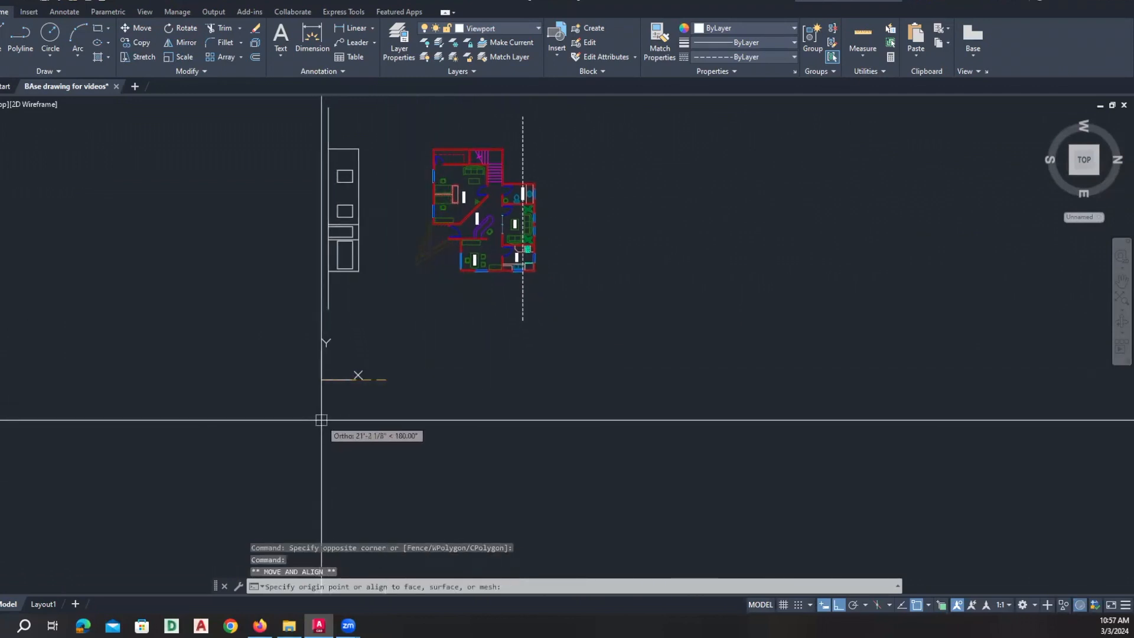
click(284, 412)
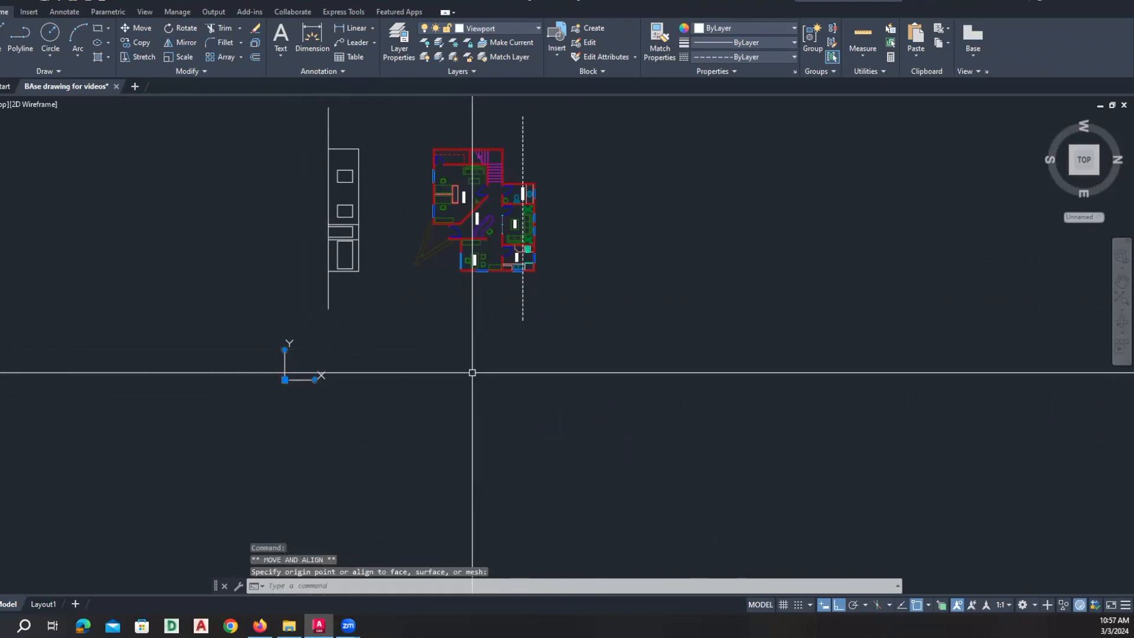
Draw a horizontal line parallel to the rotated X axis, running below both the sideways elevation and the plan.
text(l)
key(Return)
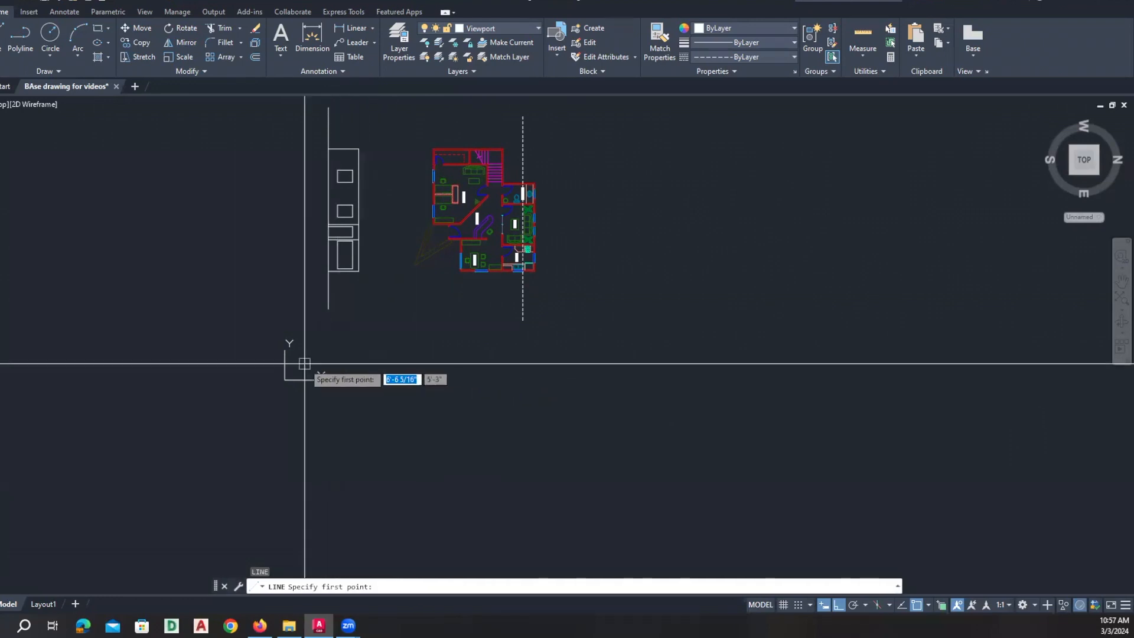
click(305, 363)
click(645, 378)
key(Return)
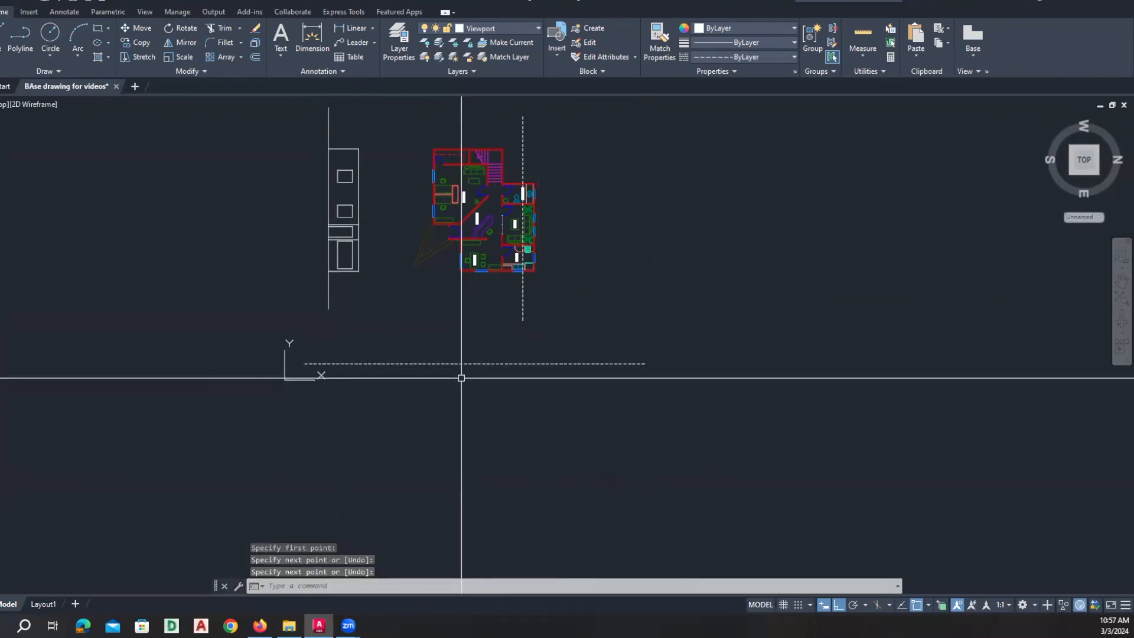
Extend the sideways elevation's ground line with a vertical line from its lower end down past the horizontal dashed line.
scroll(462, 378, up, 2)
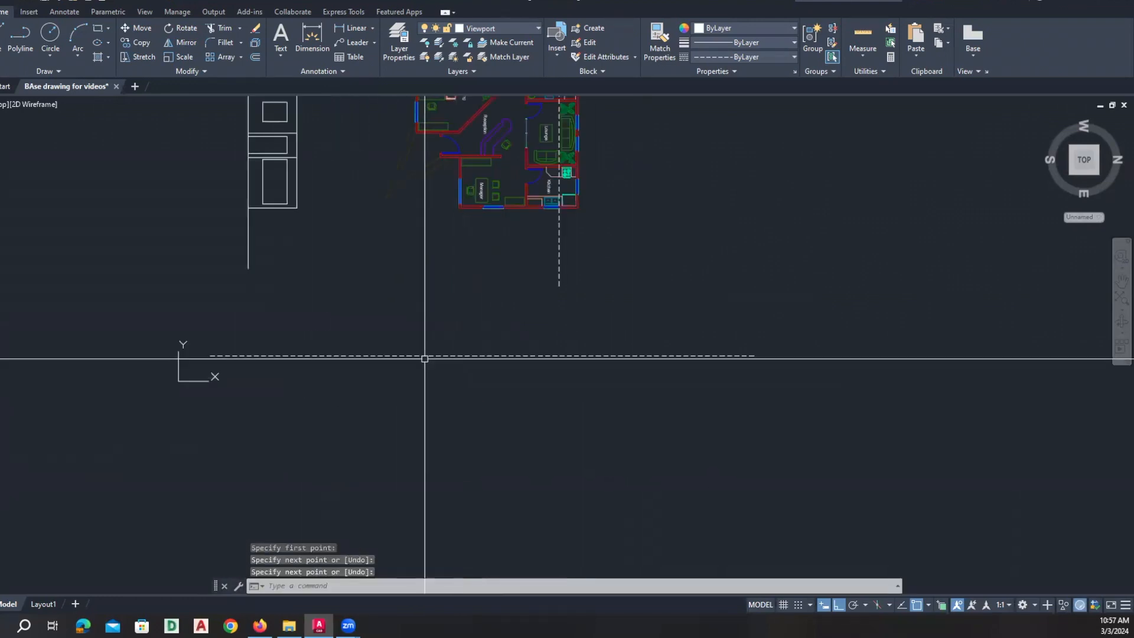
key(Return)
click(247, 270)
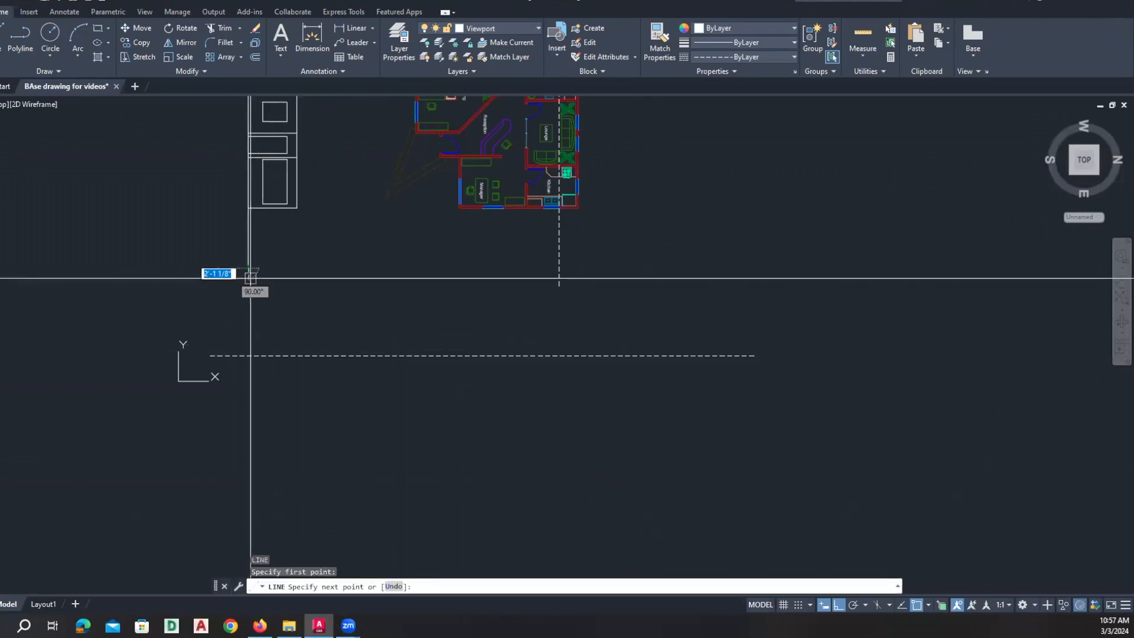
click(248, 394)
key(Return)
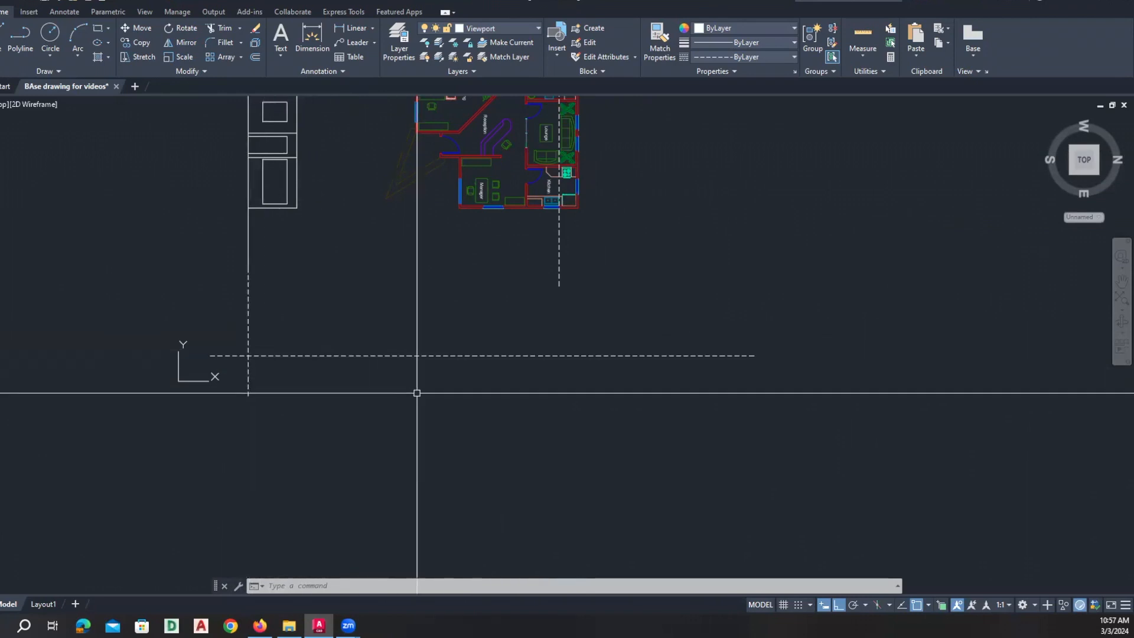
Draw a vertical projection line from the plan's outer wall corner beside the reception entrance down past the horizontal dashed line.
mouse_move(436, 354)
middle_down()
mouse_move(417, 417)
mouse_move(466, 388)
mouse_move(466, 416)
middle_up()
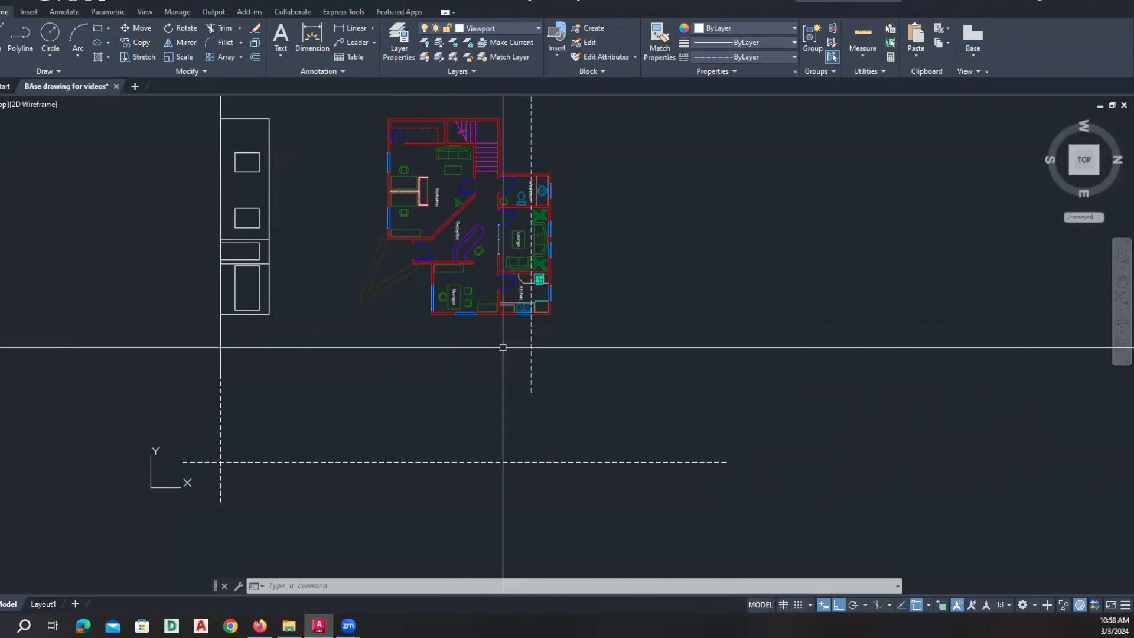
text(l)
key(Return)
scroll(404, 293, up, 6)
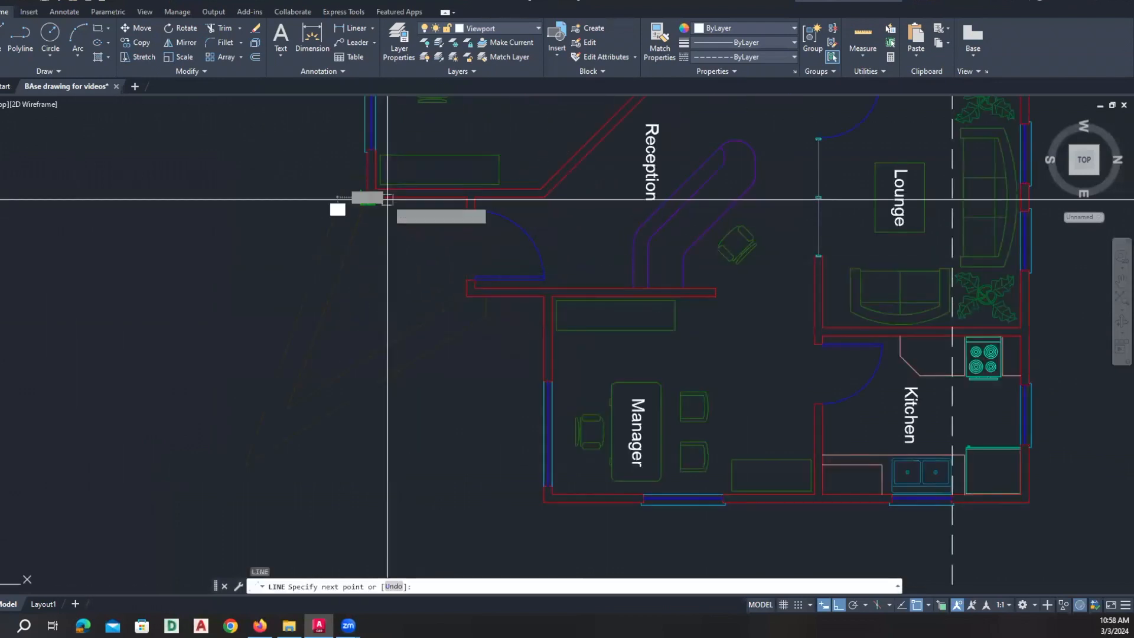
scroll(382, 236, down, 6)
click(384, 462)
click(412, 381)
key(Return)
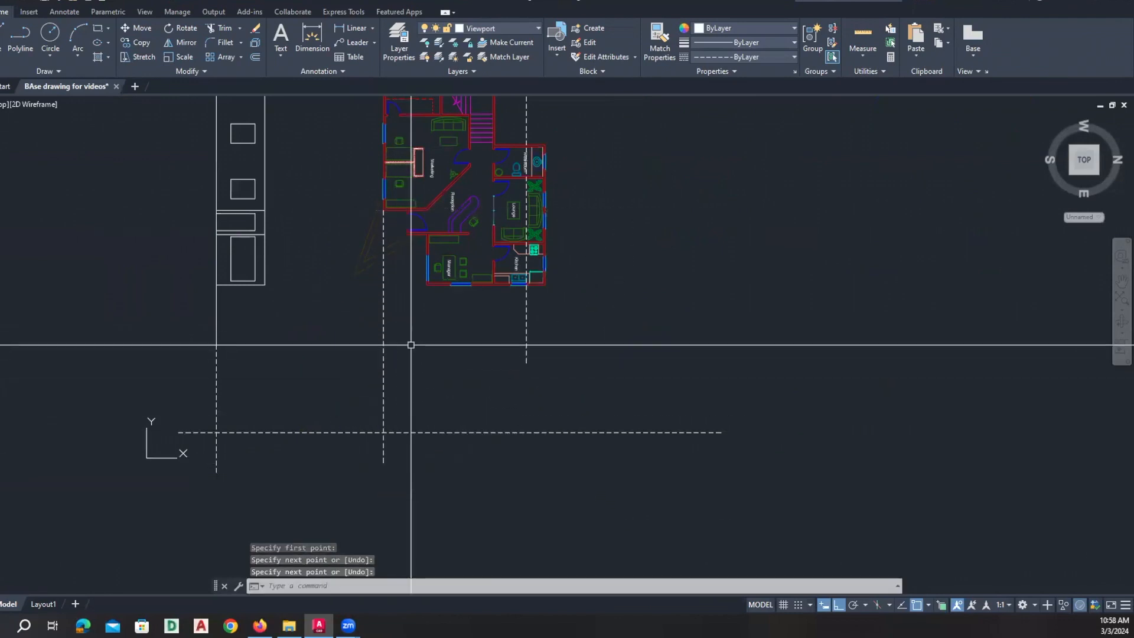
Start copying the vertical projection line dropped from the plan's wall corner.
text(ct o)
key(Return)
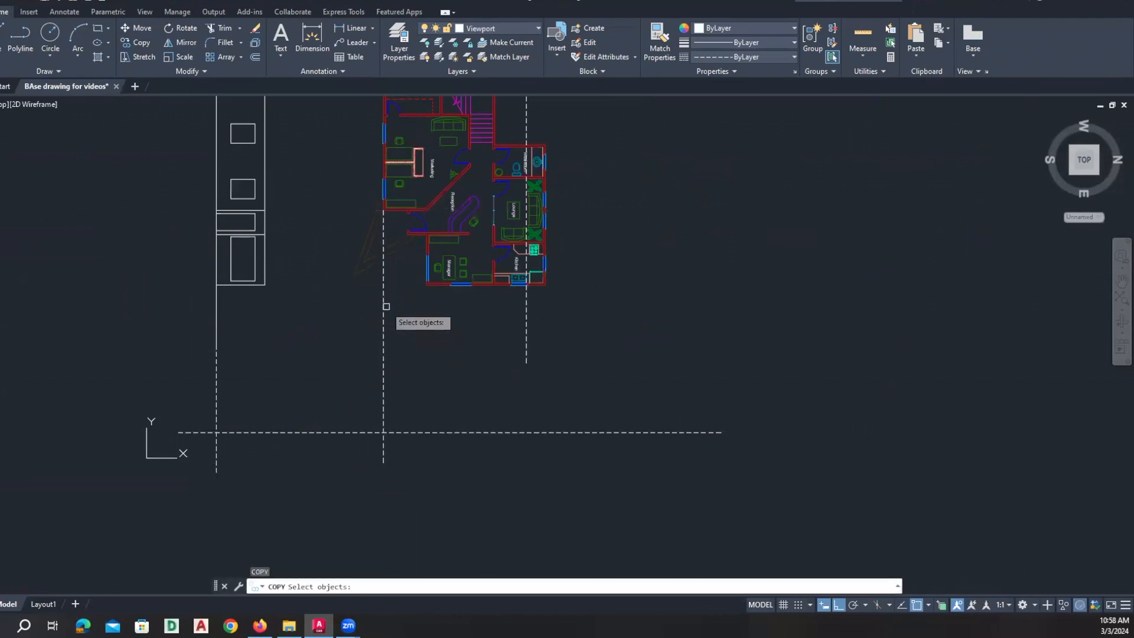
Copy the dashed vertical guide line to the entrance wall corner, the manager's office and kitchen window edges, and the outer wall corners.
scroll(394, 211, up, 3)
key(Return)
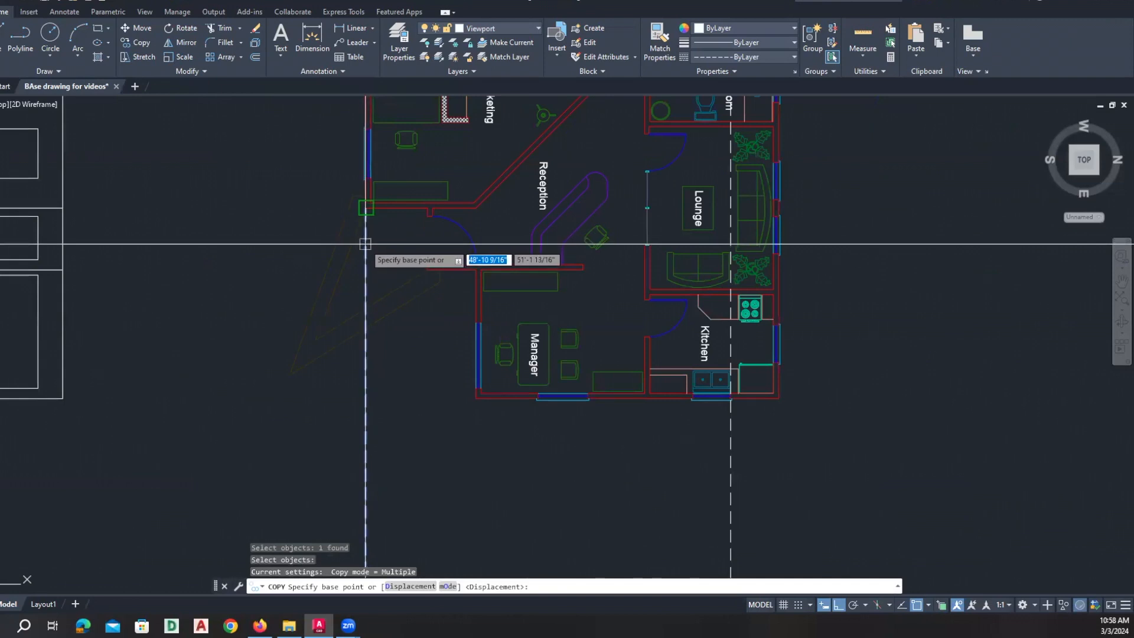
scroll(365, 243, up, 5)
click(427, 267)
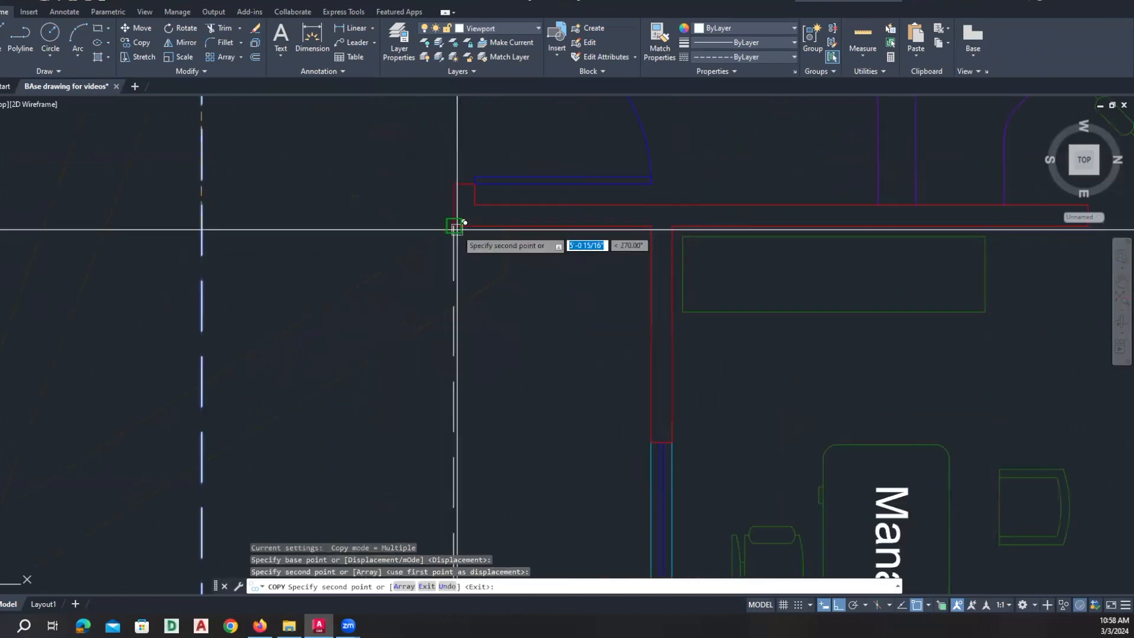
scroll(482, 273, down, 5)
click(523, 390)
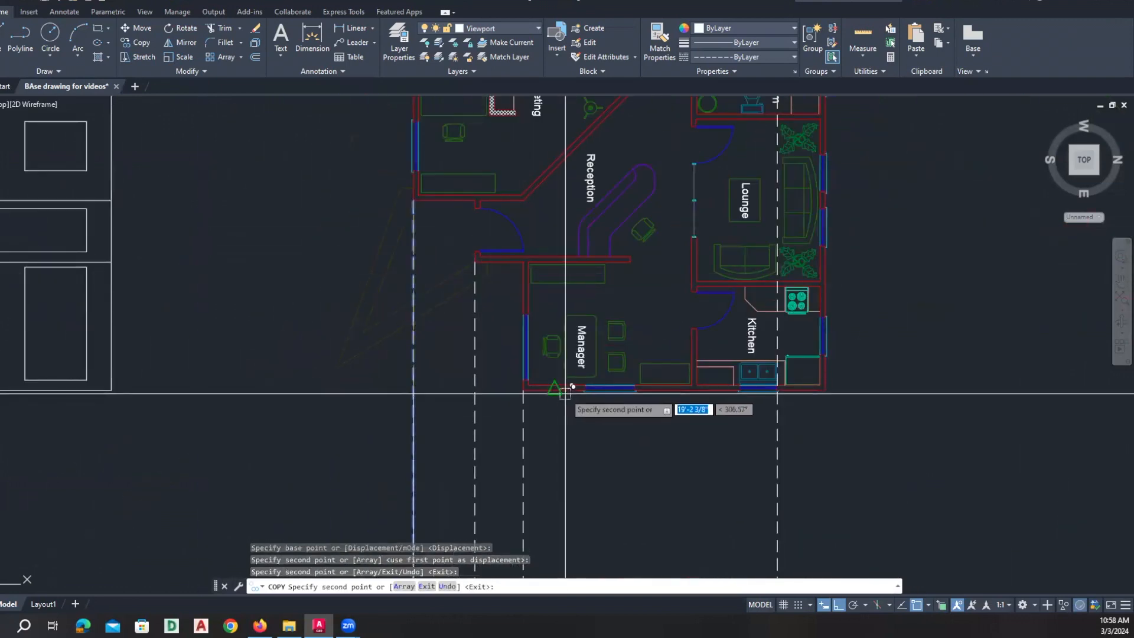
click(584, 388)
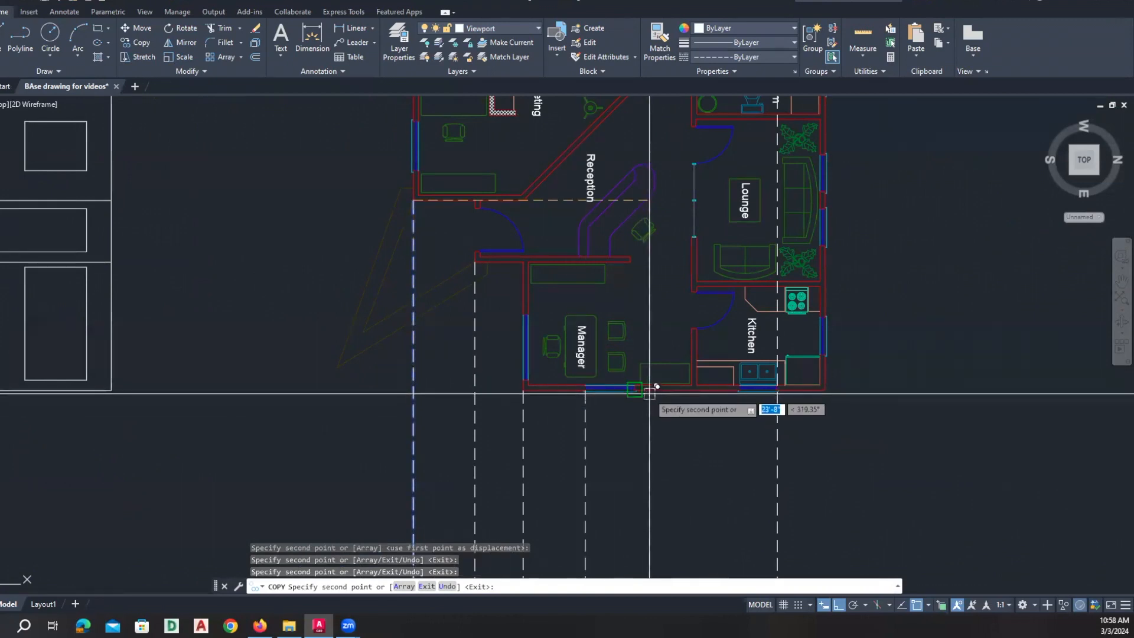
click(635, 389)
click(741, 389)
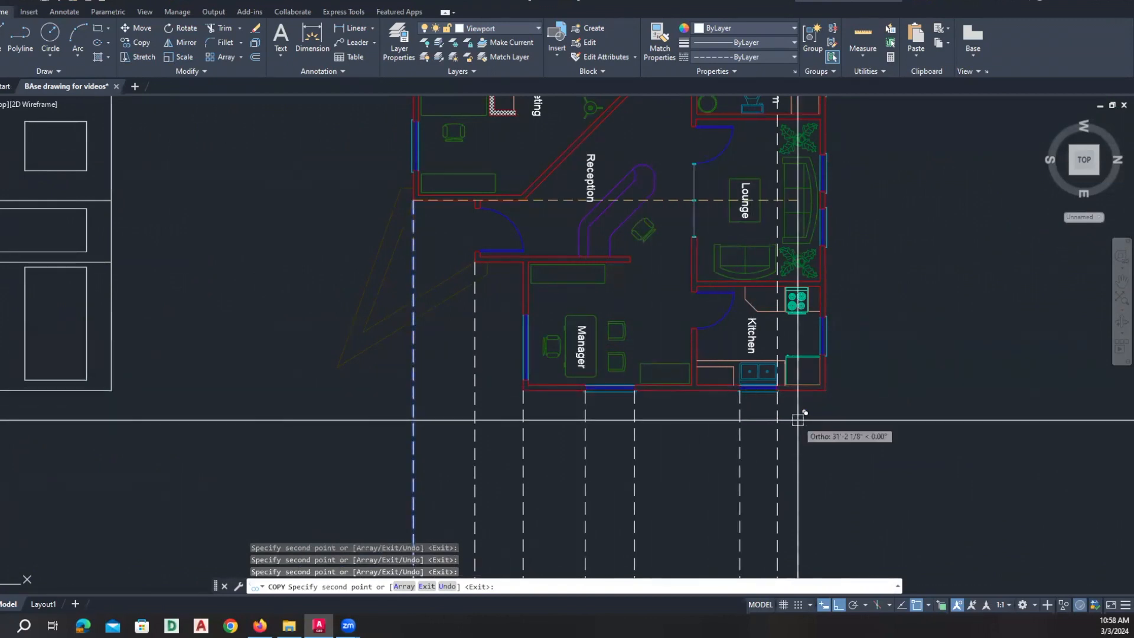
scroll(791, 394, up, 5)
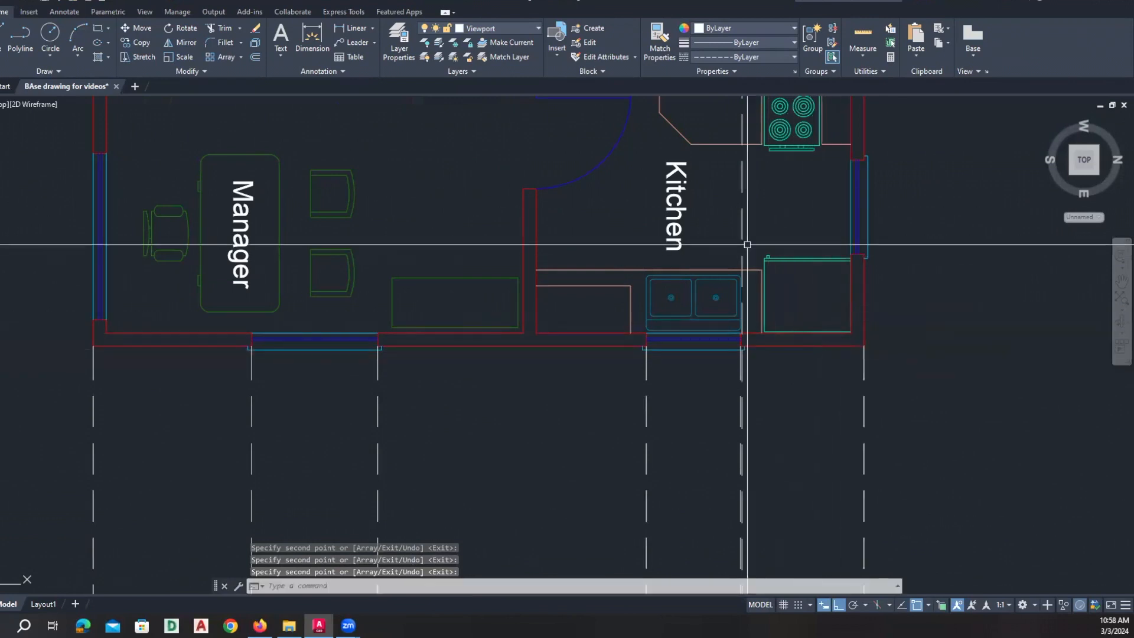
Erase the redundant dashed guide line beside the kitchen window's edge.
key(Return)
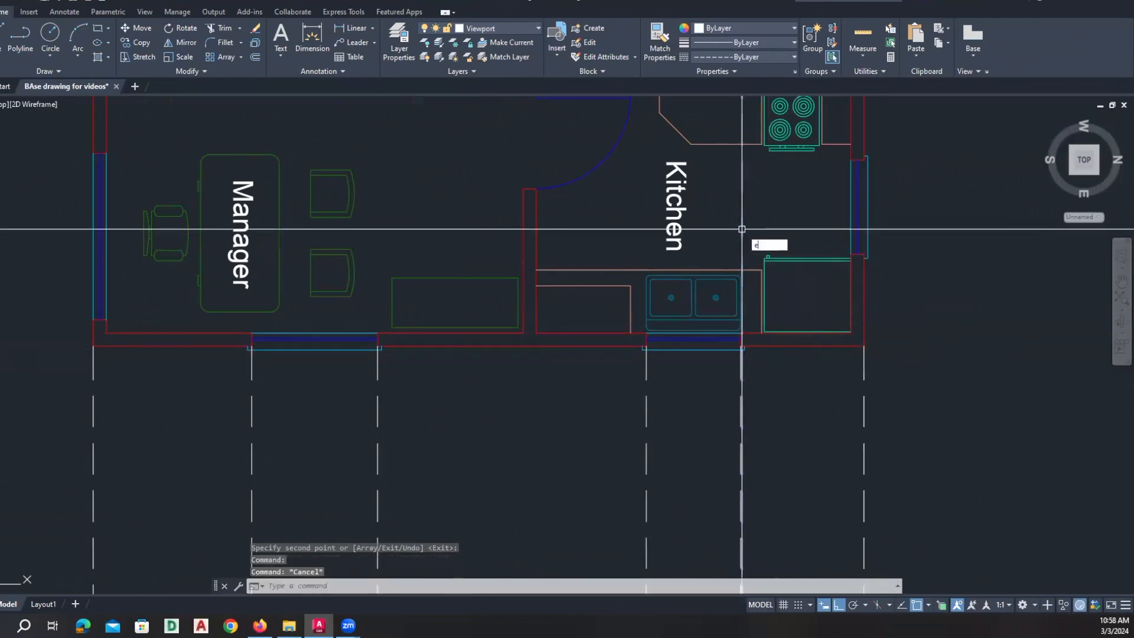
key(Return)
click(744, 251)
key(Return)
scroll(700, 411, down, 3)
scroll(697, 412, down, 3)
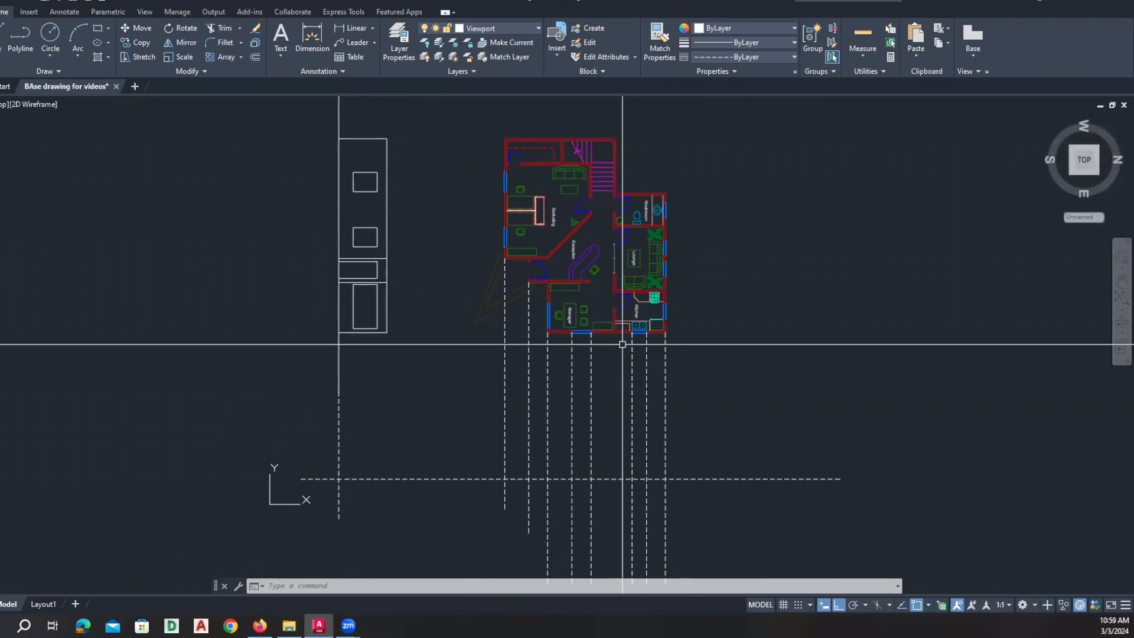
middle_drag(677, 476, 666, 431)
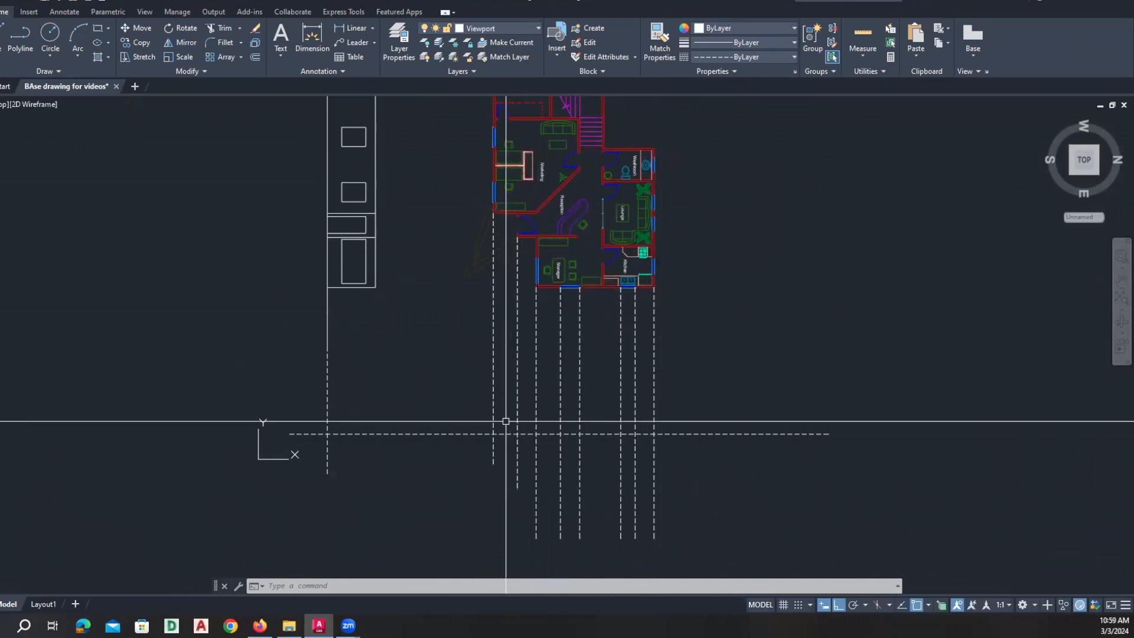
scroll(510, 434, up, 2)
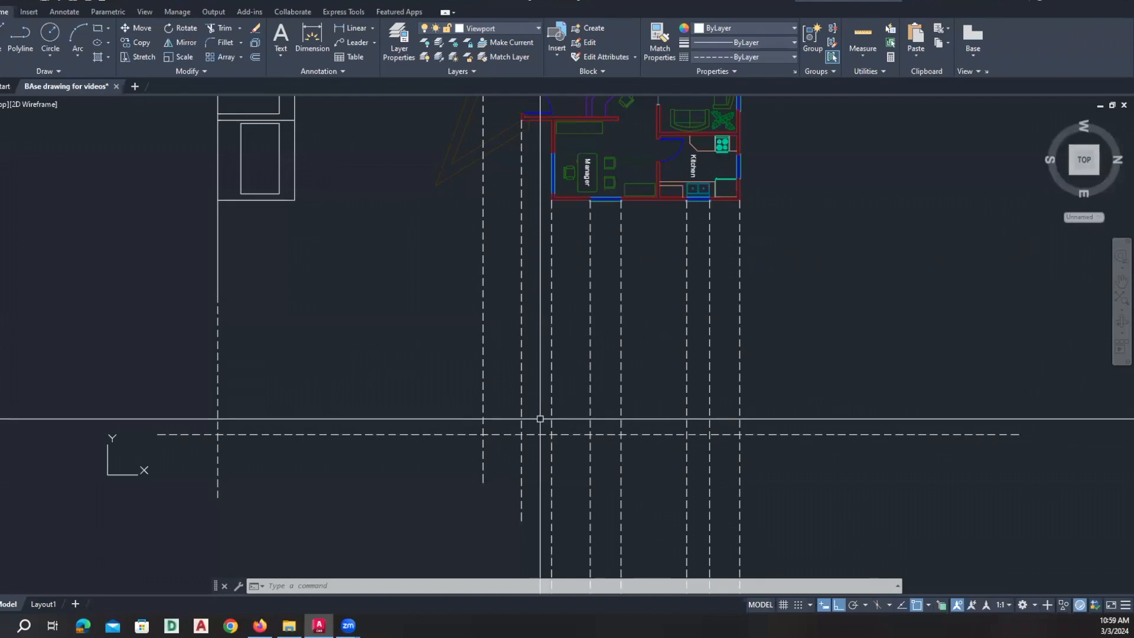
middle_drag(539, 423, 538, 459)
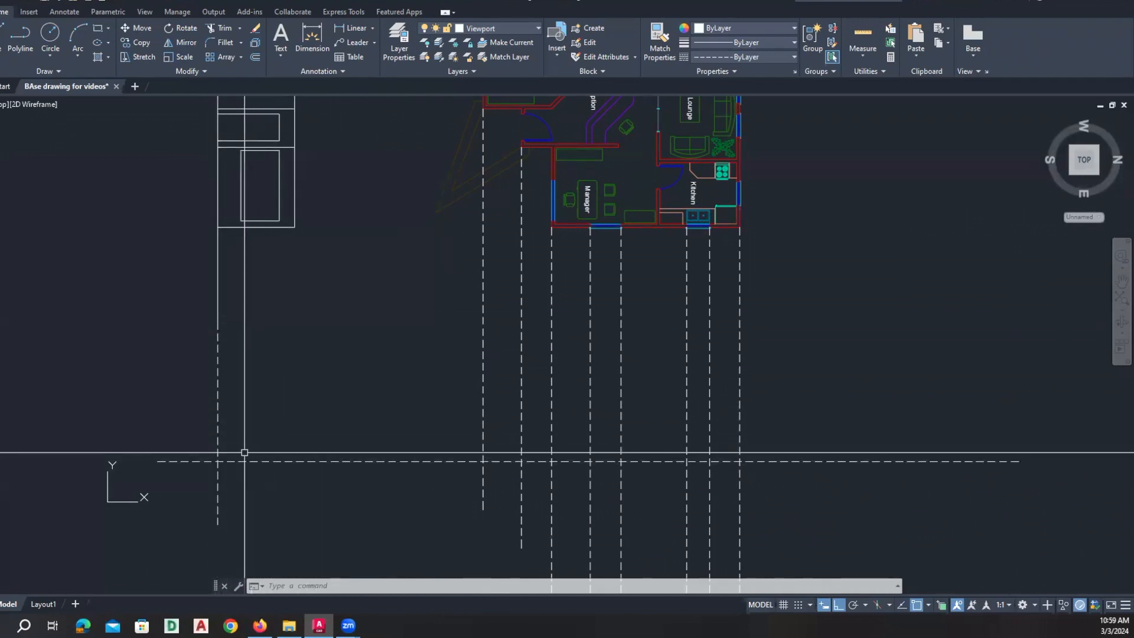
text(l)
key(Return)
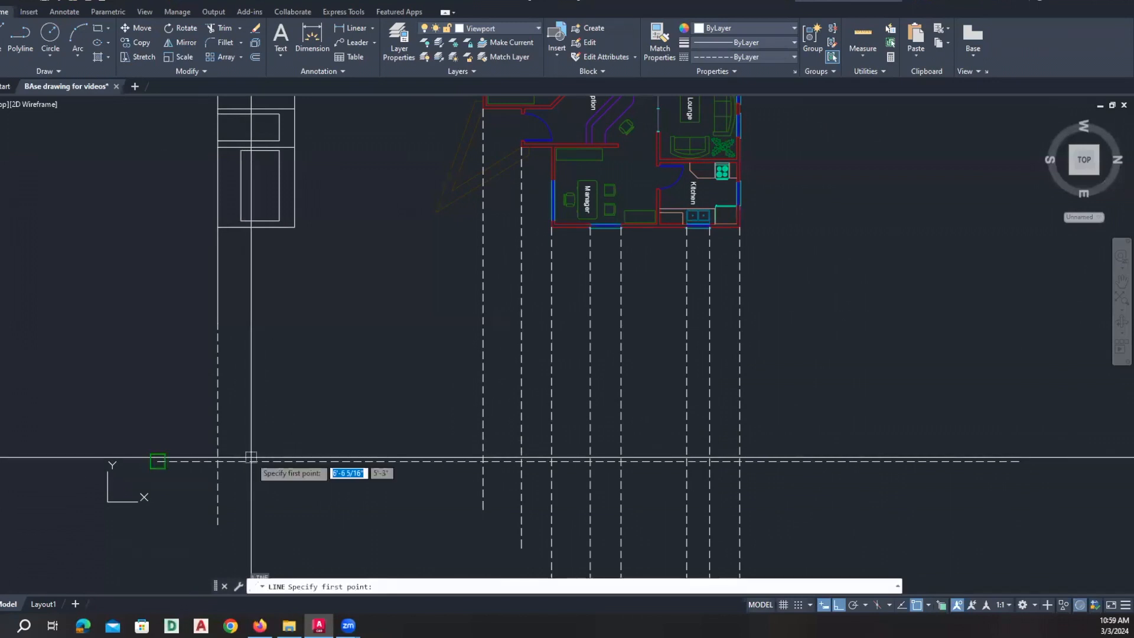
click(218, 461)
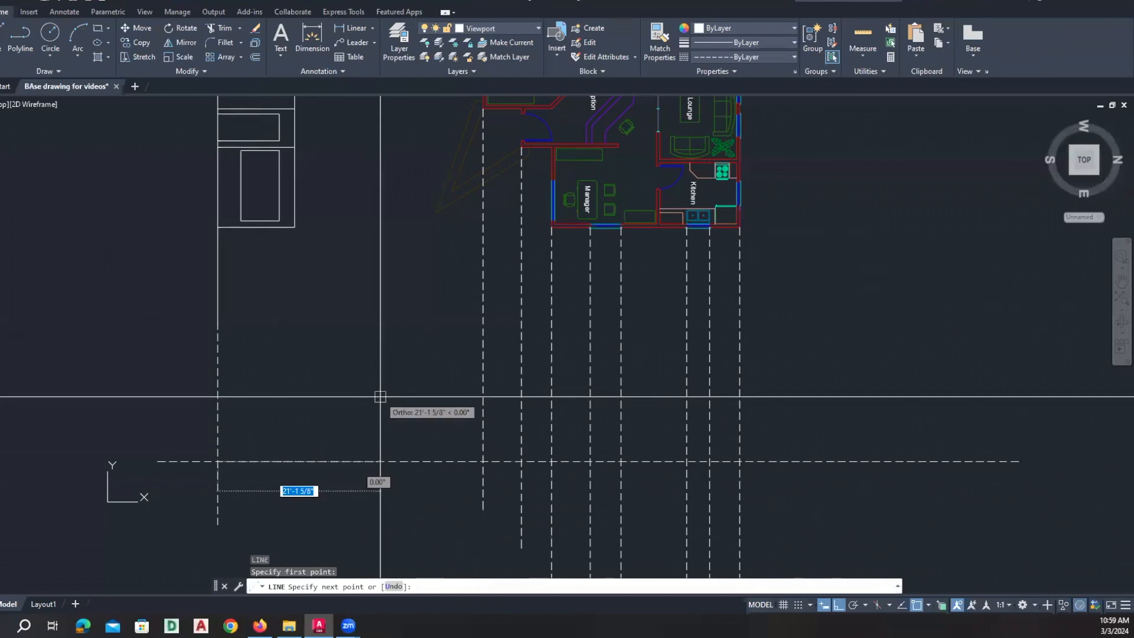
key(F8)
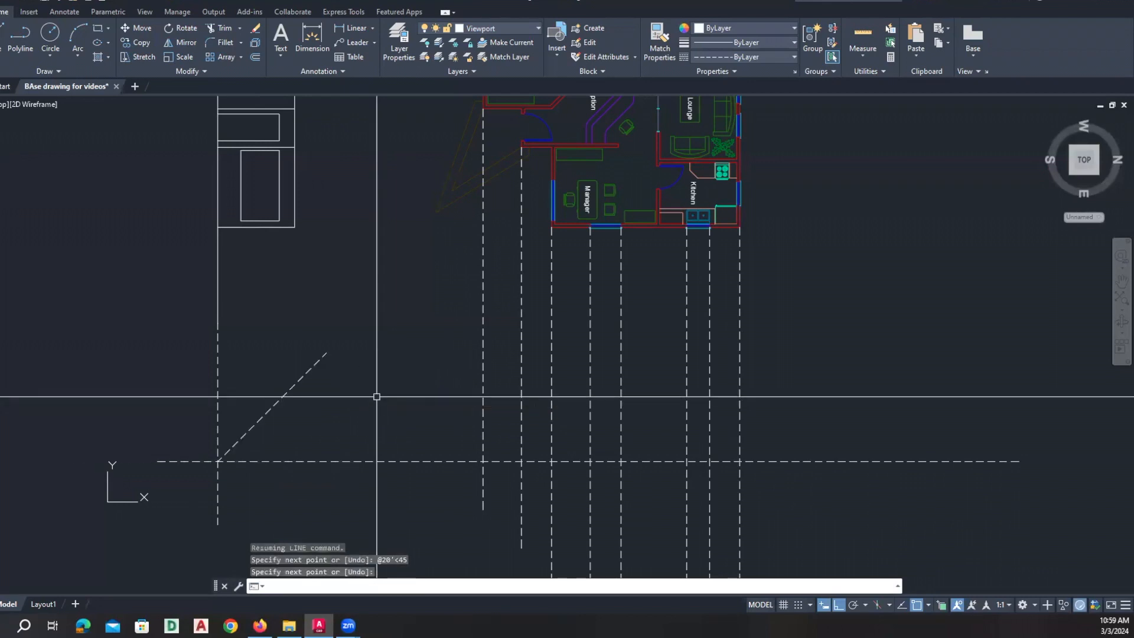
scroll(329, 460, down, 2)
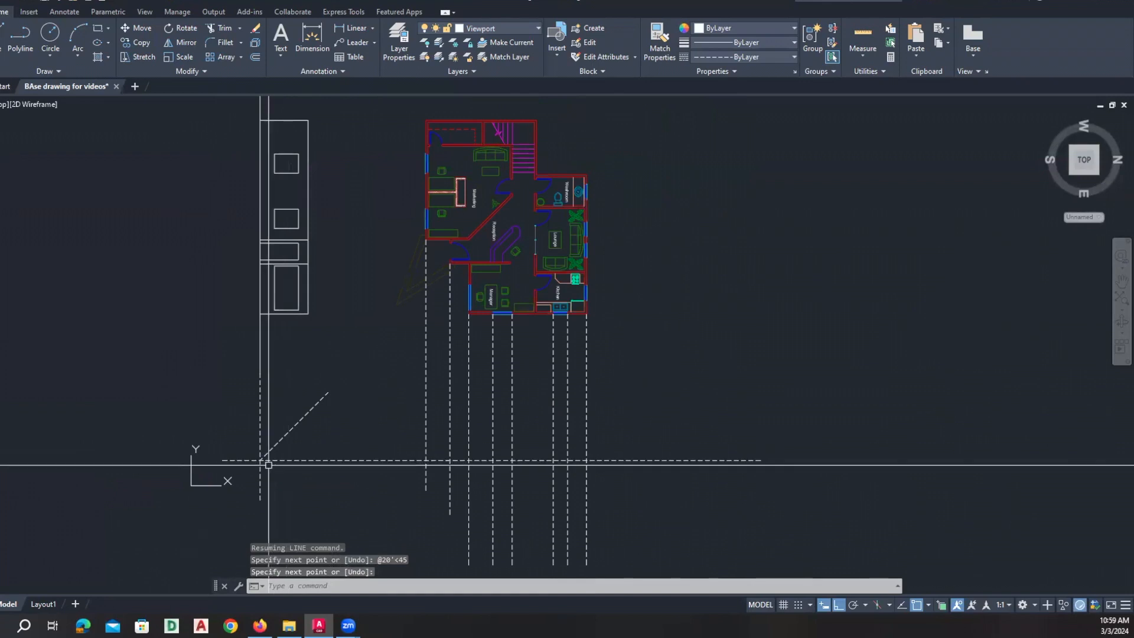
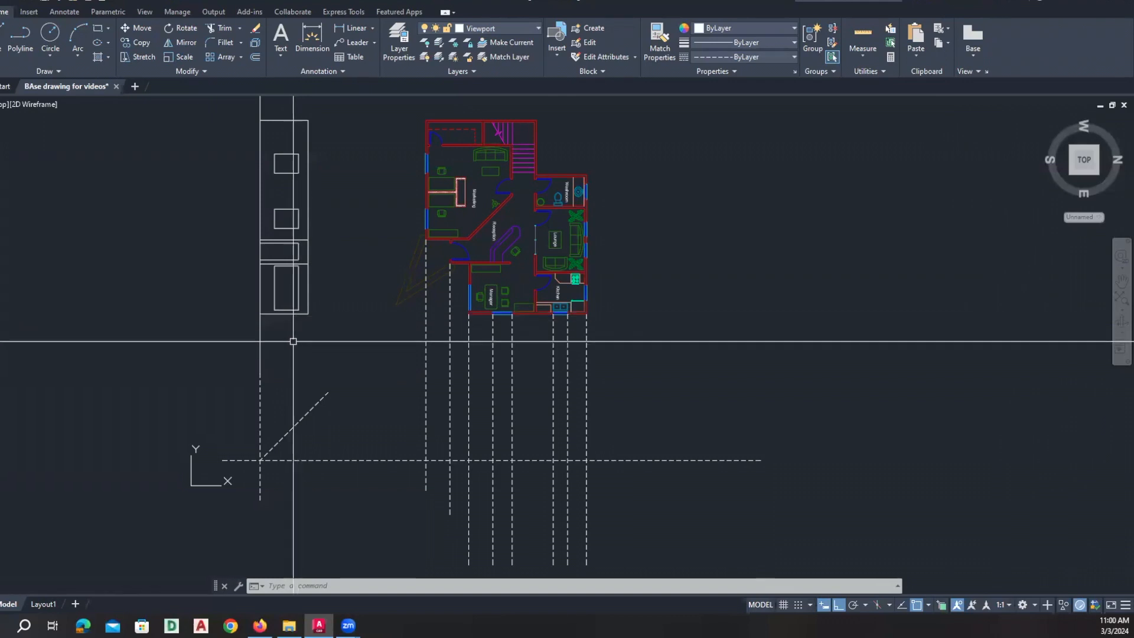
Project both long edges of the existing elevation's lowest opening straight down past the 45° line.
key(l)
key(Return)
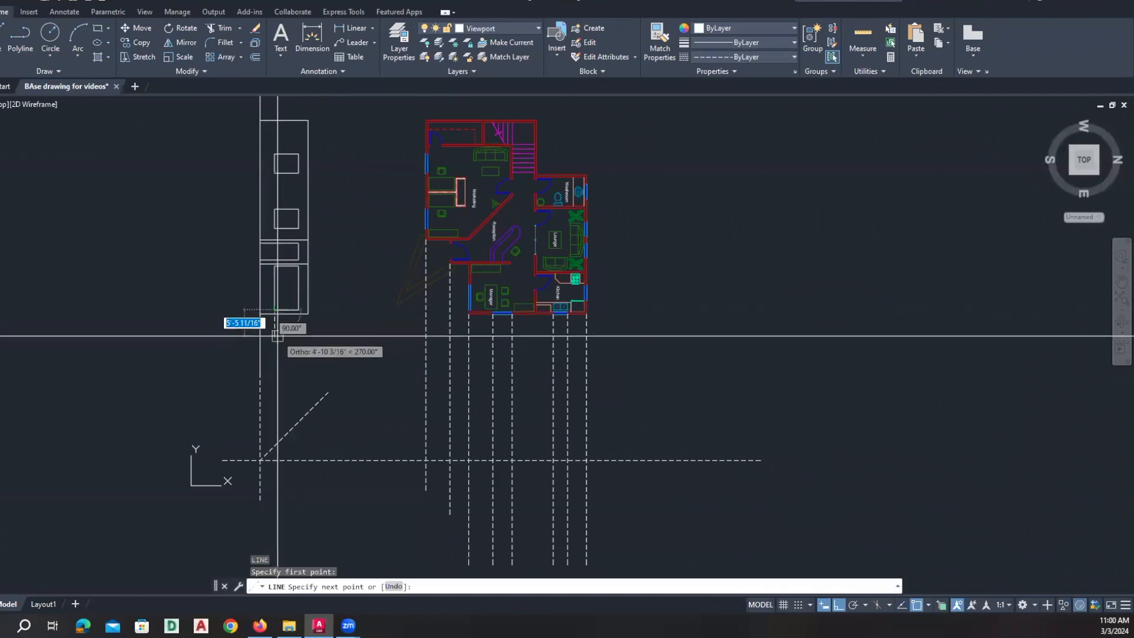
click(260, 460)
scroll(273, 450, up, 4)
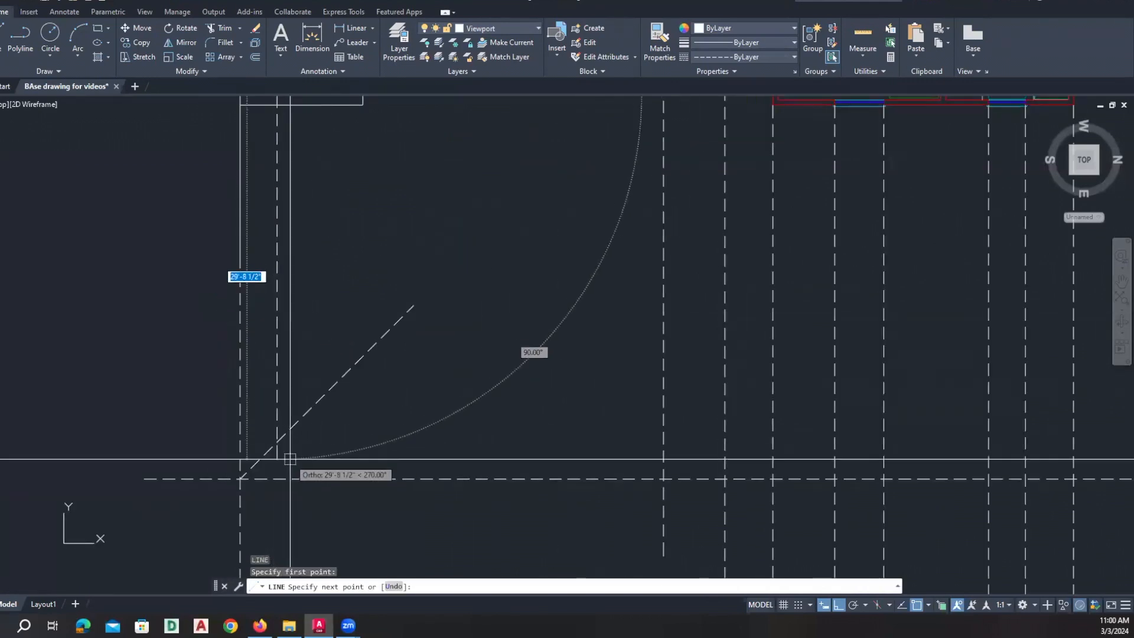
click(289, 459)
key(Return)
scroll(376, 464, down, 4)
key(l)
key(Return)
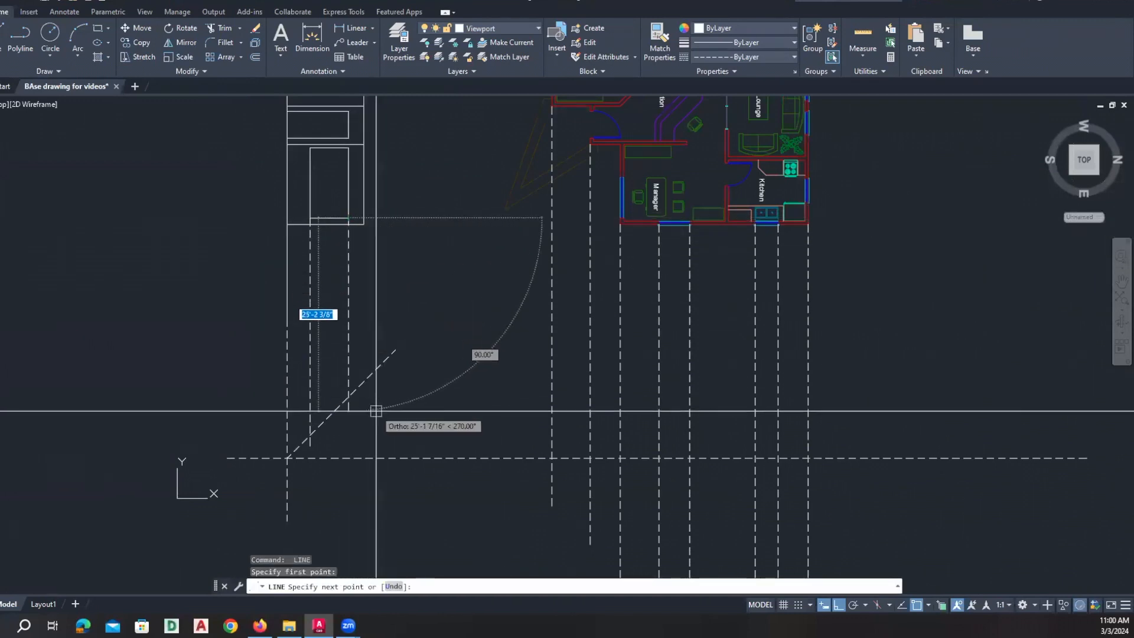
key(Return)
Project the existing elevation's outer bottom corner straight down past the 45° line.
key(Return)
click(364, 225)
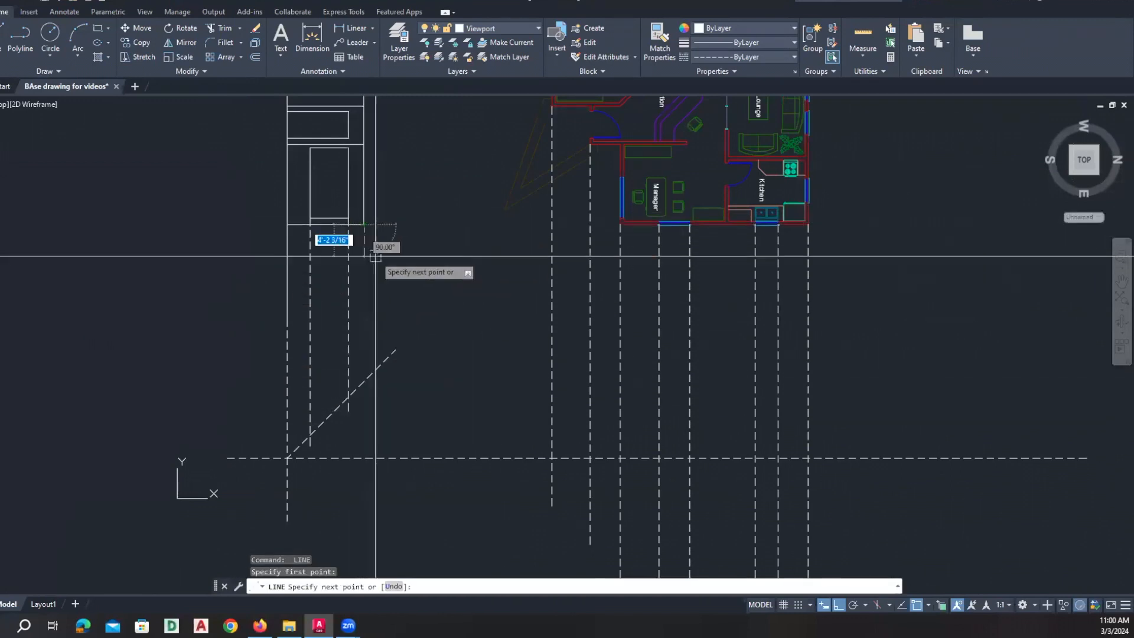
click(407, 407)
key(Return)
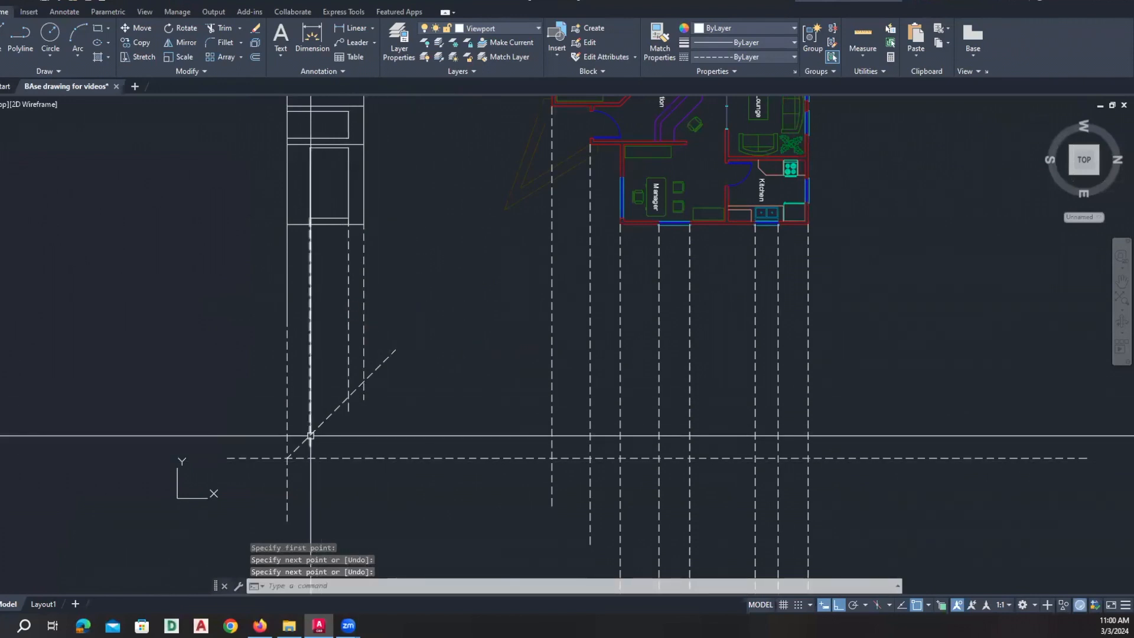
Trim the ends of the three new vertical projection lines that extend beyond the 45° line.
text(tr)
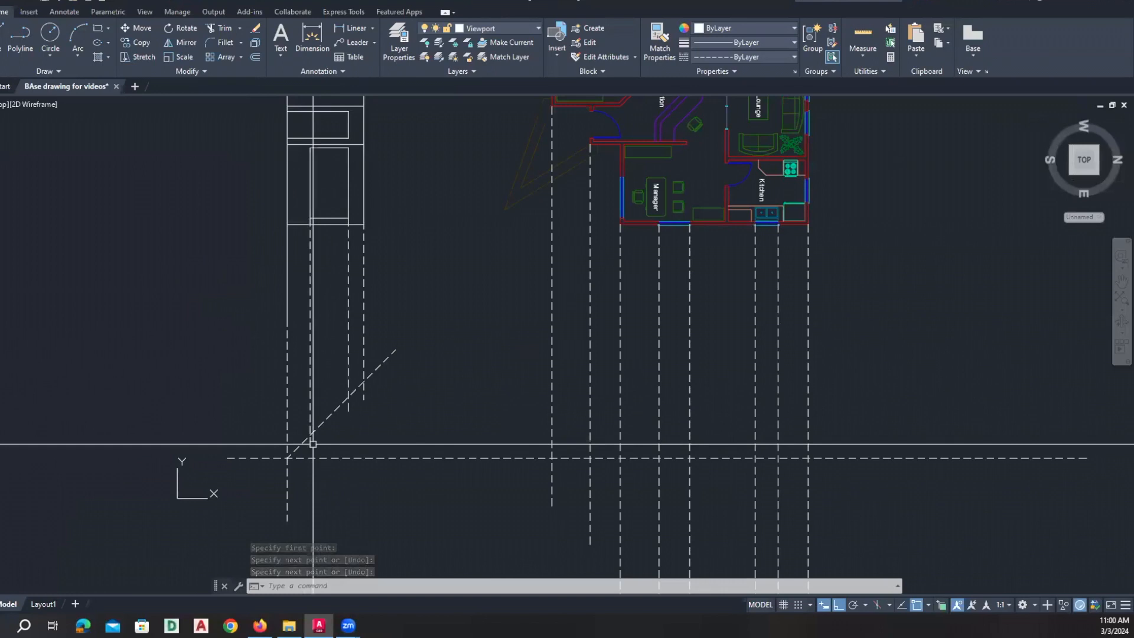
key(Return)
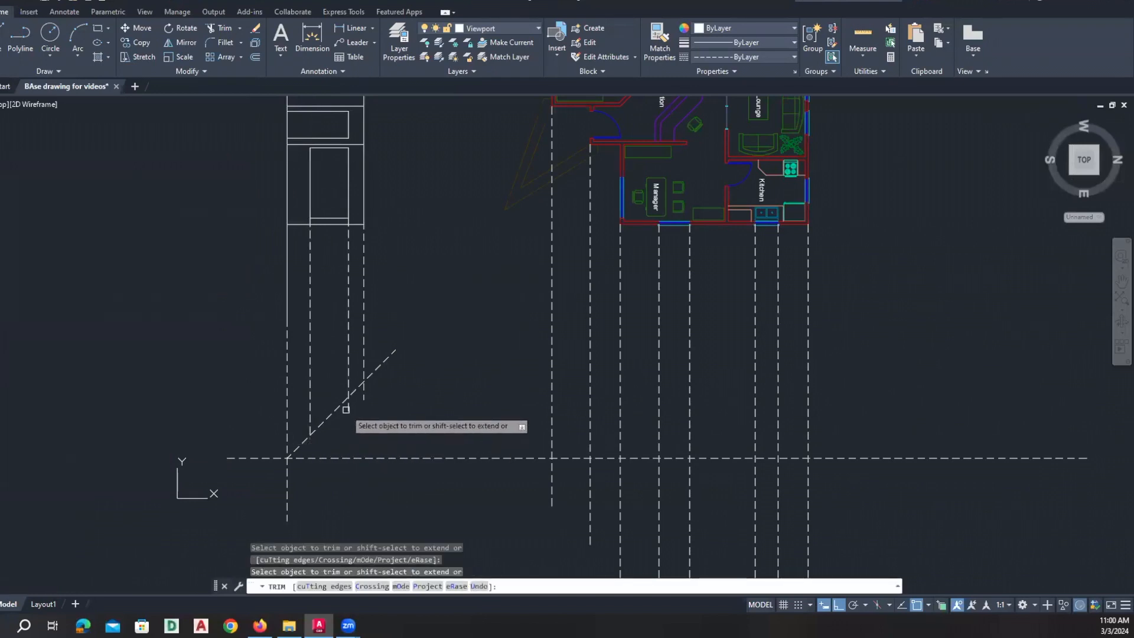
key(Escape)
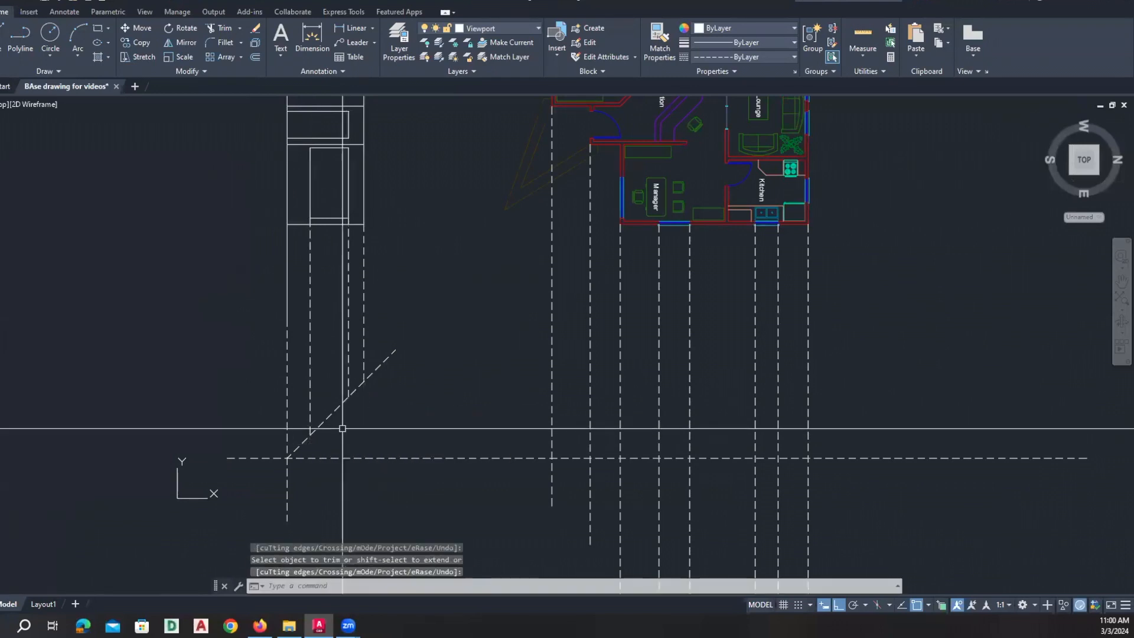
Draw horizontal lines across the plan's vertical guides from where the two opening-edge projections meet the 45° line.
text(l)
key(Return)
click(310, 435)
click(927, 438)
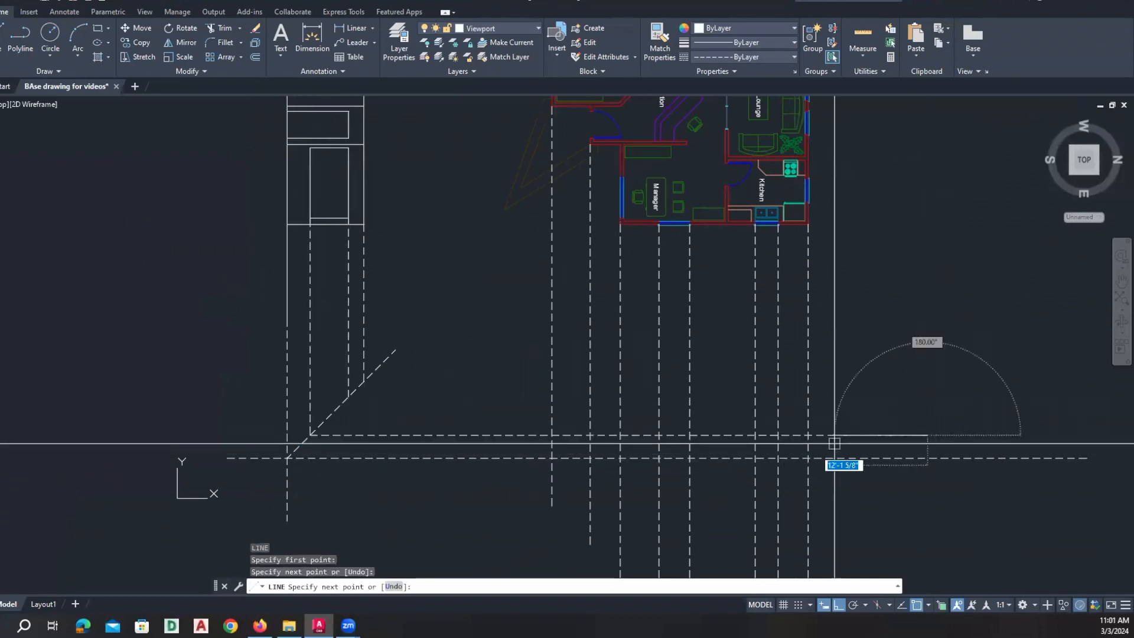
key(Return)
key(Return)
click(348, 396)
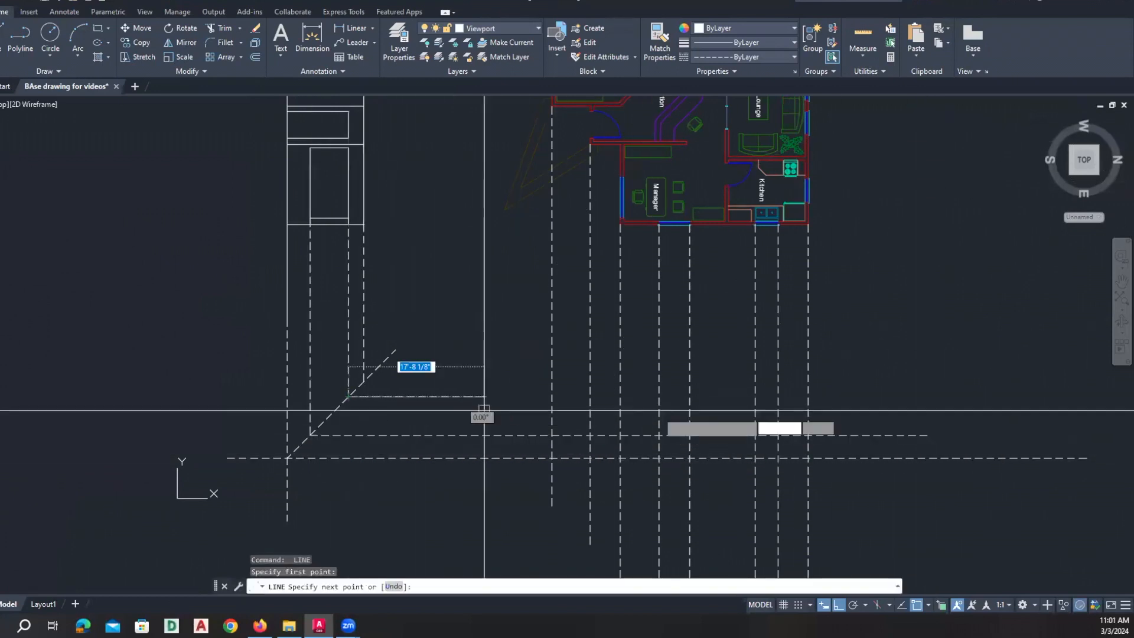
click(851, 397)
key(Return)
Draw the wall-top horizontal across the plan's vertical guides from the outer projection's intersection with the 45° line.
key(Return)
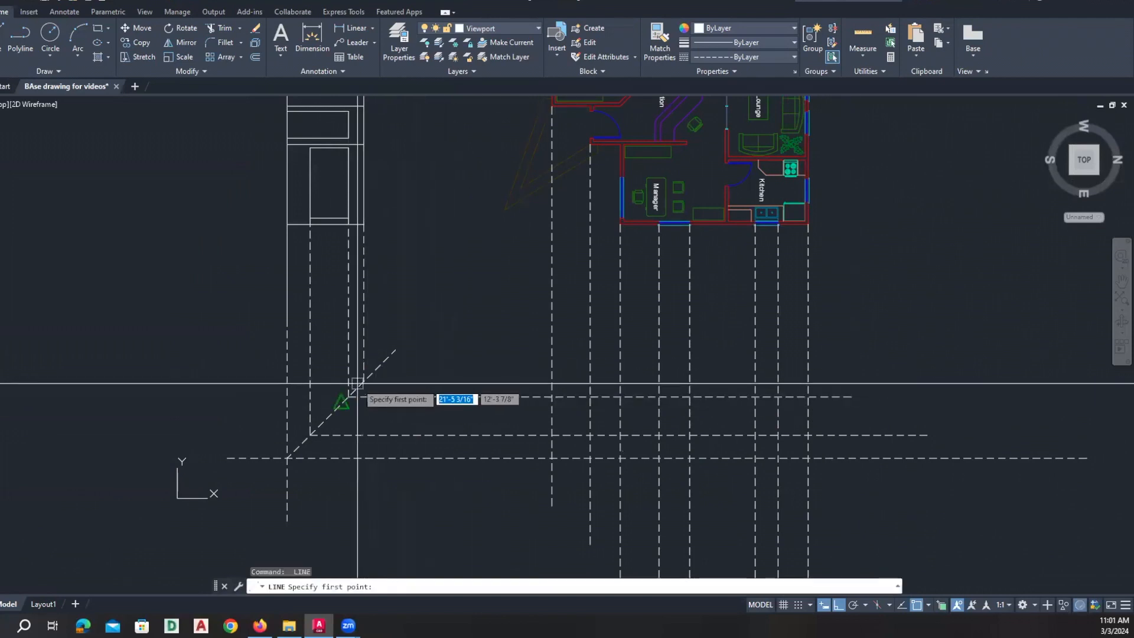
click(854, 381)
key(Return)
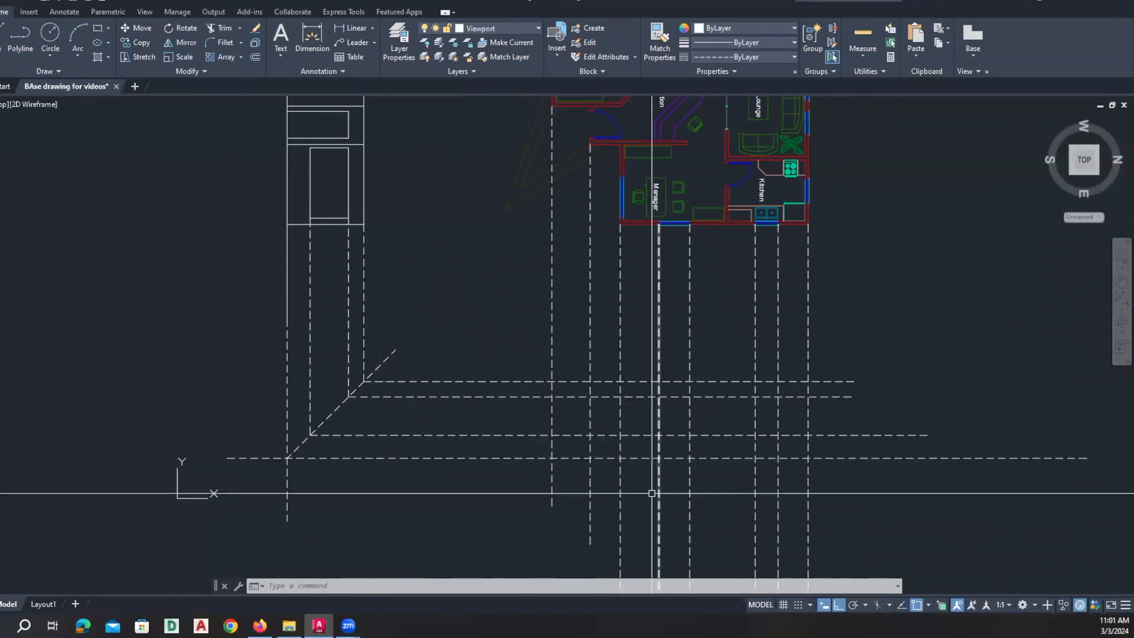
Trim the three upper horizontals beside the 45° line and the vertical guides above the new elevation's top line.
middle_drag(826, 450, 727, 448)
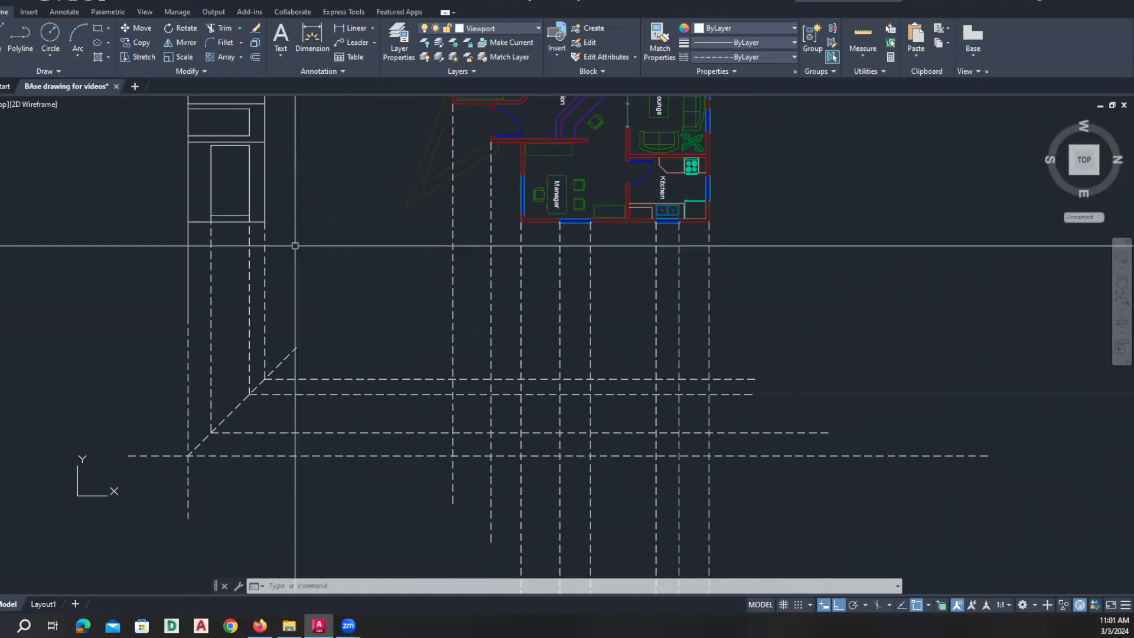
text(tr)
key(Return)
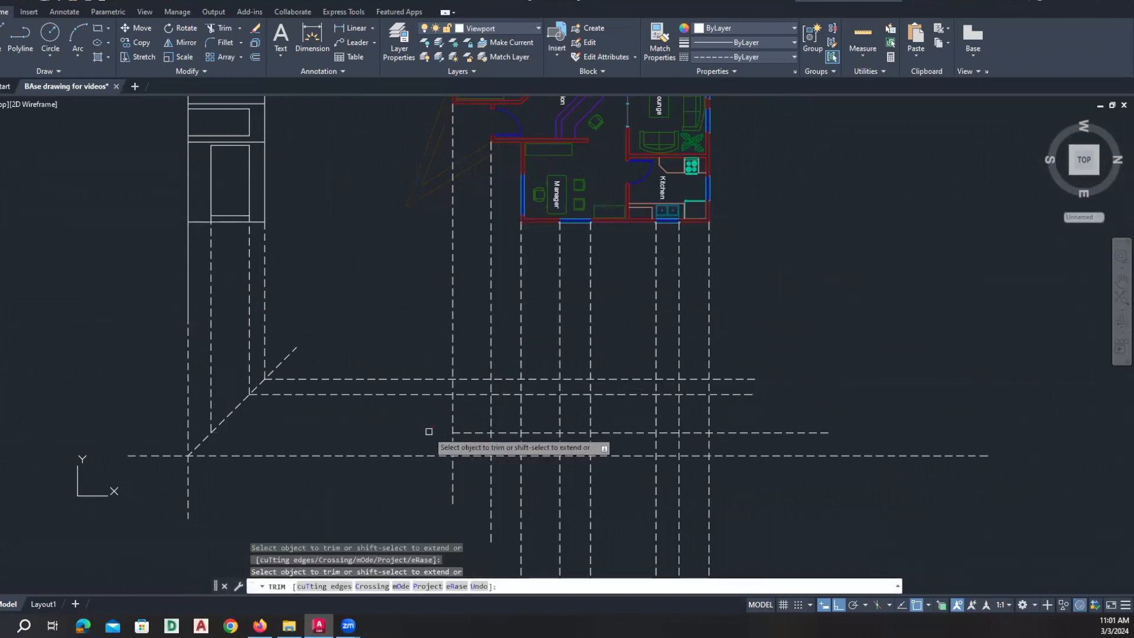
click(720, 352)
key(Return)
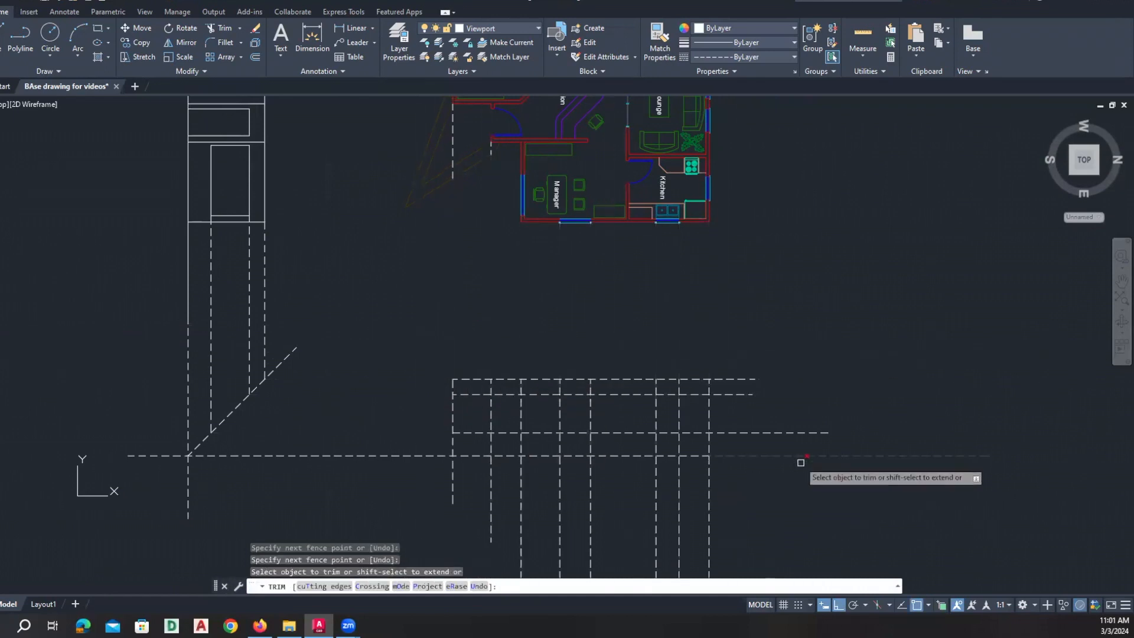
Trim the horizontal overhangs beyond the new elevation's far wall edge and the vertical guides below the ground line.
click(763, 443)
click(734, 367)
key(Return)
mouse_move(735, 481)
mouse_down()
mouse_move(443, 473)
mouse_move(419, 484)
mouse_up()
key(Return)
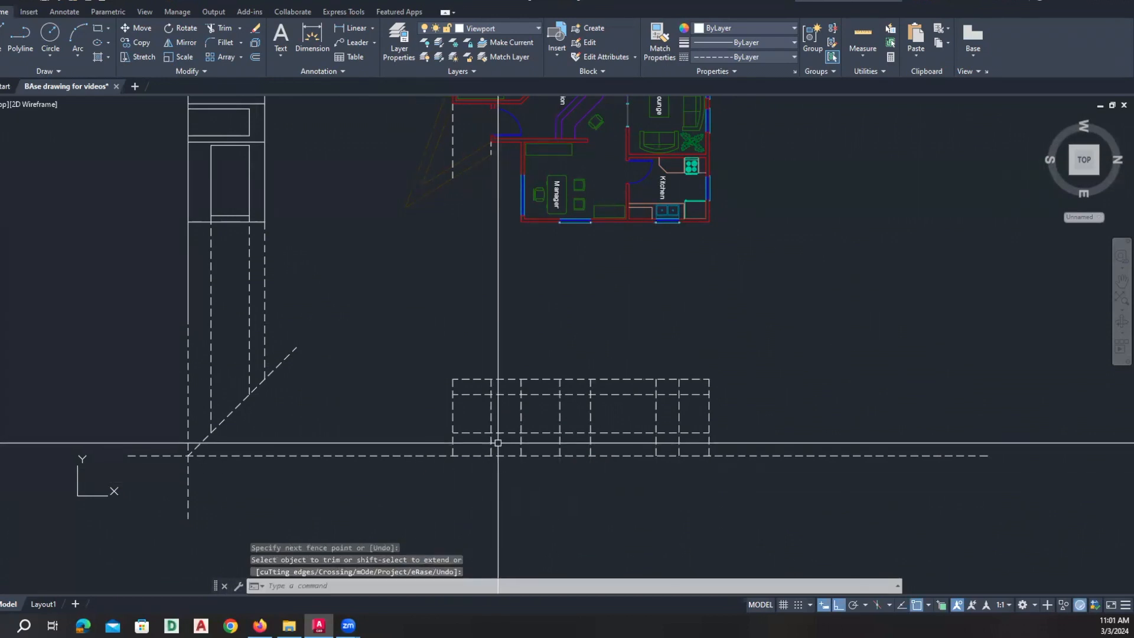
Trim the guide segments around the manager's office window and between the two windows in the new elevation.
text(t)
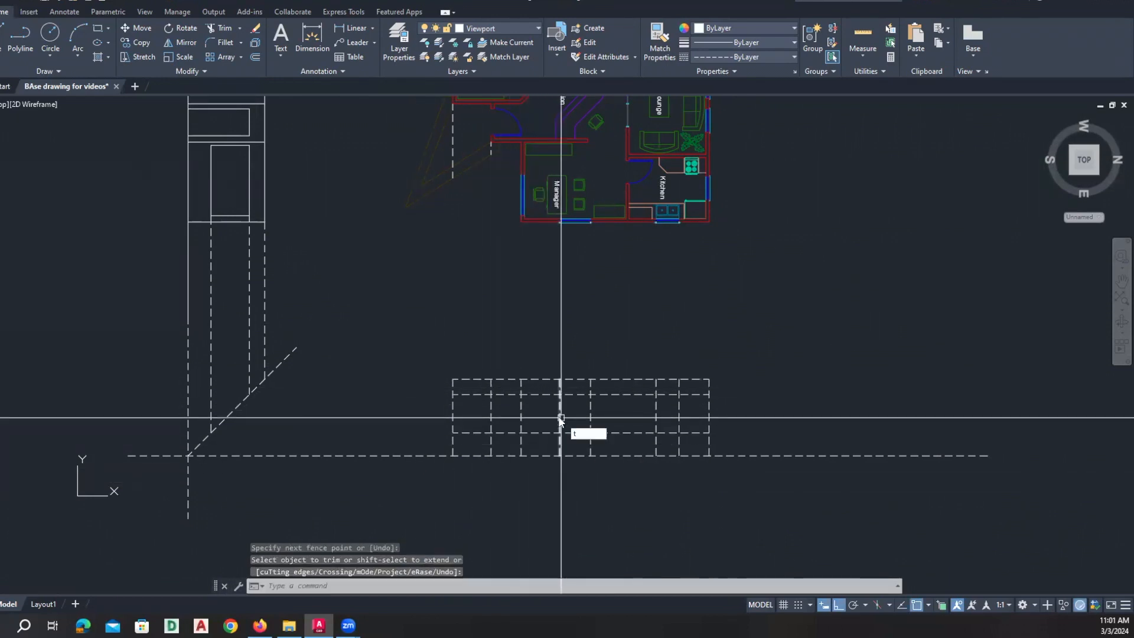
text(r)
key(Return)
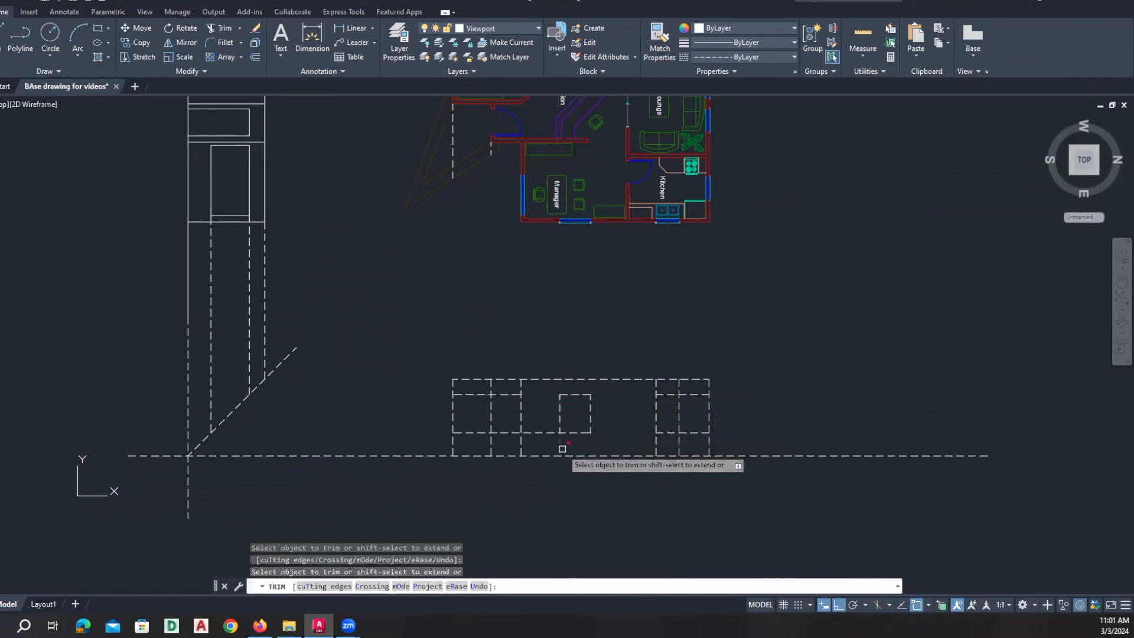
key(Escape)
Try to erase the sill-level horizontal guide beside the manager's office window, and undo the erase.
text(e)
key(Return)
click(511, 443)
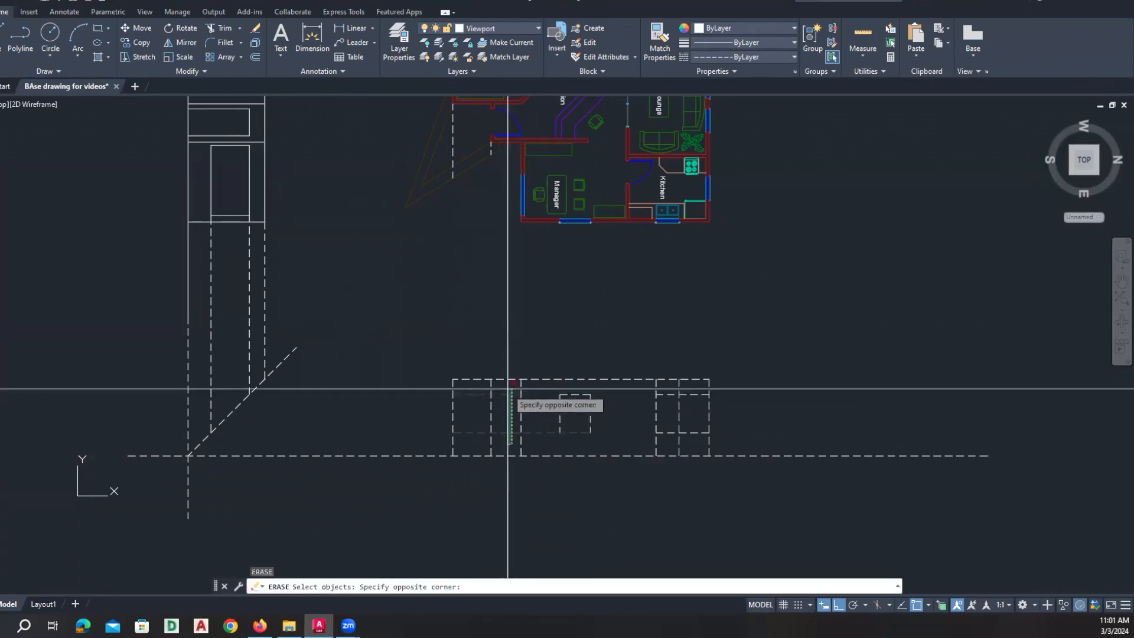
key(Escape)
text(e)
key(Return)
click(550, 432)
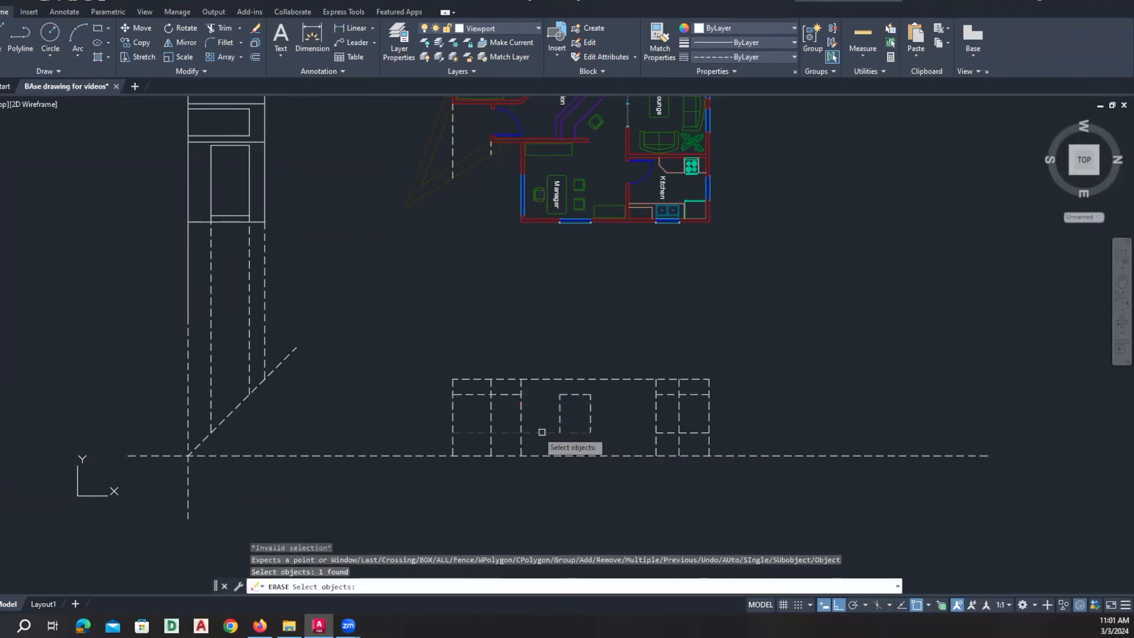
key(Return)
key(Escape)
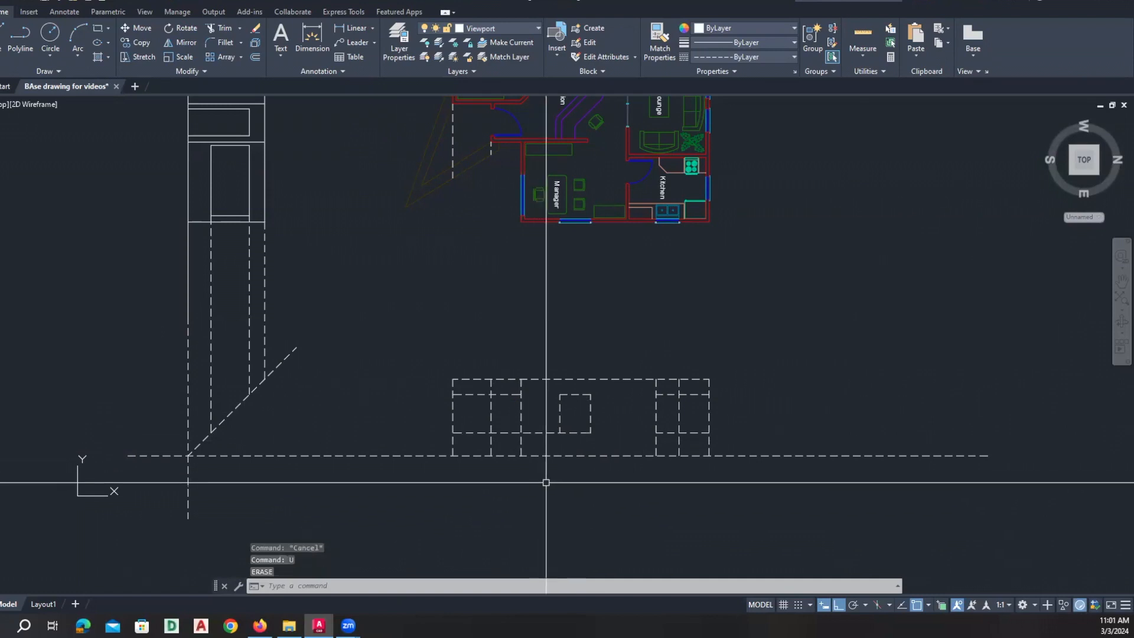
Trim the sill guide beside the manager's office window and erase the two leftover horizontals across the elevation's far-end wall sections.
text(tr)
key(Return)
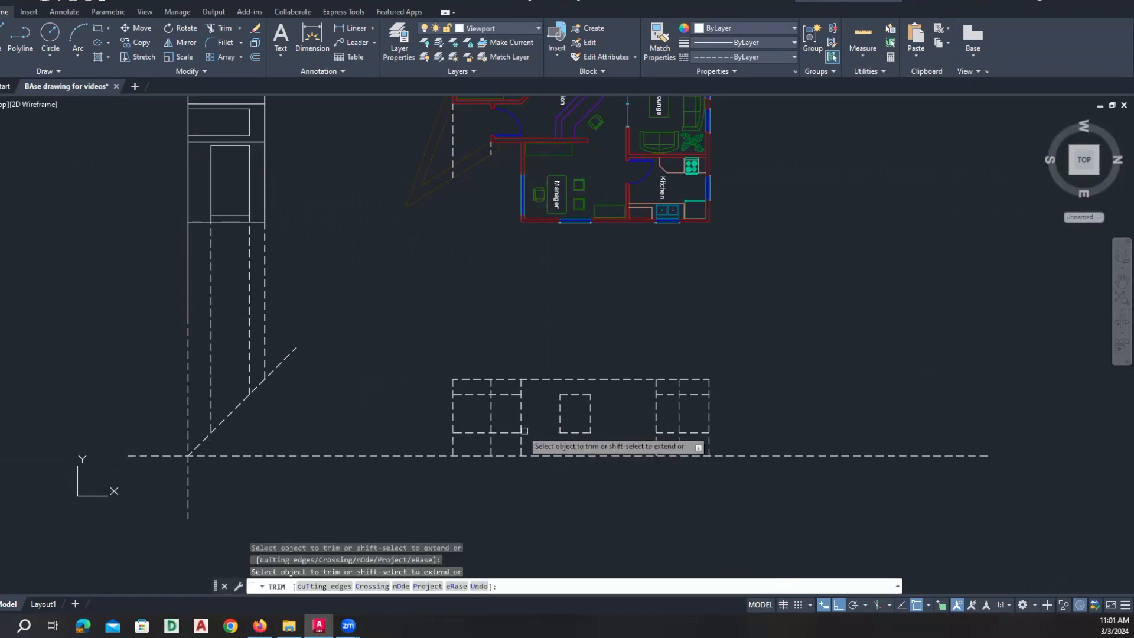
key(Escape)
text(e)
key(Return)
click(520, 445)
click(507, 390)
key(Return)
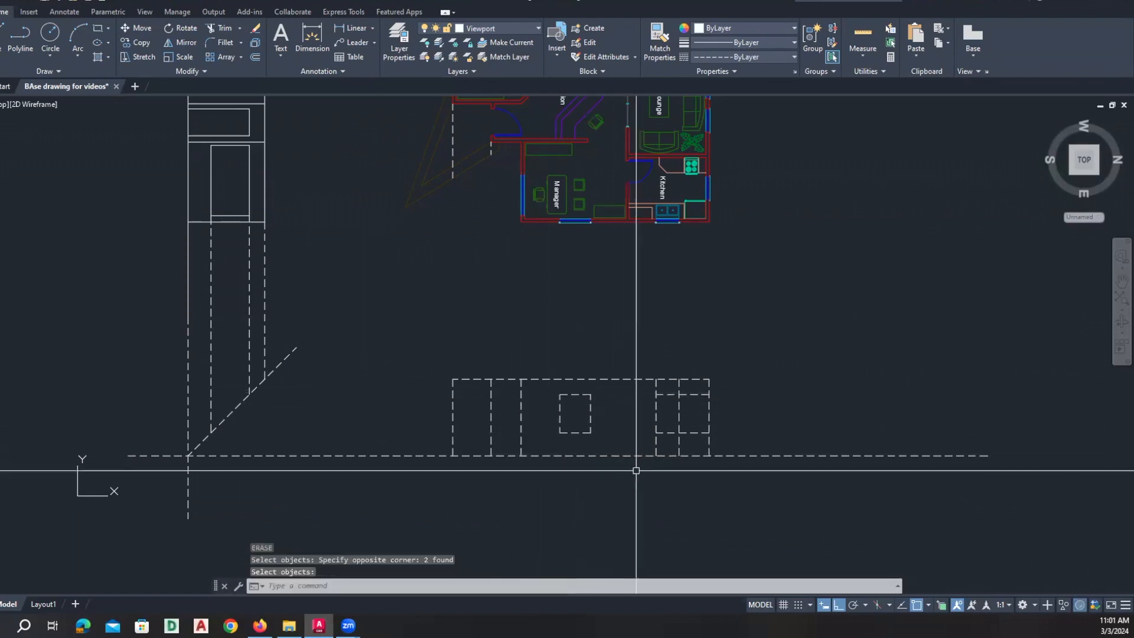
Trim the guide segments around the kitchen window in the new elevation, leaving only the window outline.
middle_drag(633, 468, 586, 471)
text(tr)
key(Return)
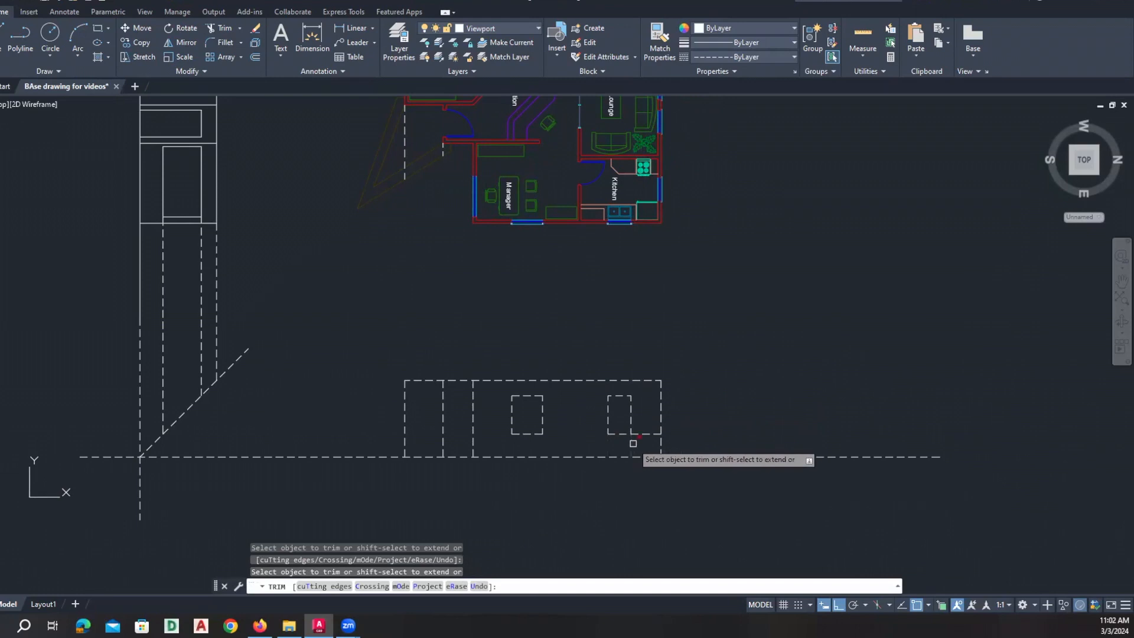
key(Escape)
Move all lines of the new elevation and its ground line to layer 0.
click(748, 464)
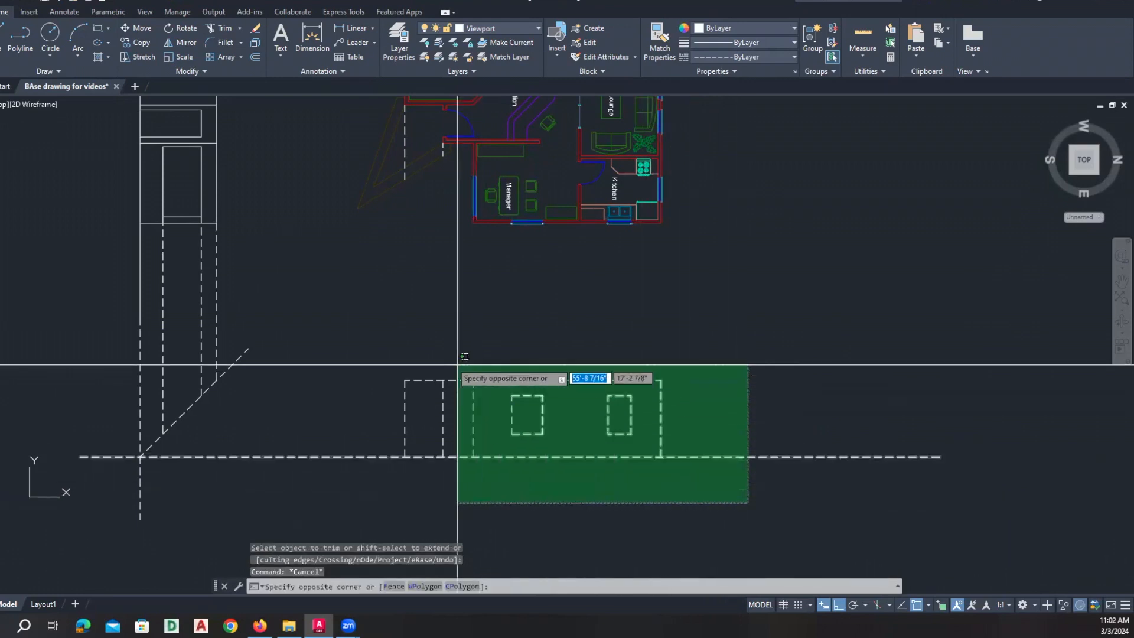
click(383, 335)
click(507, 28)
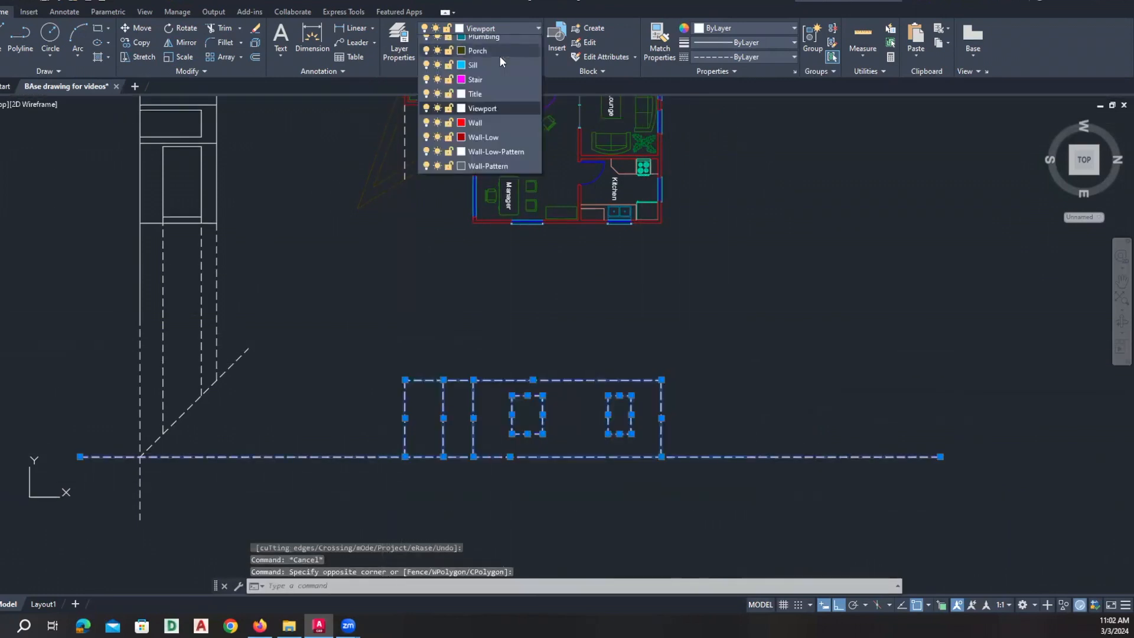
click(500, 45)
key(Escape)
key(Escape)
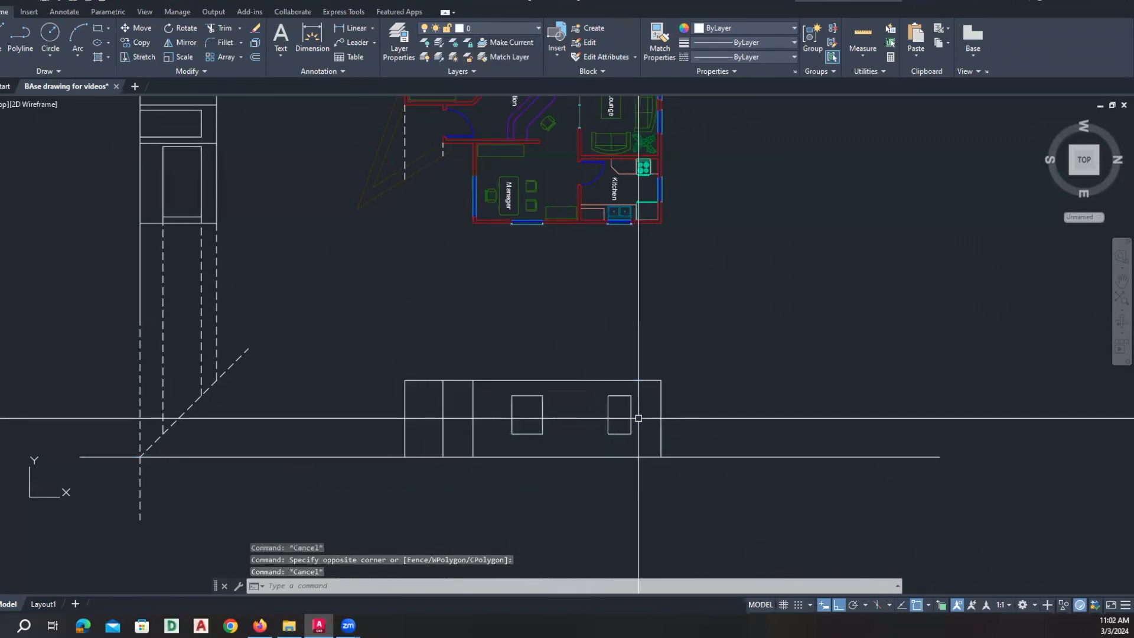
Move the UCS origin to the empty area beyond the new elevation, just above the end of its ground line.
scroll(625, 455, down, 2)
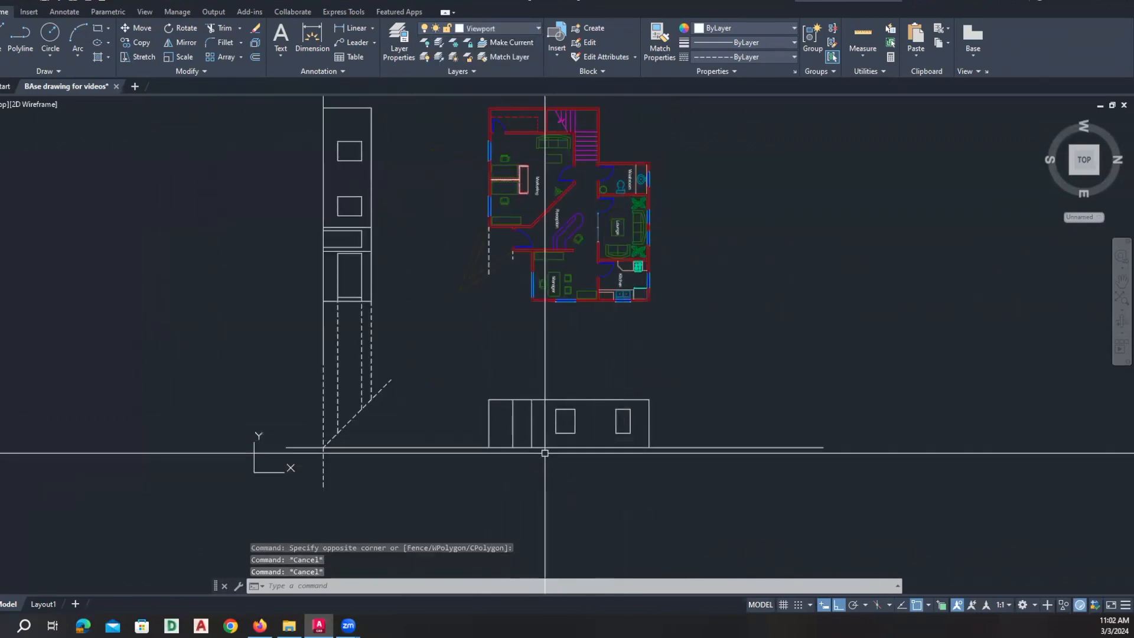
scroll(553, 425, down, 2)
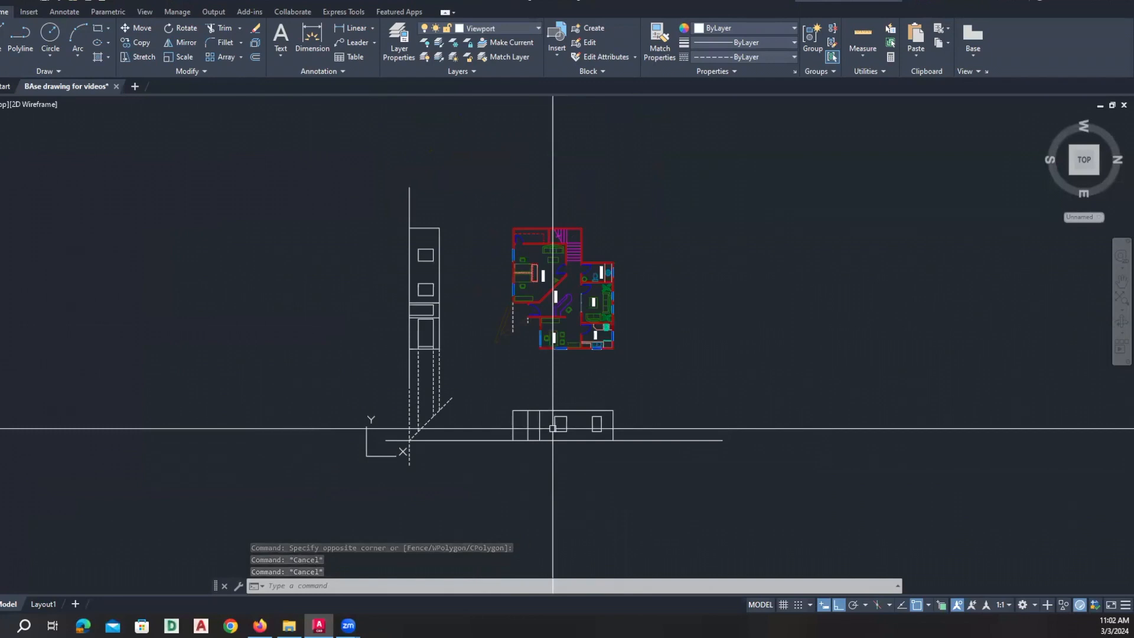
middle_drag(612, 443, 489, 425)
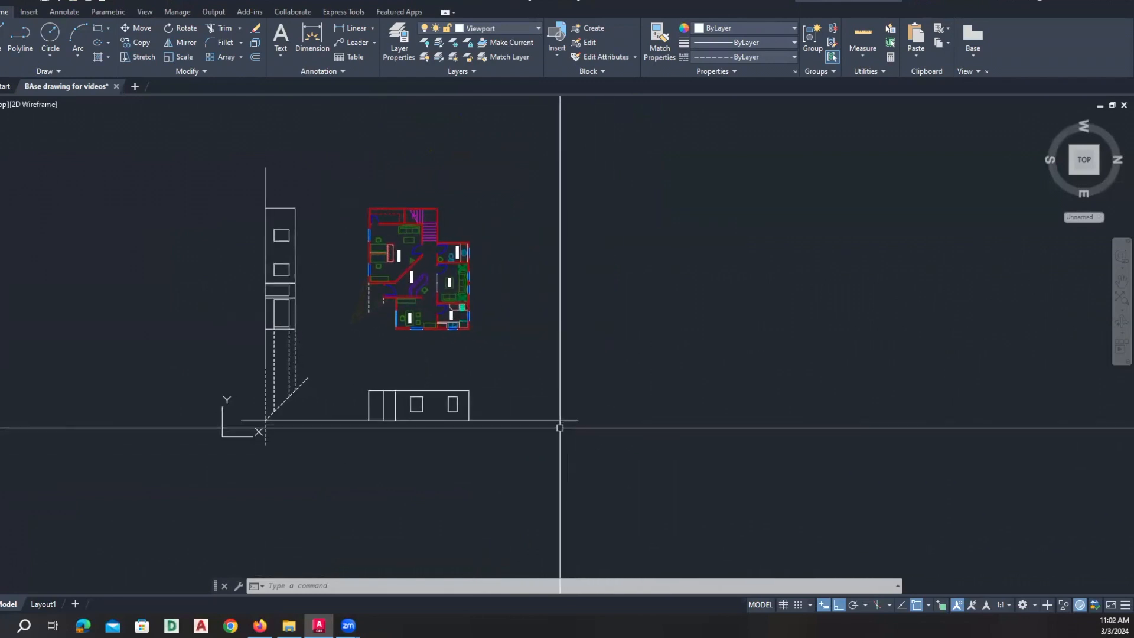
click(223, 435)
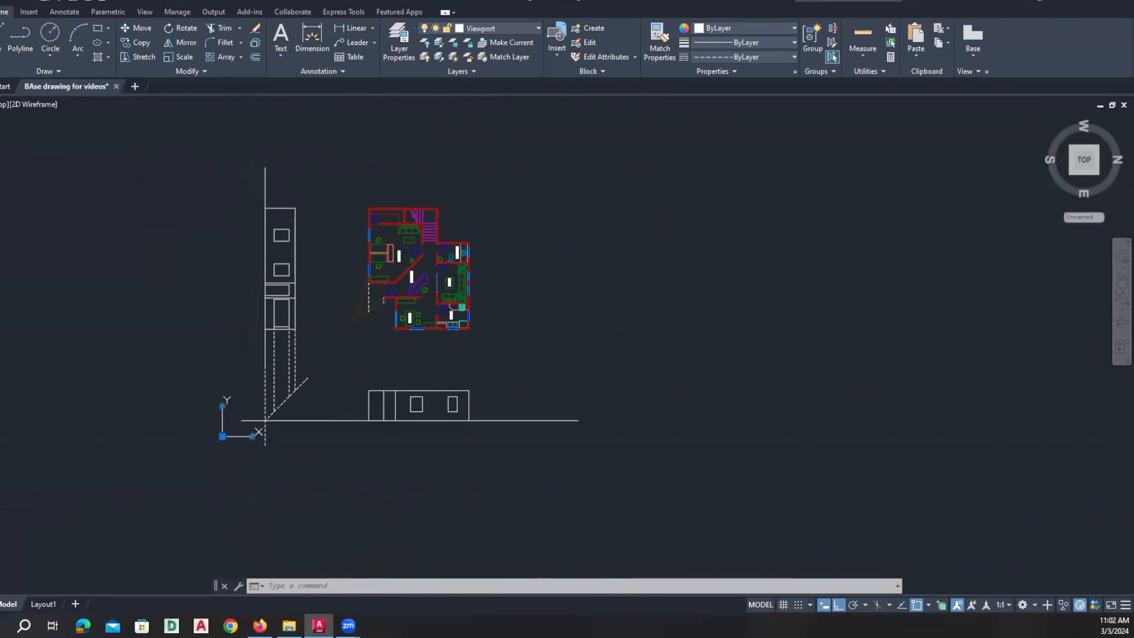
click(223, 435)
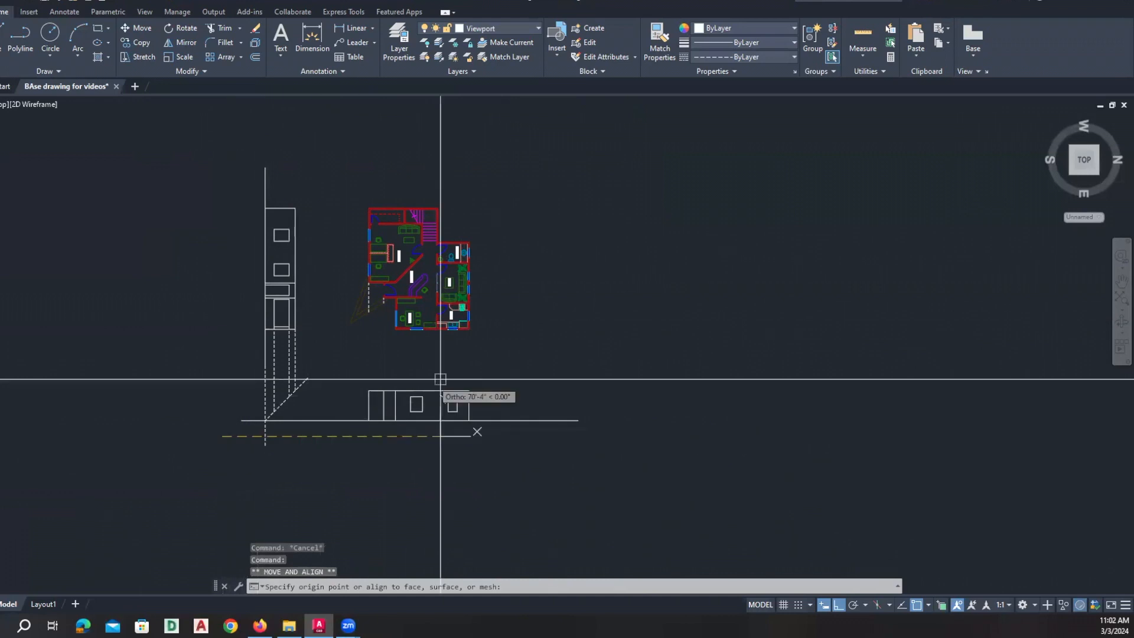
click(519, 389)
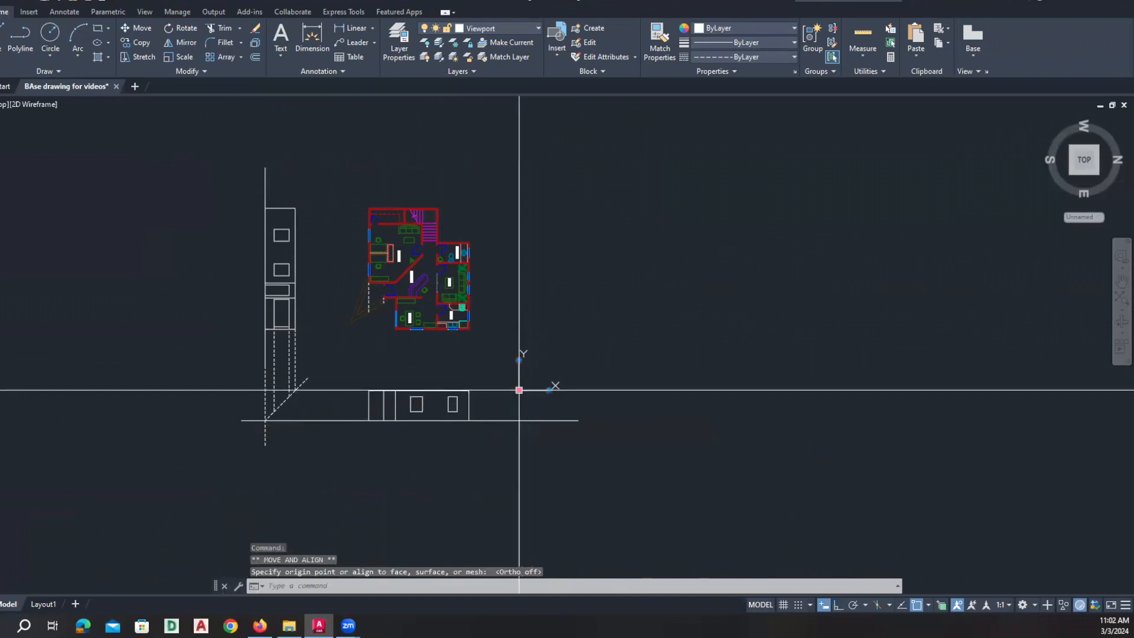
click(518, 390)
click(581, 386)
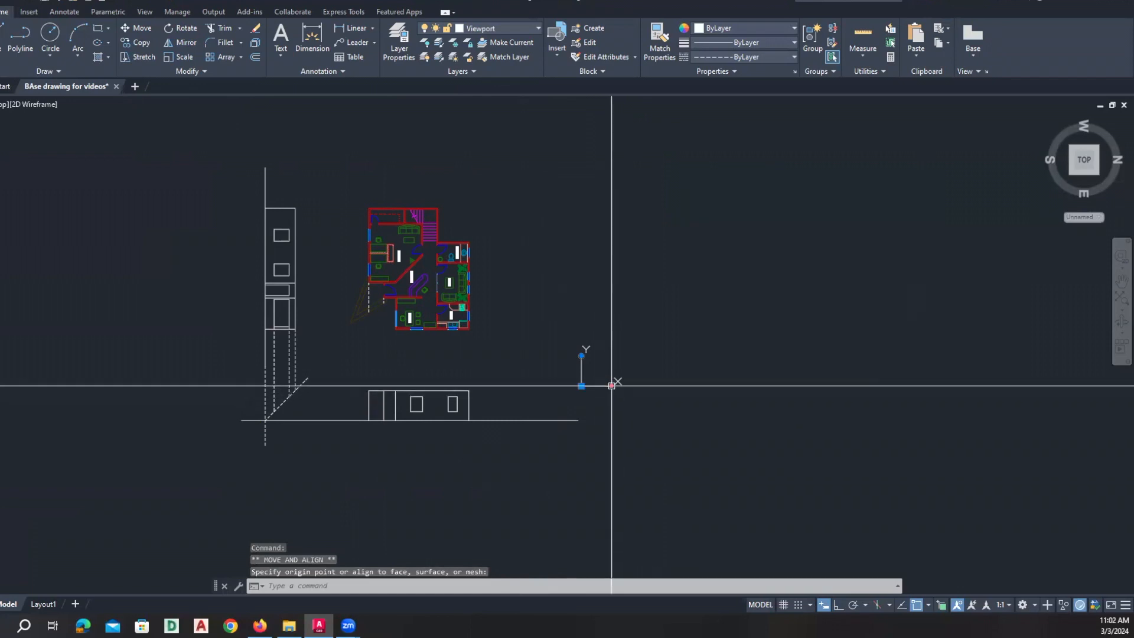
Turn the UCS X axis vertically upward with Ortho on and set the plan view to the current UCS.
click(612, 385)
key(F8)
click(591, 263)
key(Escape)
key(Escape)
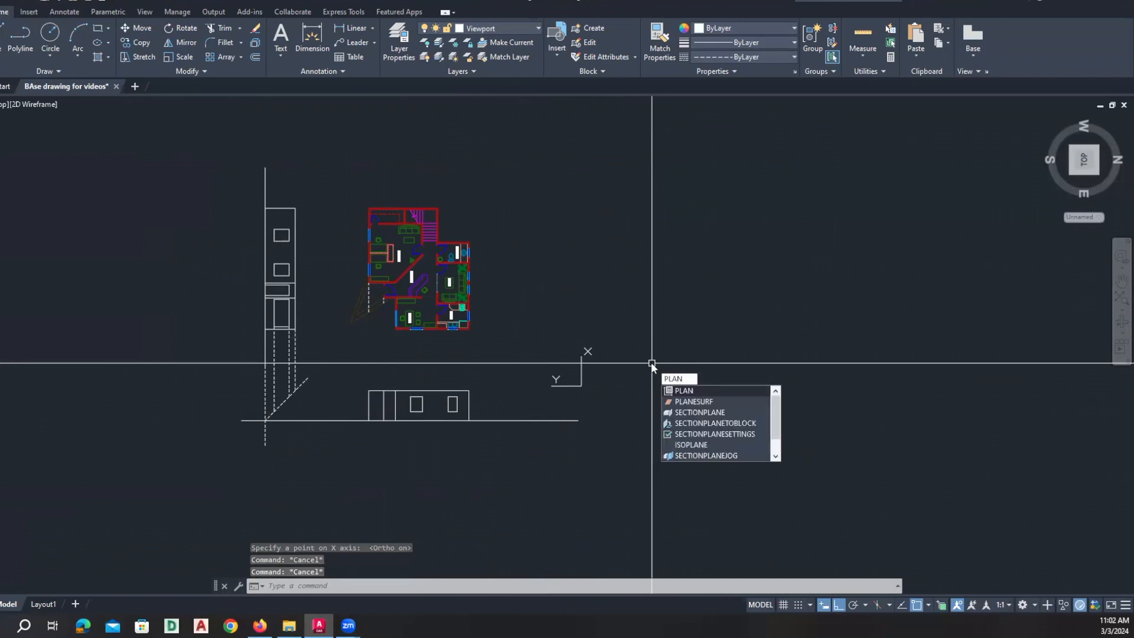
key(Return)
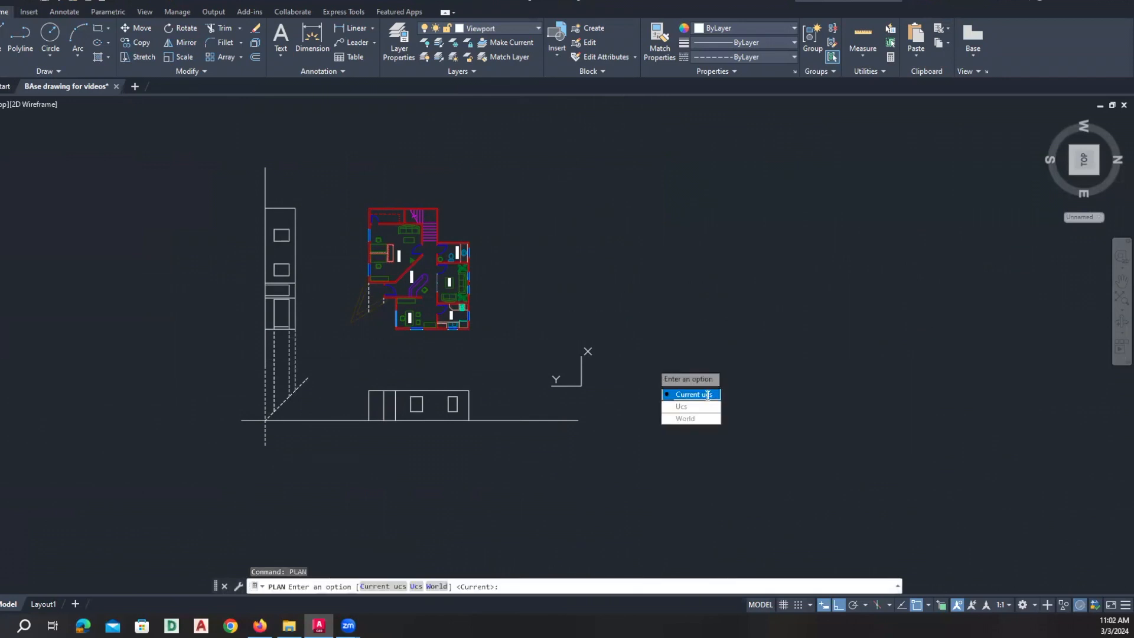
click(708, 394)
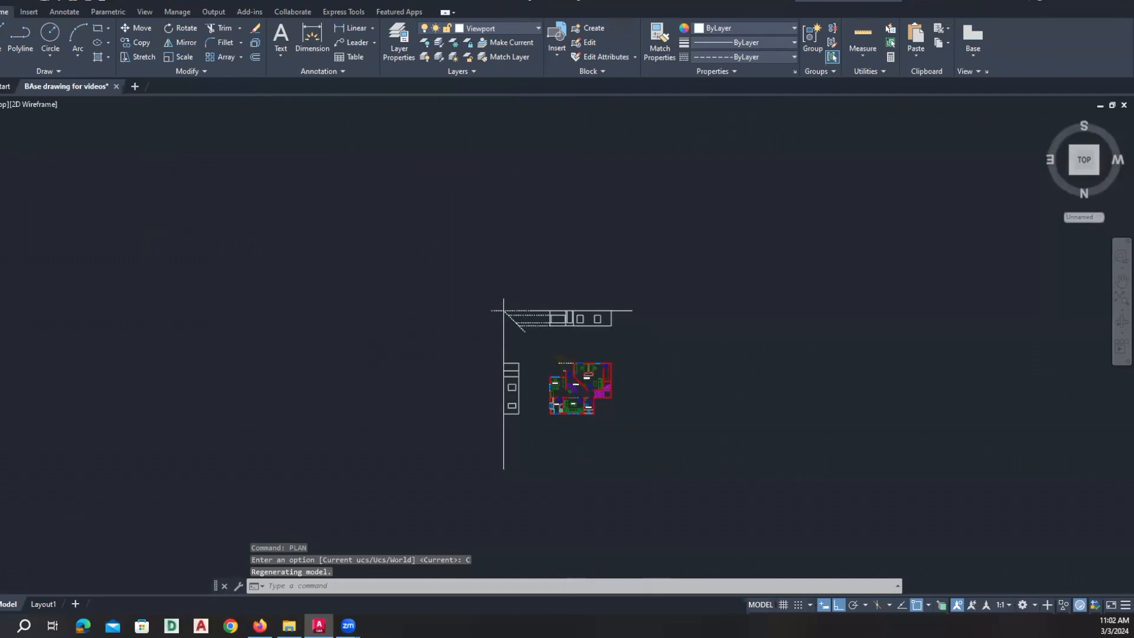
Draw a horizontal ground line below the floor plan, crossing the existing elevation's vertical ground line and extending past the plan's far wall.
scroll(572, 427, up, 2)
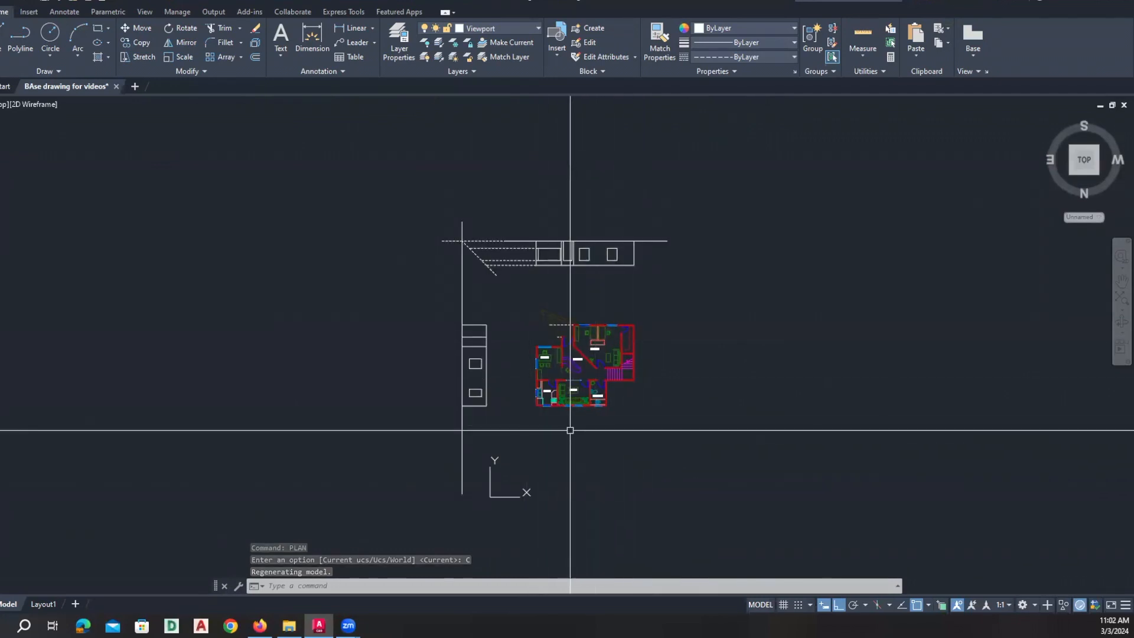
scroll(570, 430, up, 2)
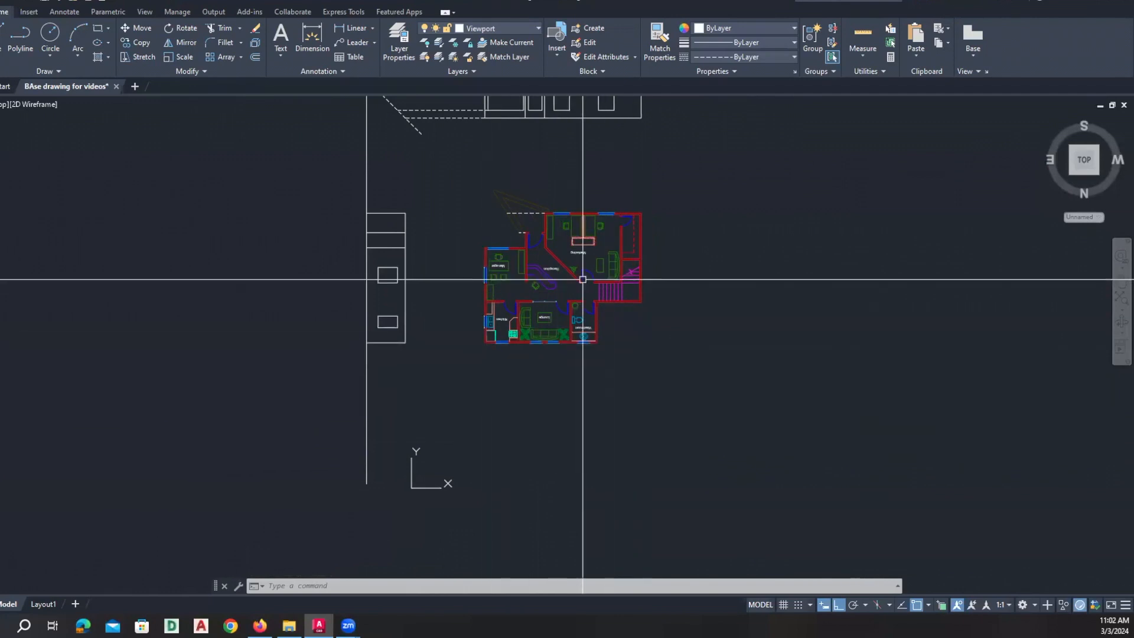
text(l)
key(Return)
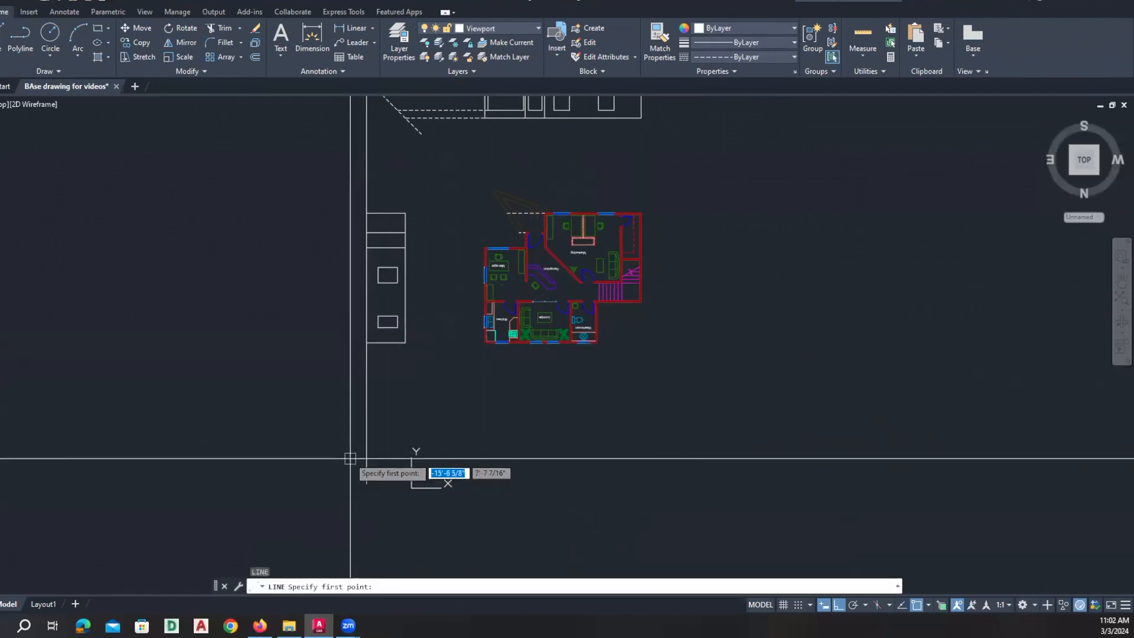
click(326, 435)
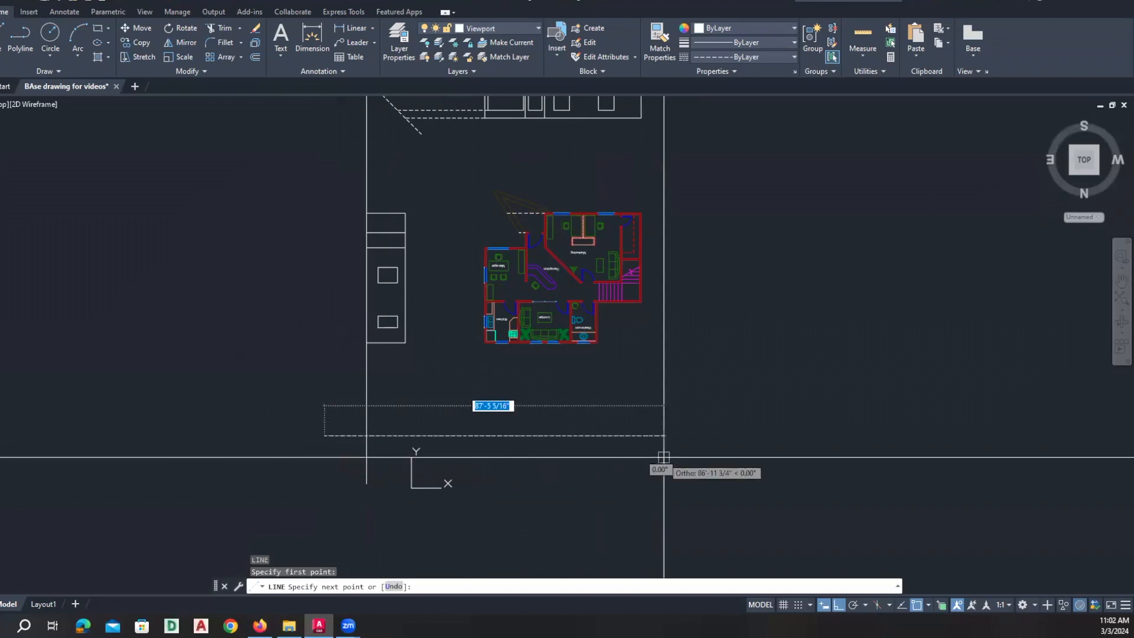
click(708, 455)
key(Return)
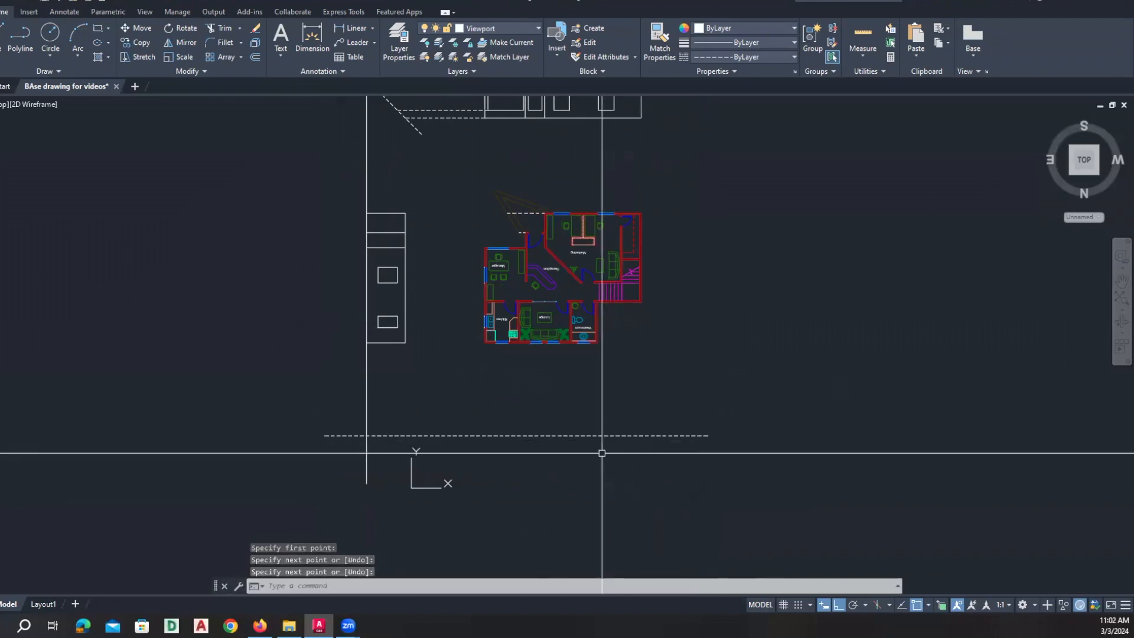
Trim the vertical ground line's overhang below the new horizontal ground line.
scroll(448, 404, down, 2)
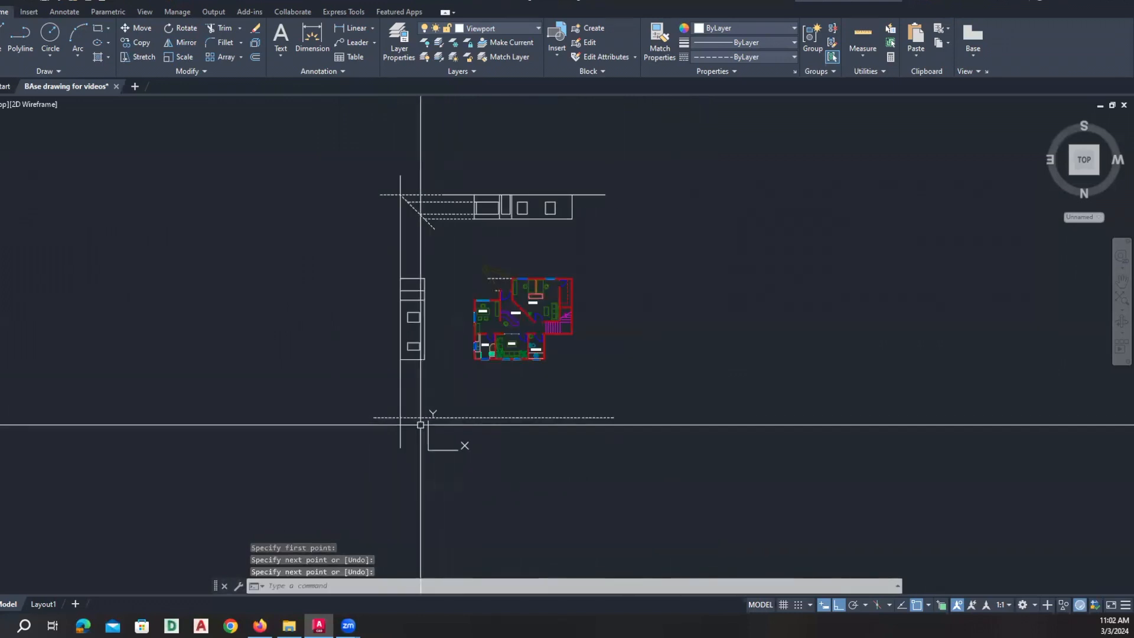
text(tr)
key(space)
click(399, 425)
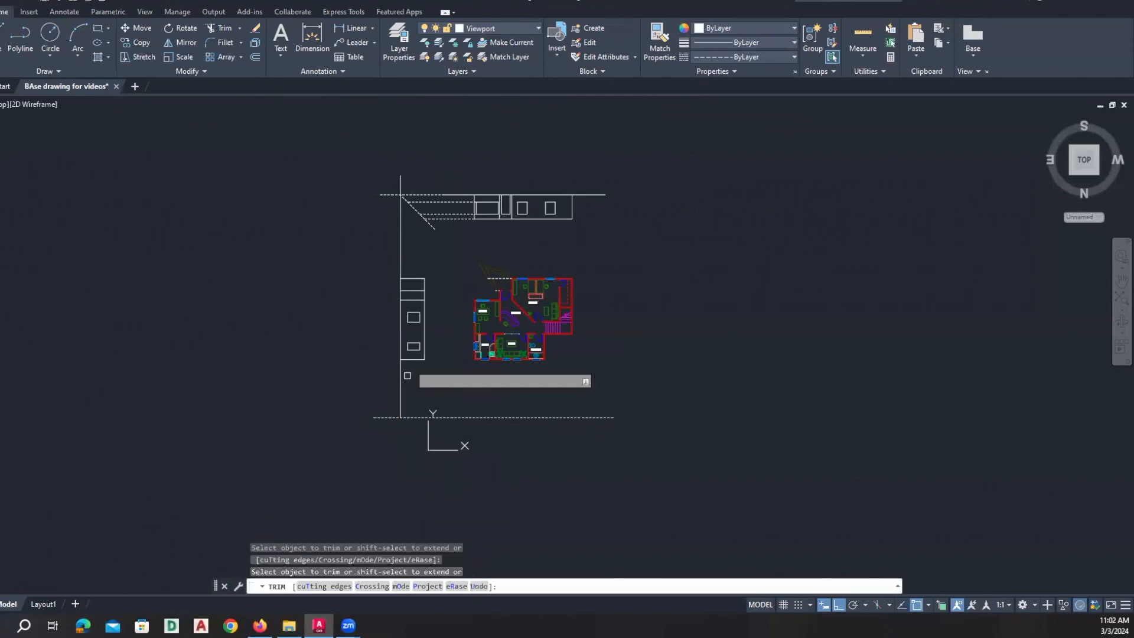
key(space)
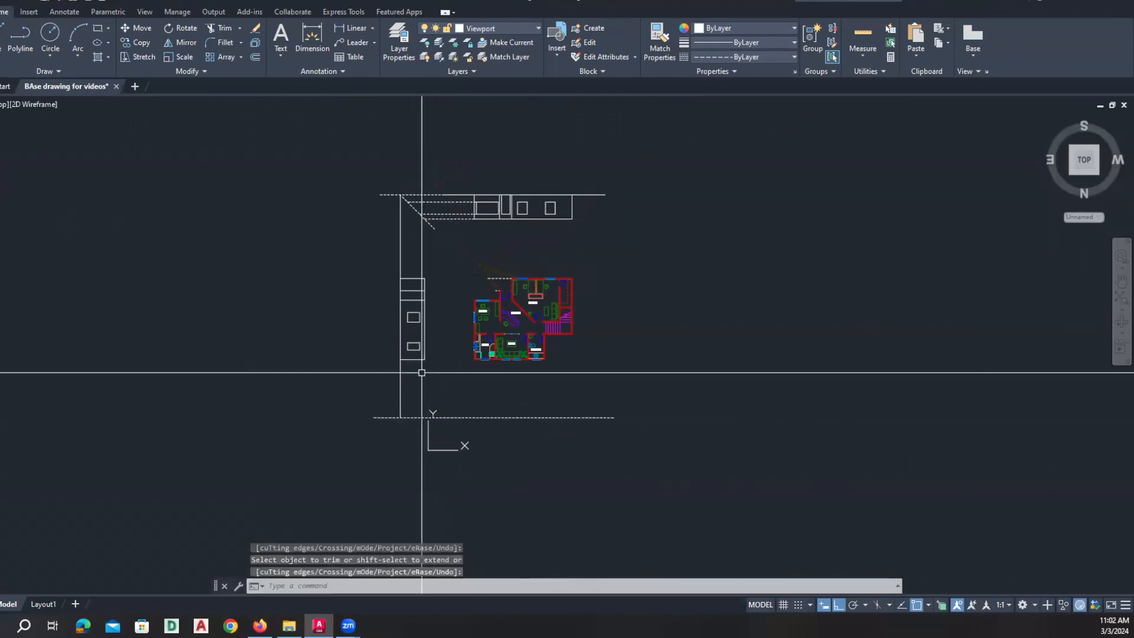
text(Mi)
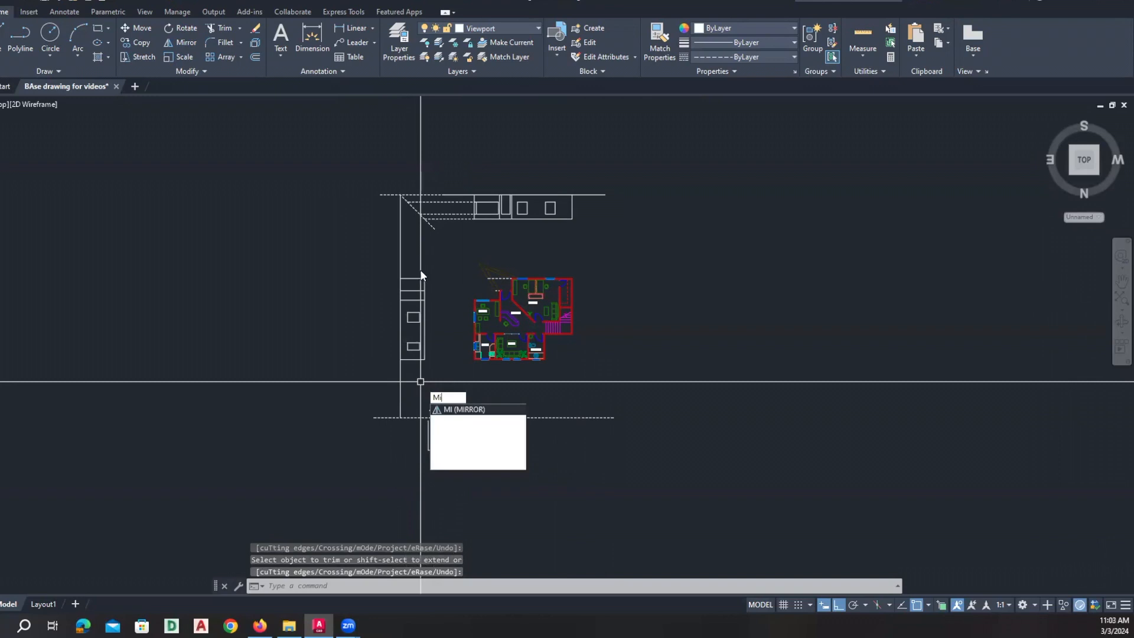
click(430, 241)
key(Escape)
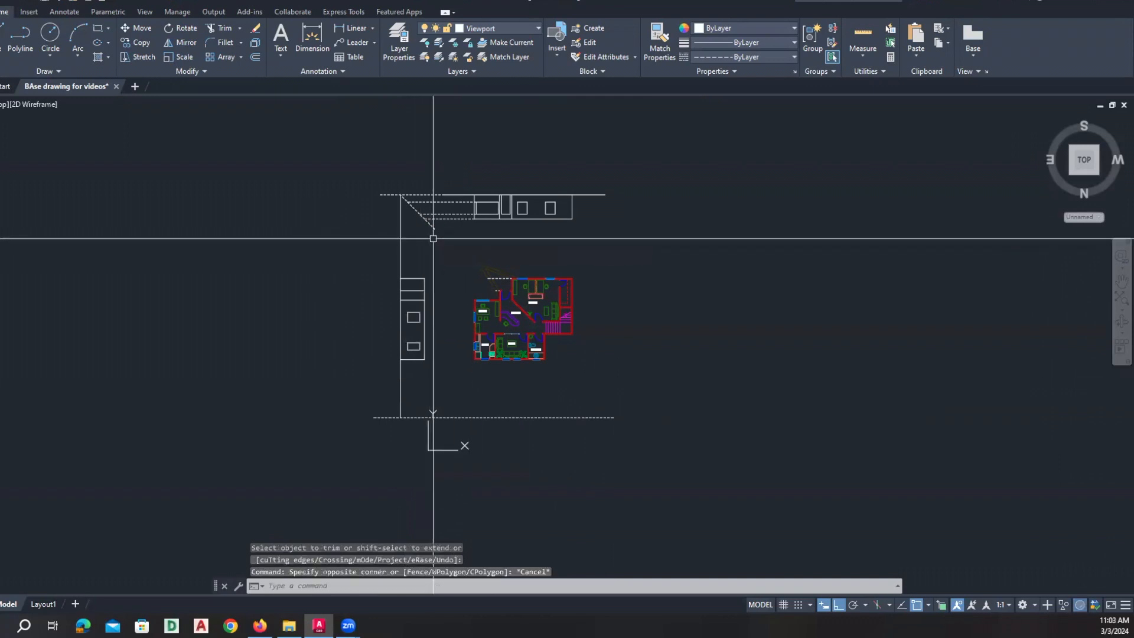
key(Escape)
Mirror the 45° line about a horizontal axis through the vertical ground line's midpoint, keeping the original.
text(m)
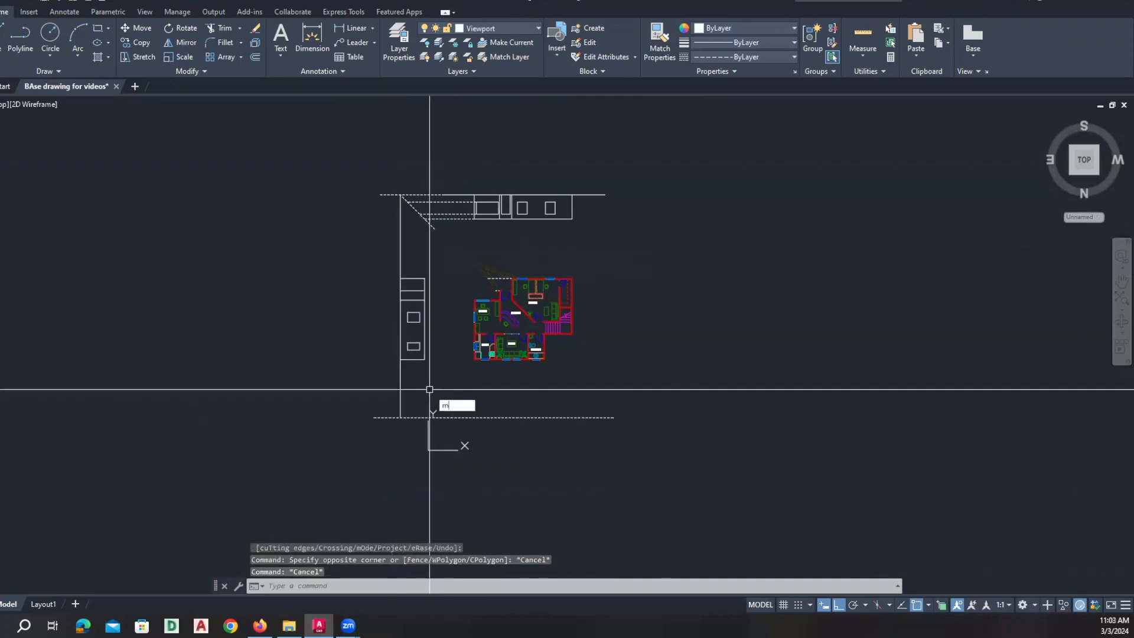
text(i)
key(Return)
key(Return)
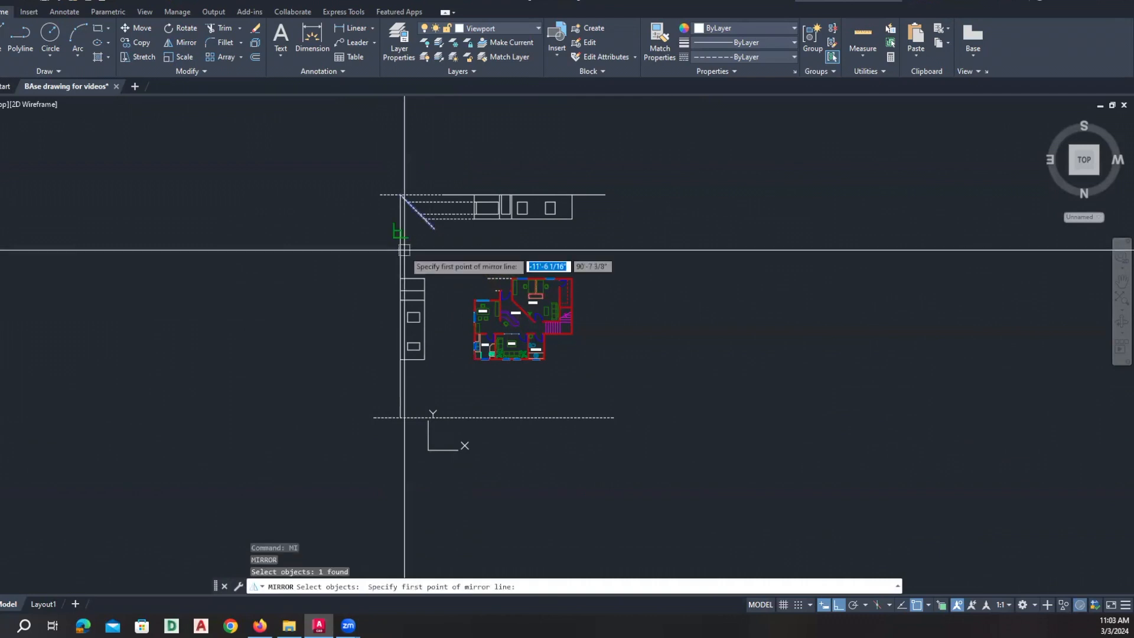
click(400, 326)
click(353, 362)
key(Return)
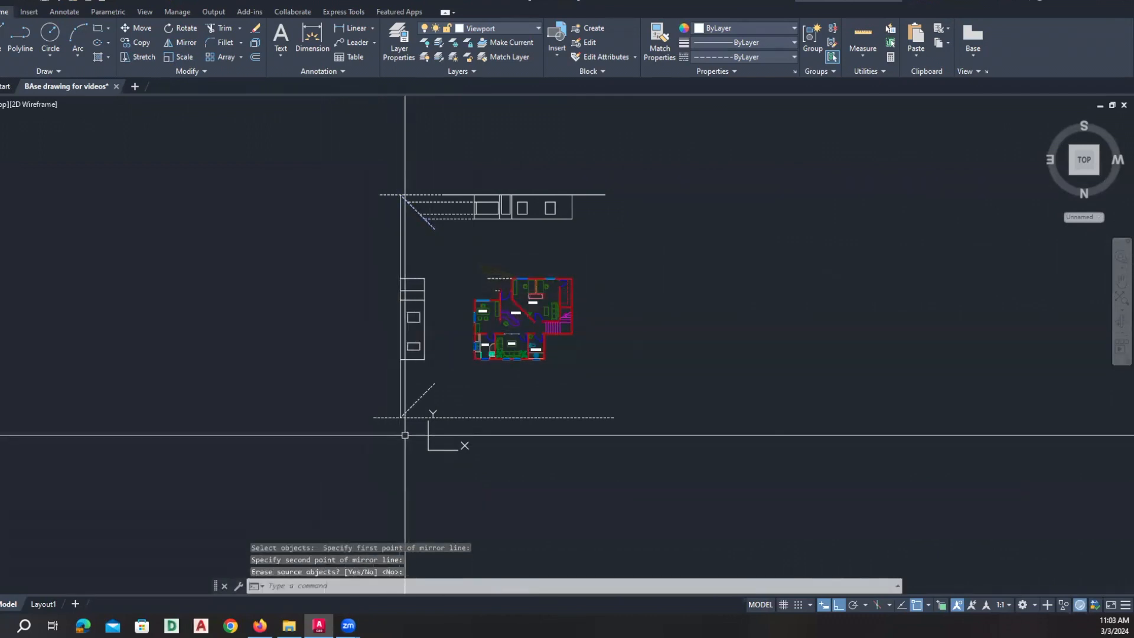
Draw vertical guides down from the side elevation's wall-top corner and the nearest window's head and sill, extending past the lower 45° line.
middle_drag(405, 436, 389, 388)
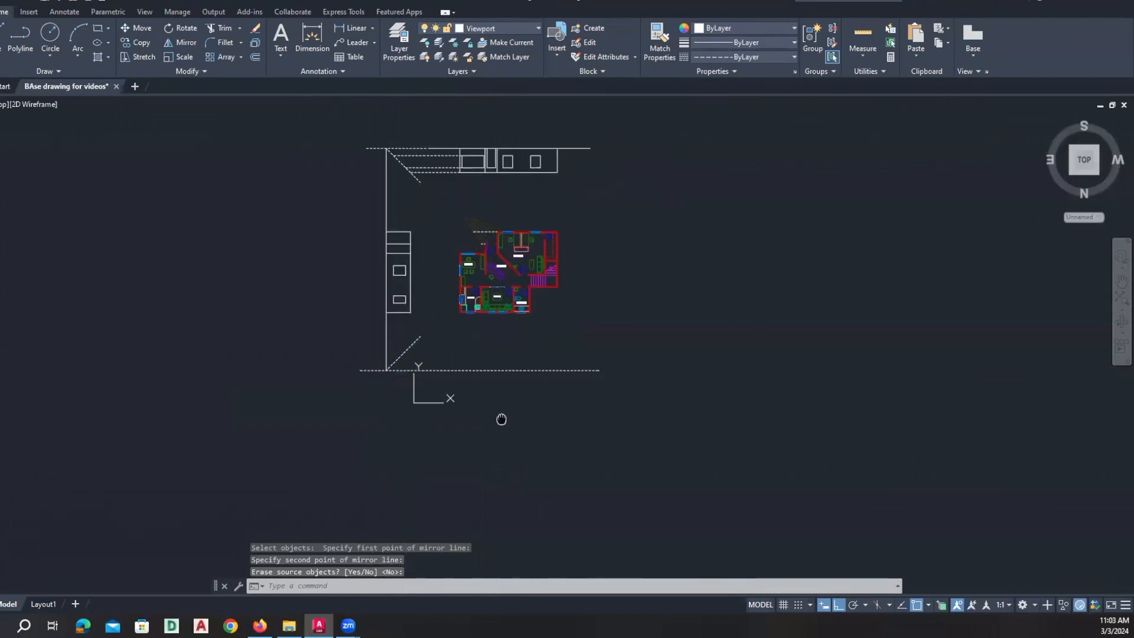
scroll(466, 346, up, 2)
text(l)
key(Return)
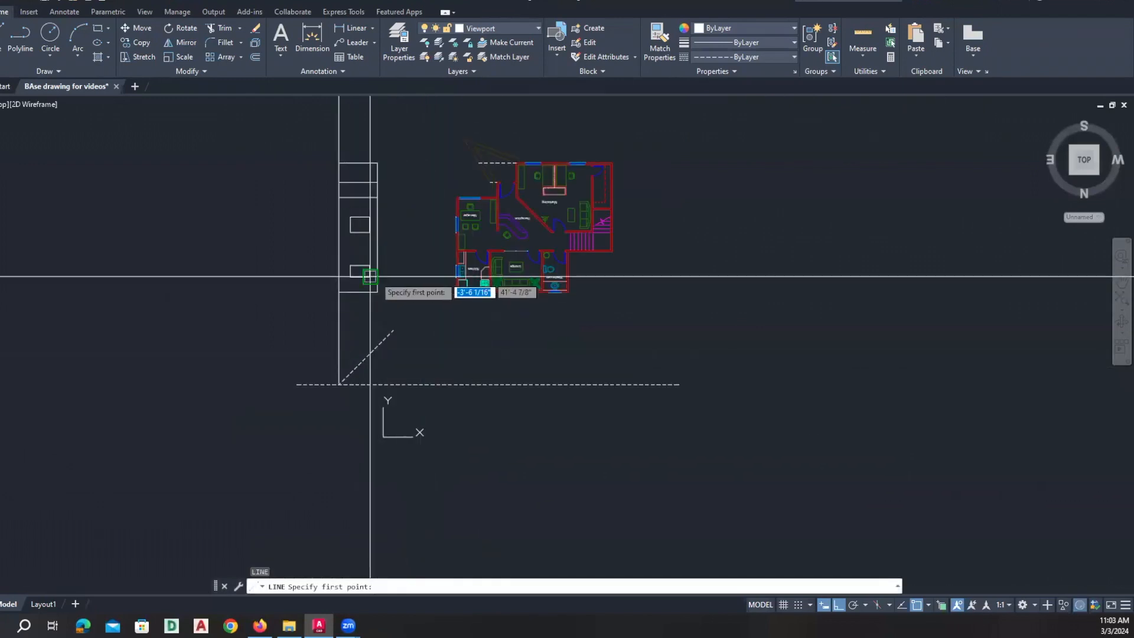
click(378, 292)
click(397, 369)
key(Return)
key(Return)
click(370, 277)
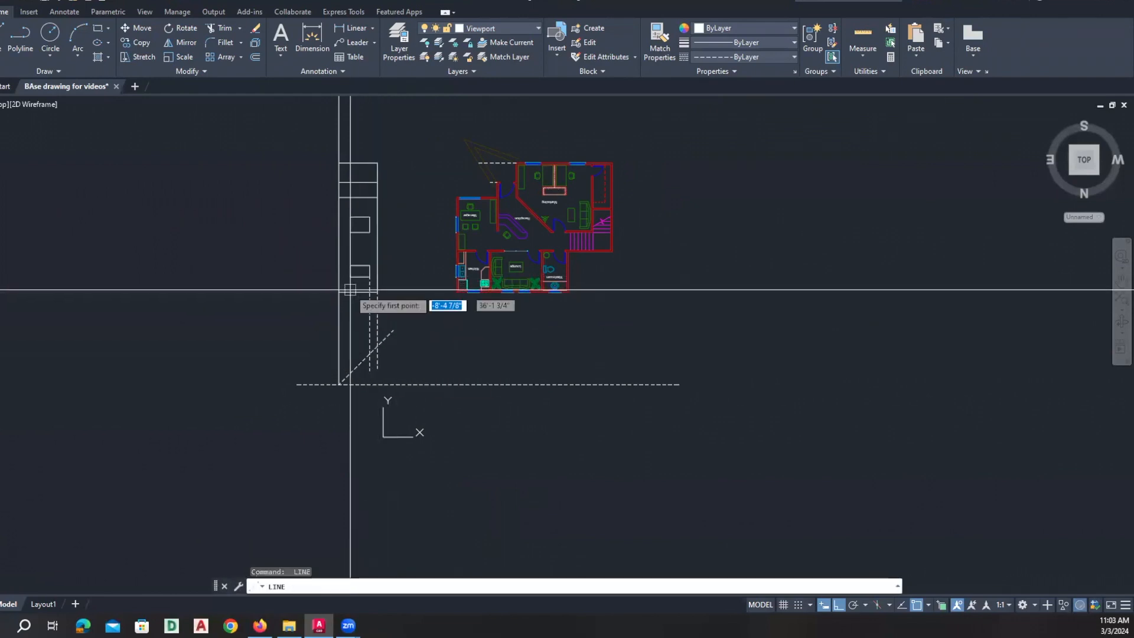
key(Escape)
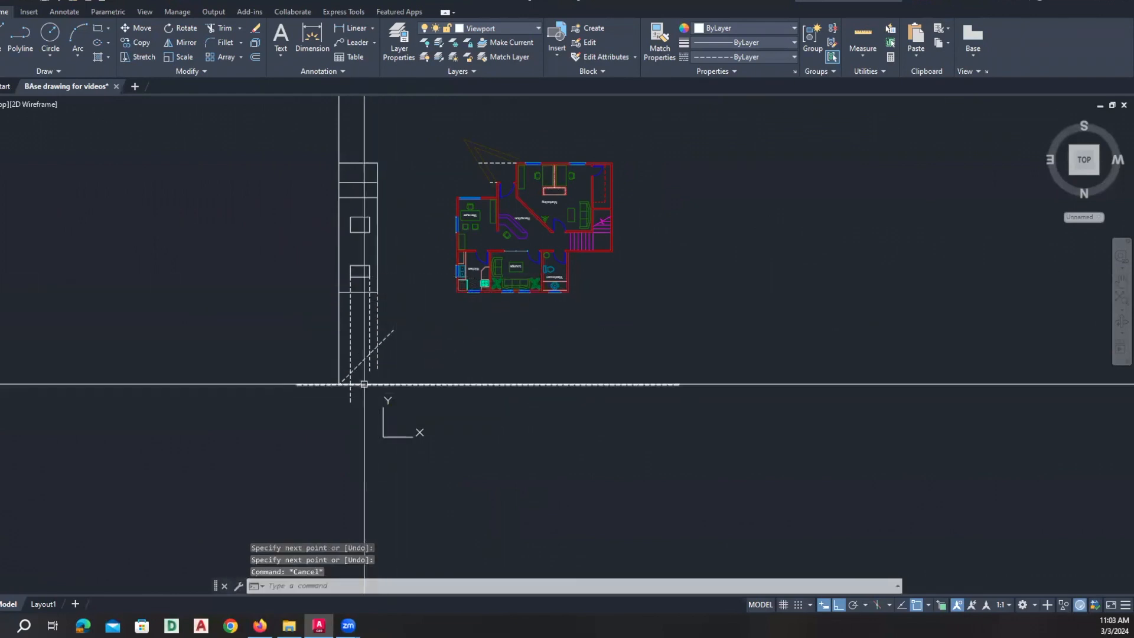
Trim the three vertical guides at the lower 45° line and erase the leftover piece below the ground line.
scroll(364, 383, up, 4)
text(tr)
key(Return)
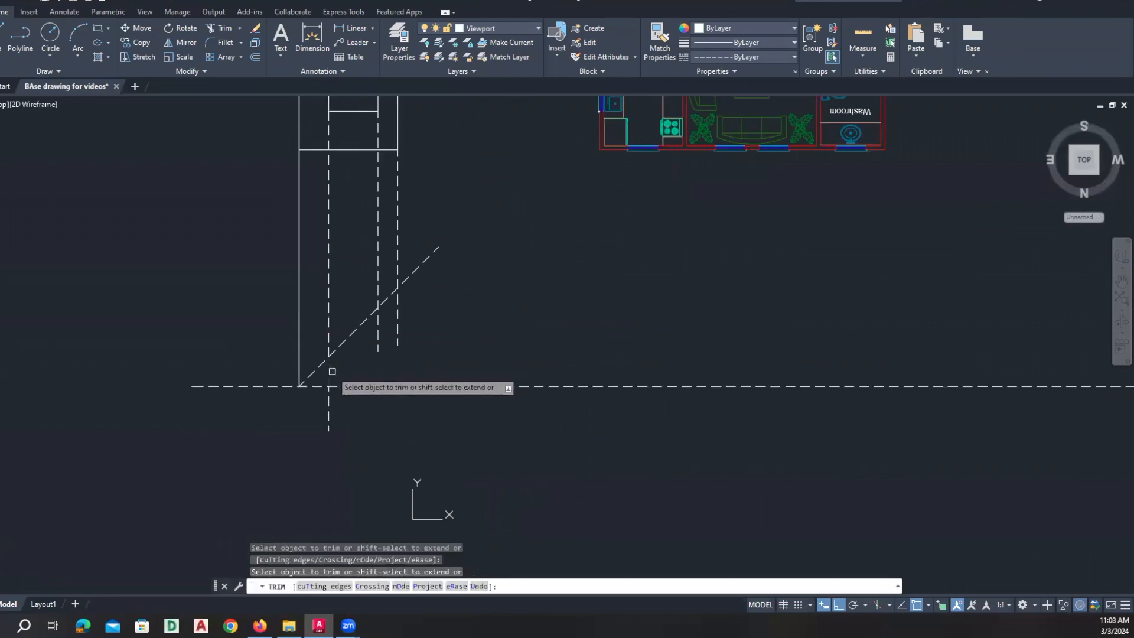
key(Escape)
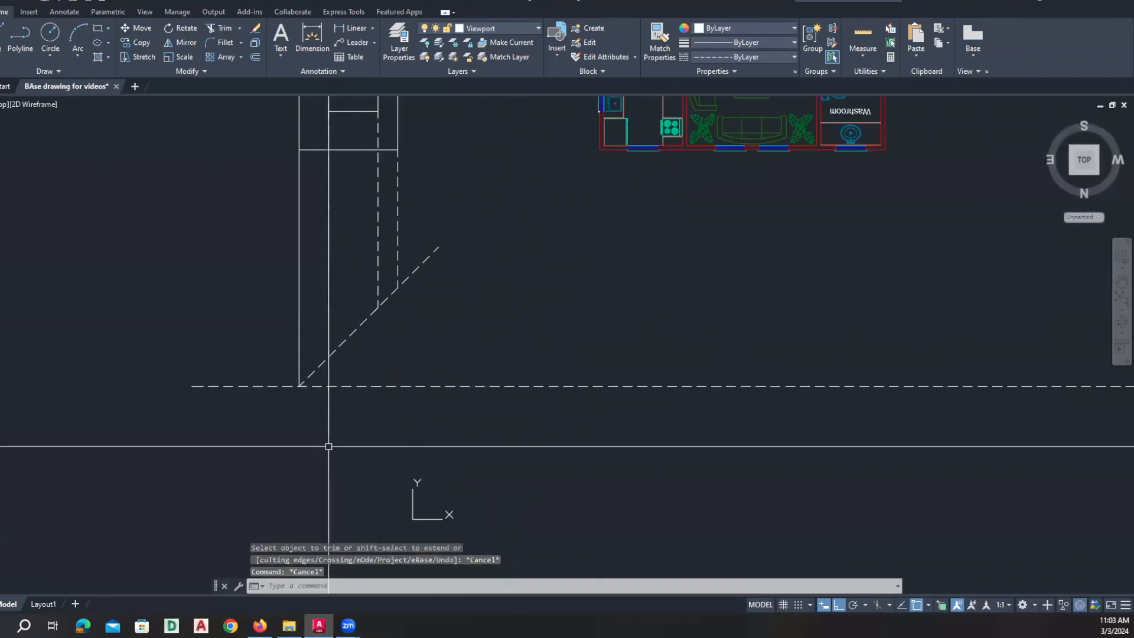
text(e)
key(Return)
click(338, 437)
click(321, 418)
key(Return)
Draw a horizontal guide from the wall-top guide's intersection with the 45° line across the area below the floor plan.
scroll(362, 425, down, 5)
text(l)
key(Return)
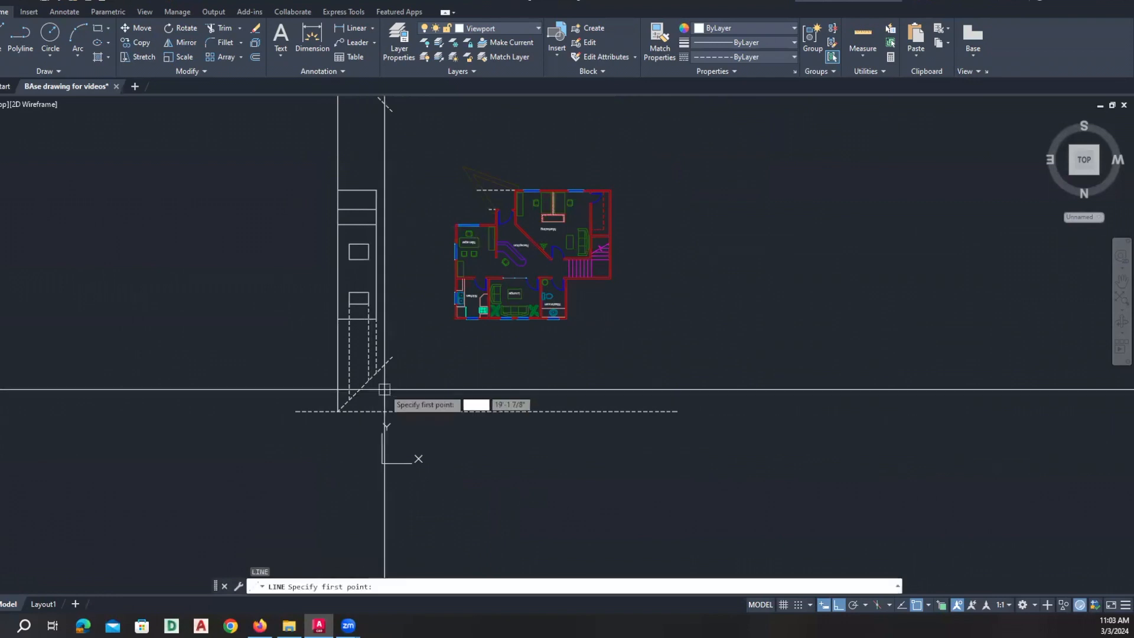
click(600, 373)
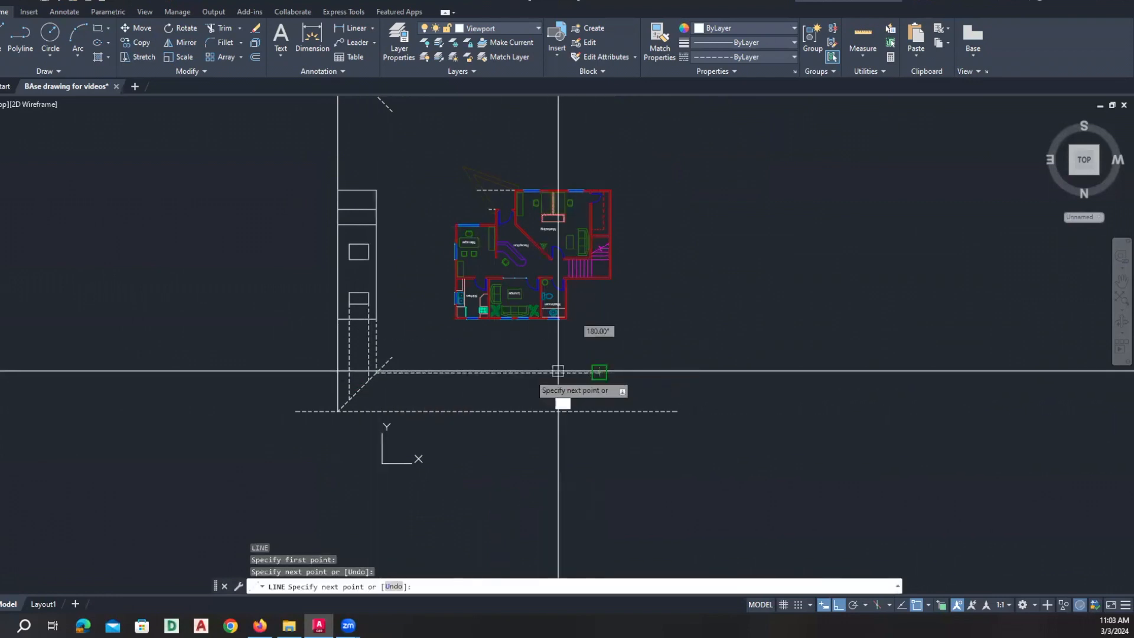
key(Escape)
Draw horizontal guides from the window head and sill guides' intersections with the 45° line, extending below the floor plan.
key(Return)
scroll(381, 405, up, 4)
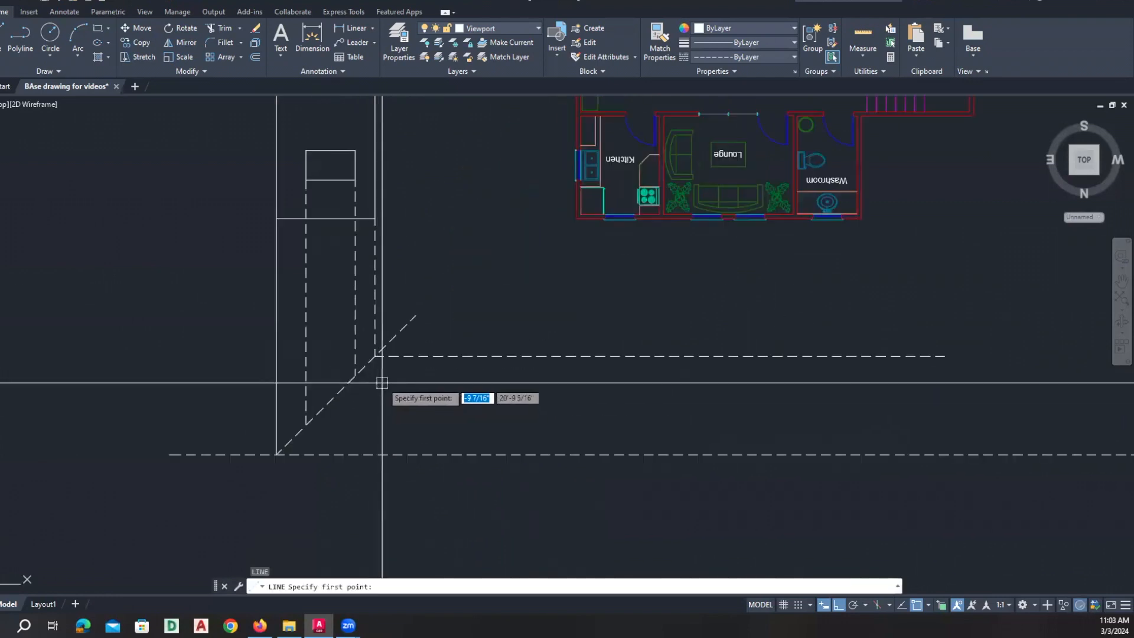
click(355, 374)
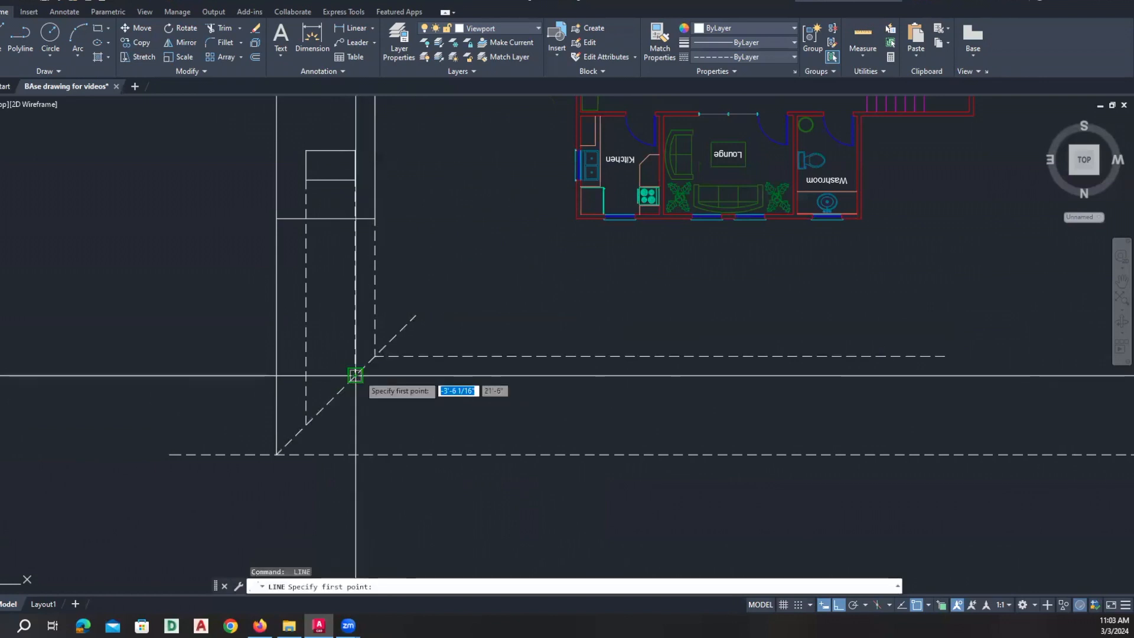
click(958, 388)
key(Escape)
key(Return)
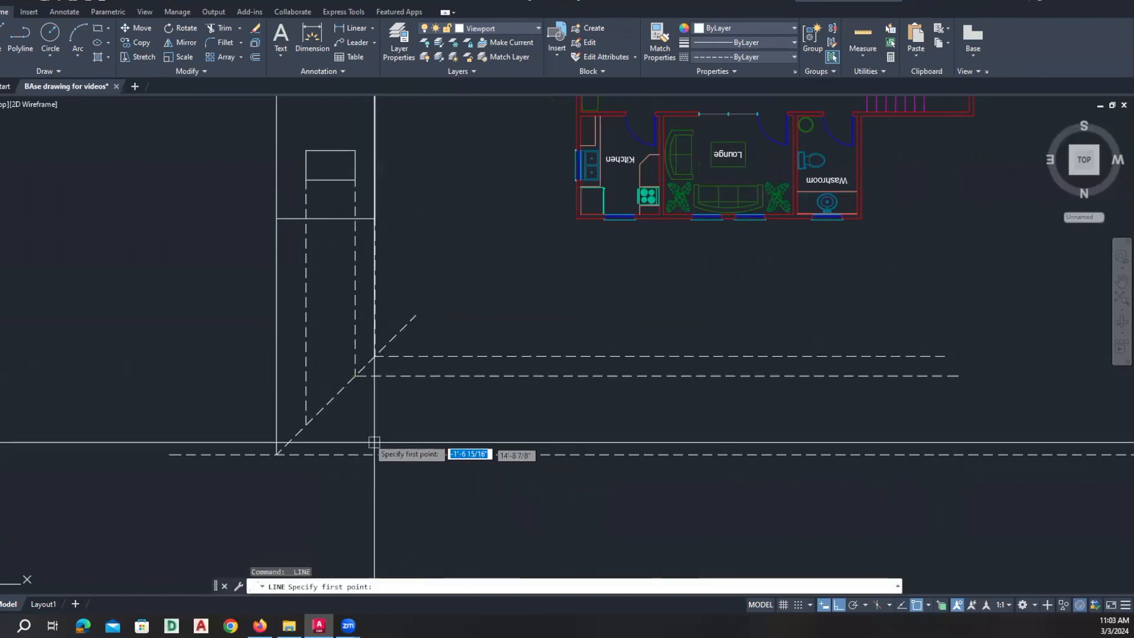
click(307, 423)
click(1010, 425)
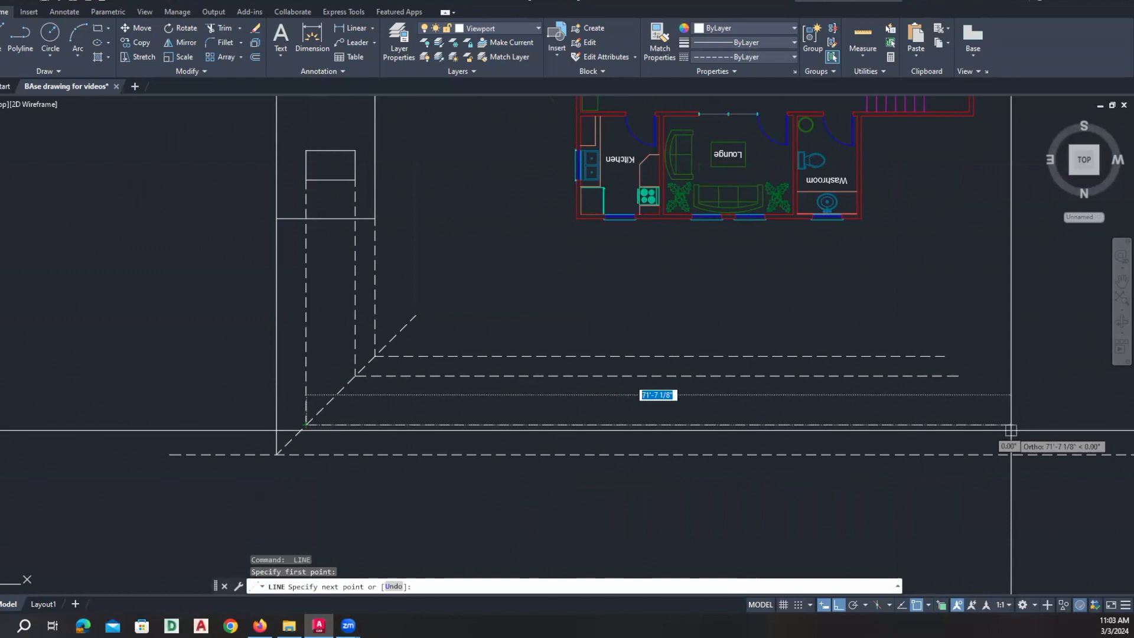
key(Return)
Draw a vertical guide from the floor plan's outer kitchen corner down past the ground line.
key(Return)
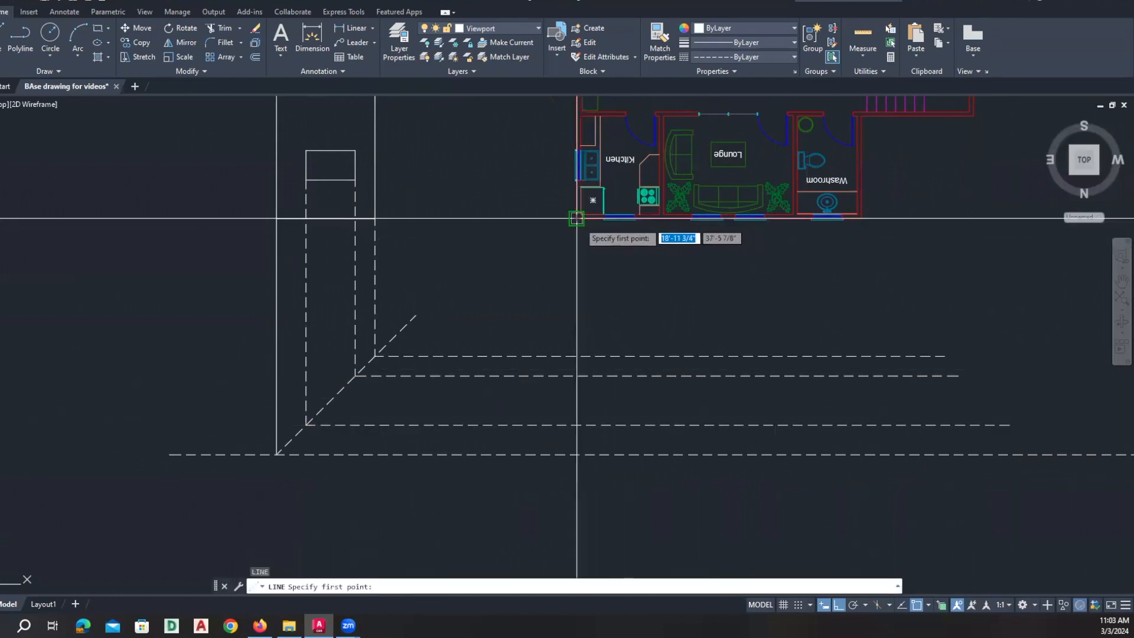
click(577, 219)
click(647, 529)
key(Return)
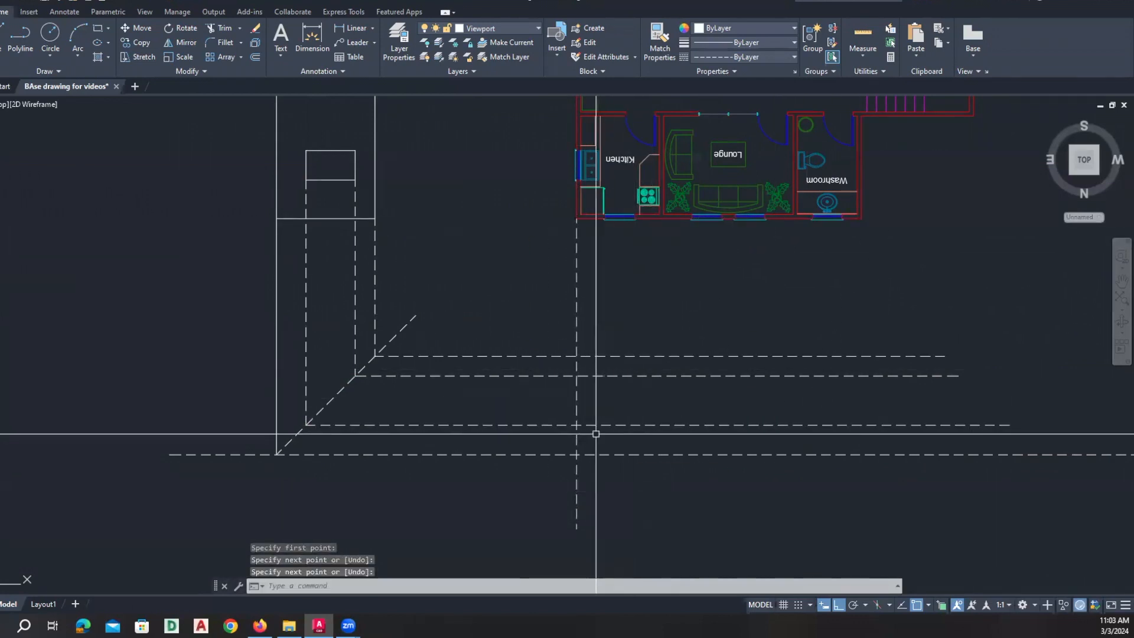
Copy the vertical guide from the kitchen corner to both edges of the kitchen window and the near edge of the first lounge window.
text(co)
key(Return)
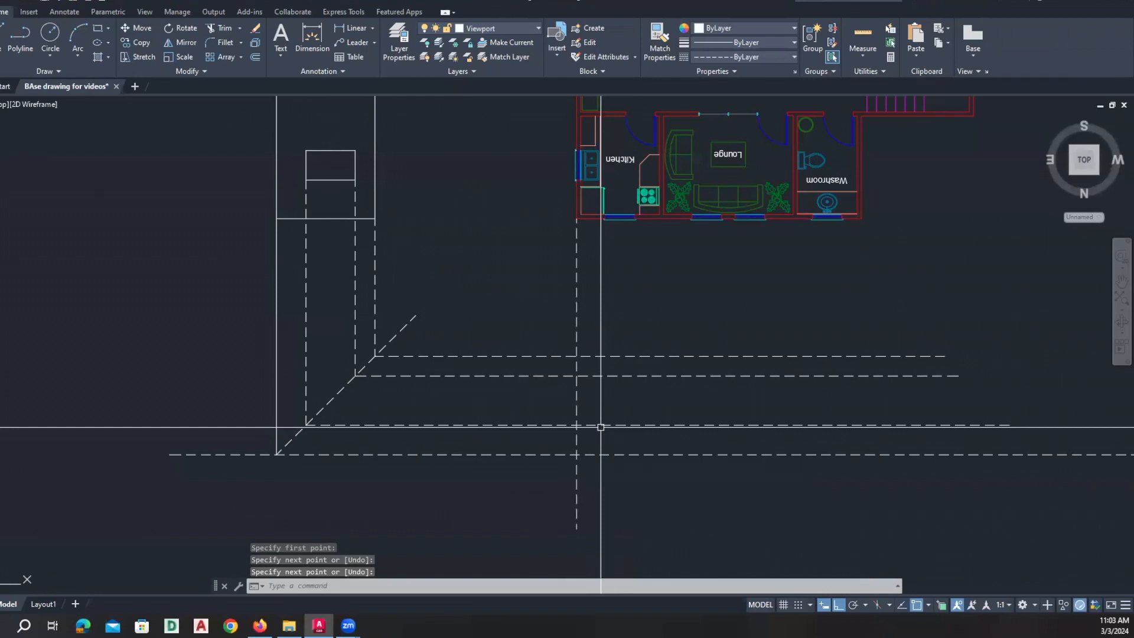
click(598, 286)
click(560, 256)
key(Return)
click(577, 219)
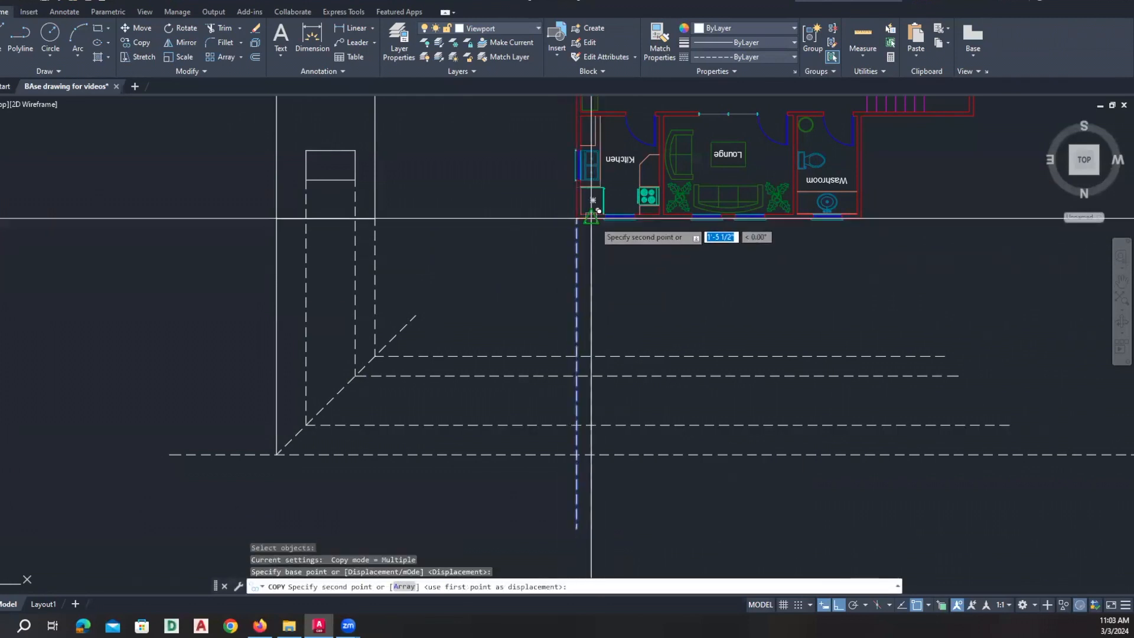
scroll(610, 220, up, 3)
click(625, 209)
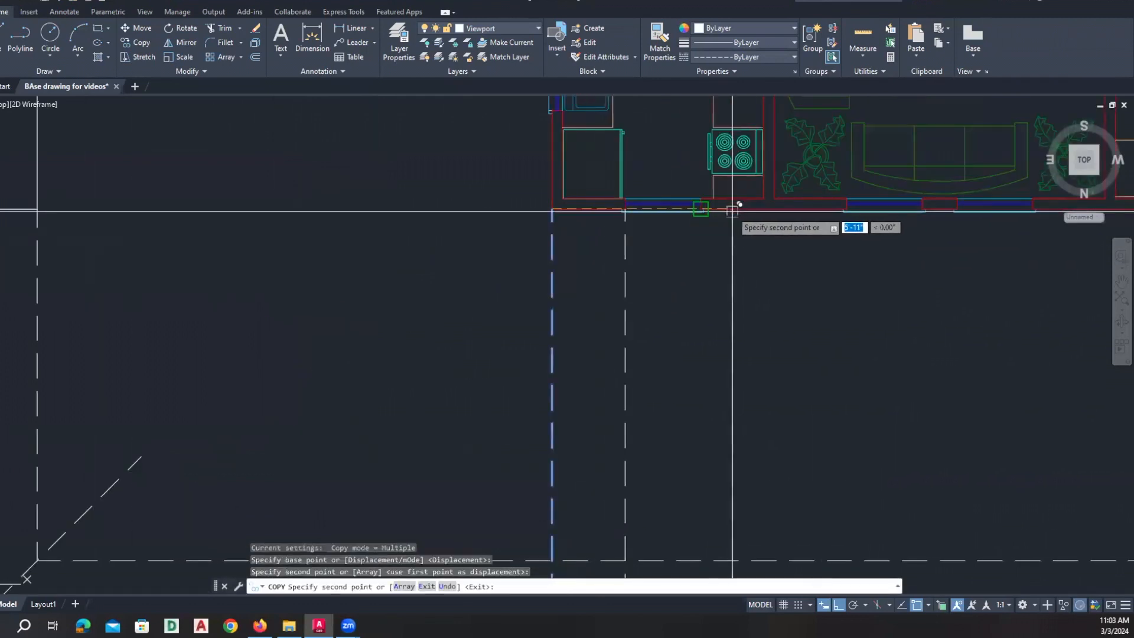
click(701, 209)
scroll(755, 258, down, 4)
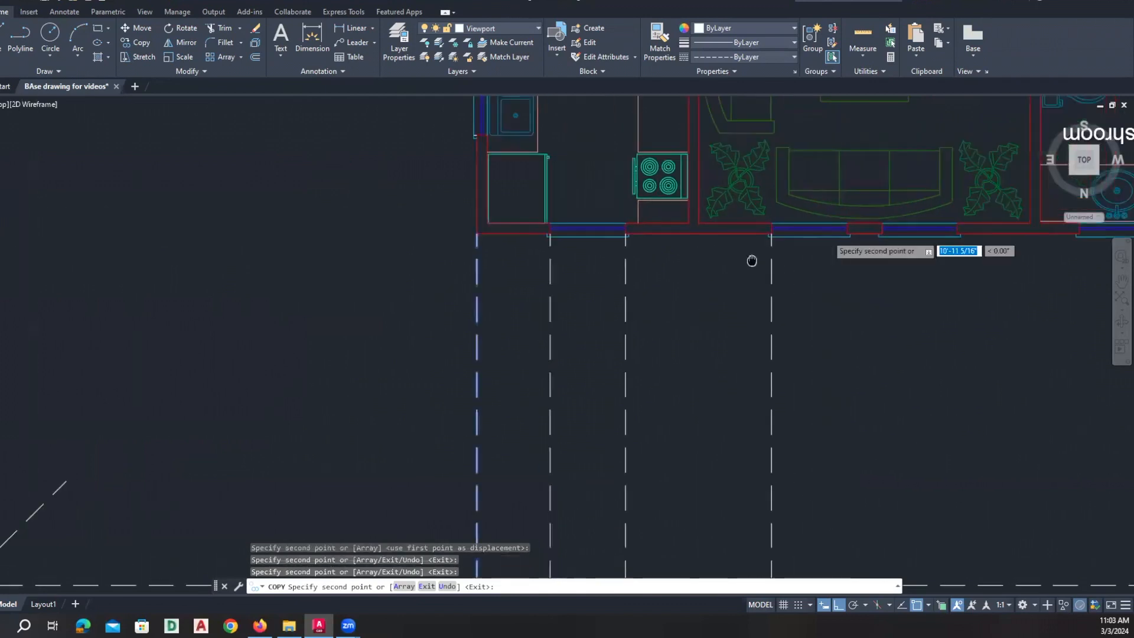
Continue copying the vertical guide to the first lounge window's far edge and both edges of the second lounge window.
scroll(598, 228, up, 6)
click(556, 221)
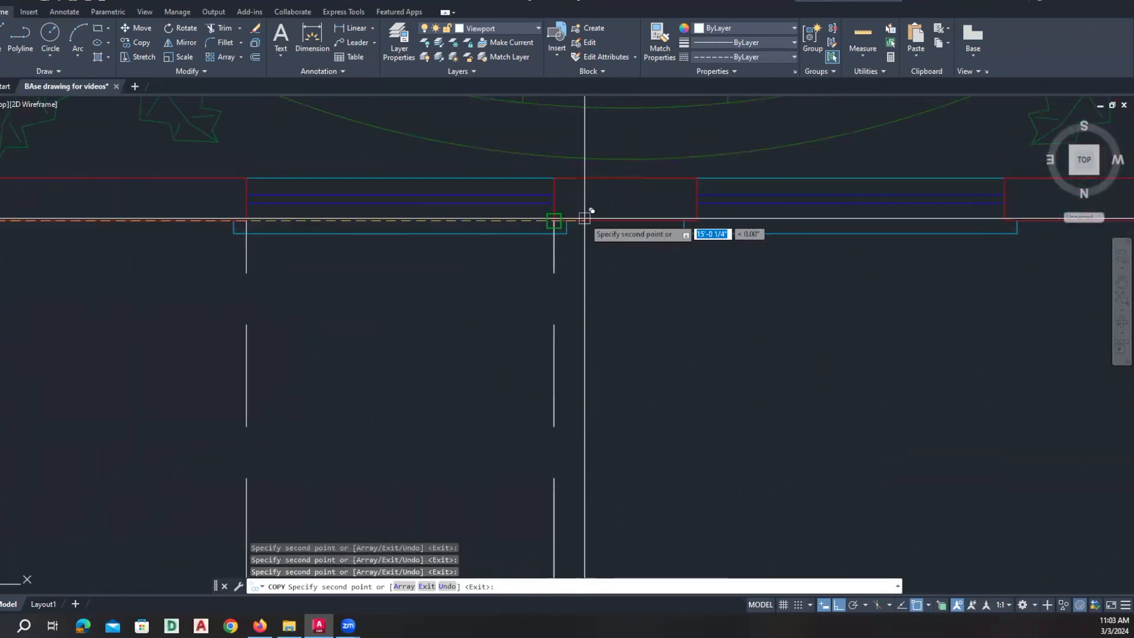
click(697, 220)
scroll(658, 258, down, 1)
click(874, 238)
middle_drag(891, 256, 599, 336)
scroll(599, 335, down, 1)
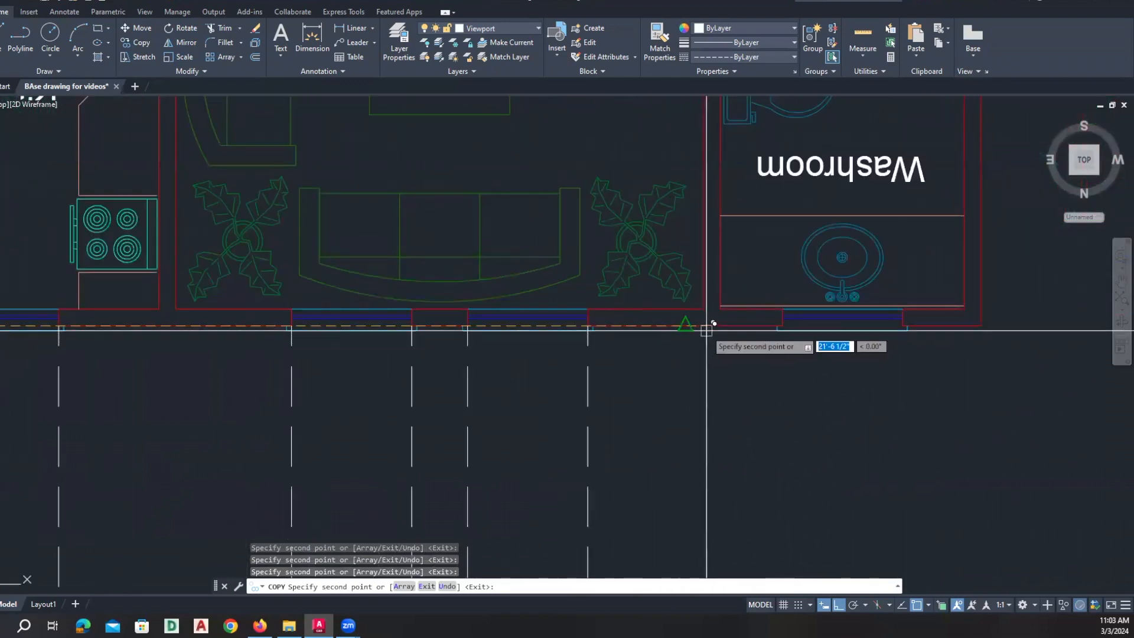
Copy the vertical guide to both edges of the washroom window and to the outer washroom corner, finishing the copying.
click(782, 330)
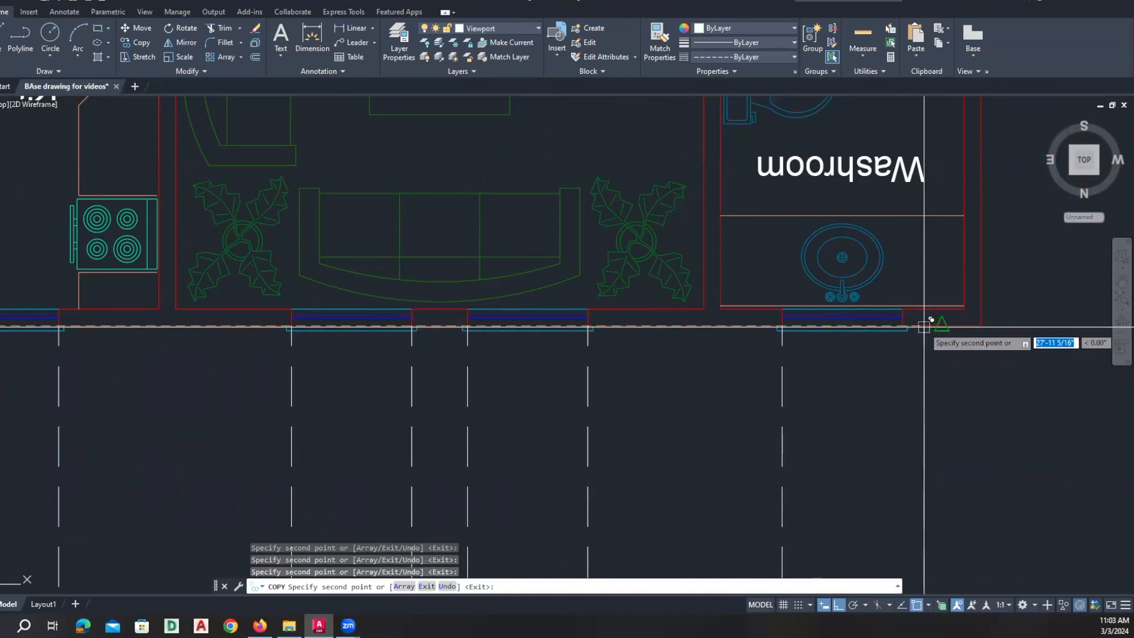
click(907, 329)
click(980, 326)
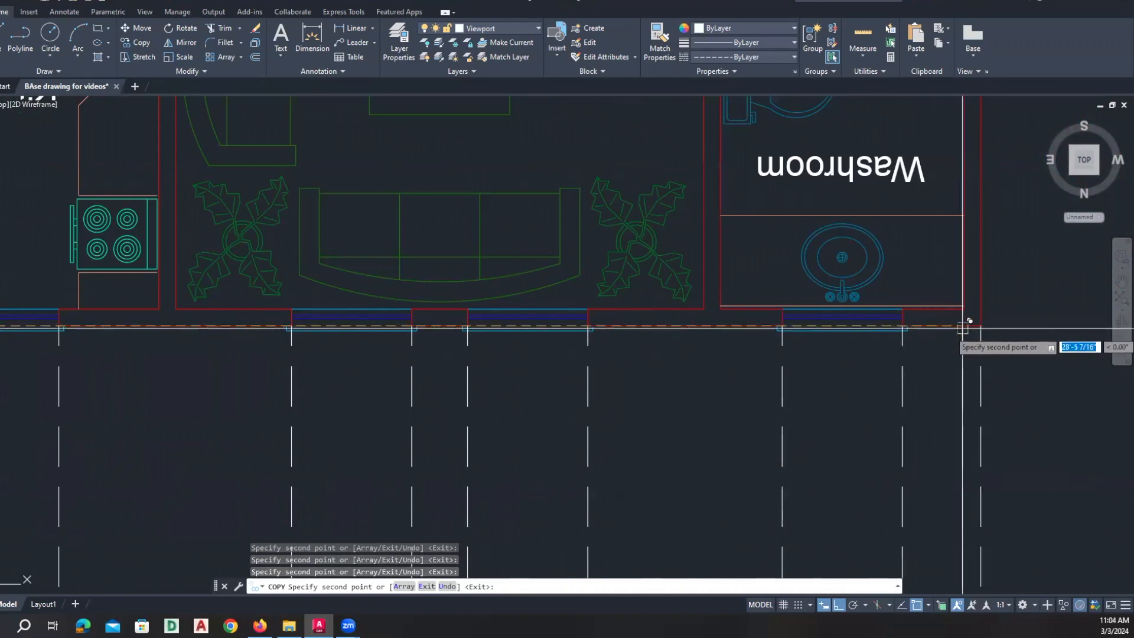
key(Return)
Examine the grid of projected guides below the floor plan together with the existing elevations.
scroll(845, 360, down, 2)
middle_drag(862, 385, 818, 364)
scroll(818, 364, down, 2)
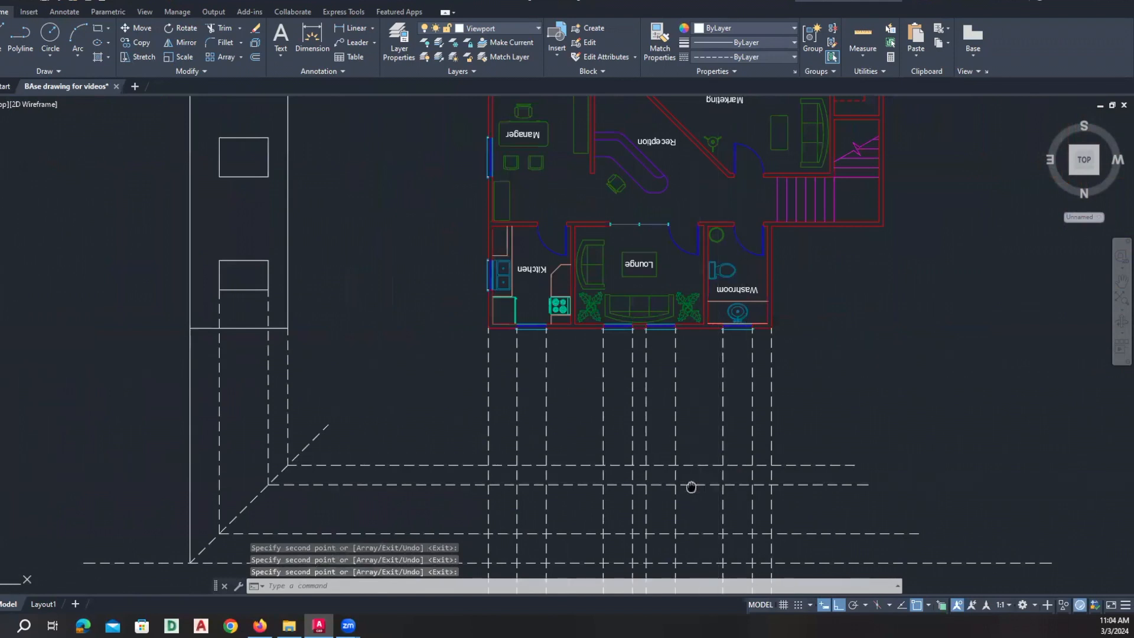
scroll(697, 478, down, 2)
scroll(746, 407, up, 1)
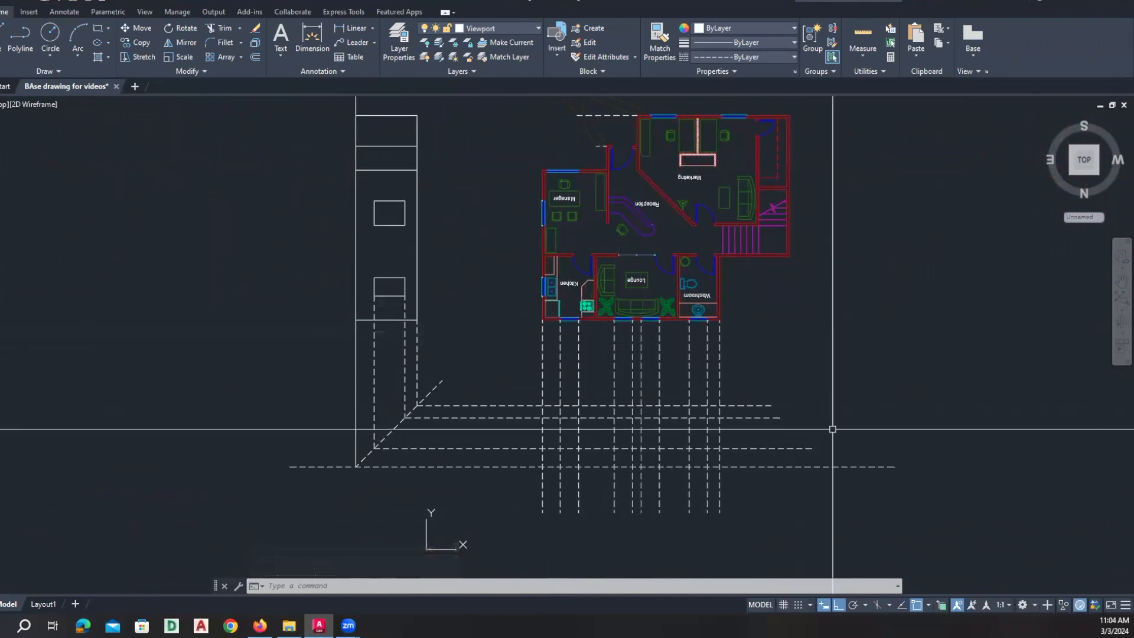
scroll(831, 395, down, 5)
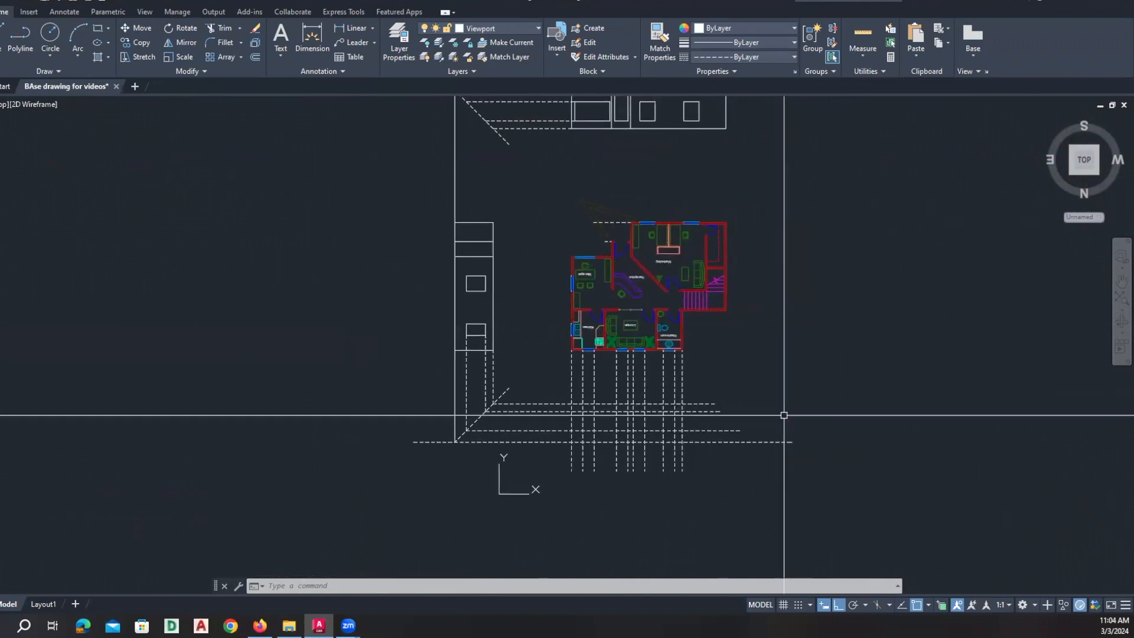
middle_drag(815, 417, 713, 399)
scroll(697, 404, down, 3)
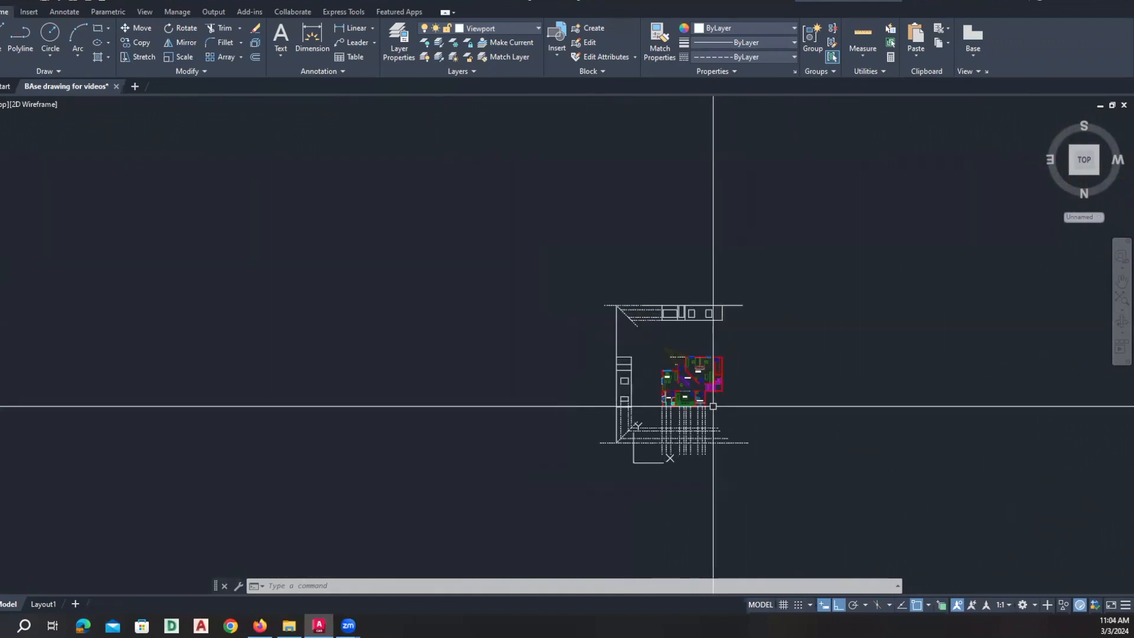
Reset the UCS to World and set the plan view to the World coordinate system.
key(Escape)
key(Escape)
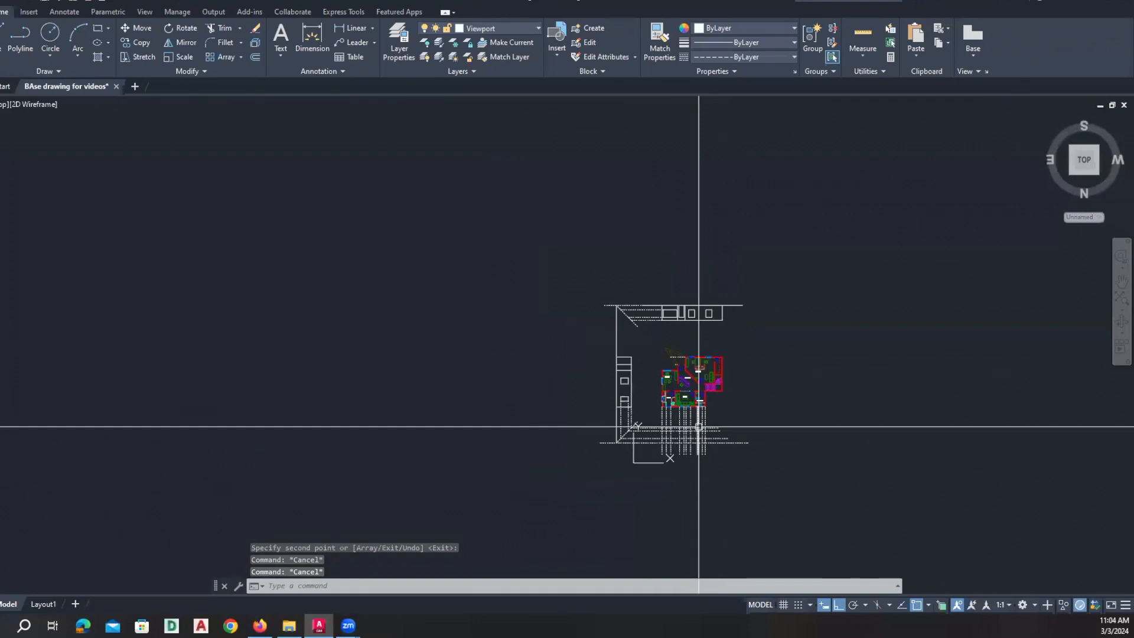
text(ucs)
key(Return)
text(w)
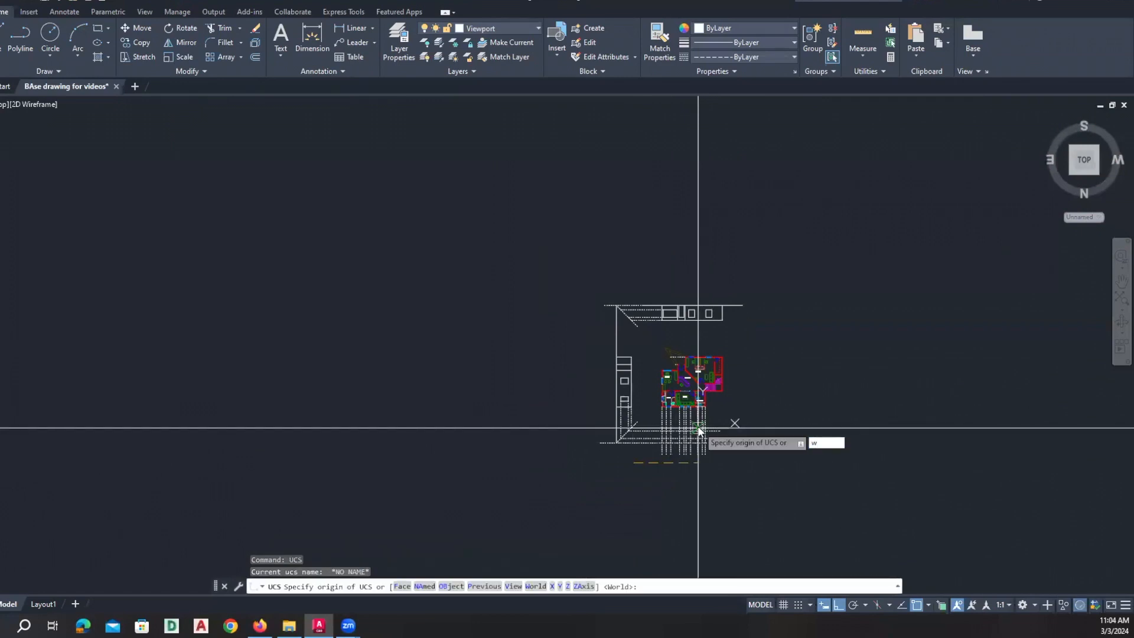
key(Return)
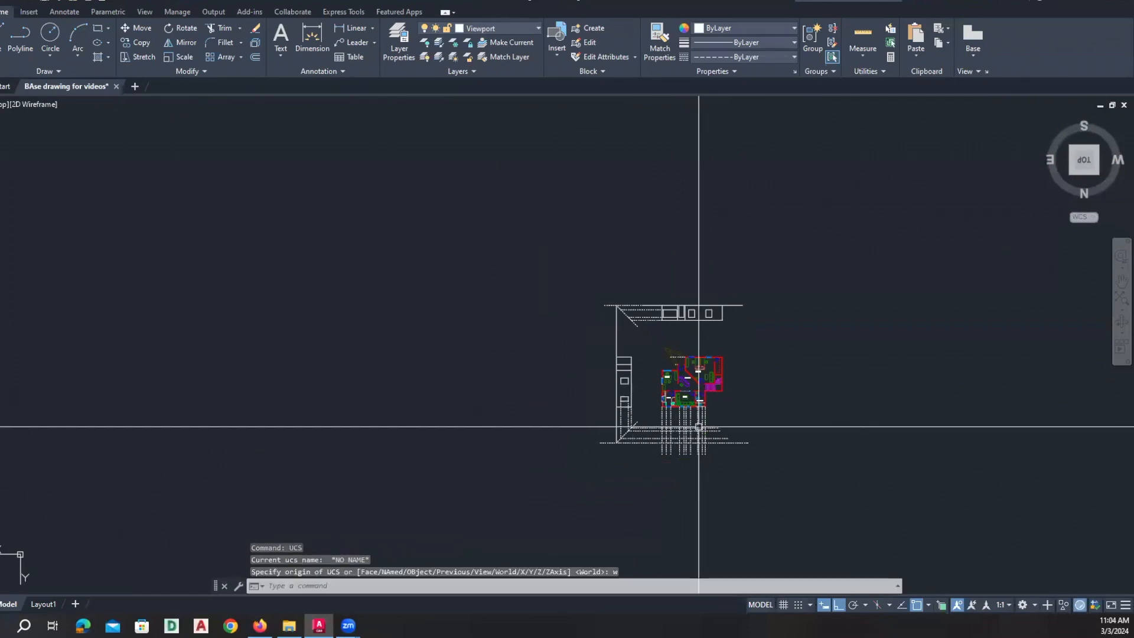
text(plan)
key(Return)
text(w)
key(Return)
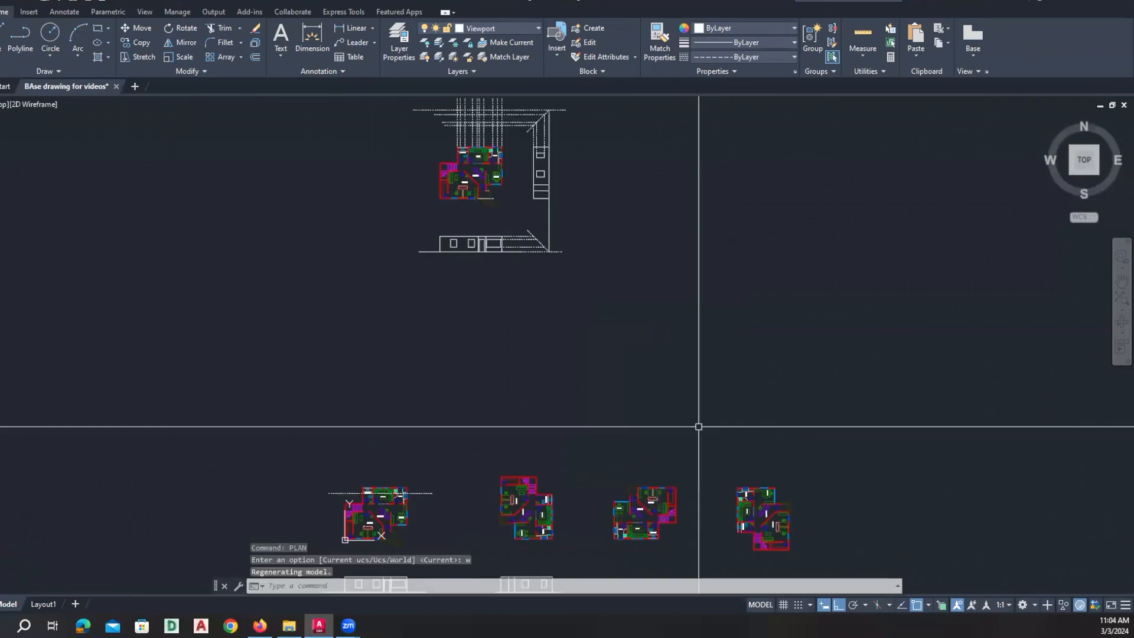
scroll(627, 421, down, 2)
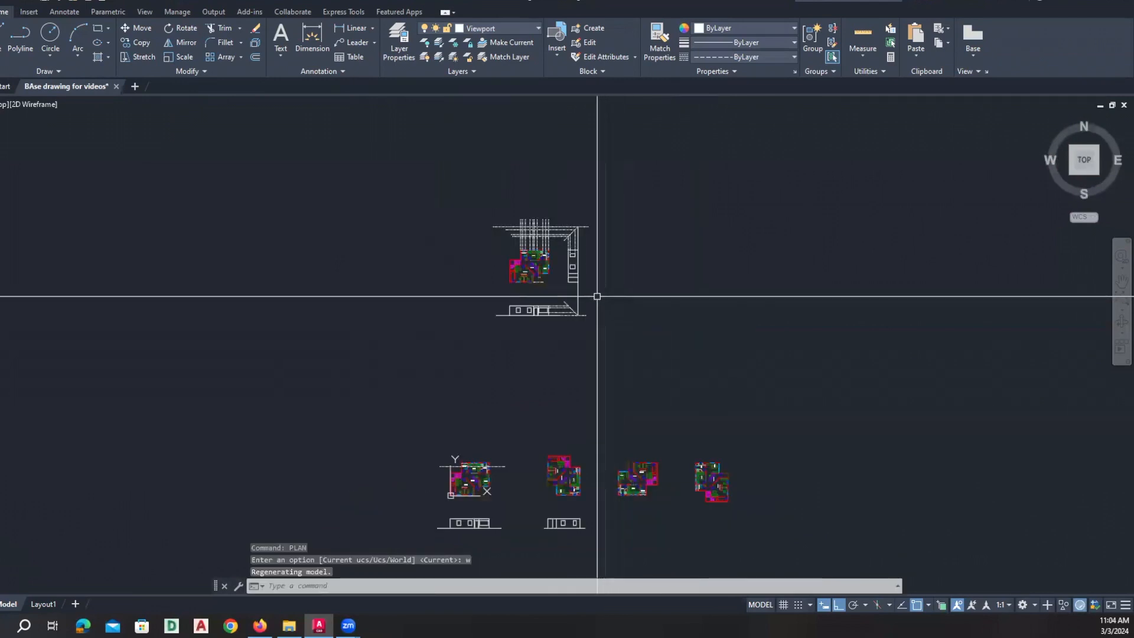
scroll(505, 248, up, 6)
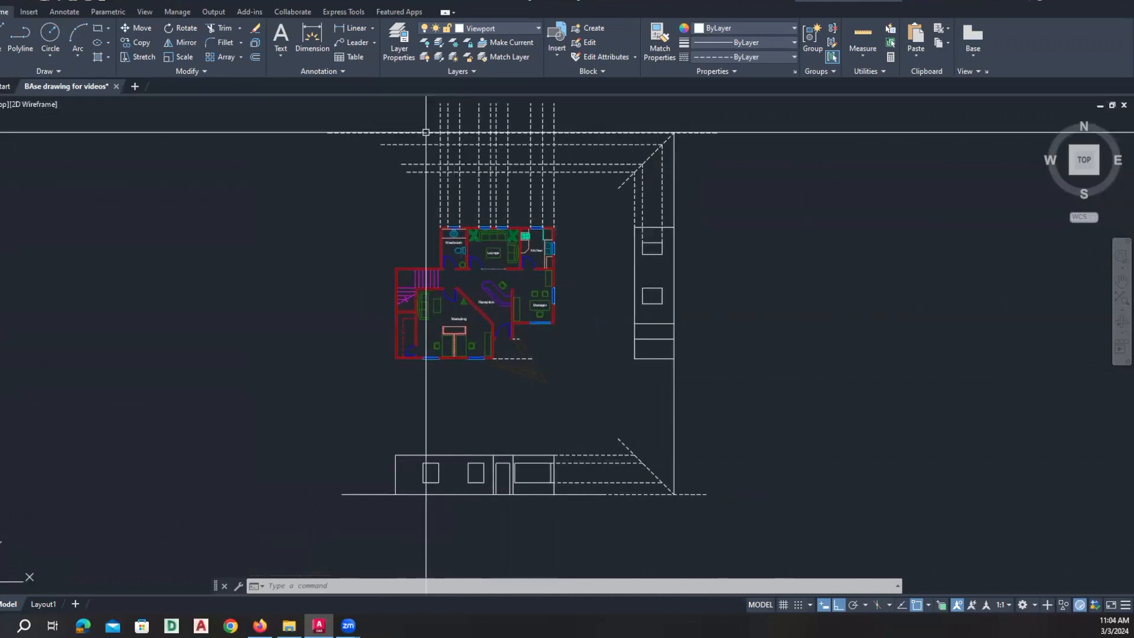
middle_drag(457, 338, 461, 389)
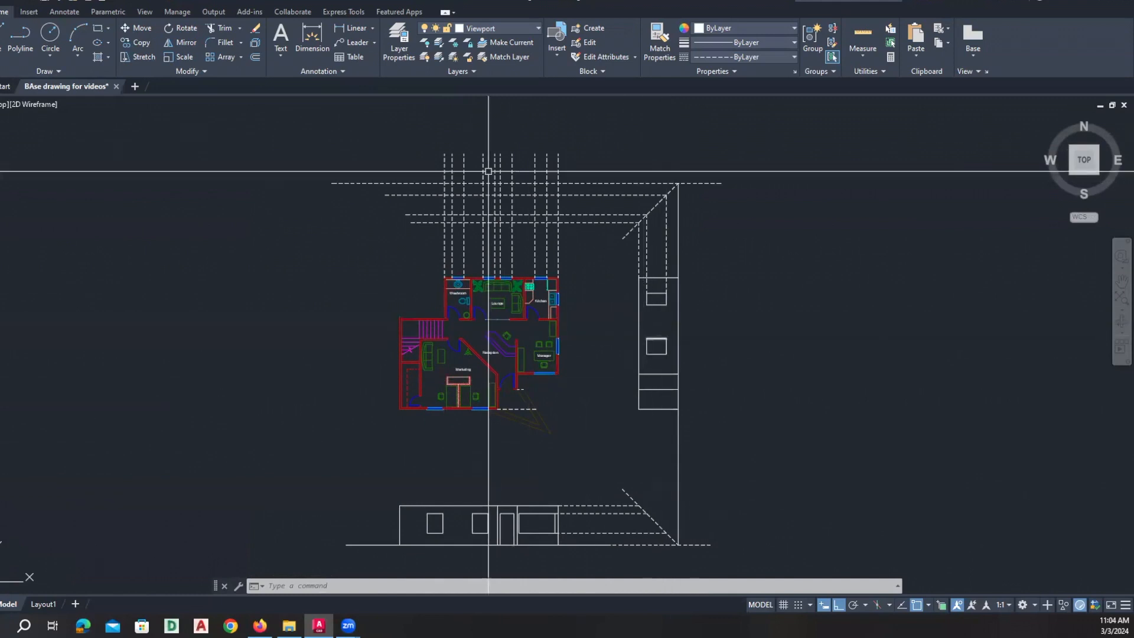
scroll(289, 404, down, 2)
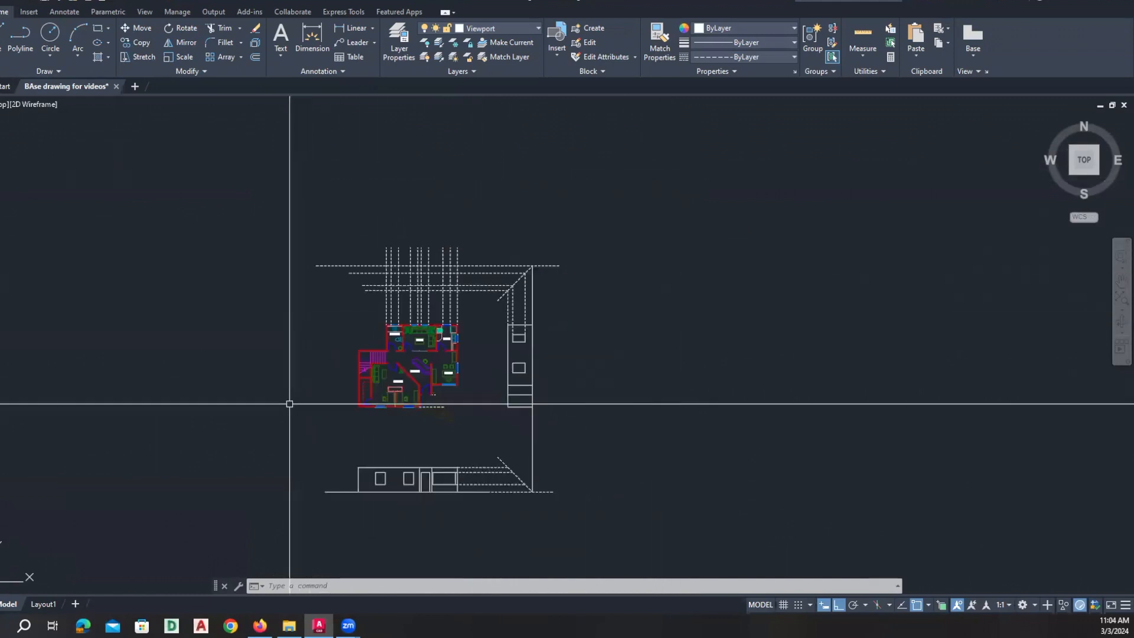
scroll(385, 469, down, 2)
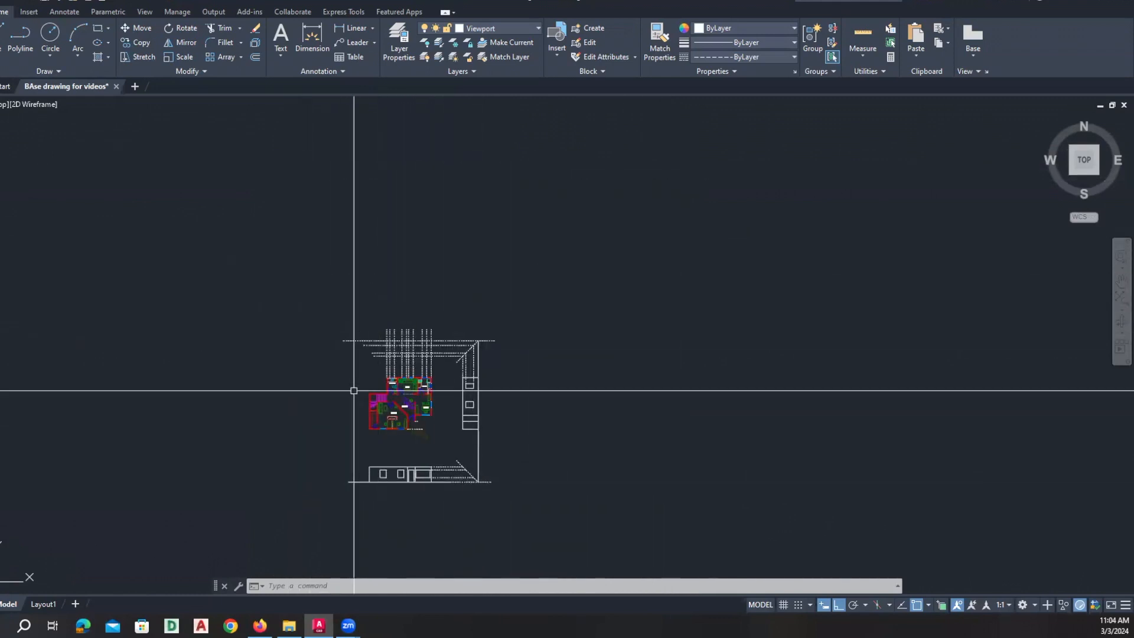
Compare the elevations projected around the floor plan with the row of rotated plan copies and their elevations below.
scroll(385, 451, up, 4)
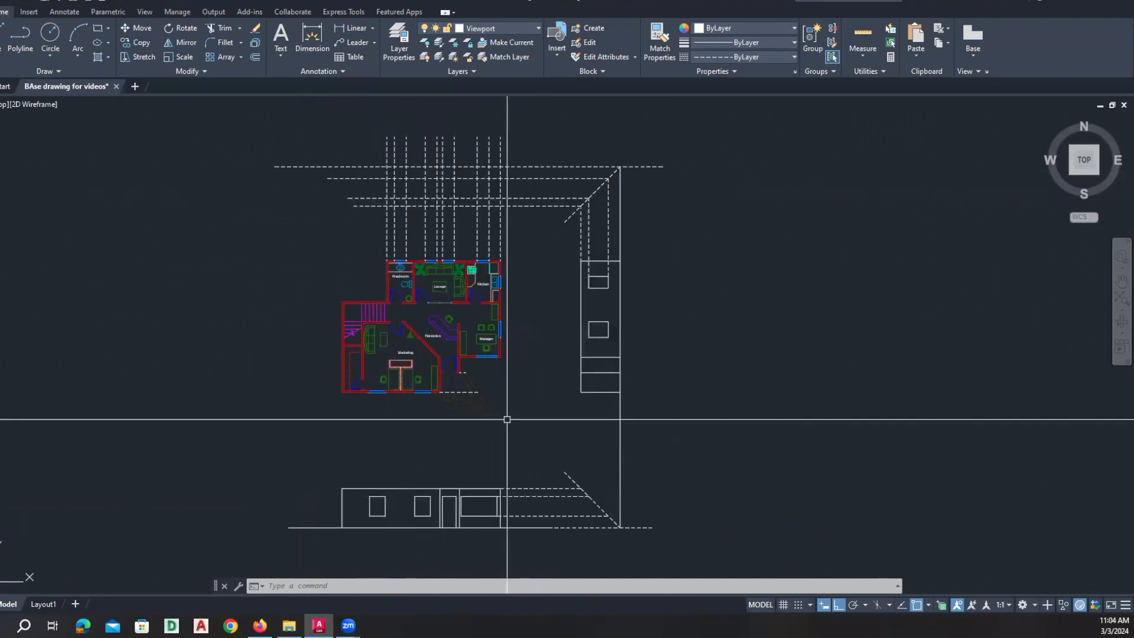
scroll(507, 419, up, 4)
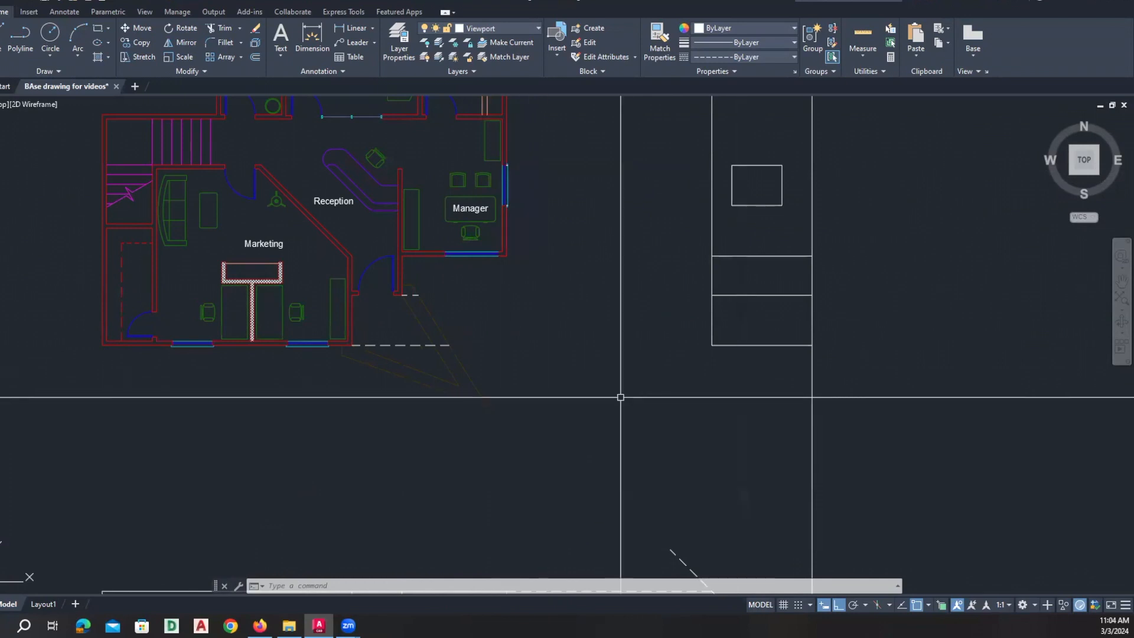
scroll(621, 397, down, 2)
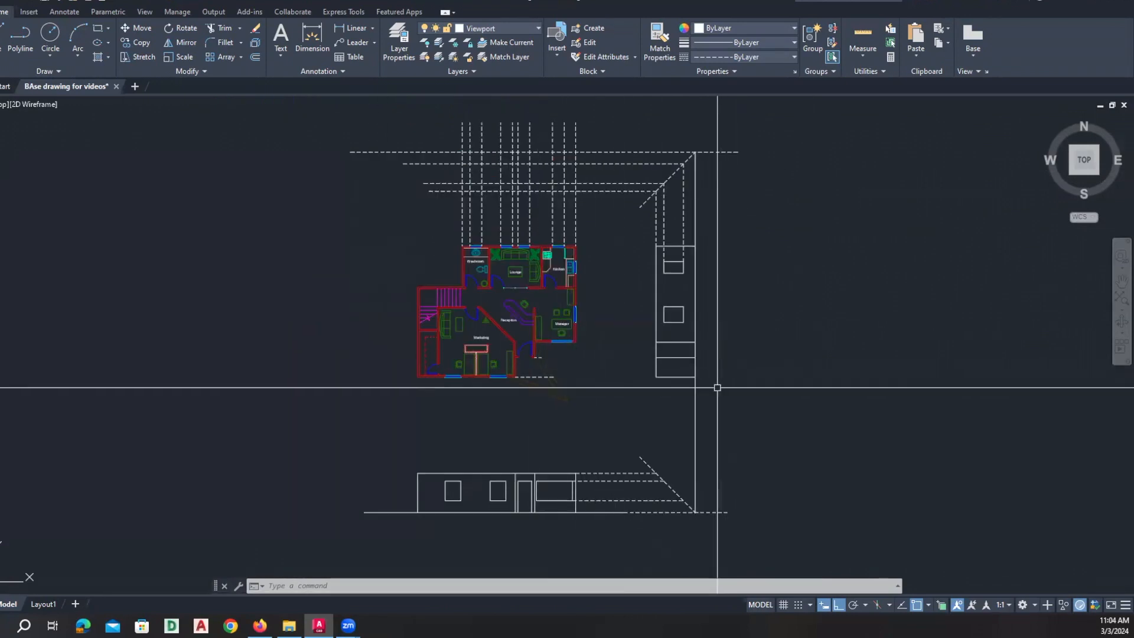
scroll(387, 417, down, 6)
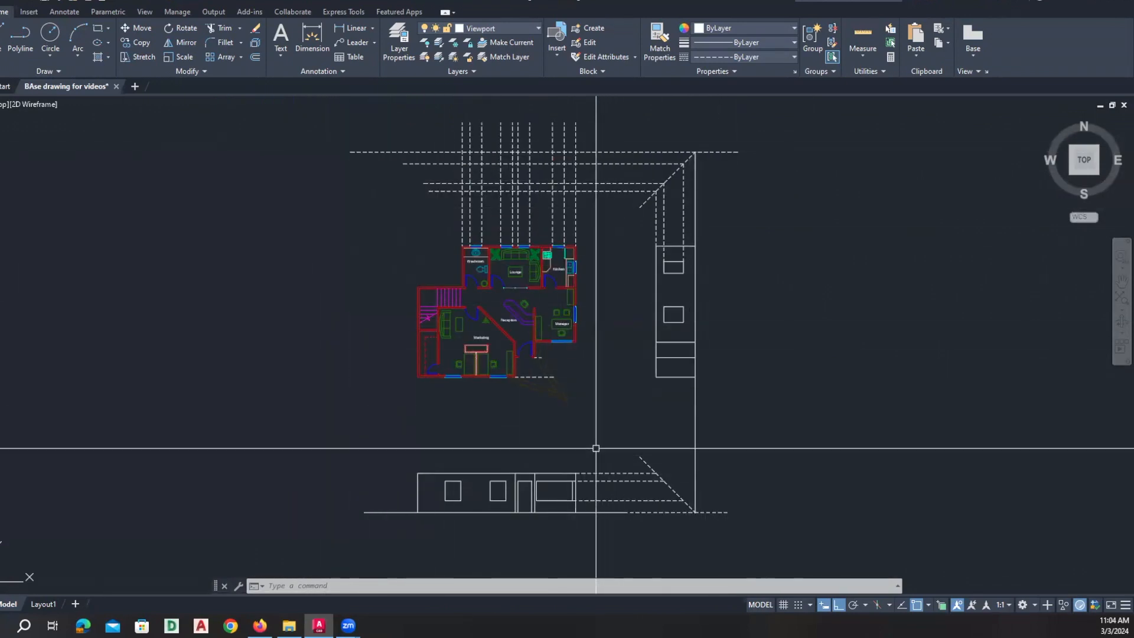
scroll(468, 430, up, 3)
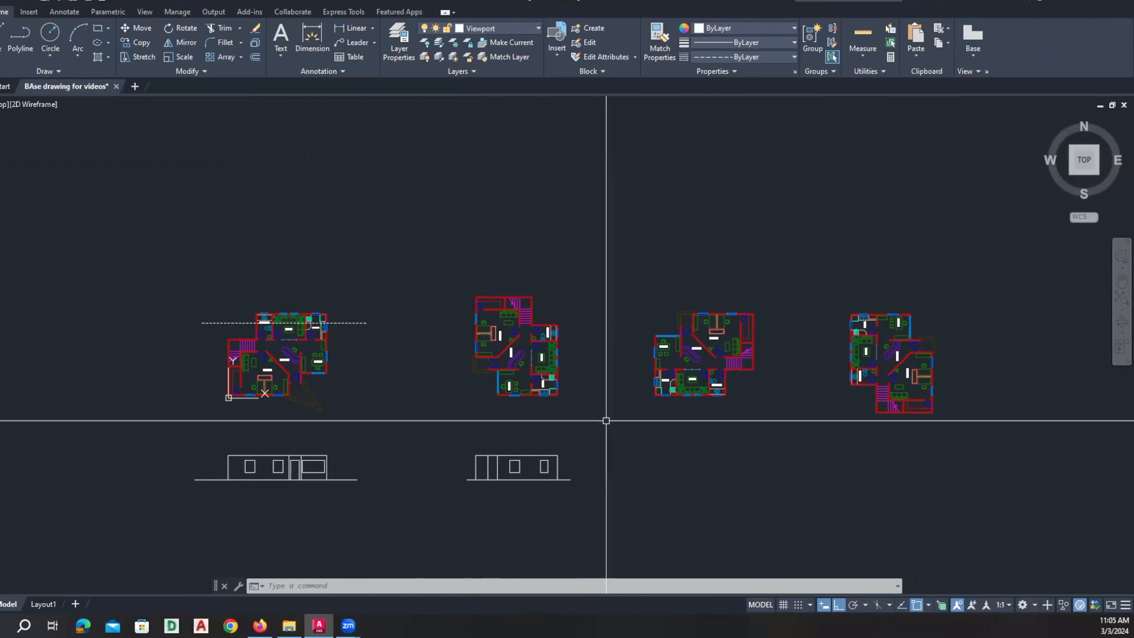
scroll(607, 422, down, 1)
middle_drag(588, 265, 541, 537)
scroll(444, 331, up, 4)
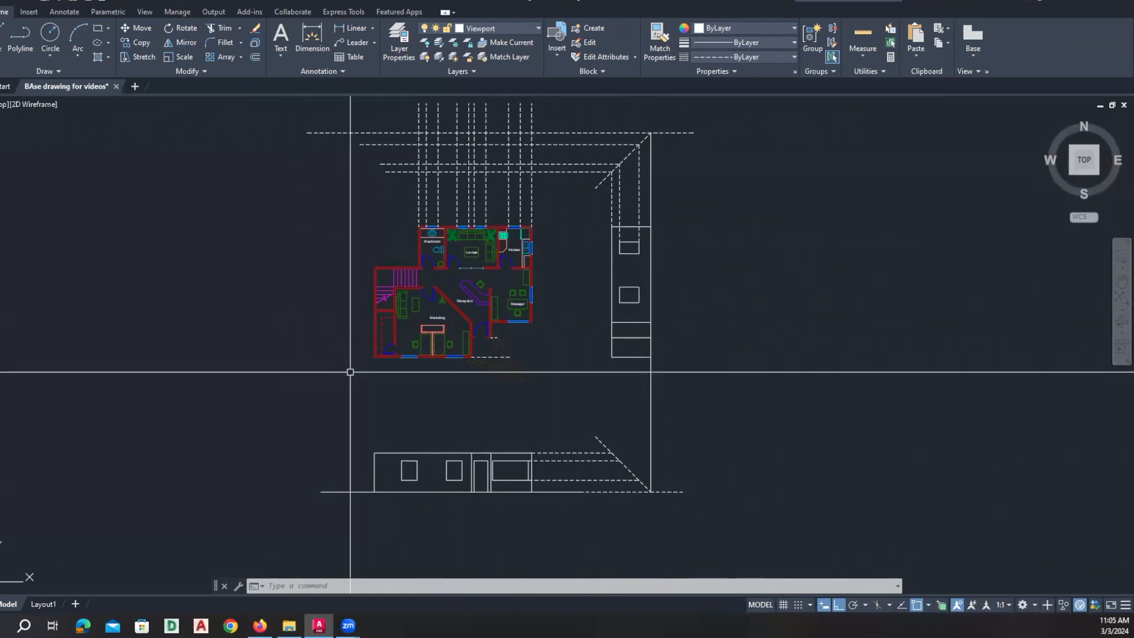
scroll(350, 373, down, 4)
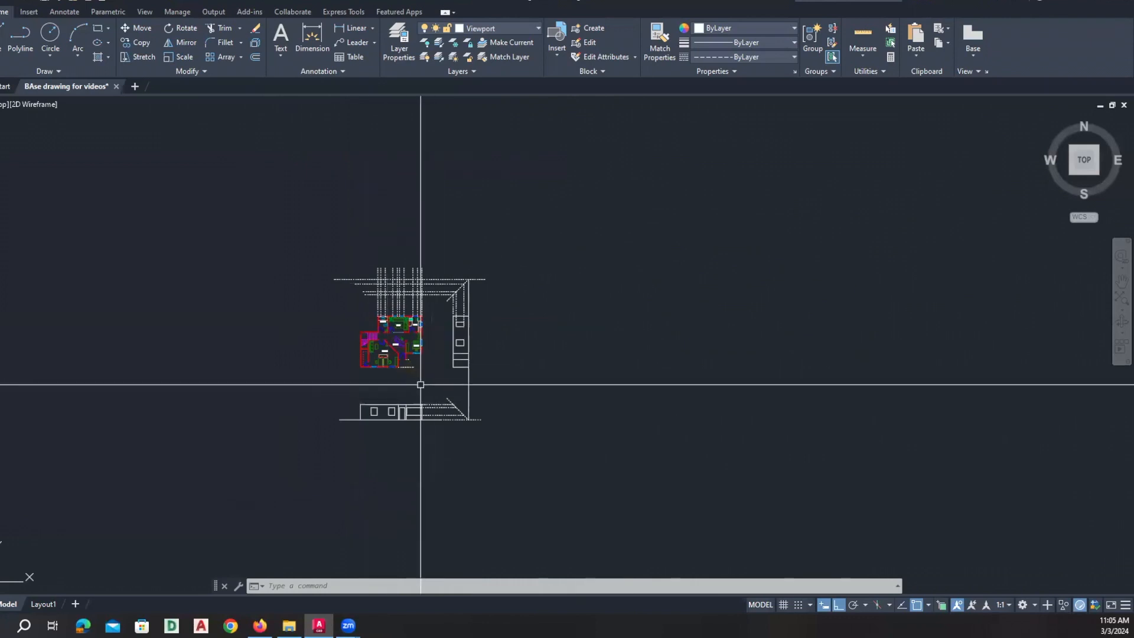
scroll(418, 384, down, 3)
scroll(432, 410, up, 2)
middle_drag(340, 372, 374, 391)
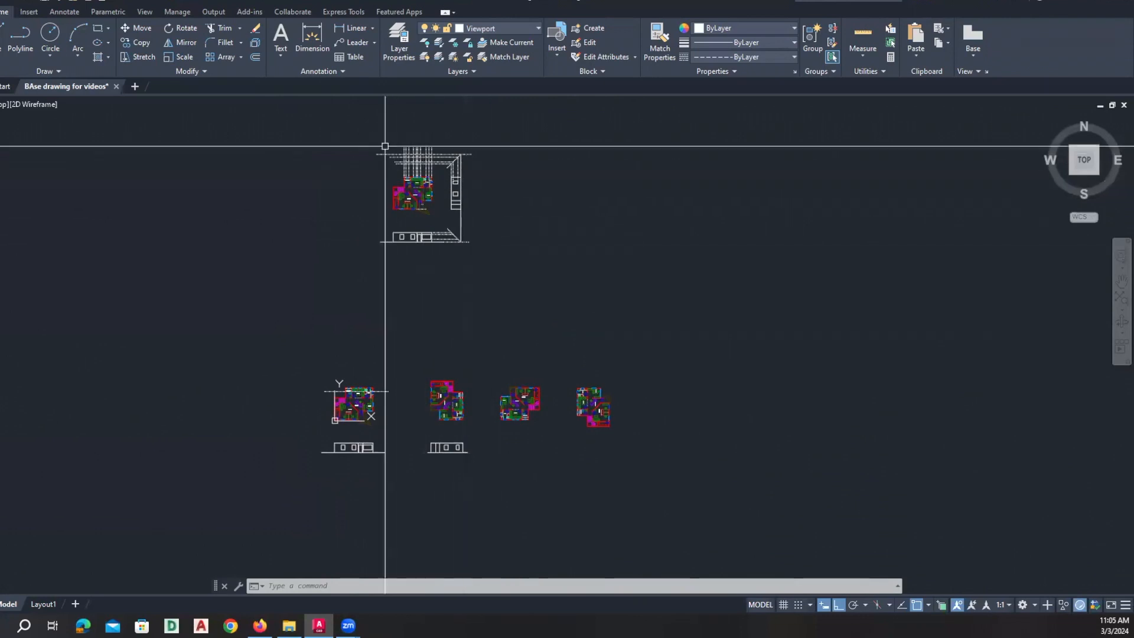
scroll(438, 439, up, 2)
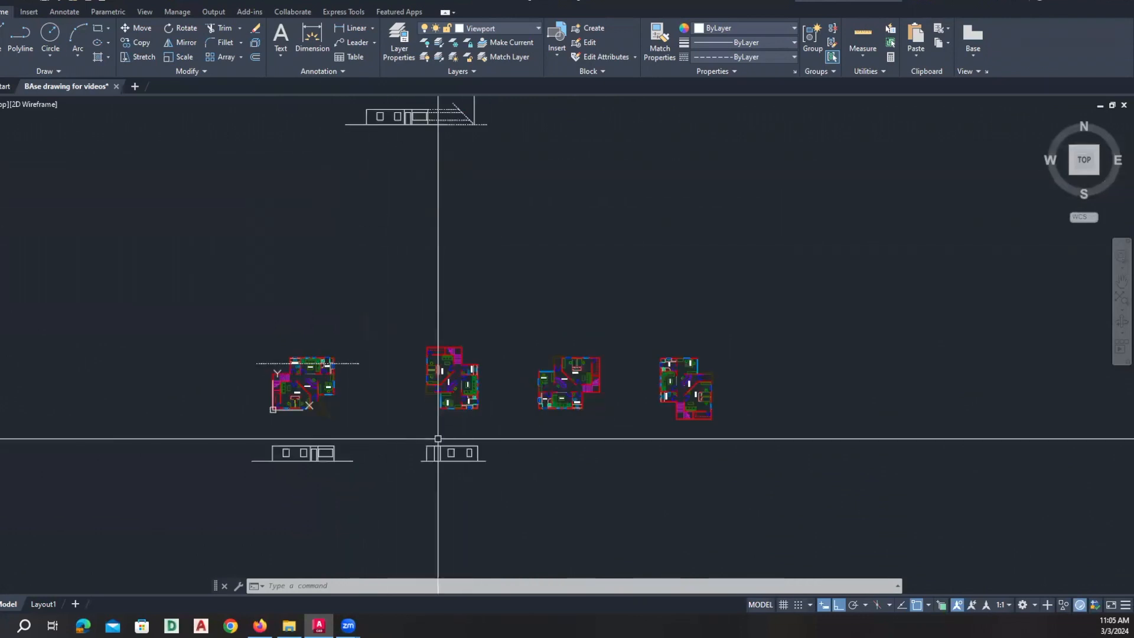
scroll(438, 439, down, 2)
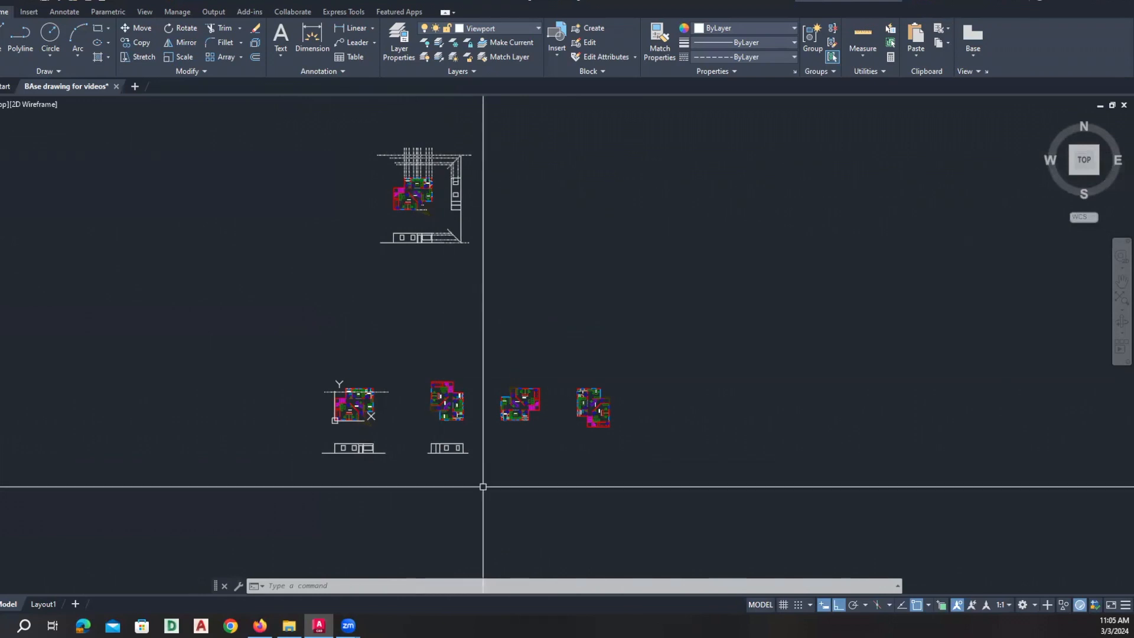
scroll(412, 404, up, 2)
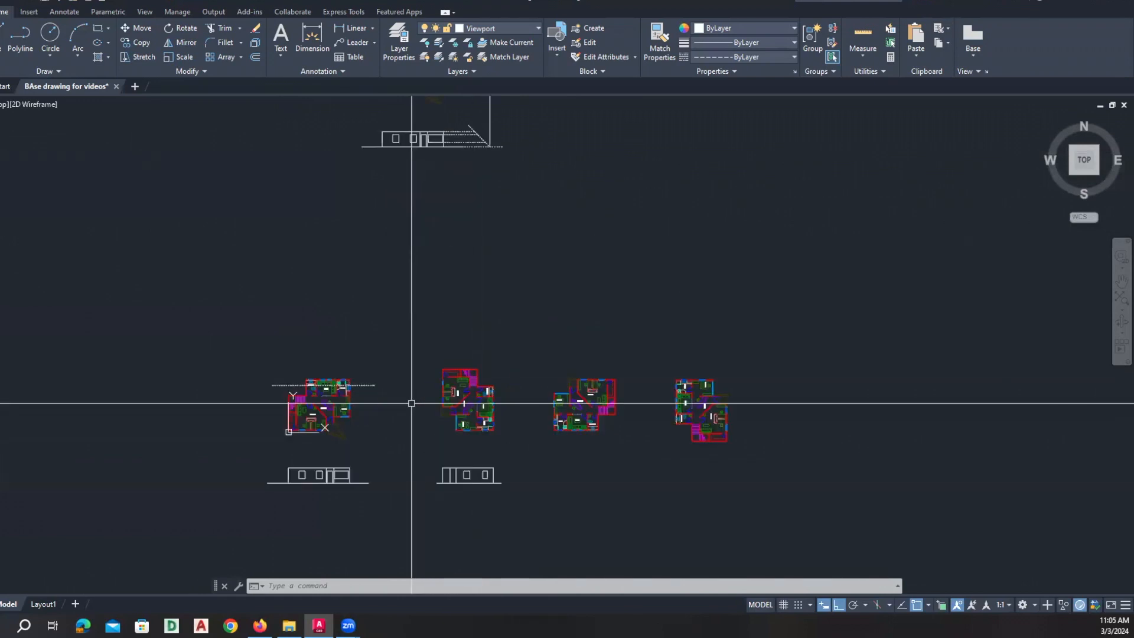
scroll(387, 419, down, 3)
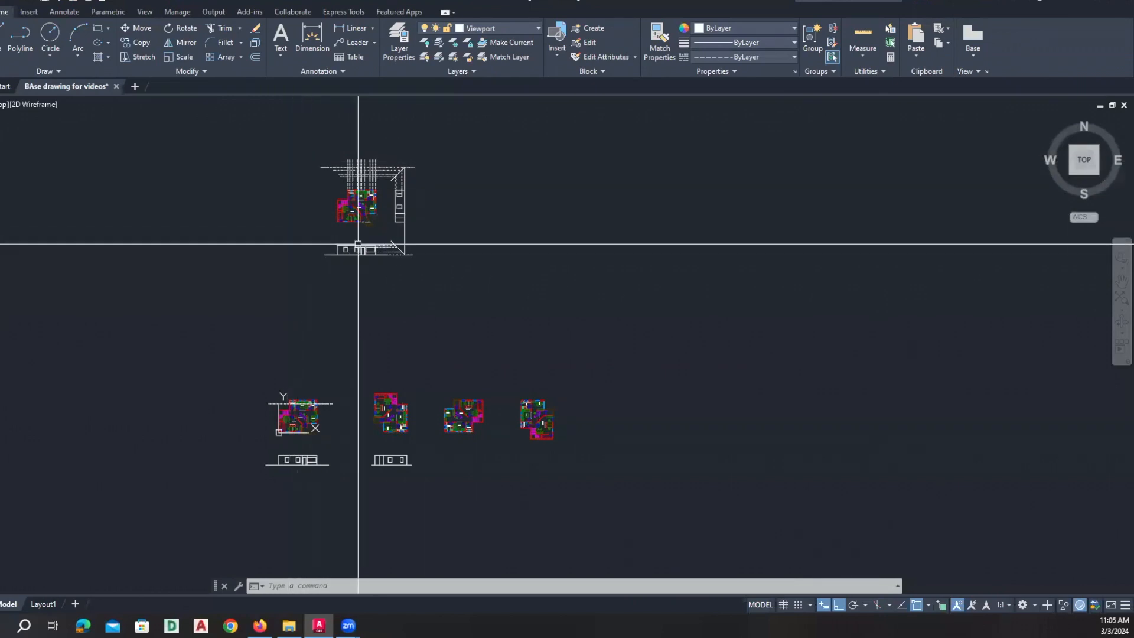
Draw a horizontal dashed section line across the floor plan through the washroom, lounge and kitchen, extending beyond both outer walls.
scroll(358, 244, up, 2)
scroll(355, 237, up, 4)
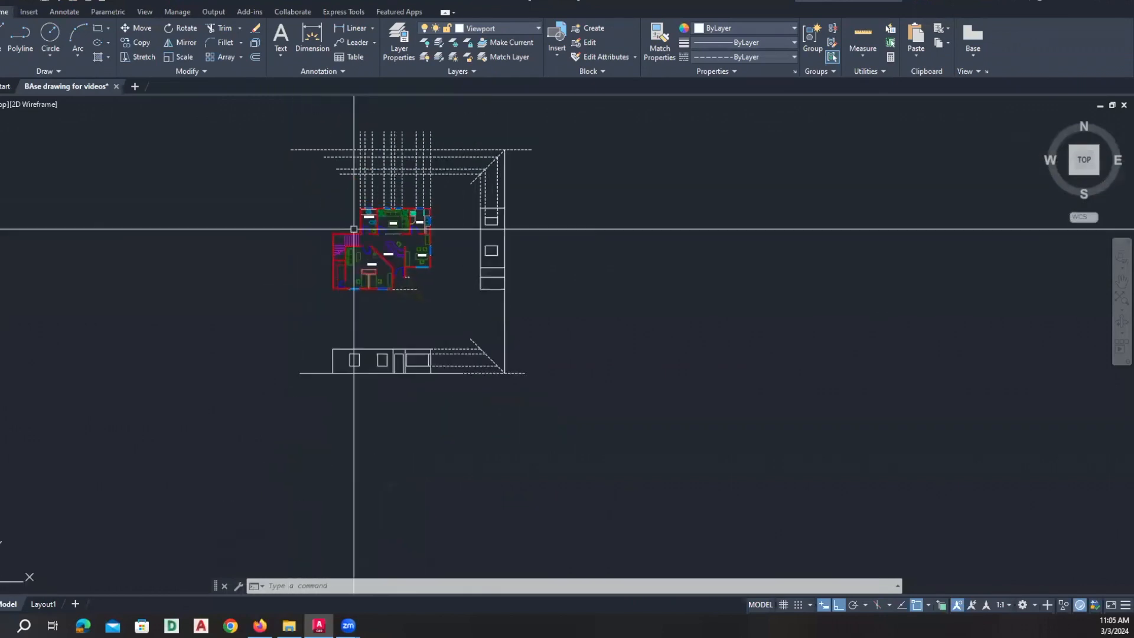
text(l)
key(Return)
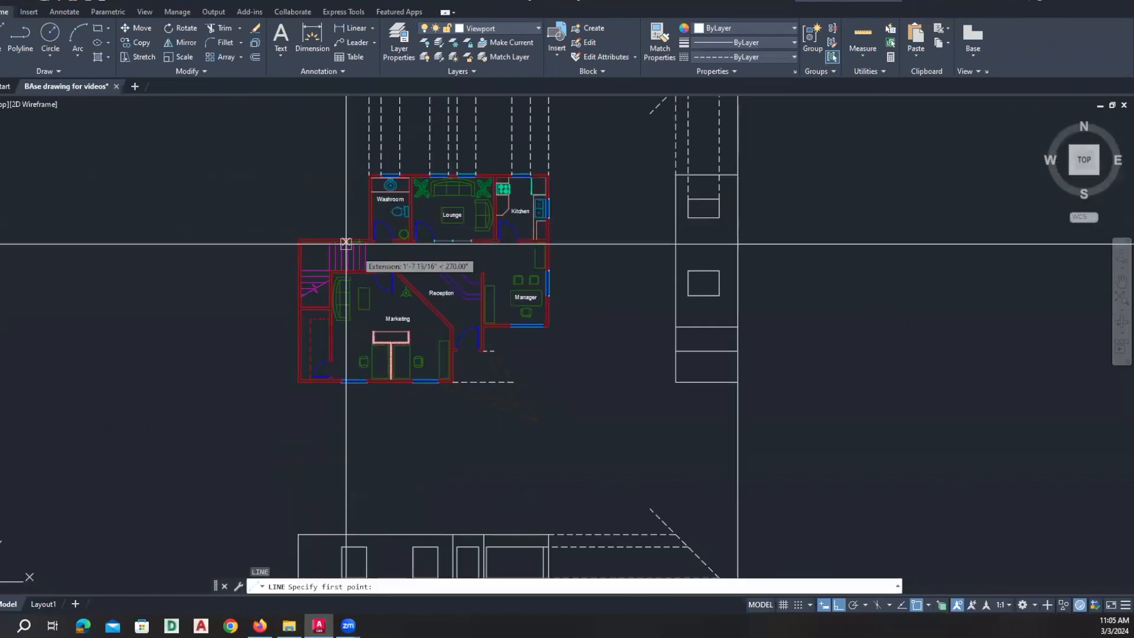
click(227, 199)
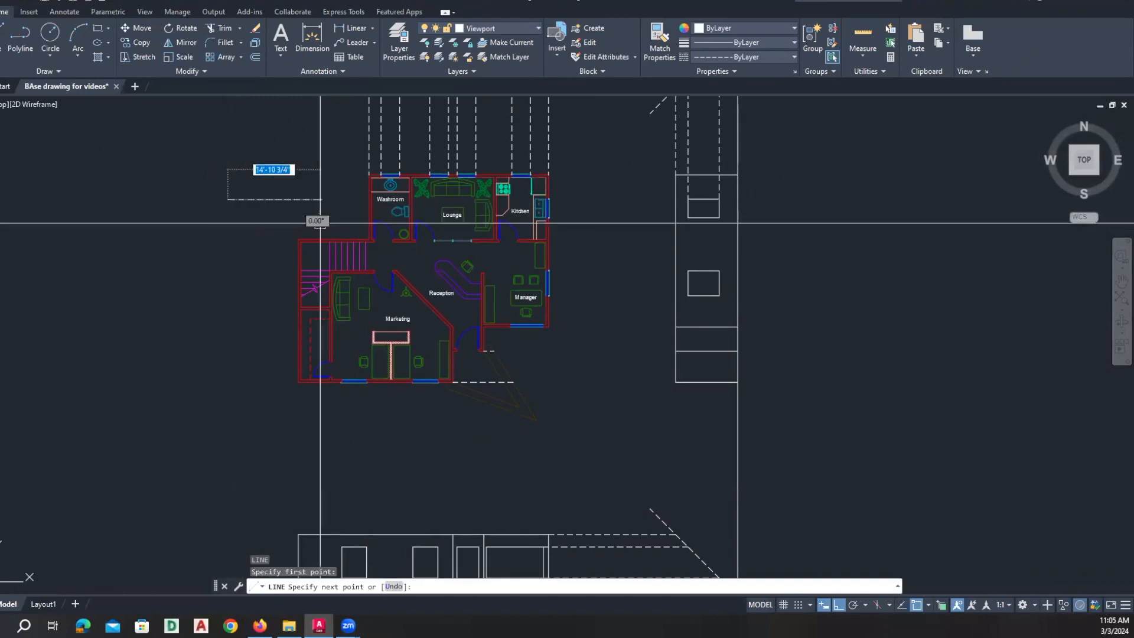
click(623, 222)
key(Return)
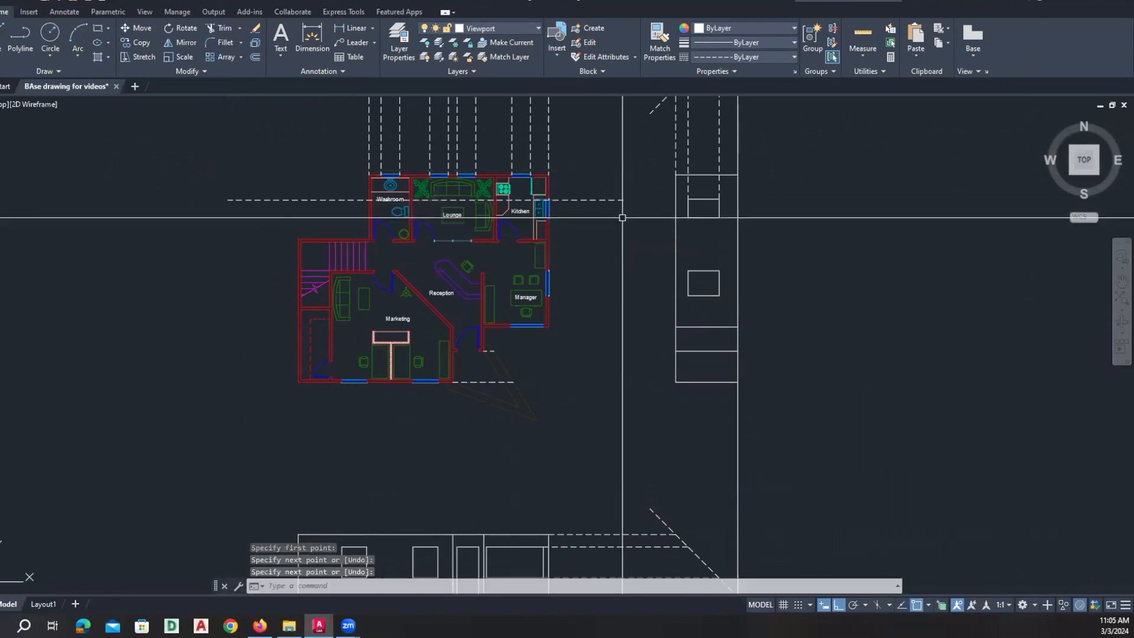
scroll(574, 241, up, 2)
middle_drag(503, 256, 578, 259)
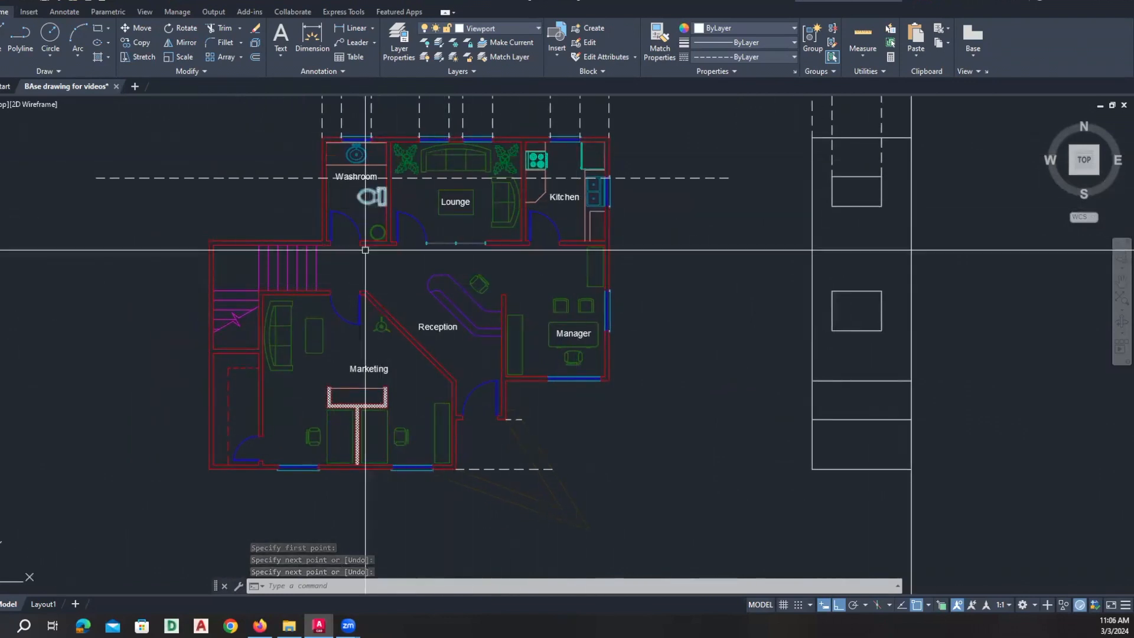
scroll(488, 355, down, 2)
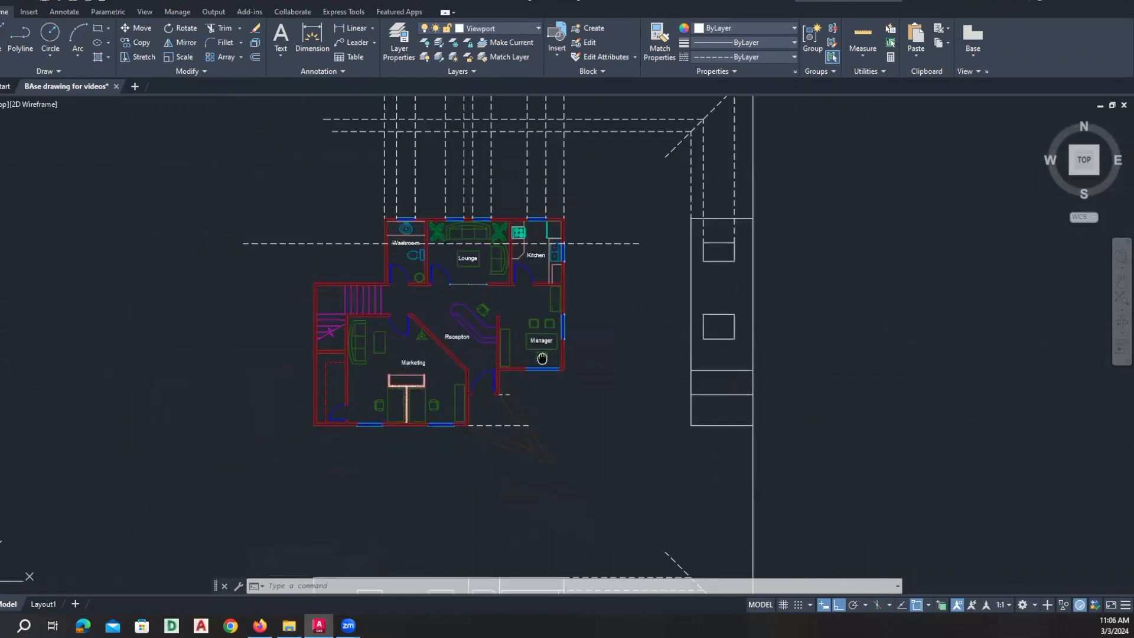
middle_drag(488, 354, 450, 299)
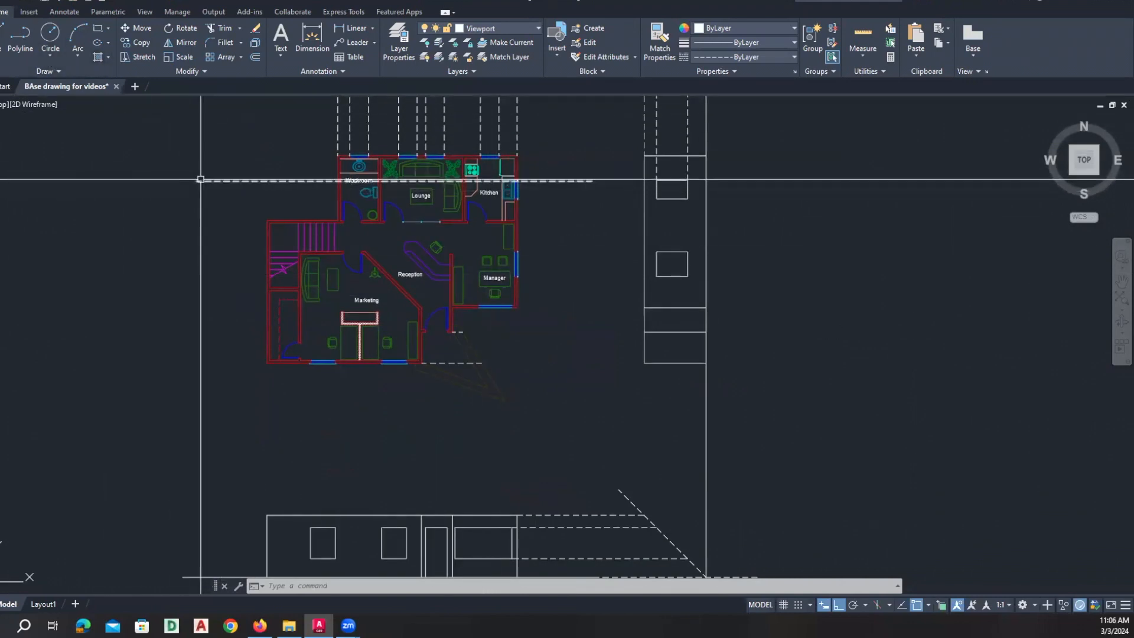
key(Escape)
key(Escape)
click(97, 61)
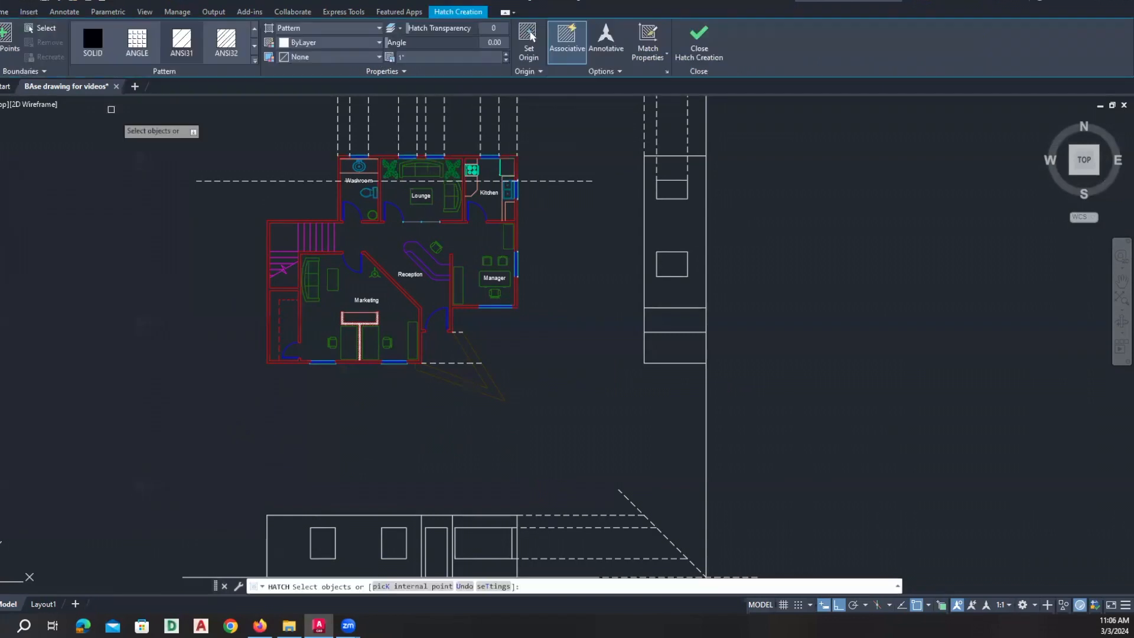
key(Escape)
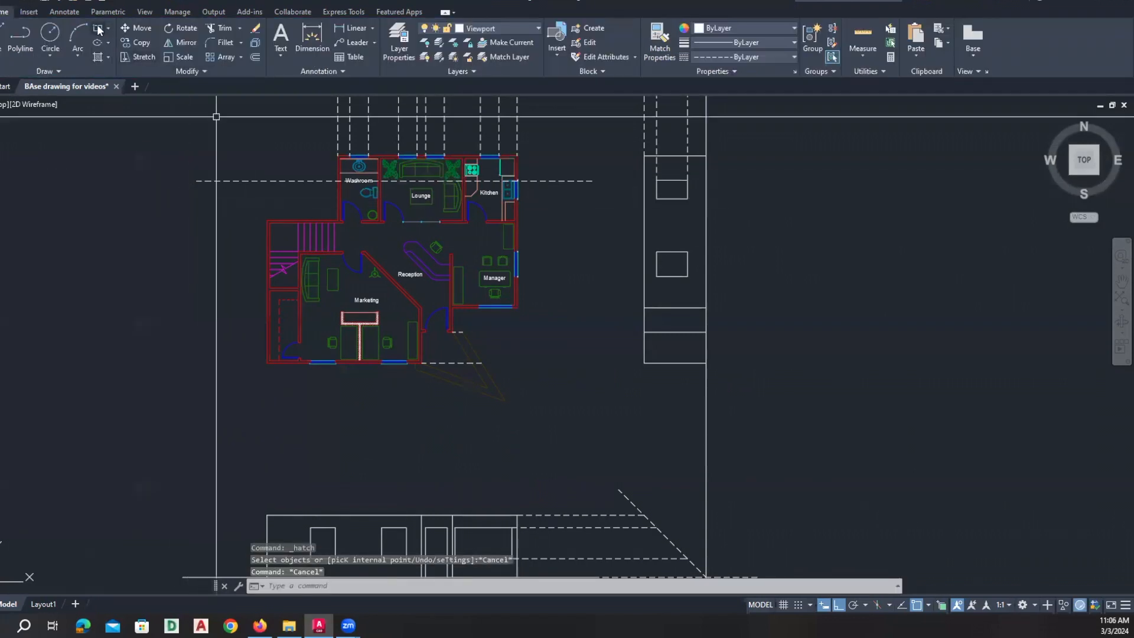
Draw a rectangle from the section line's outer end over the plan area below it and fill it with a hatch.
click(197, 181)
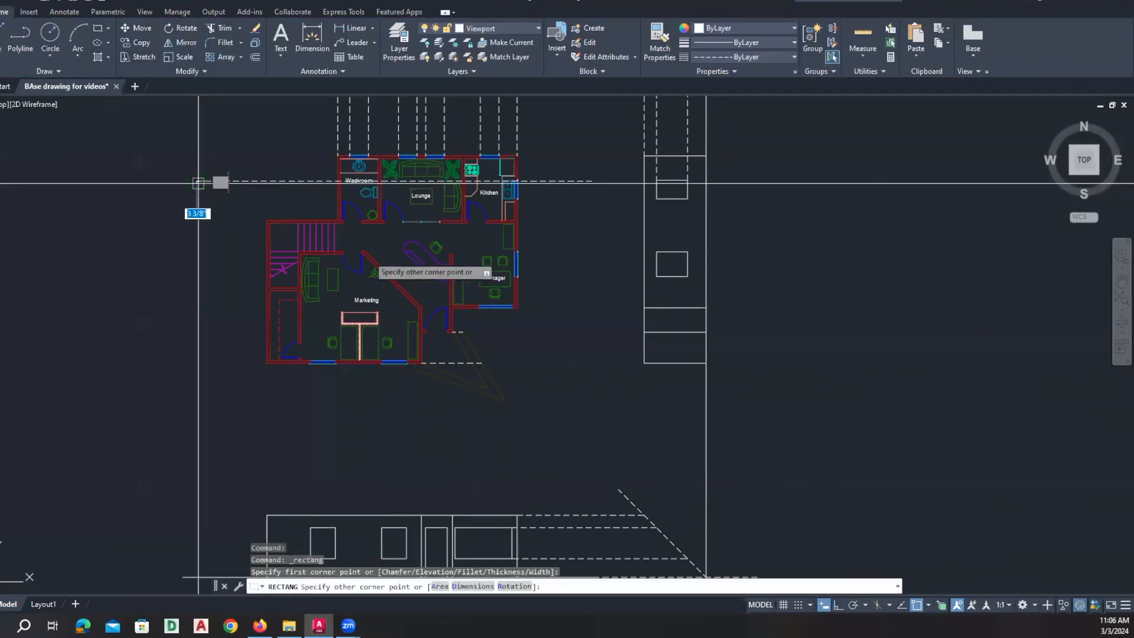
click(570, 397)
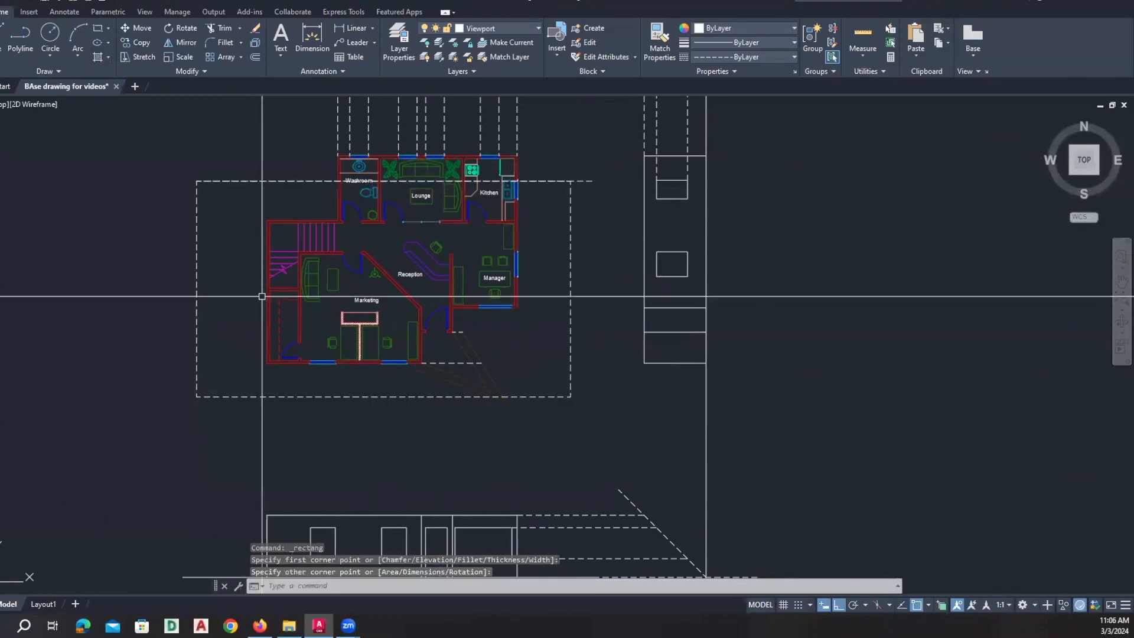
click(97, 57)
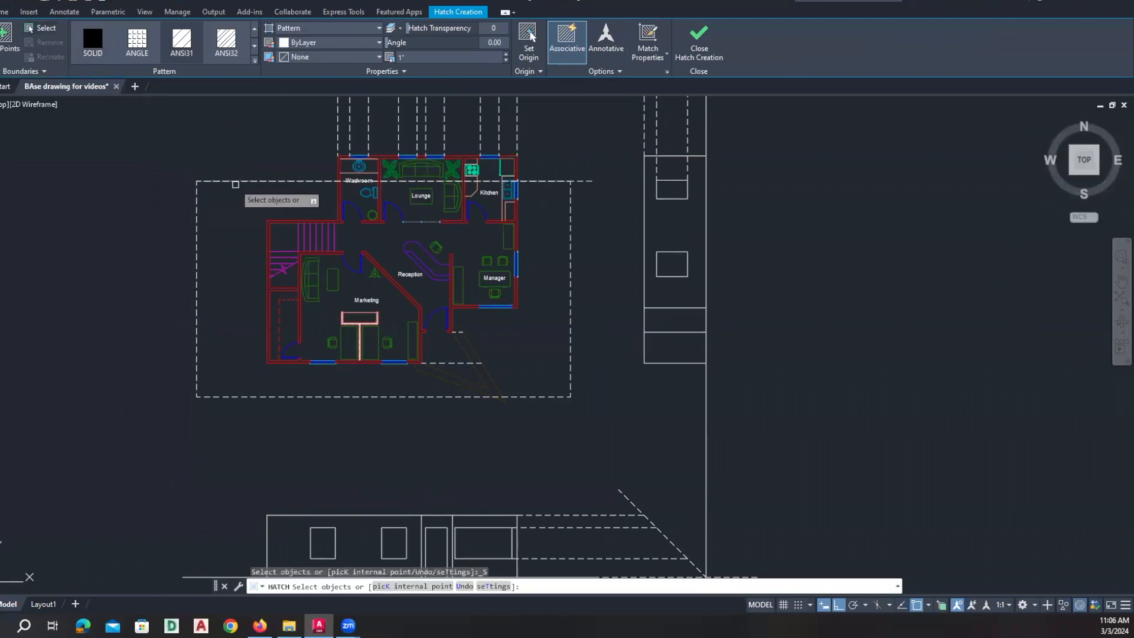
click(248, 182)
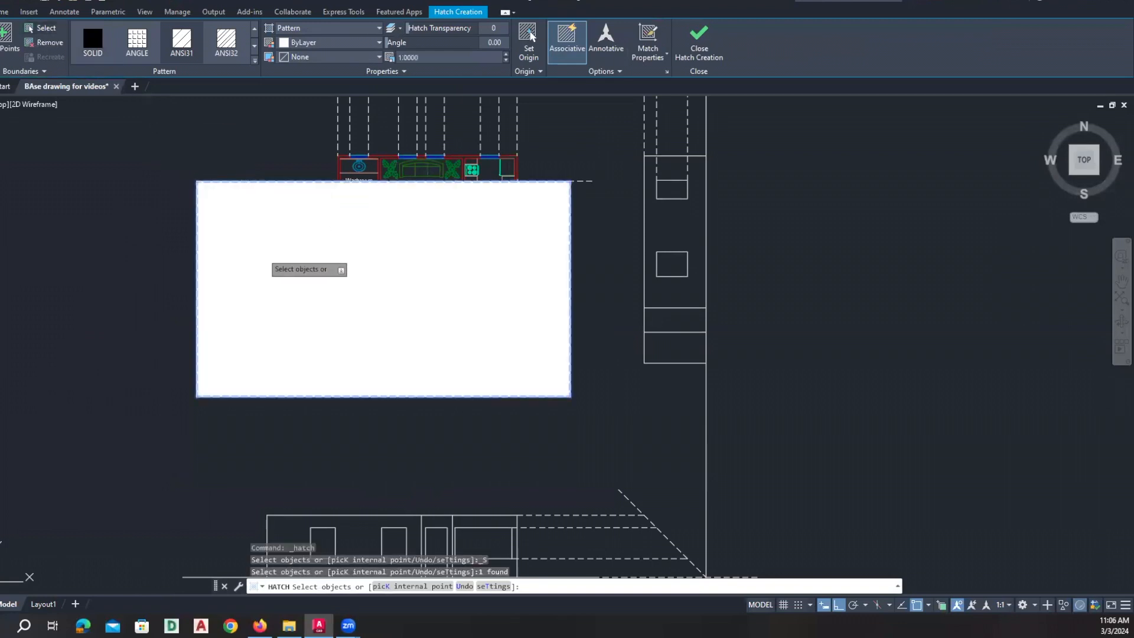
key(Return)
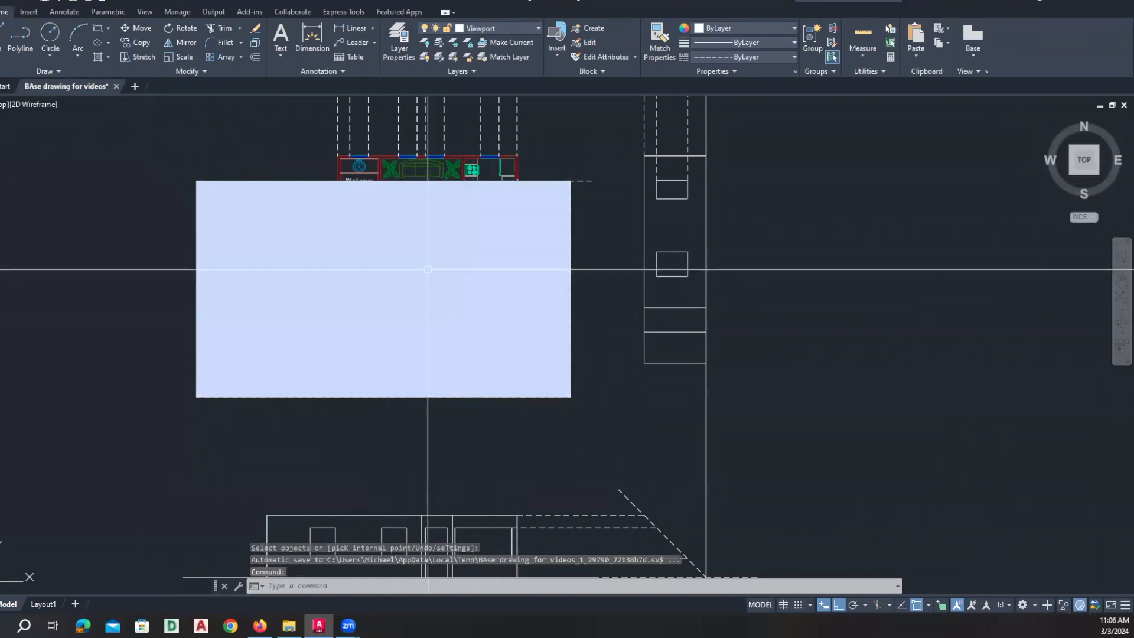
key(Escape)
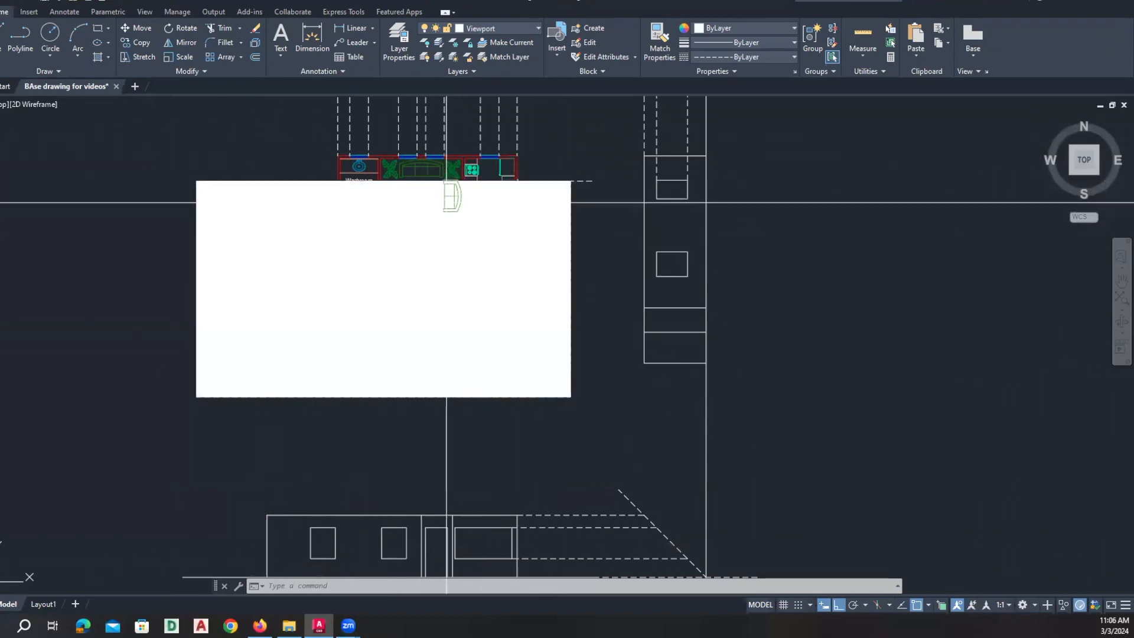
Erase the rectangle and the hatch covering the plan below the horizontal section line.
scroll(361, 161, up, 4)
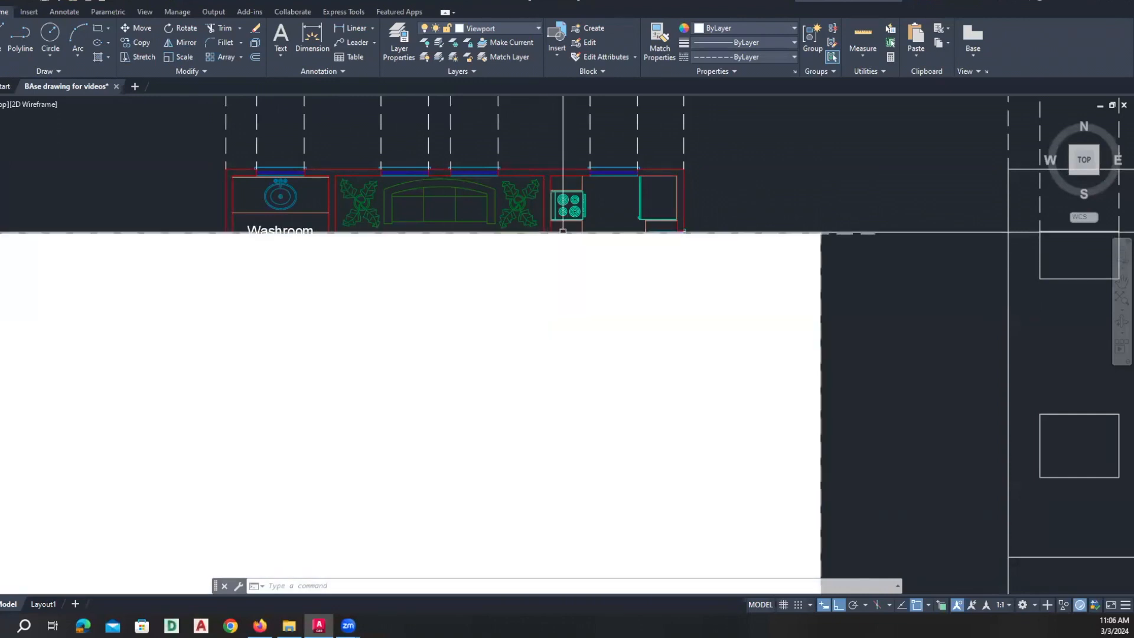
scroll(563, 232, down, 6)
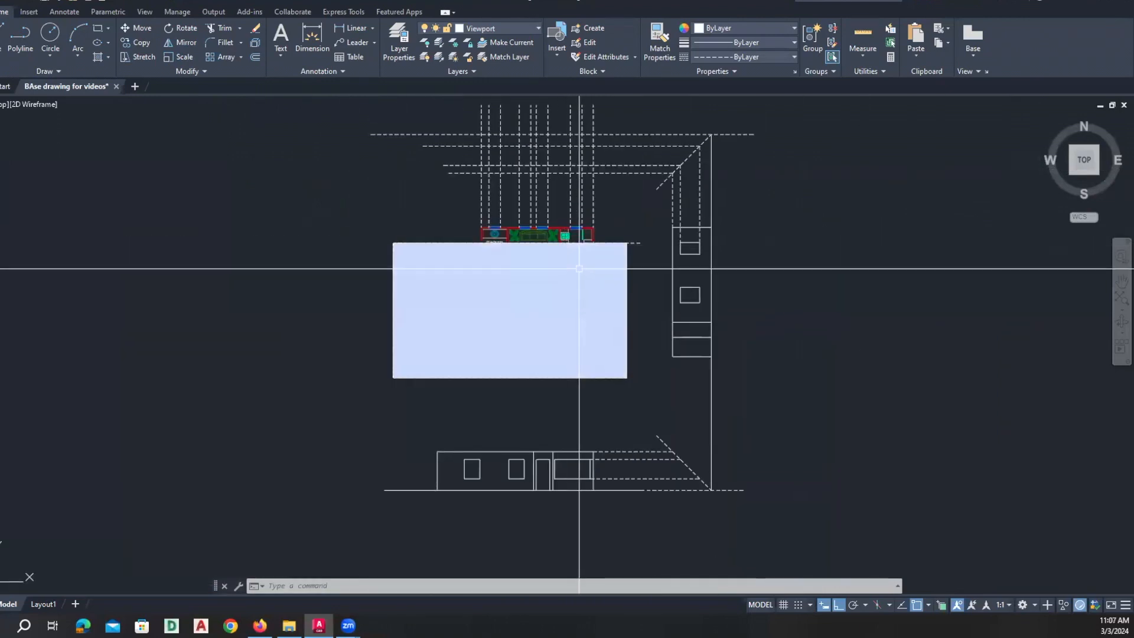
middle_drag(579, 269, 566, 243)
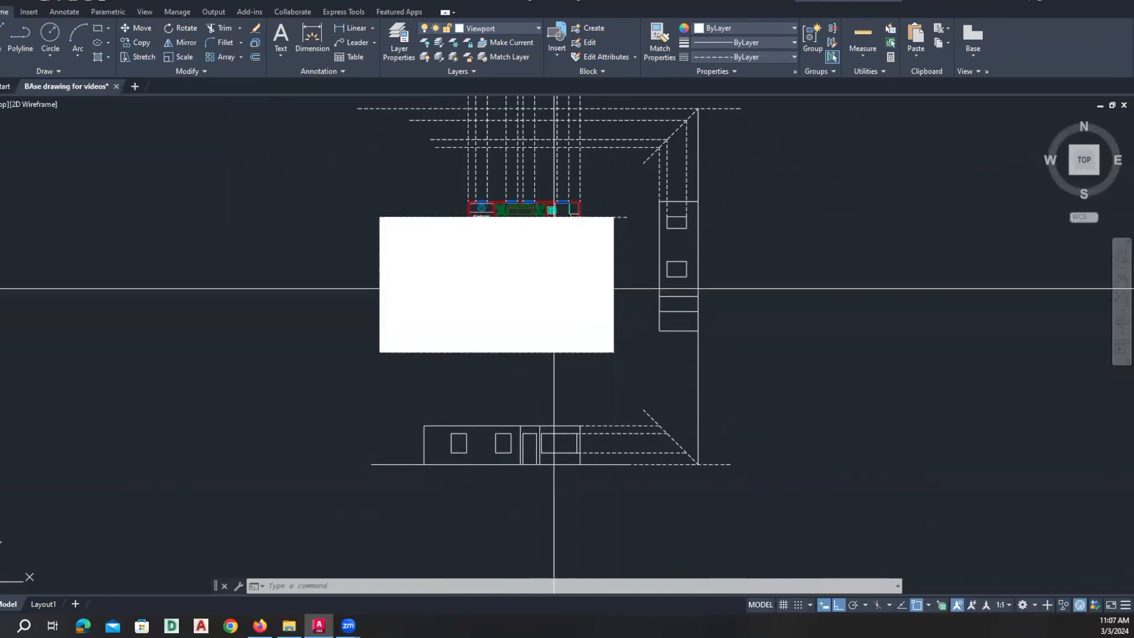
key(Escape)
key(Escape)
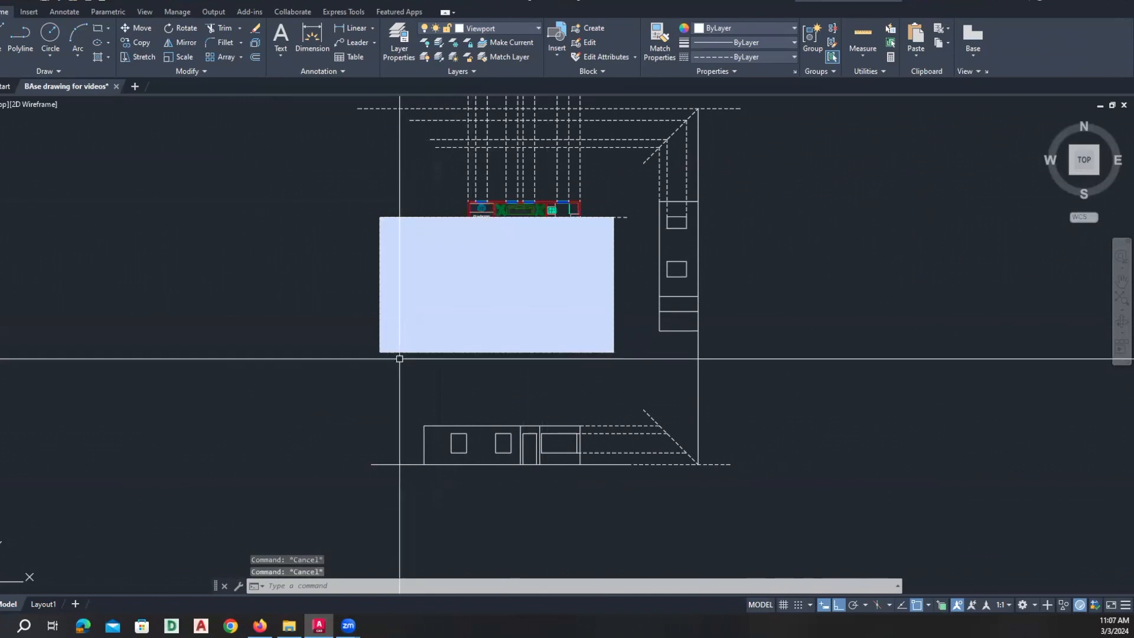
text(e)
key(Return)
click(401, 363)
click(378, 339)
key(Return)
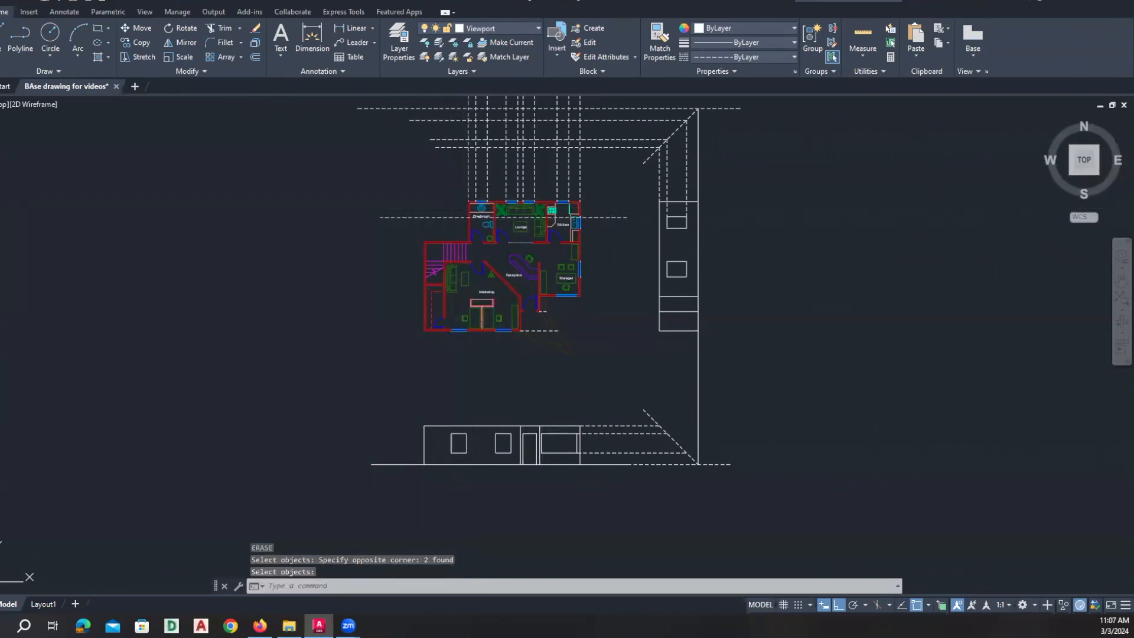
Draw a vertical dashed section line from above the plan down through the staircase and Marketing room, ending below the outer wall.
text(l)
key(Return)
click(459, 176)
click(478, 381)
key(Return)
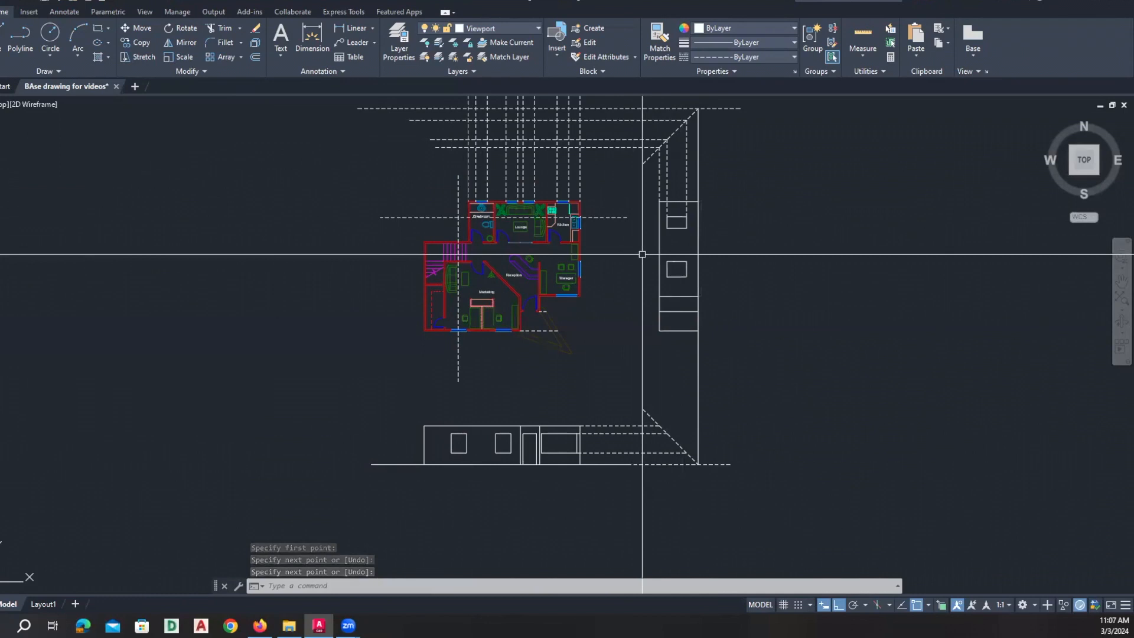
scroll(578, 316, down, 2)
scroll(578, 317, down, 3)
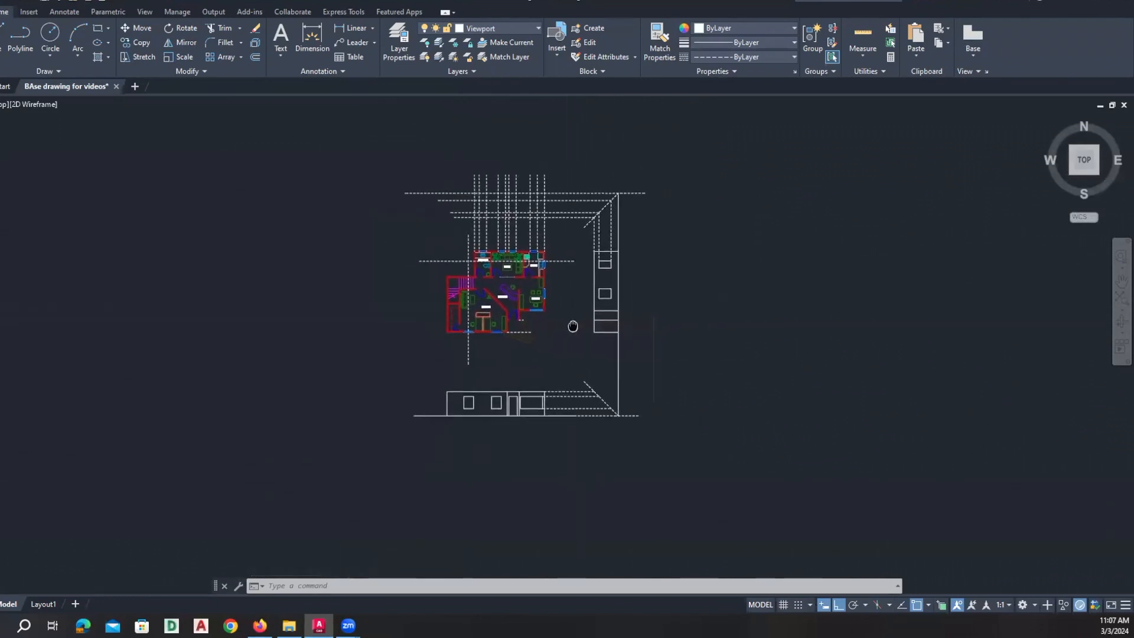
scroll(515, 373, down, 2)
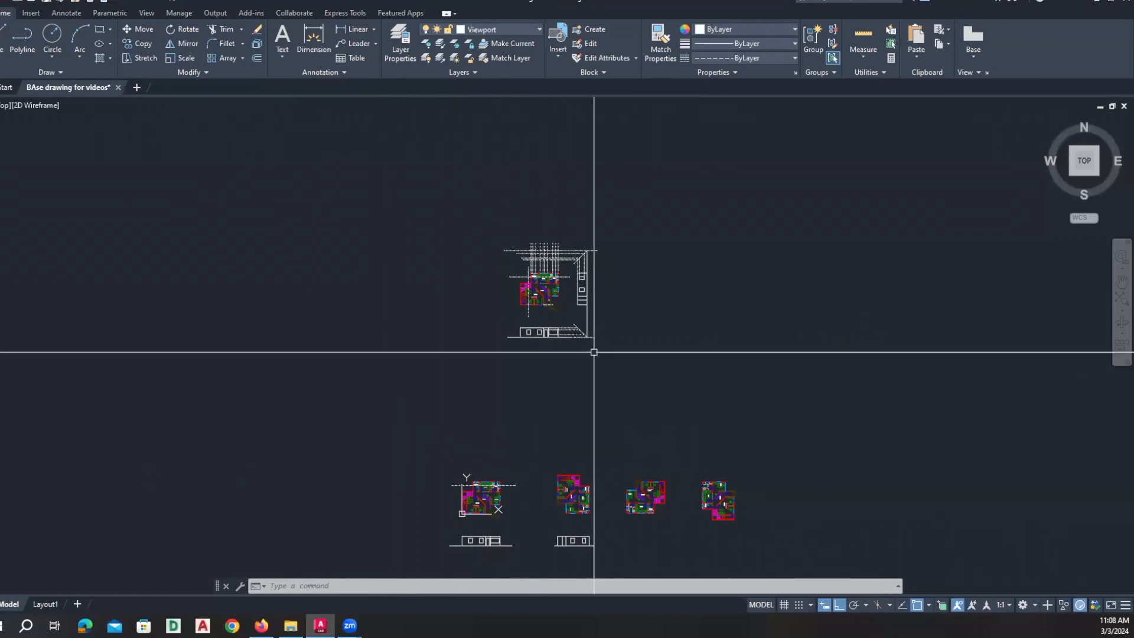
Leave model space, add a new layout to the drawing and open it.
middle_drag(516, 431, 499, 382)
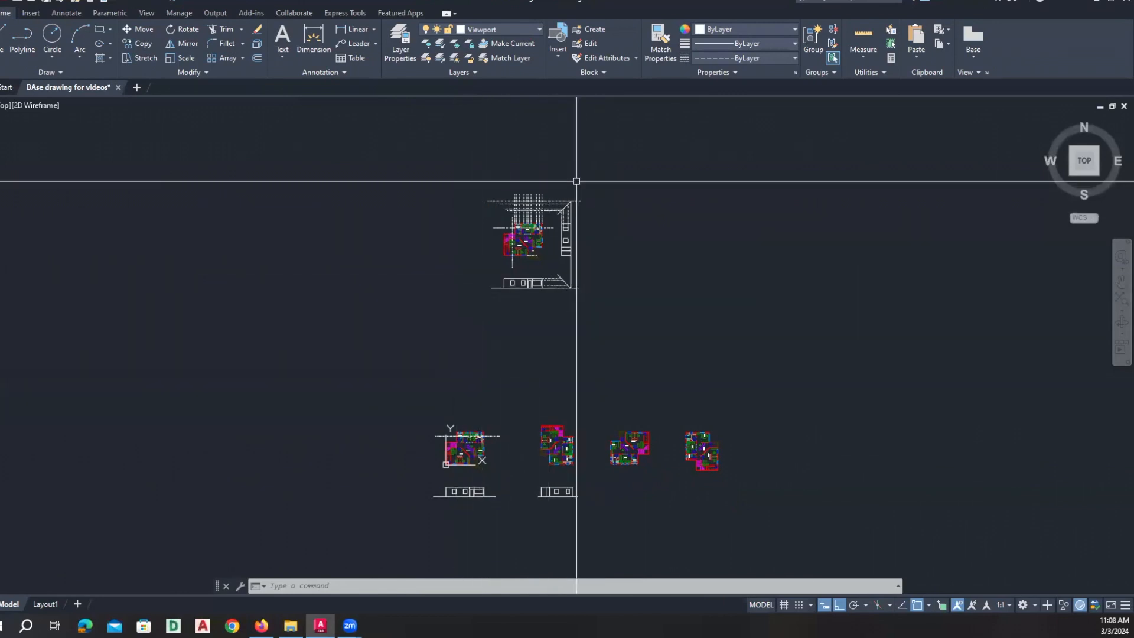
mouse_move(413, 423)
middle_down()
mouse_move(333, 443)
mouse_move(334, 431)
middle_up()
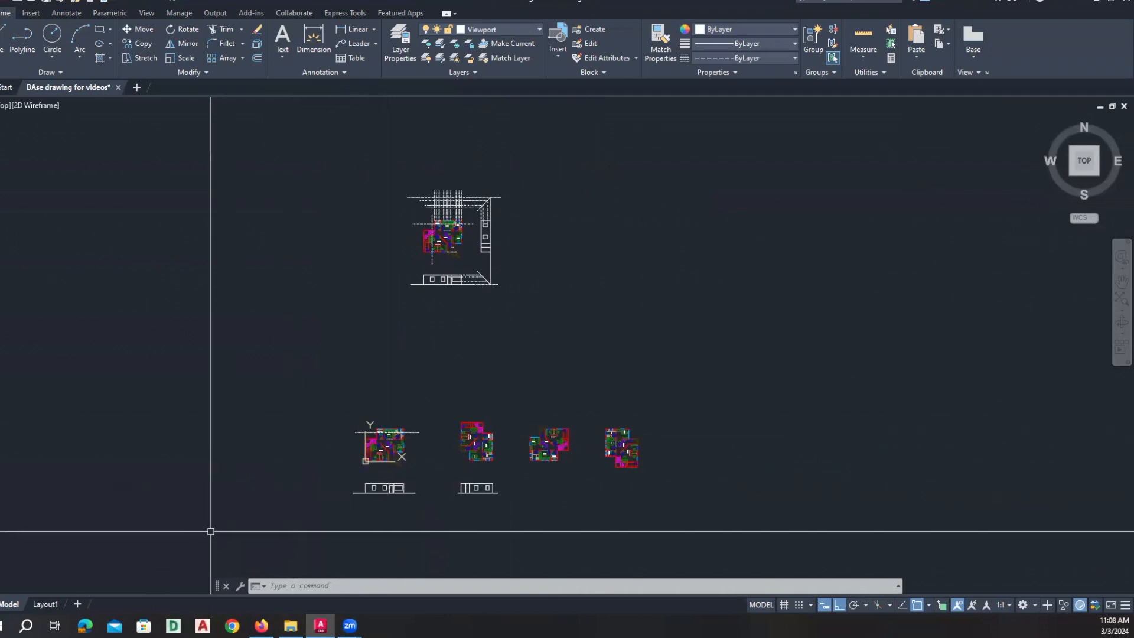
click(52, 608)
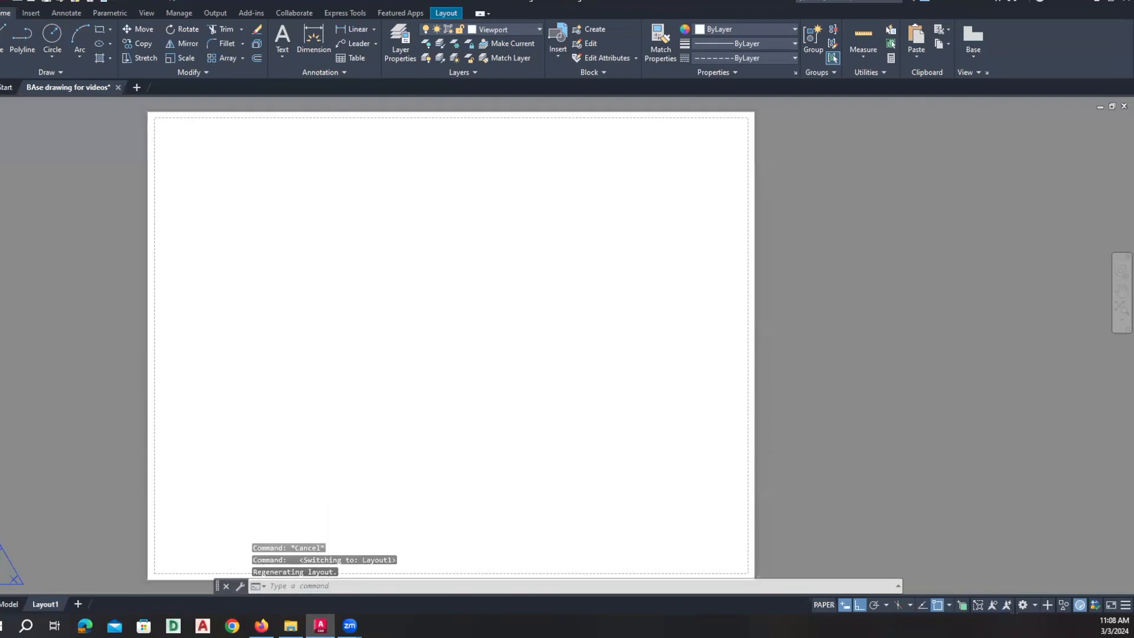
middle_drag(345, 440, 393, 422)
click(78, 605)
click(86, 605)
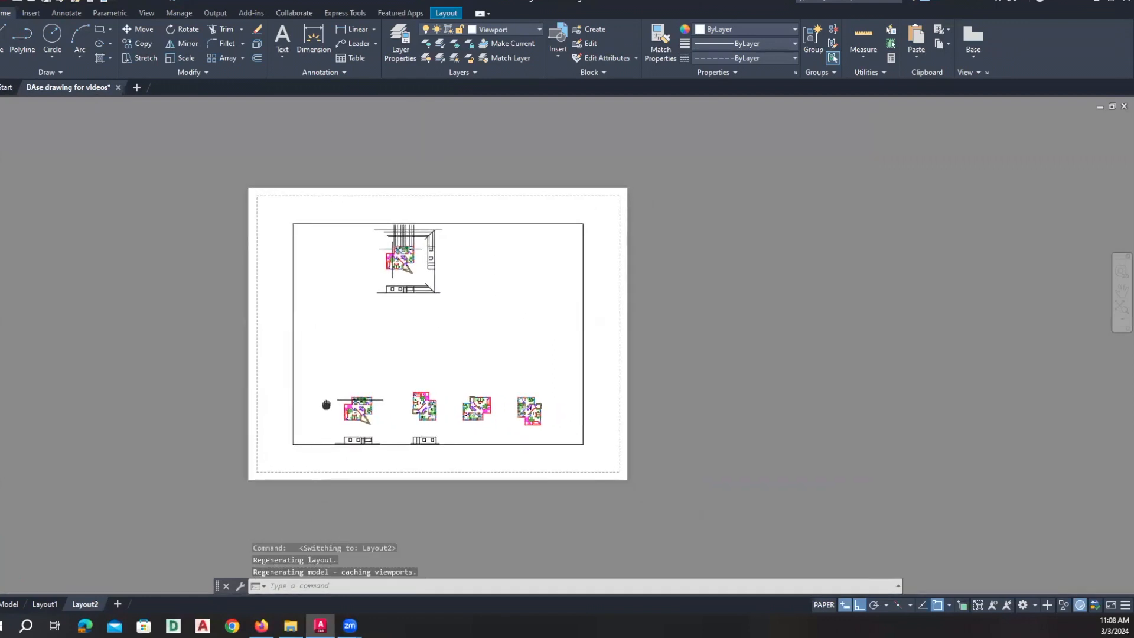
scroll(349, 418, up, 2)
scroll(354, 425, down, 2)
middle_drag(354, 425, 327, 461)
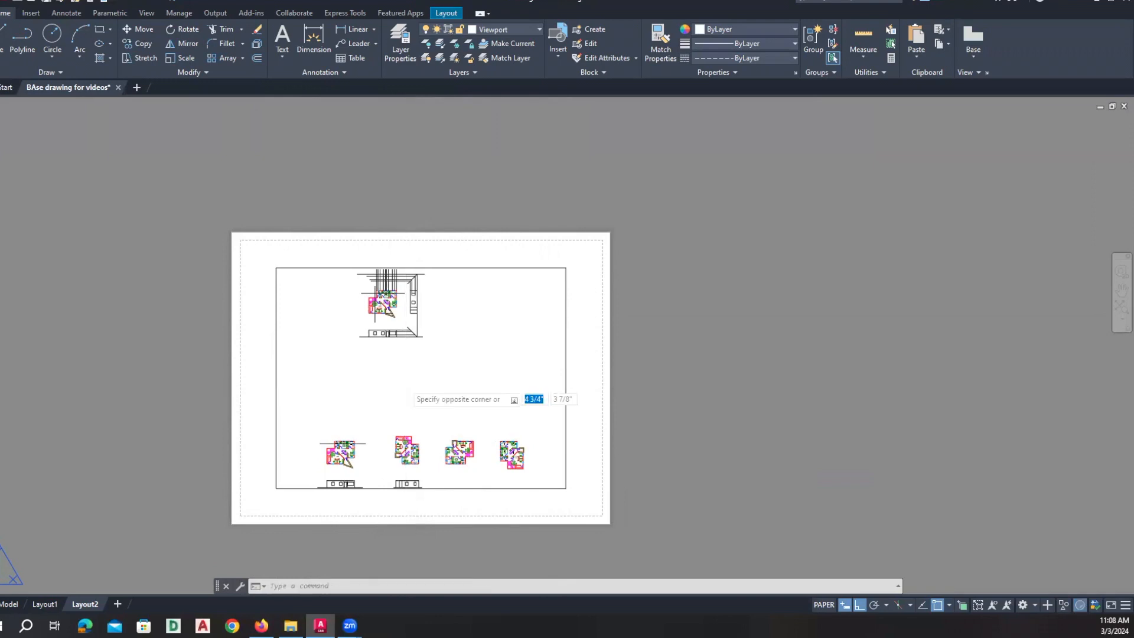
Activate the layout's viewport, frame the front elevation in it and set the viewport scale to 1/16" = 1'-0".
double_click(385, 356)
scroll(383, 334, up, 8)
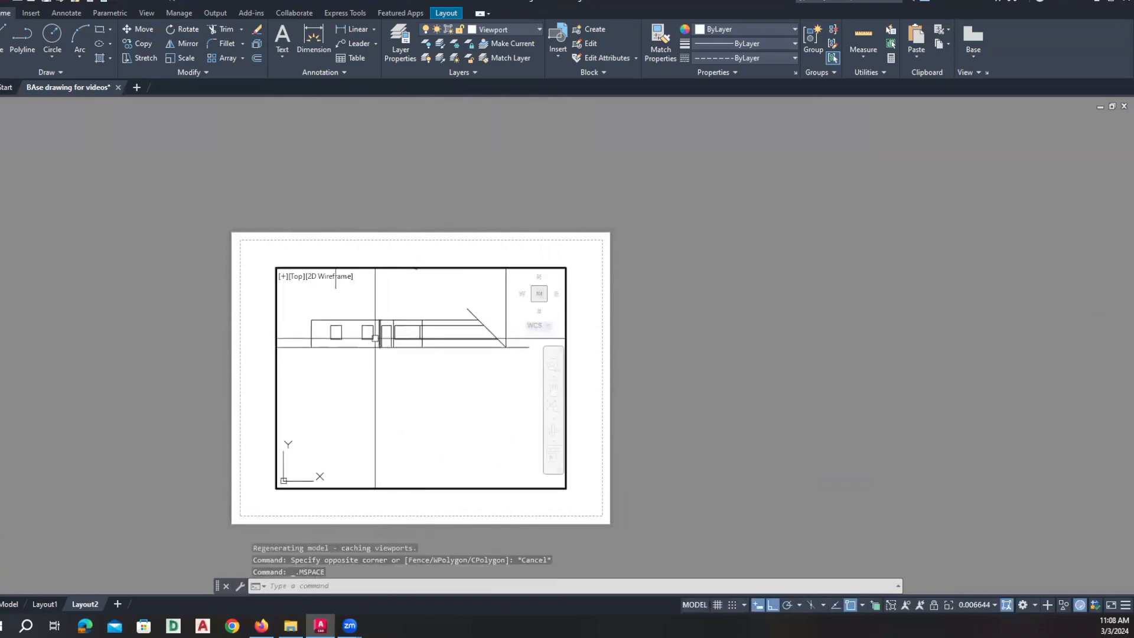
mouse_move(378, 319)
middle_down()
mouse_move(428, 356)
mouse_move(417, 364)
mouse_move(420, 321)
mouse_move(415, 392)
middle_up()
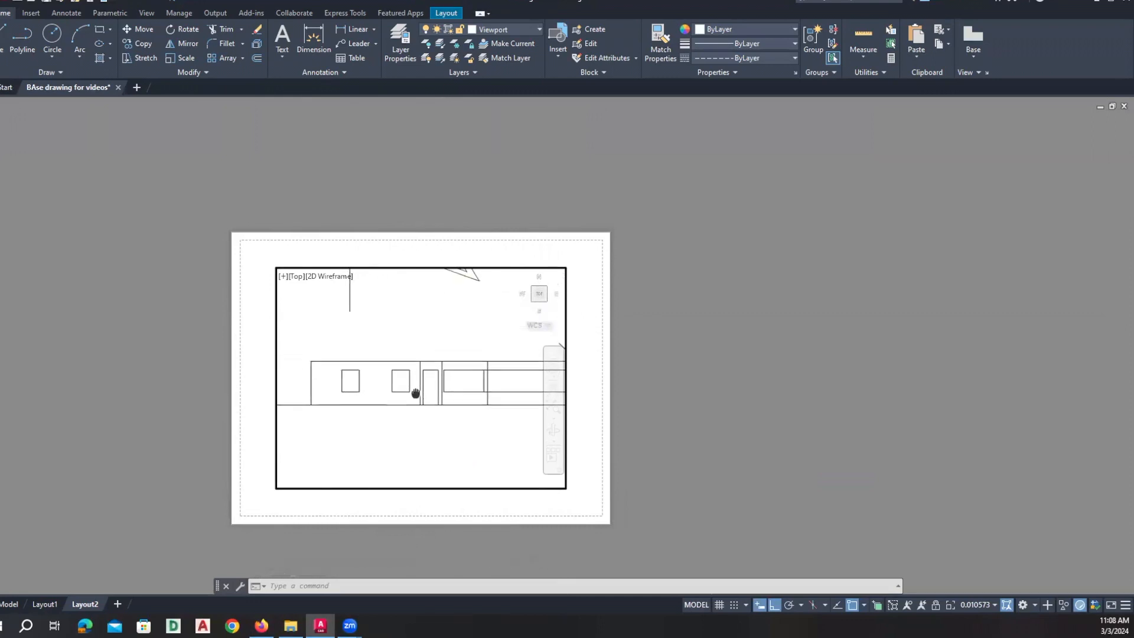
click(982, 603)
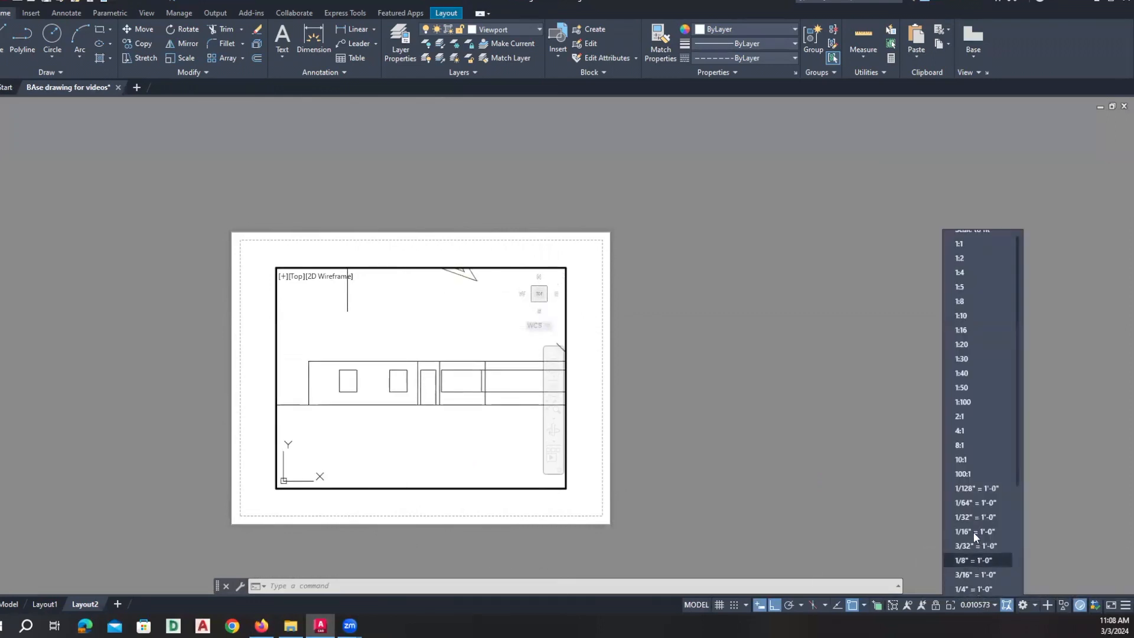
click(978, 516)
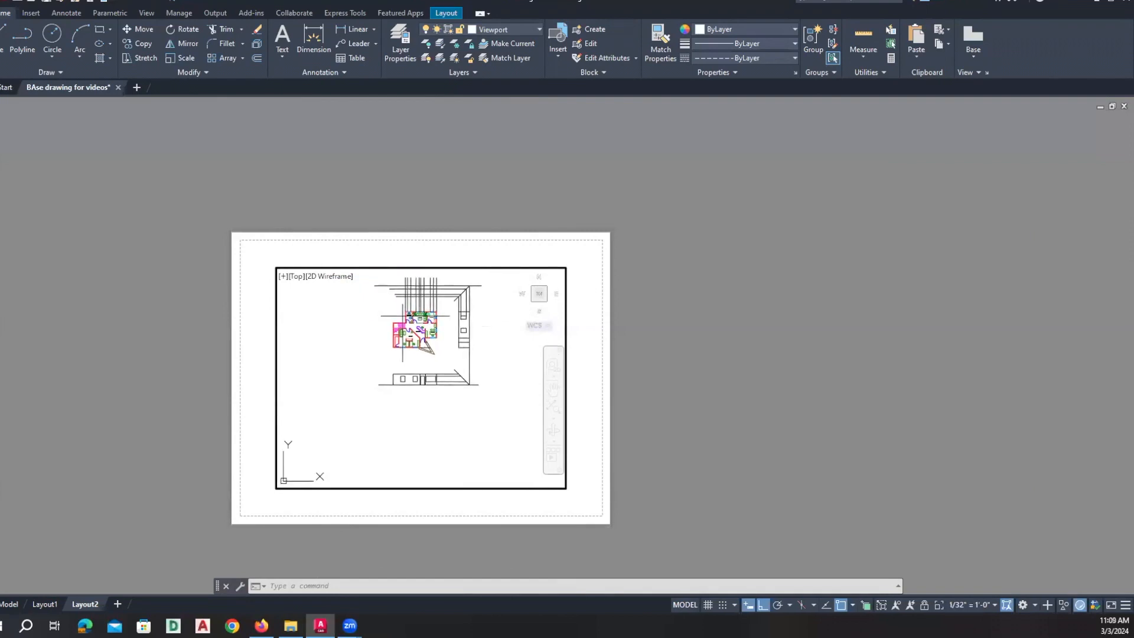
click(983, 604)
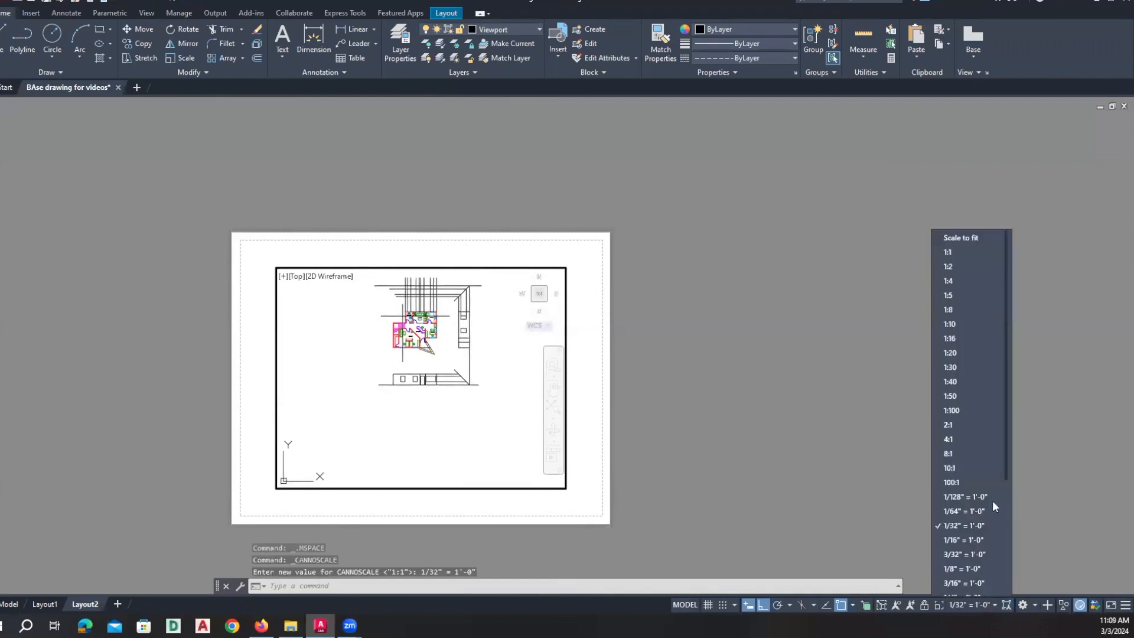
click(976, 532)
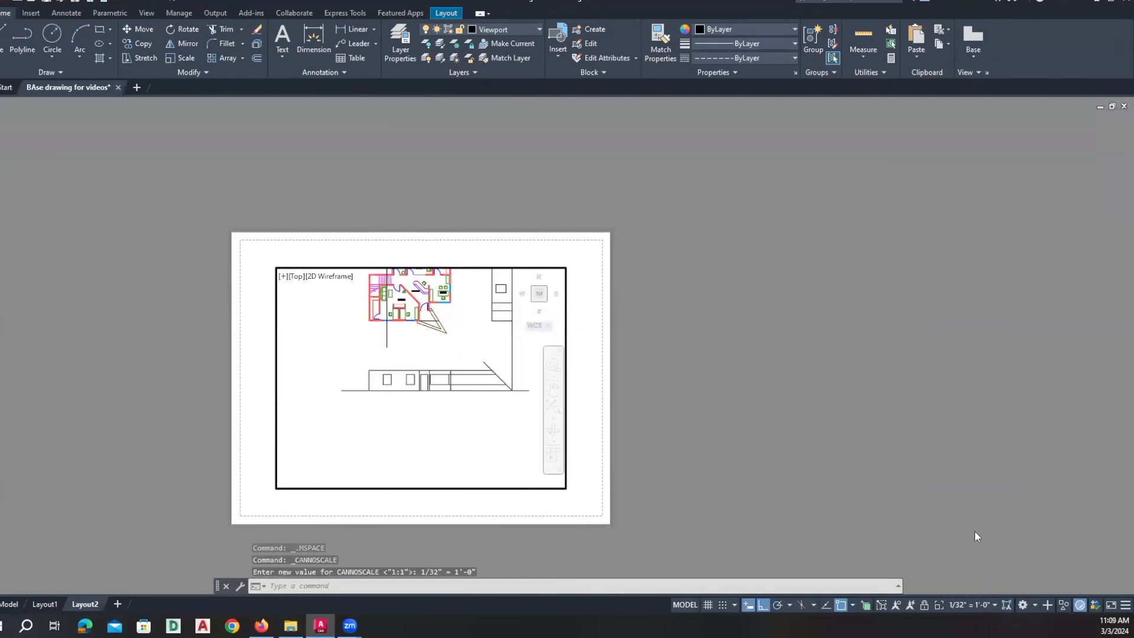
Return to paper space and reduce the viewport's height around the front elevation by pulling its upper edge down and its lower edge up.
double_click(649, 384)
click(572, 407)
click(547, 387)
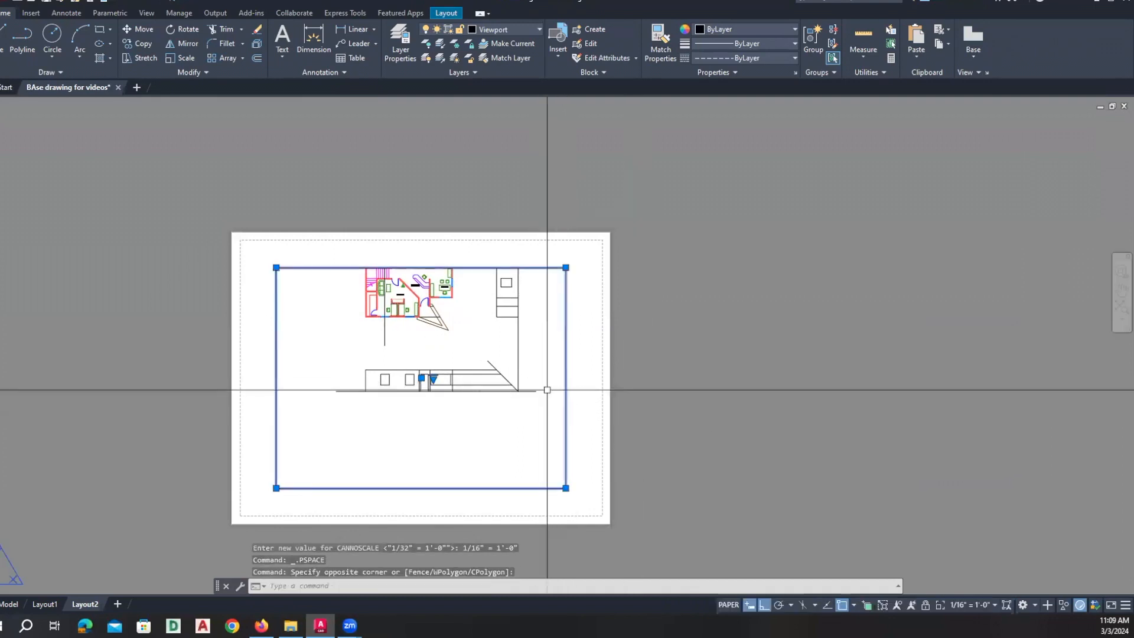
click(566, 268)
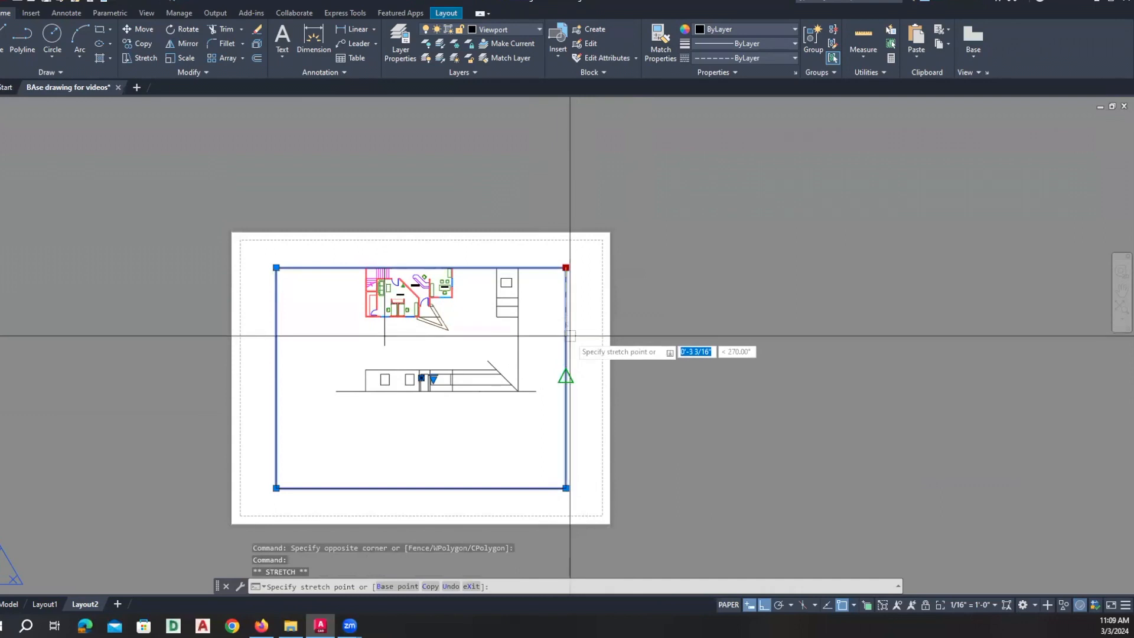
click(566, 346)
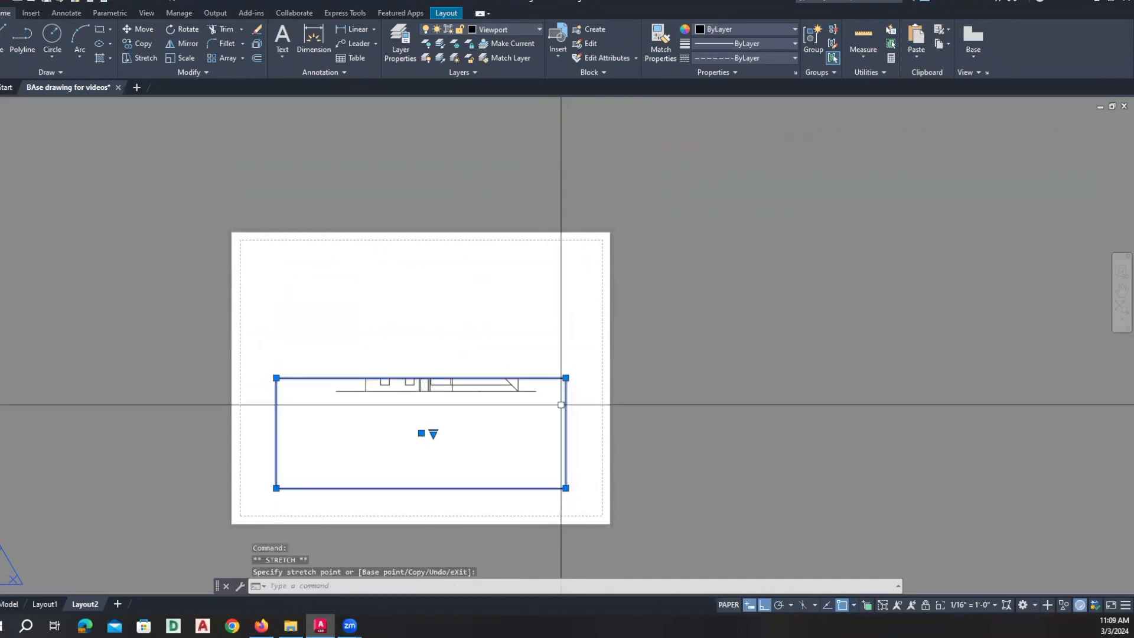
click(566, 488)
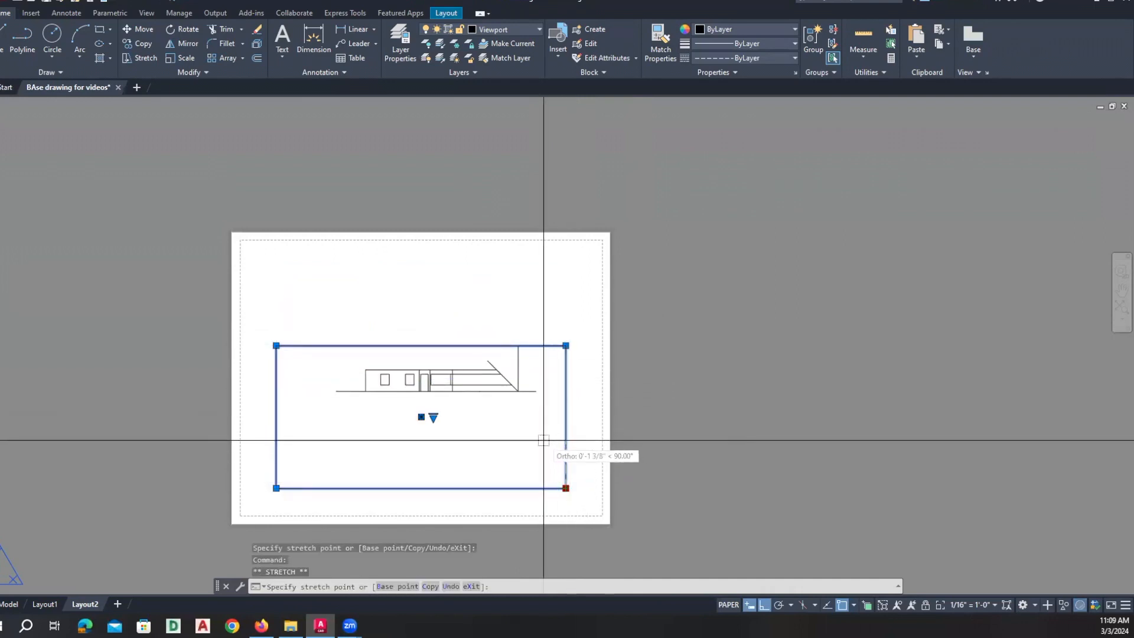
click(551, 440)
Narrow the viewport from both sides to the ends of the ground line and raise its lower edge closer to the elevation.
click(275, 440)
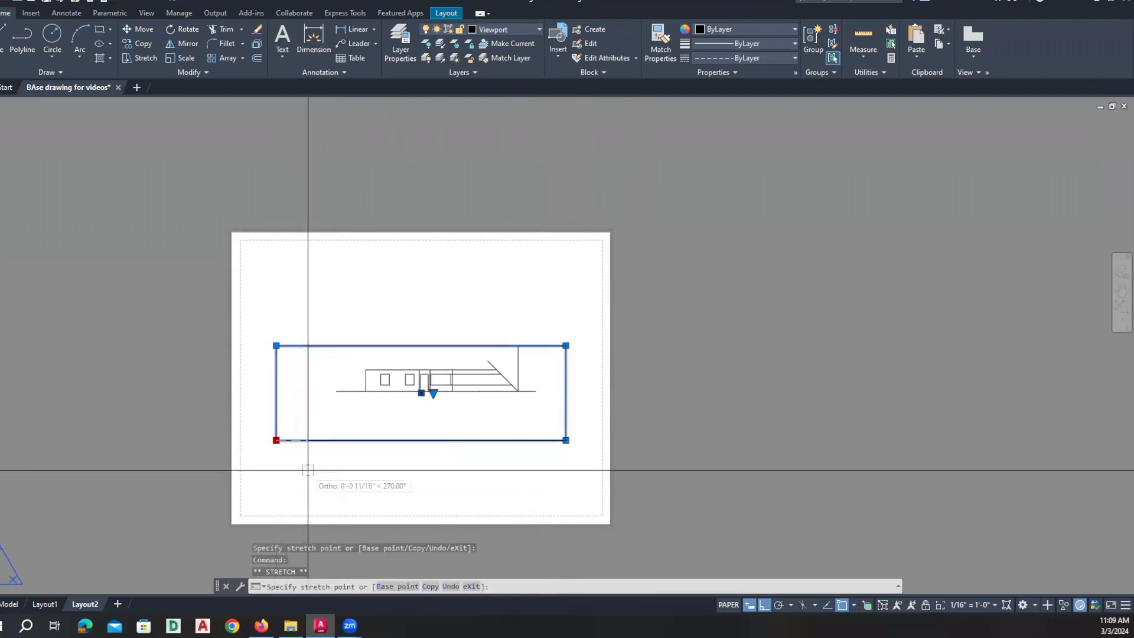
click(338, 440)
click(566, 440)
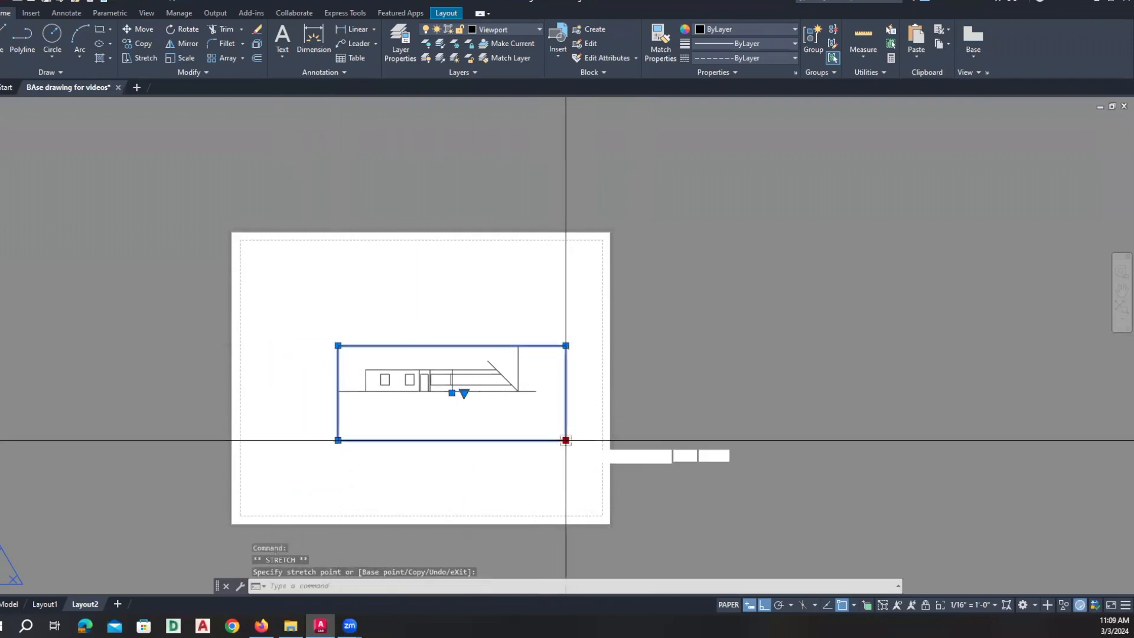
click(532, 422)
click(533, 439)
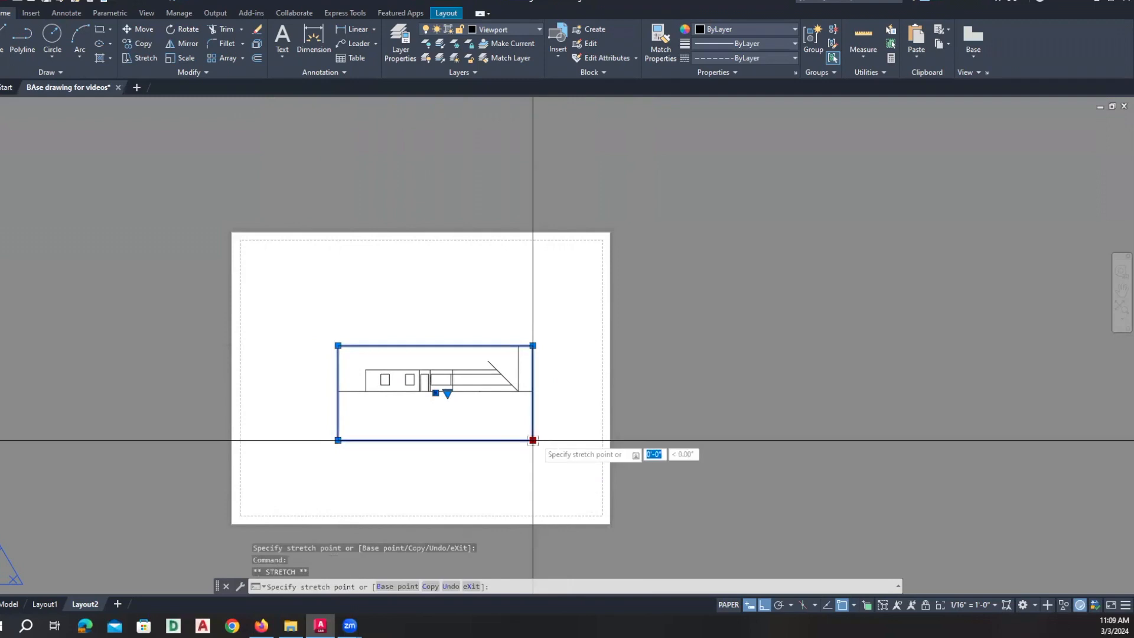
click(547, 405)
key(Escape)
key(Escape)
Move the elevation viewport straight up to the upper part of the sheet.
middle_drag(466, 418, 451, 389)
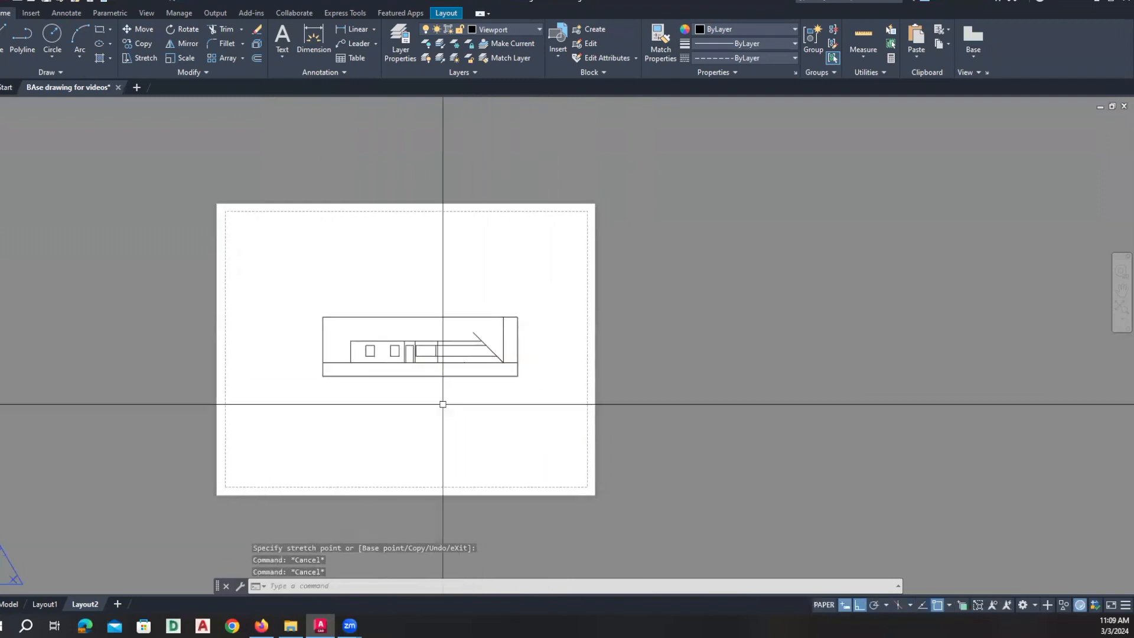
text(m)
key(Return)
click(445, 397)
click(425, 363)
key(Return)
click(454, 405)
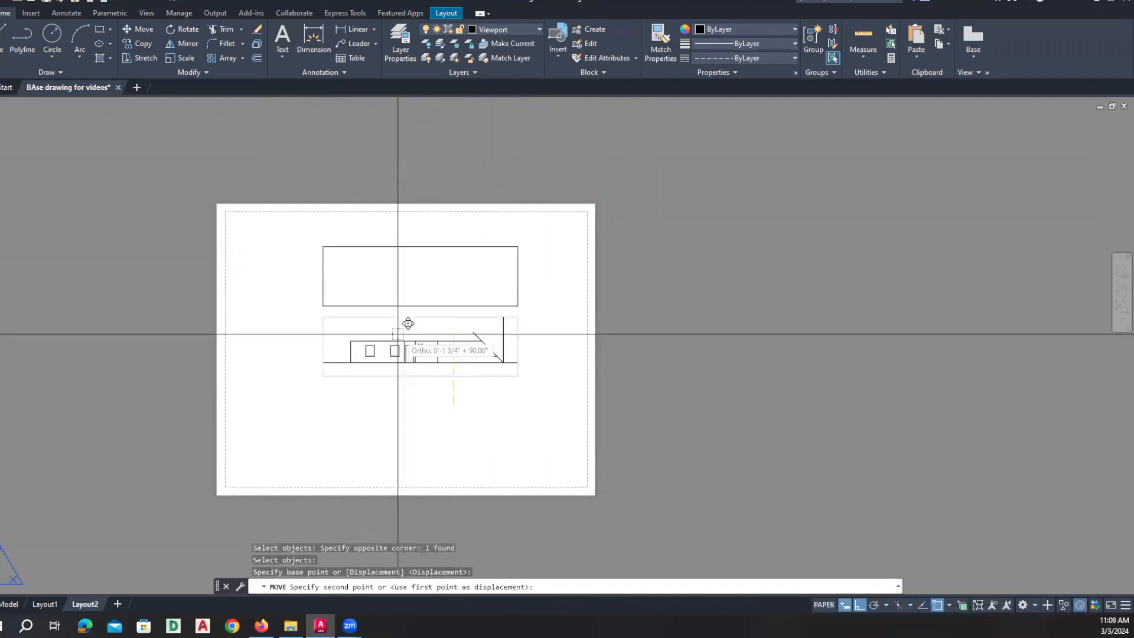
click(375, 323)
Move the elevation viewport horizontally toward the sheet's left margin.
key(Return)
click(425, 332)
click(405, 289)
key(Return)
click(448, 343)
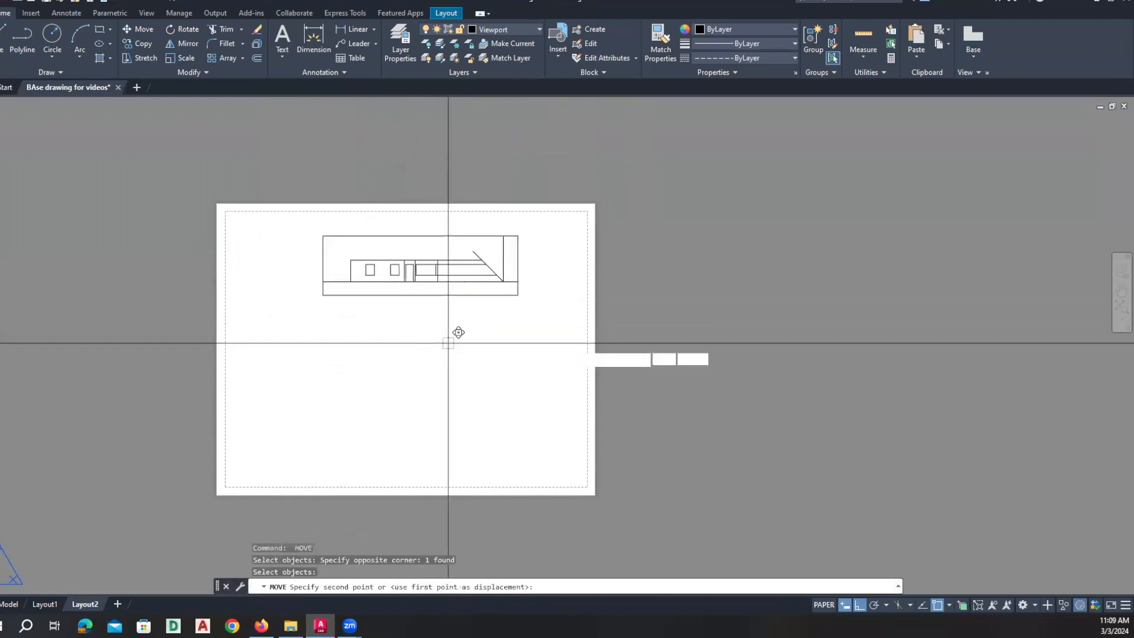
click(381, 342)
key(Escape)
Copy the elevation viewport straight down to the lower half of the sheet.
text(c)
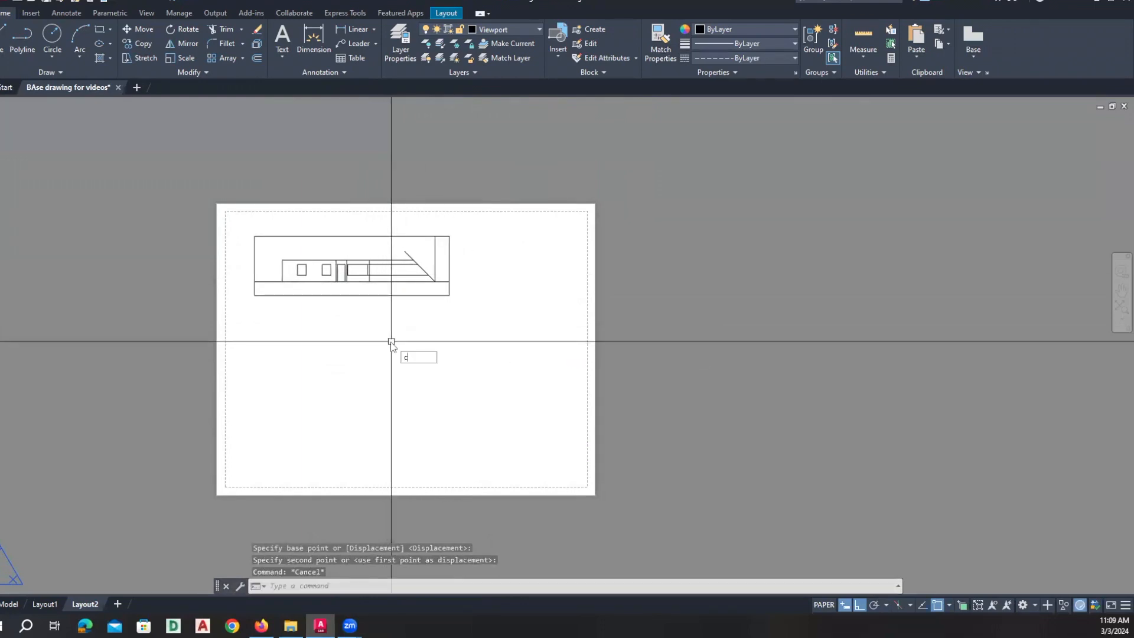
text(o)
key(Return)
click(396, 317)
click(390, 274)
key(Return)
click(459, 303)
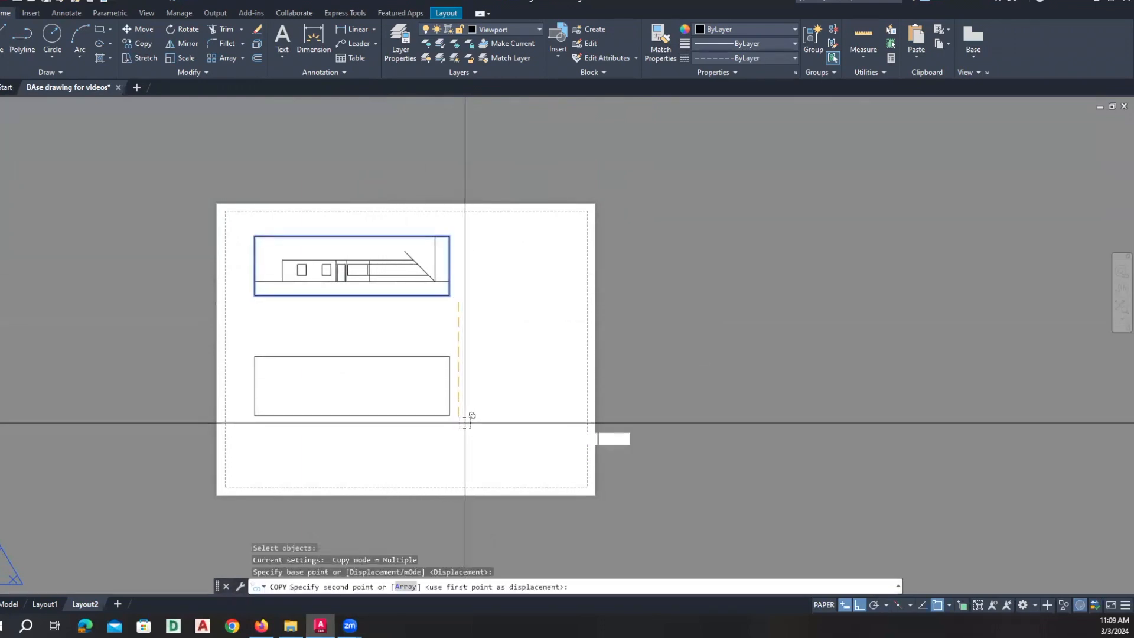
click(465, 422)
key(Escape)
key(Escape)
Stretch the copied viewport's lower-right corner outward and down to near the sheet's printable margin.
click(450, 415)
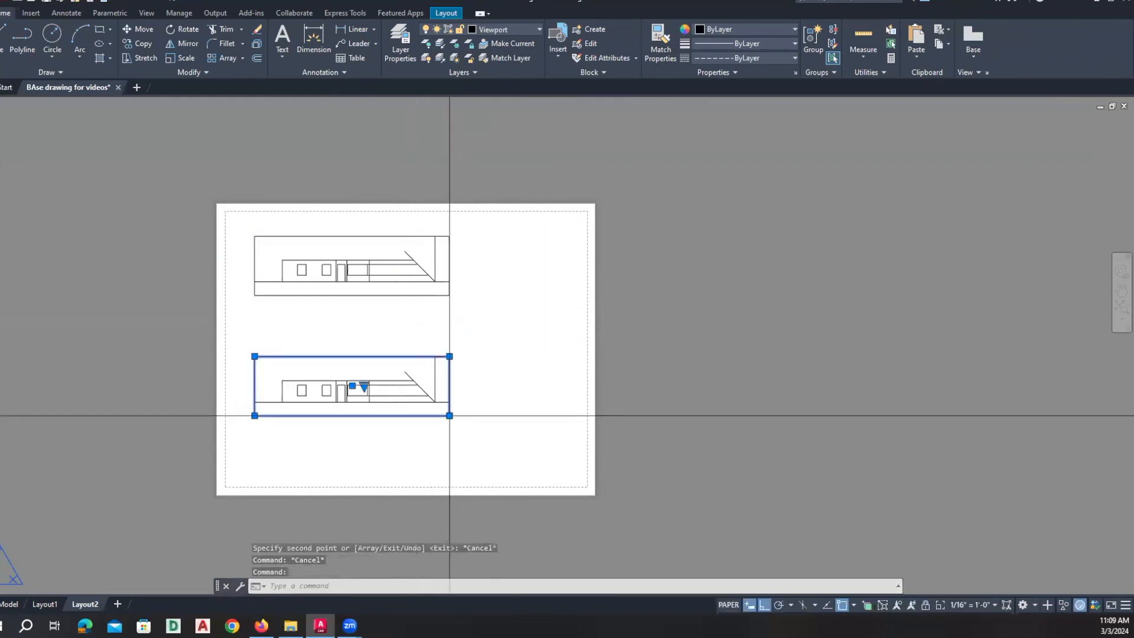
click(449, 416)
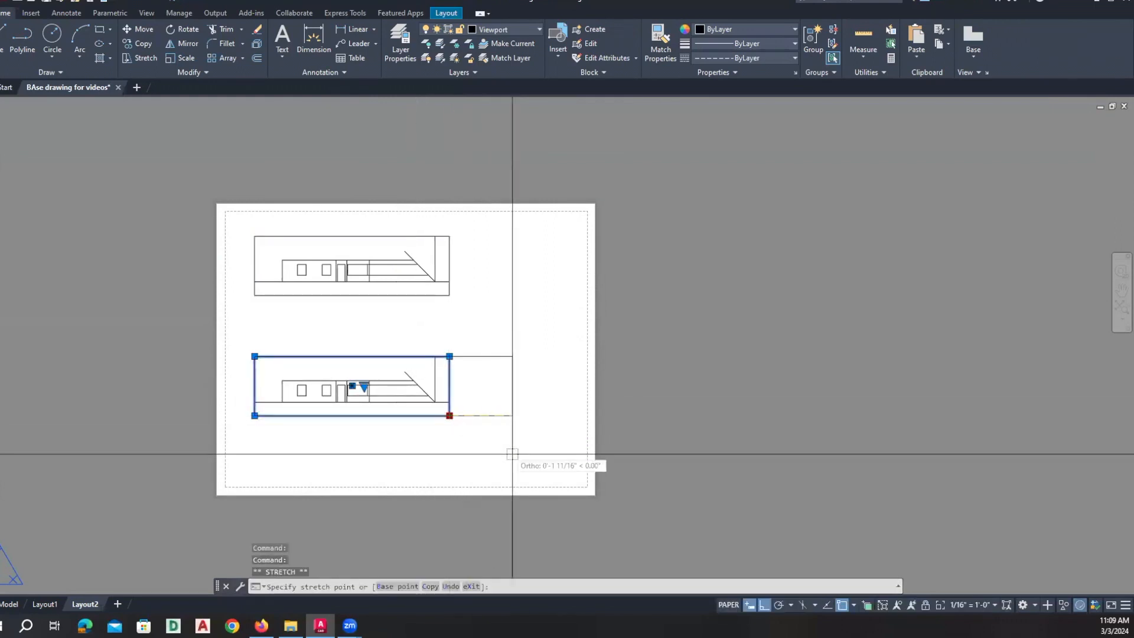
click(543, 471)
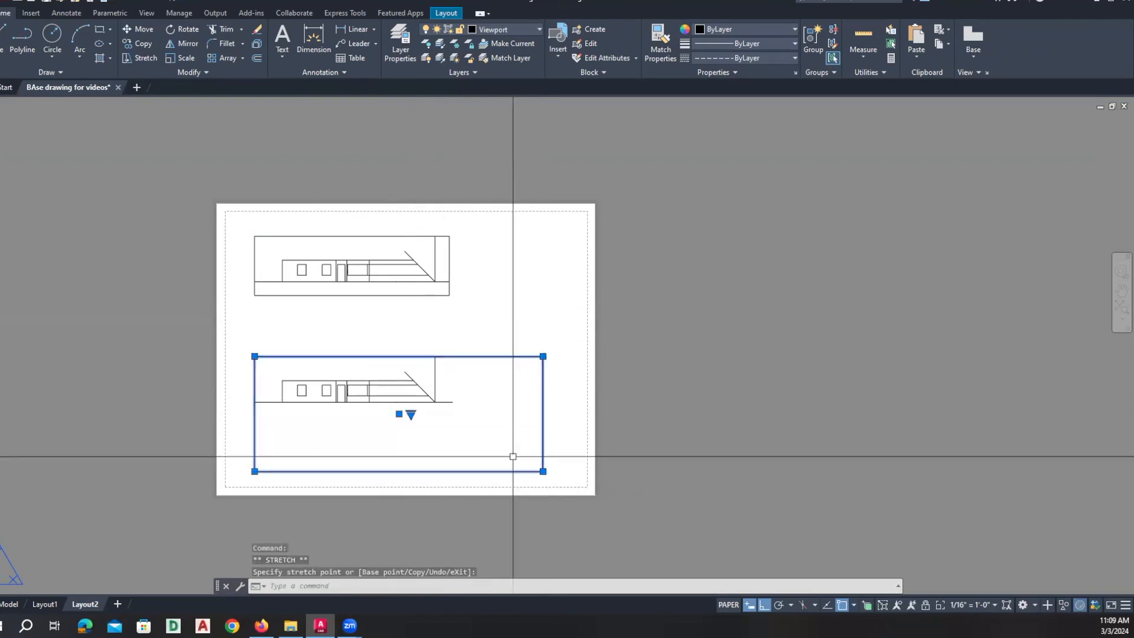
key(Escape)
key(Escape)
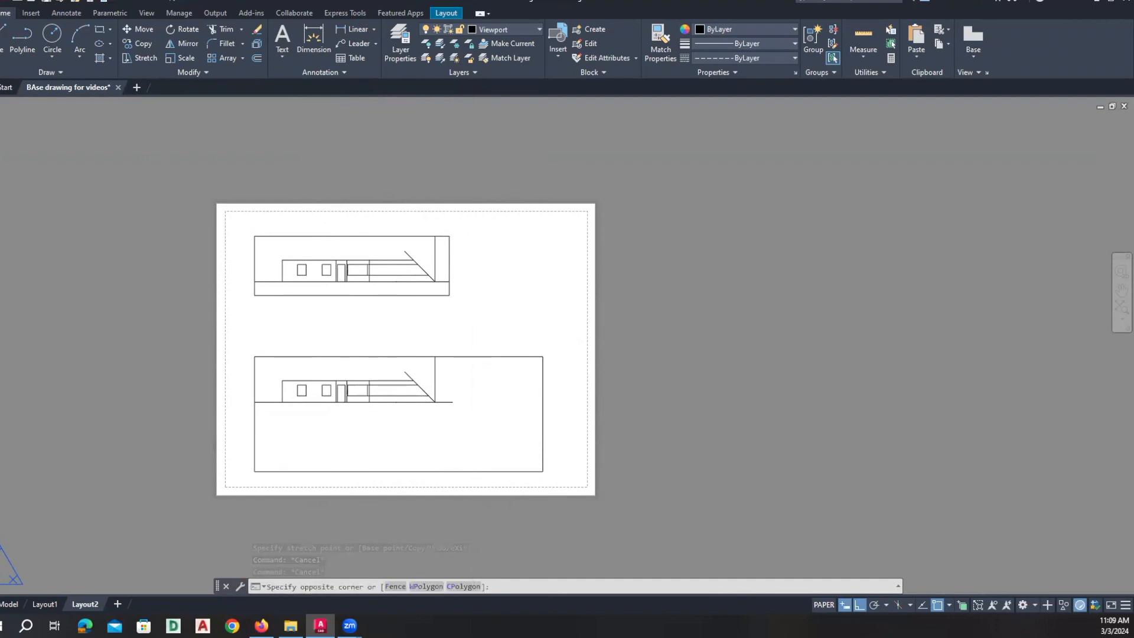
Activate the copied viewport, bring the floor plan and side elevation into it, and rotate the UCS so its X axis points straight up.
double_click(475, 425)
middle_drag(483, 438, 474, 470)
middle_drag(480, 416, 482, 408)
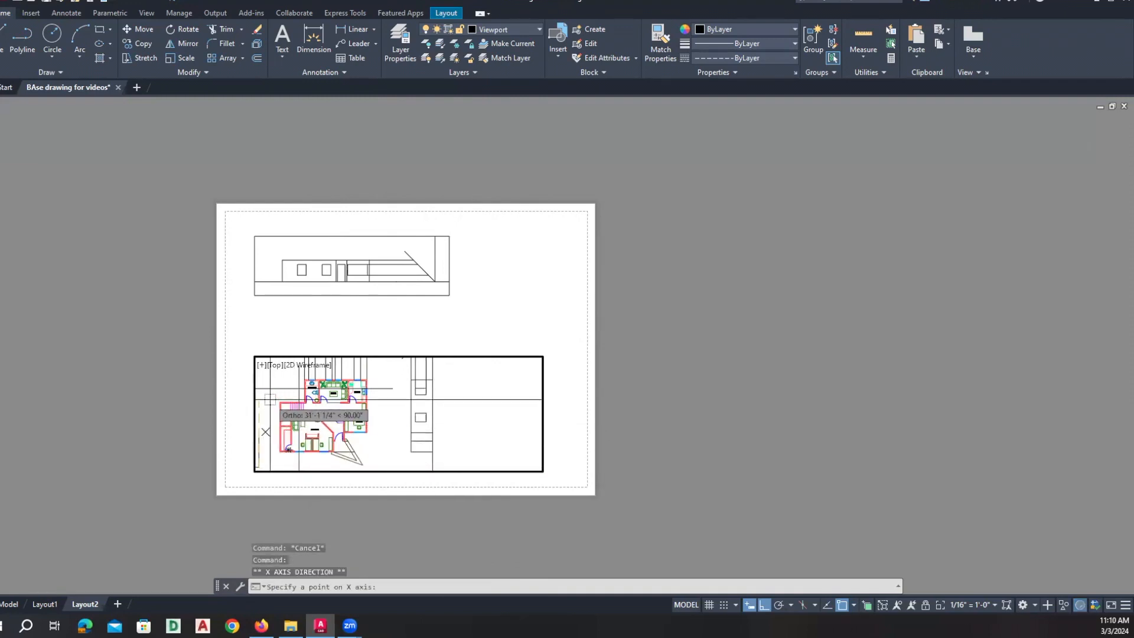
middle_drag(300, 451, 315, 426)
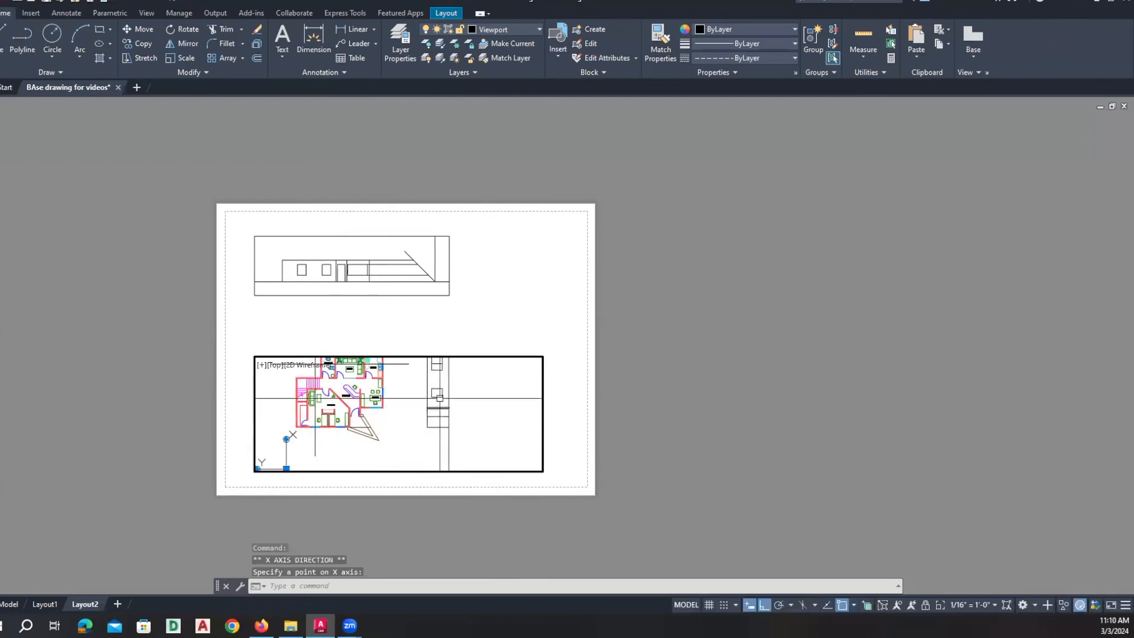
mouse_move(438, 392)
middle_down()
mouse_move(424, 430)
mouse_move(423, 418)
middle_up()
Realign the copied viewport's view to the current UCS with the PLAN command.
scroll(420, 437, down, 2)
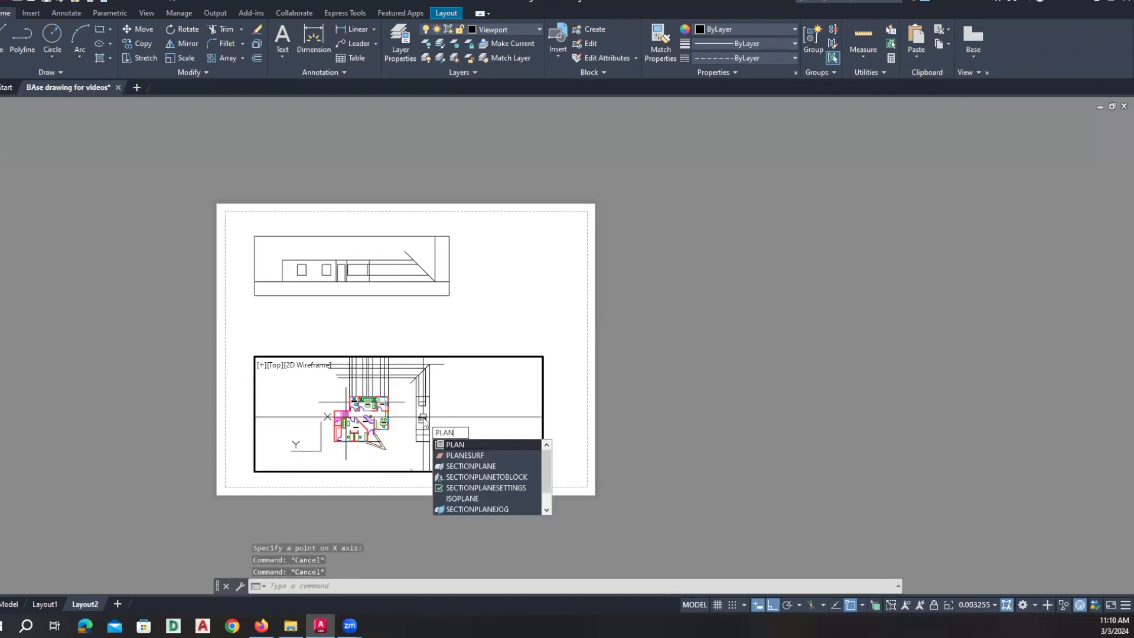
key(Return)
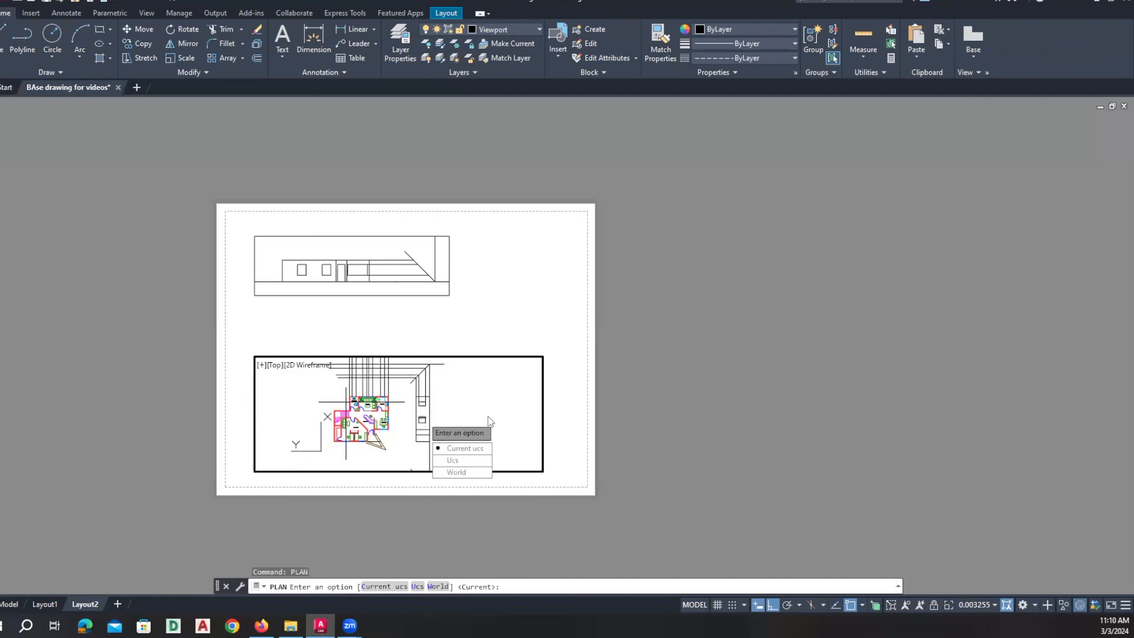
key(Return)
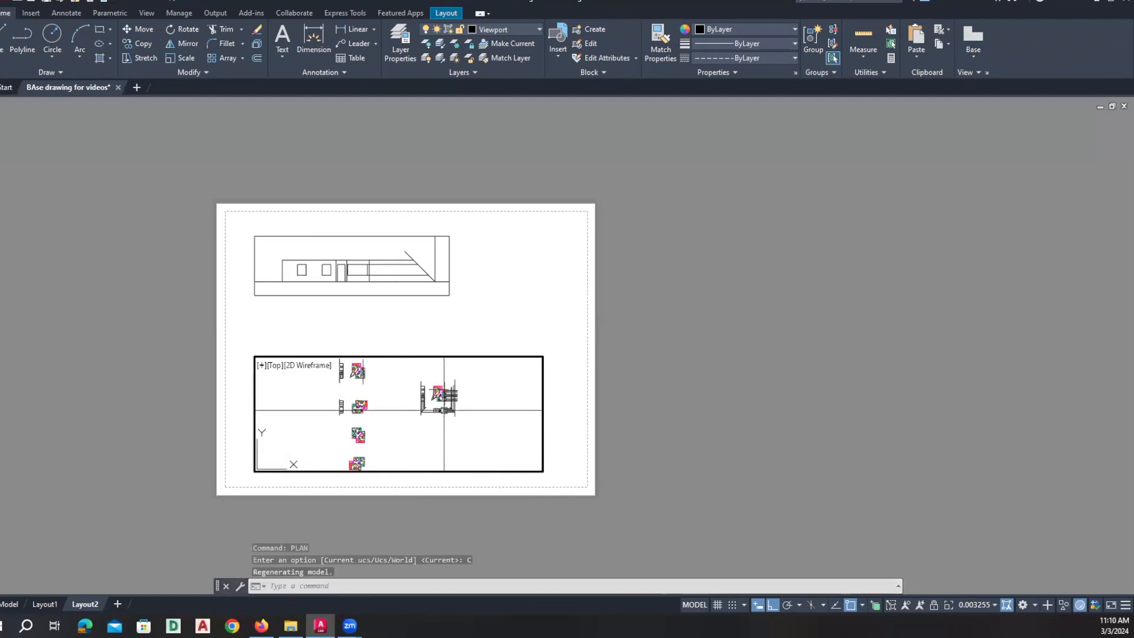
Frame the side elevation in the lower viewport at a scale of 1/16" = 1'-0" and return to paper space.
scroll(447, 405, up, 4)
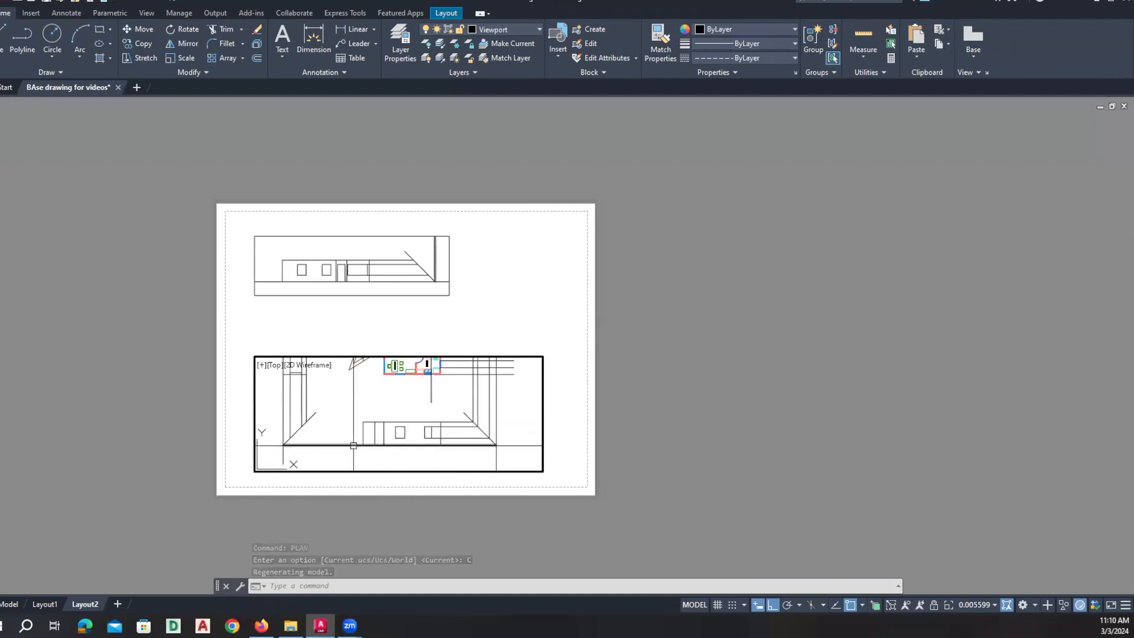
scroll(424, 437, up, 2)
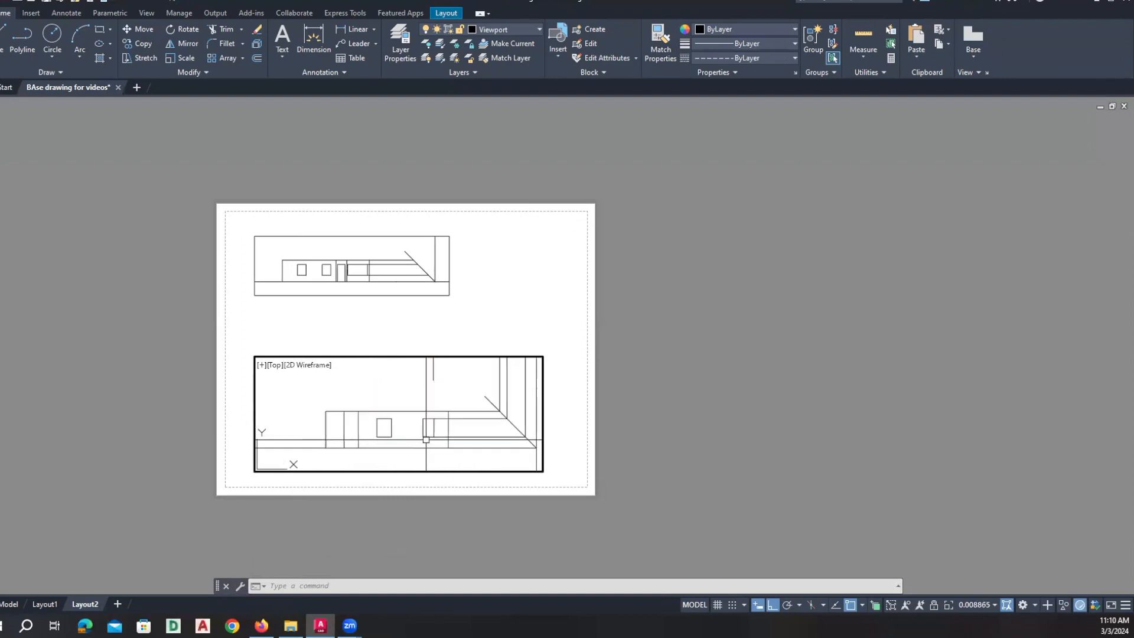
click(975, 604)
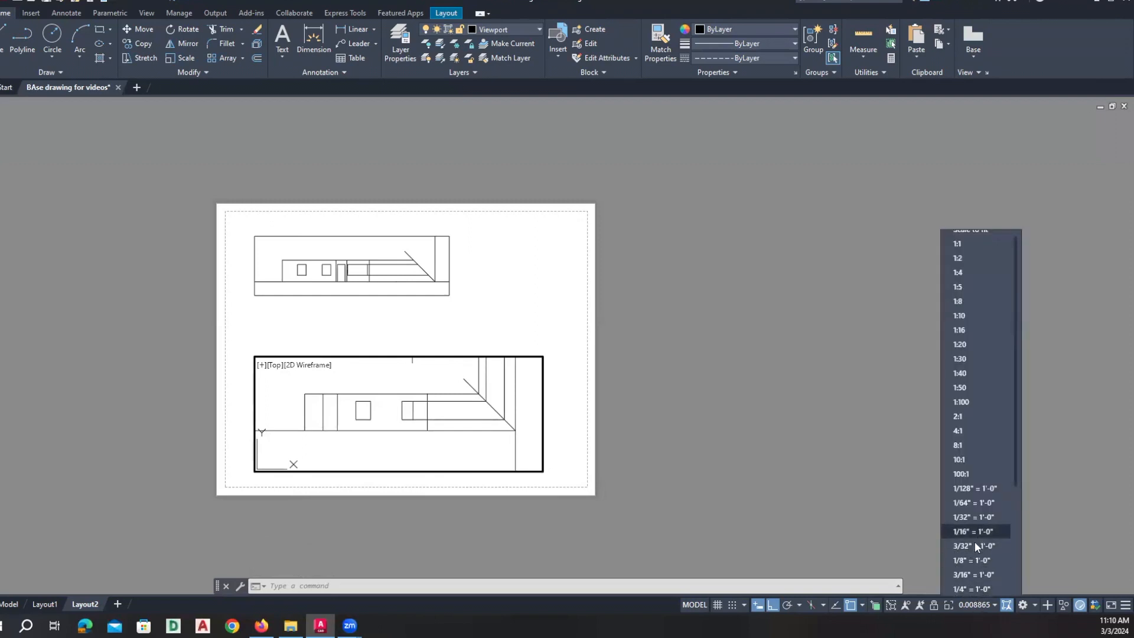
click(975, 560)
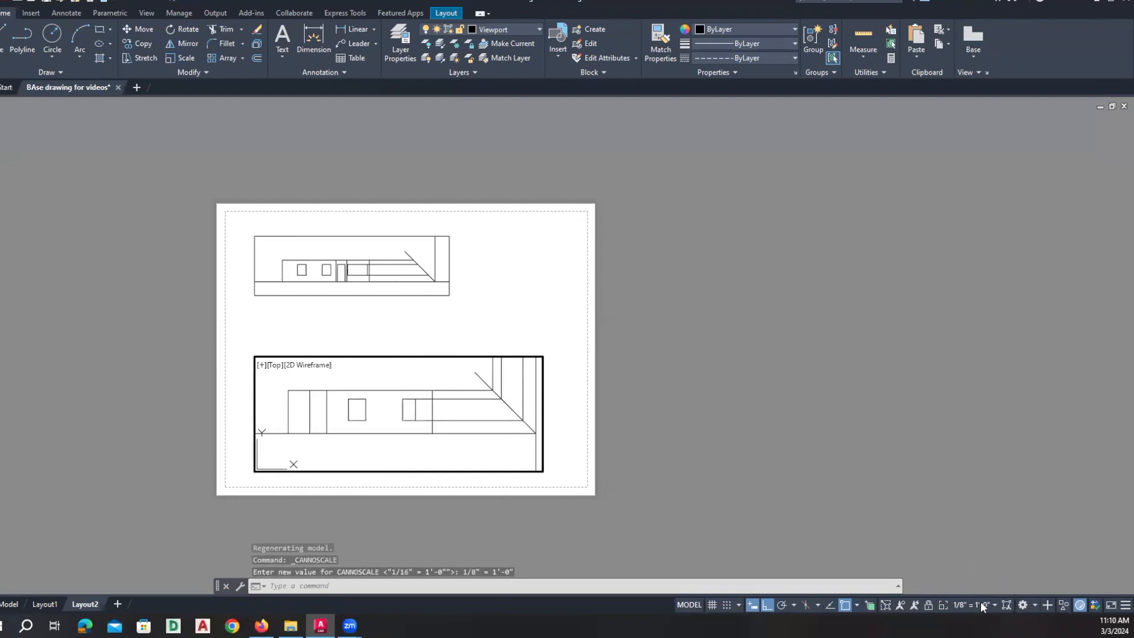
click(980, 602)
click(981, 534)
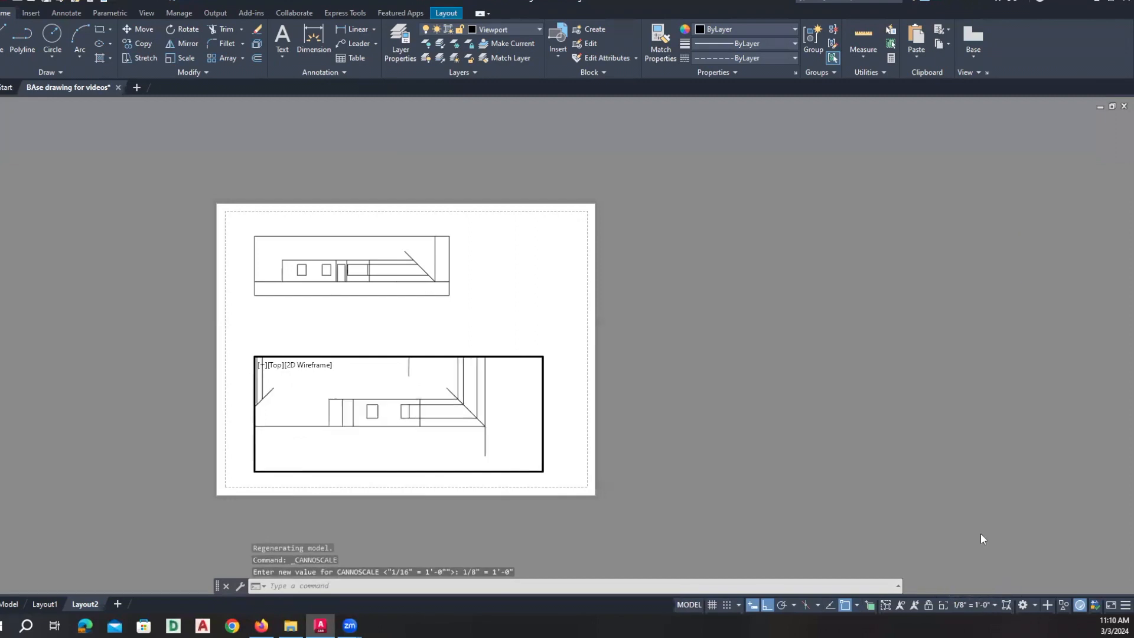
double_click(563, 324)
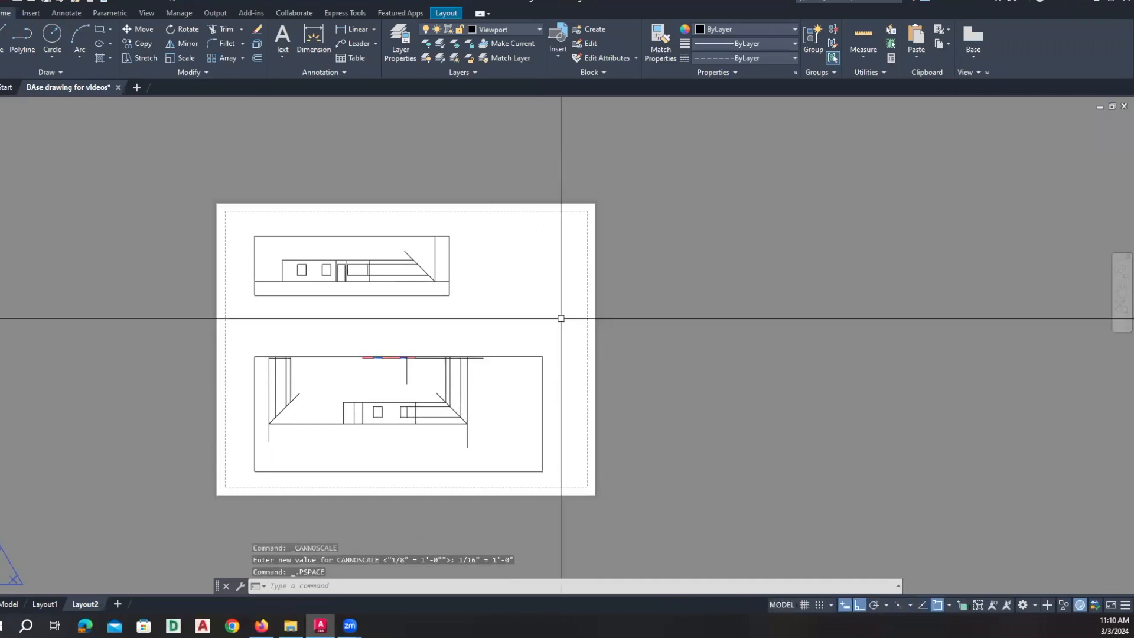
Stretch the lower viewport's corners inward to crop it closely around the side elevation.
click(541, 361)
click(543, 356)
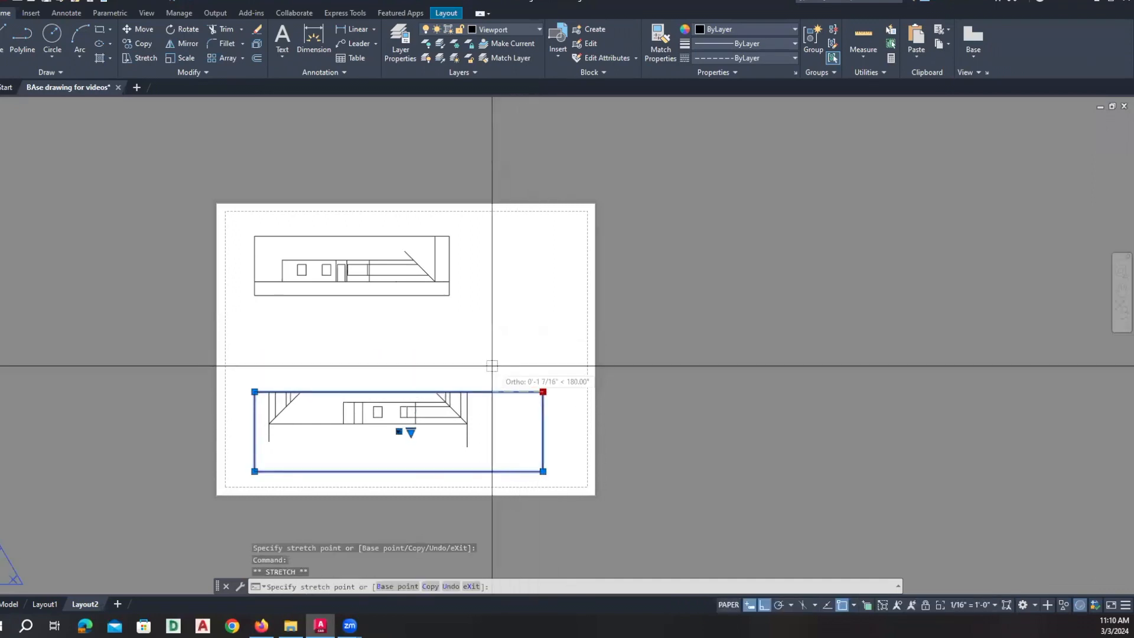
click(425, 392)
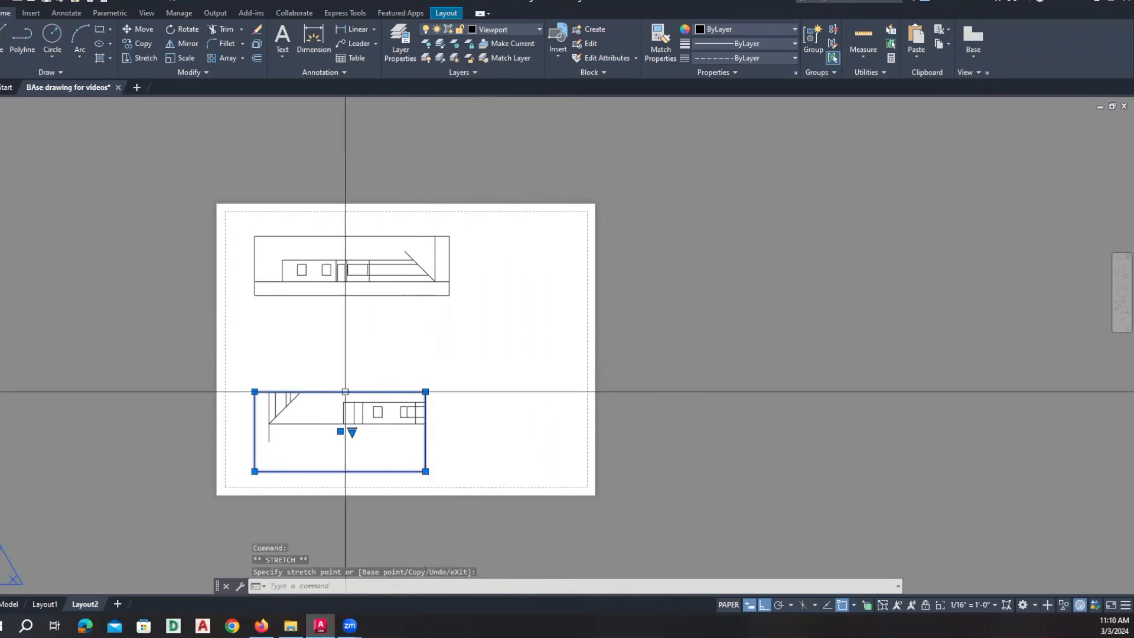
click(255, 471)
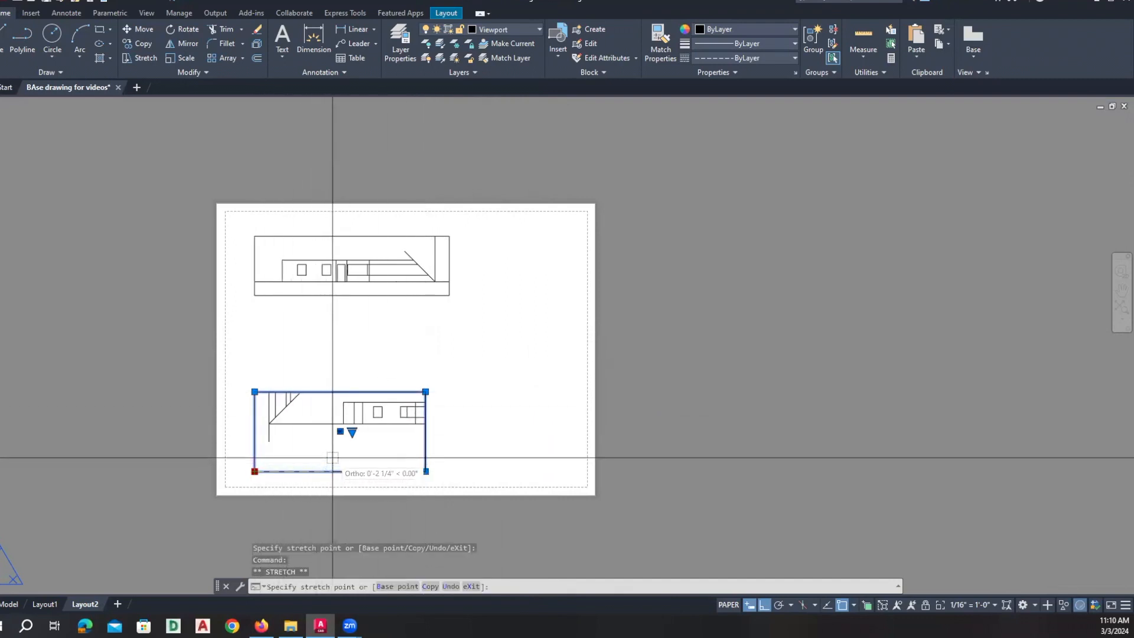
click(333, 464)
click(425, 472)
click(445, 439)
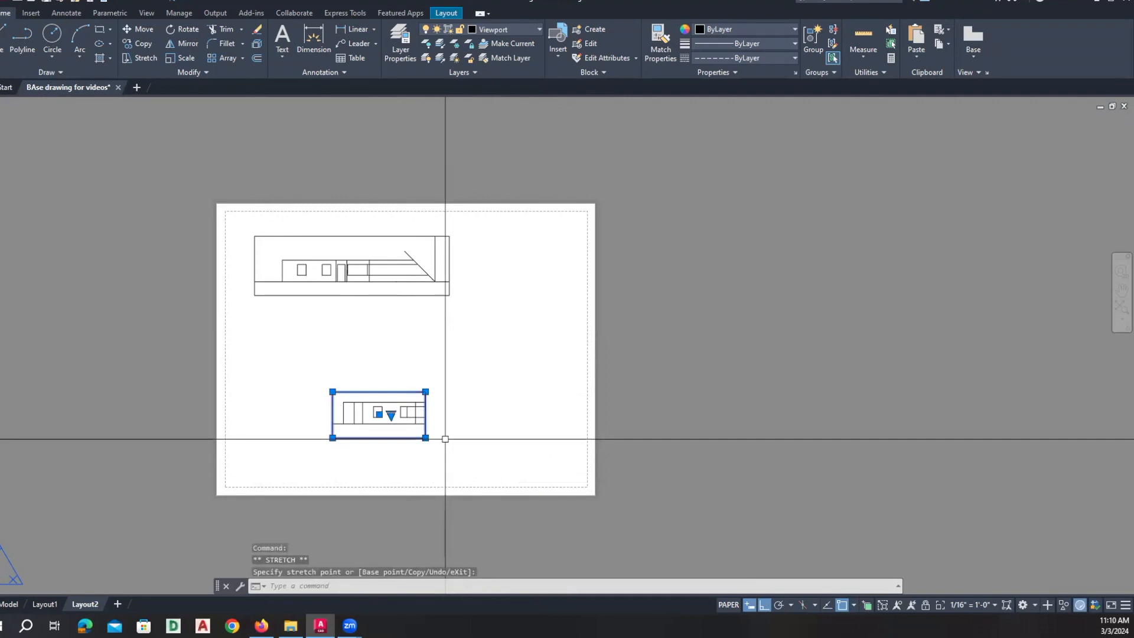
key(Escape)
key(Escape)
Move the cropped side elevation viewport straight up toward the front elevation viewport.
text(m)
key(Return)
click(423, 448)
click(394, 409)
key(Return)
click(434, 429)
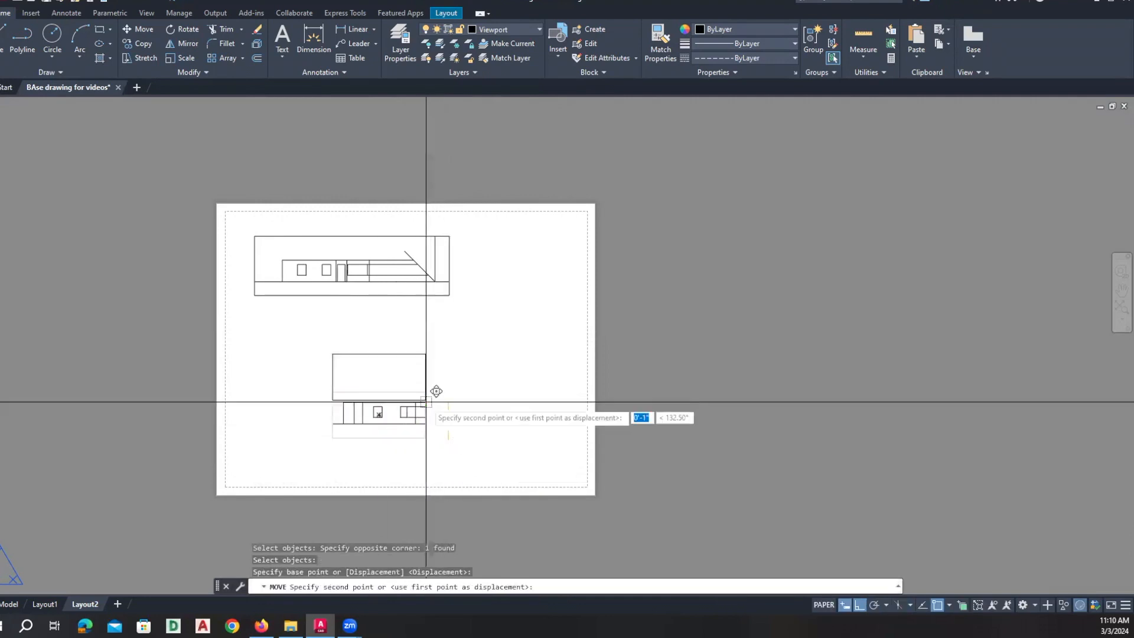
click(433, 355)
Shift the side elevation viewport left and slightly up so it sits just below the front elevation viewport.
key(Return)
click(480, 378)
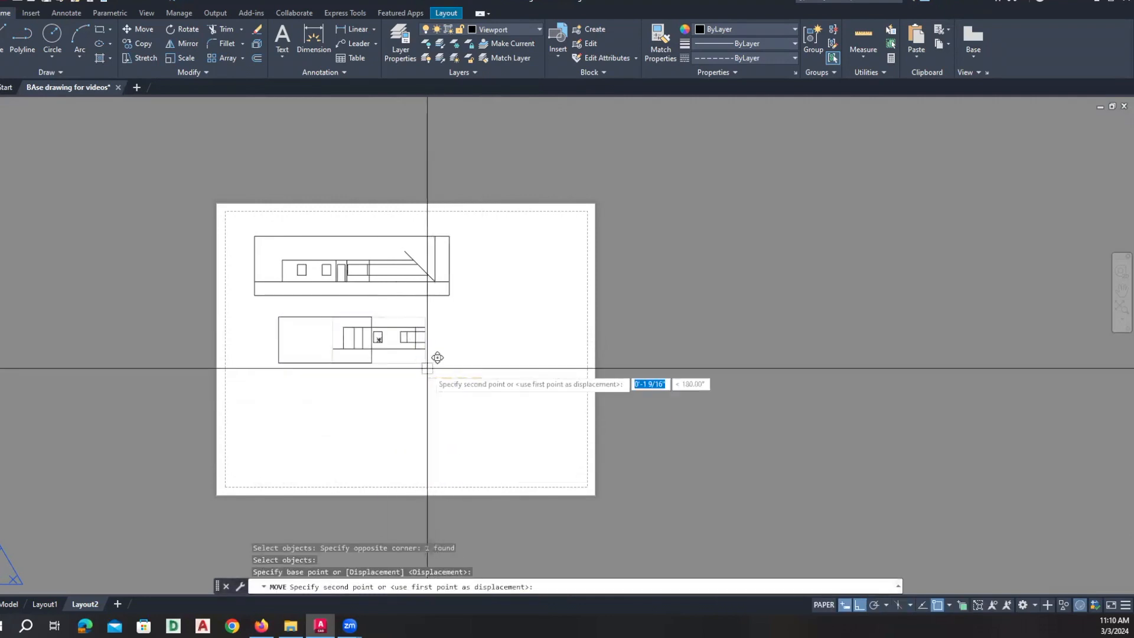
click(426, 366)
click(385, 367)
click(358, 342)
click(369, 350)
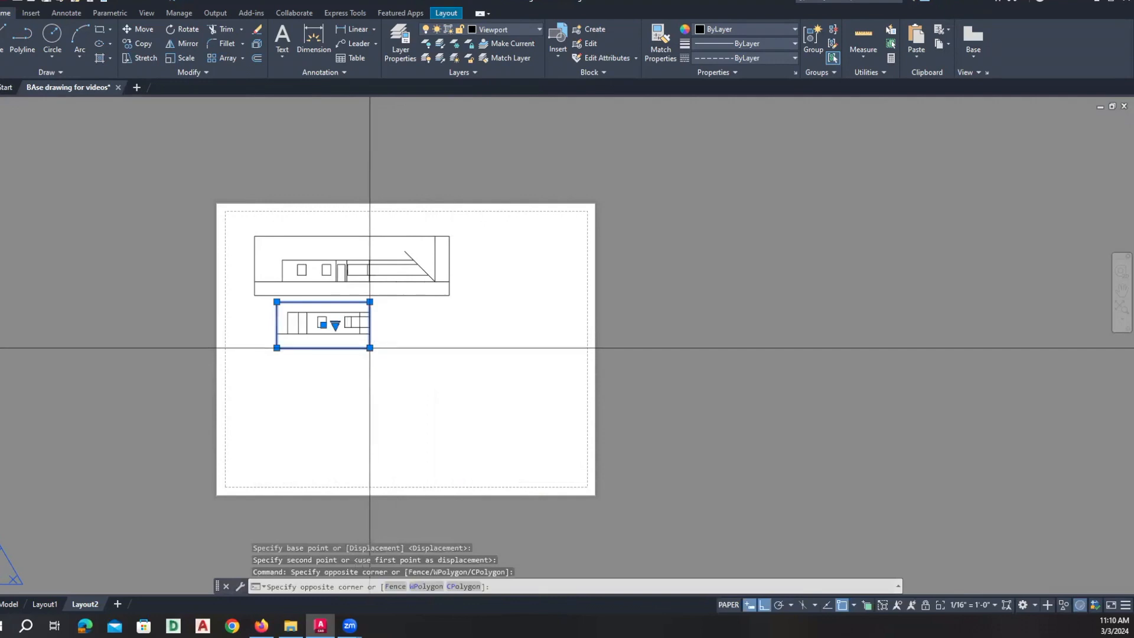
key(Escape)
key(Escape)
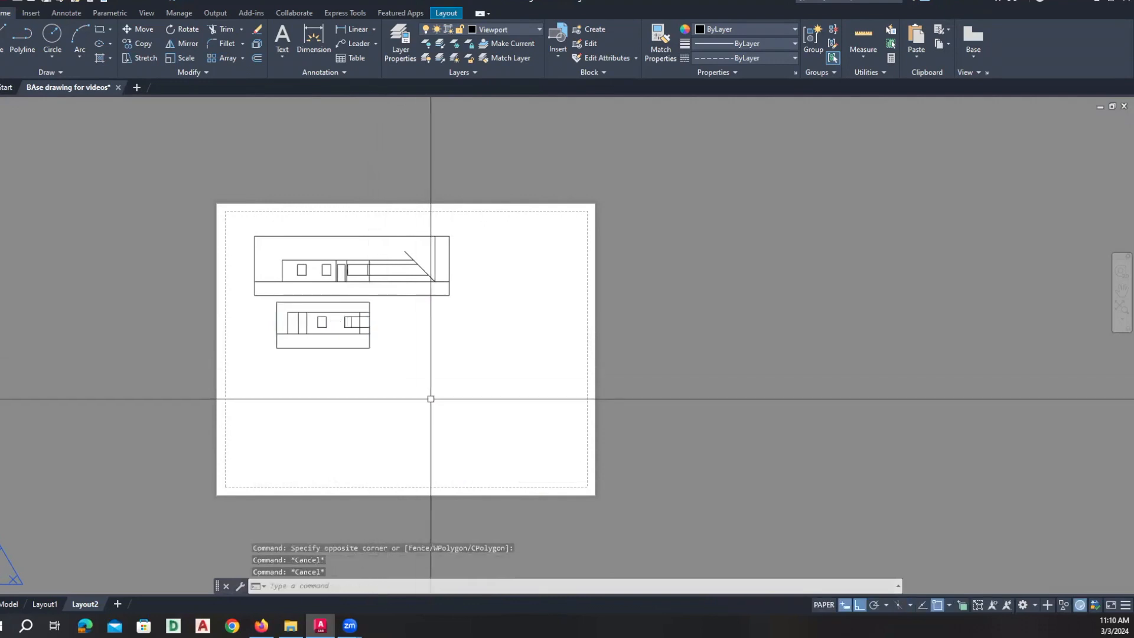
middle_drag(435, 384, 433, 406)
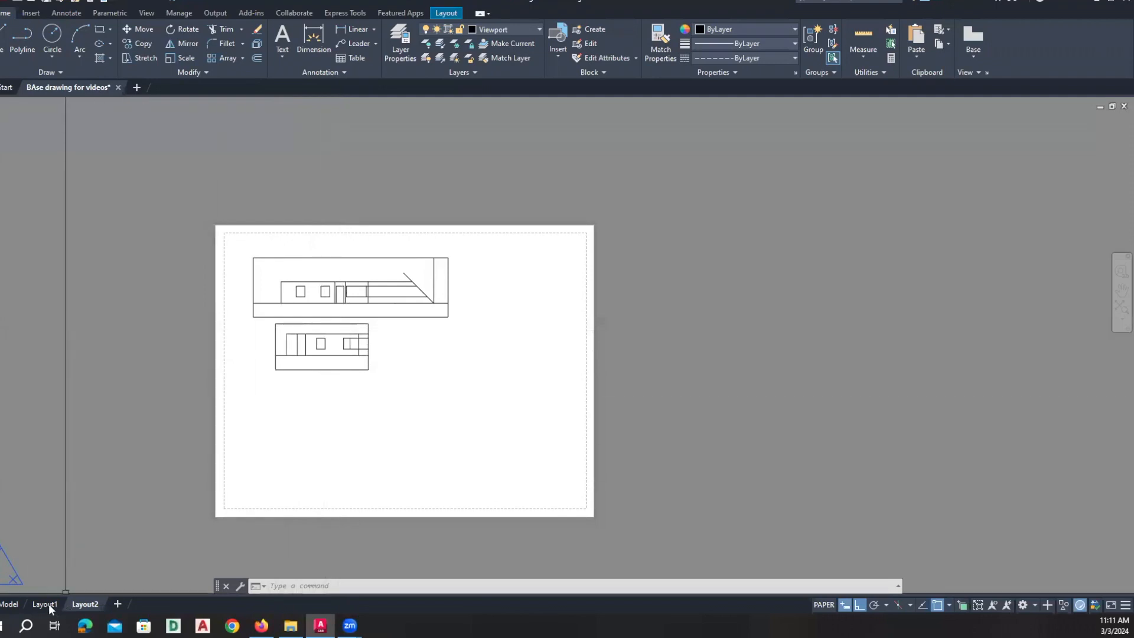
In model space, turn Ortho off and draw two crossing diagonal lines over the front elevation.
click(12, 604)
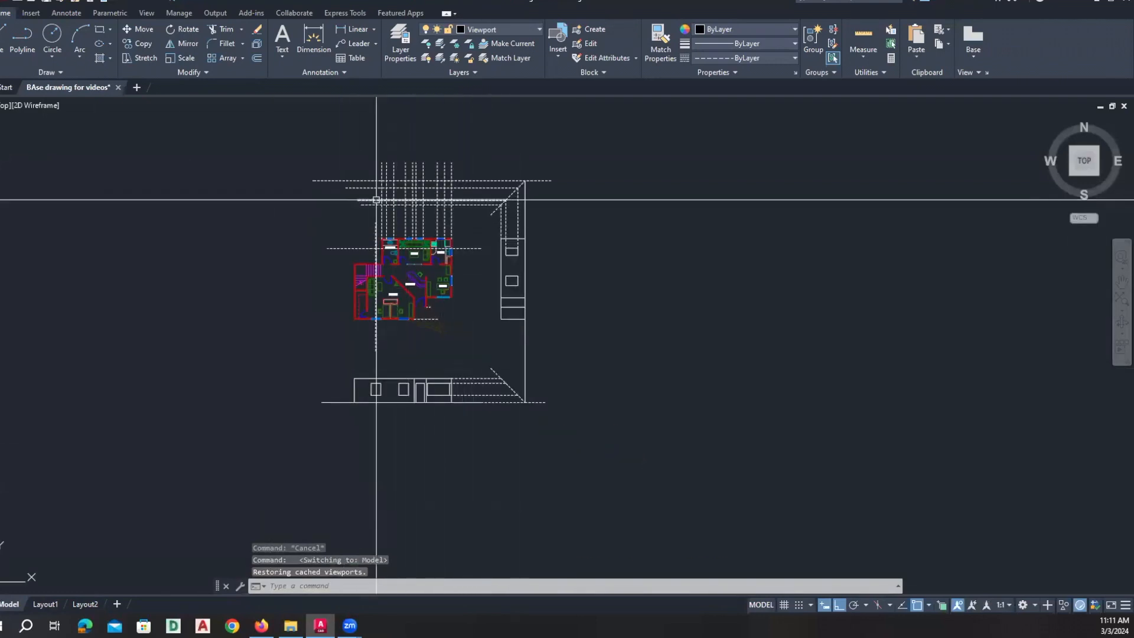
scroll(416, 328, up, 2)
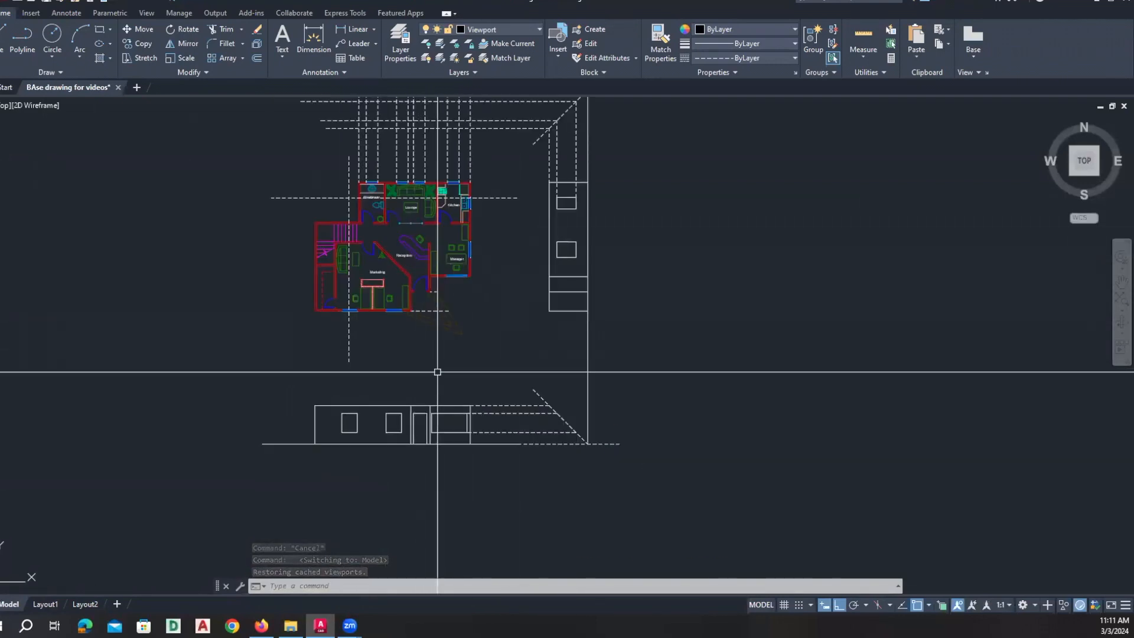
key(Return)
click(294, 385)
key(F8)
click(514, 467)
key(Return)
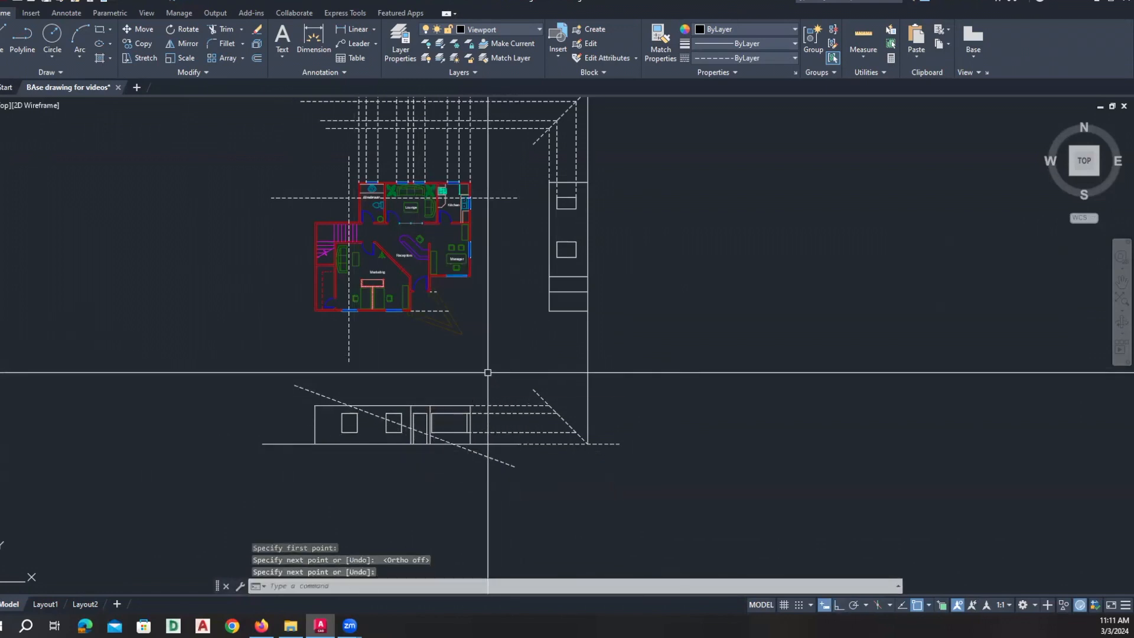
key(Return)
click(488, 374)
click(301, 470)
key(Return)
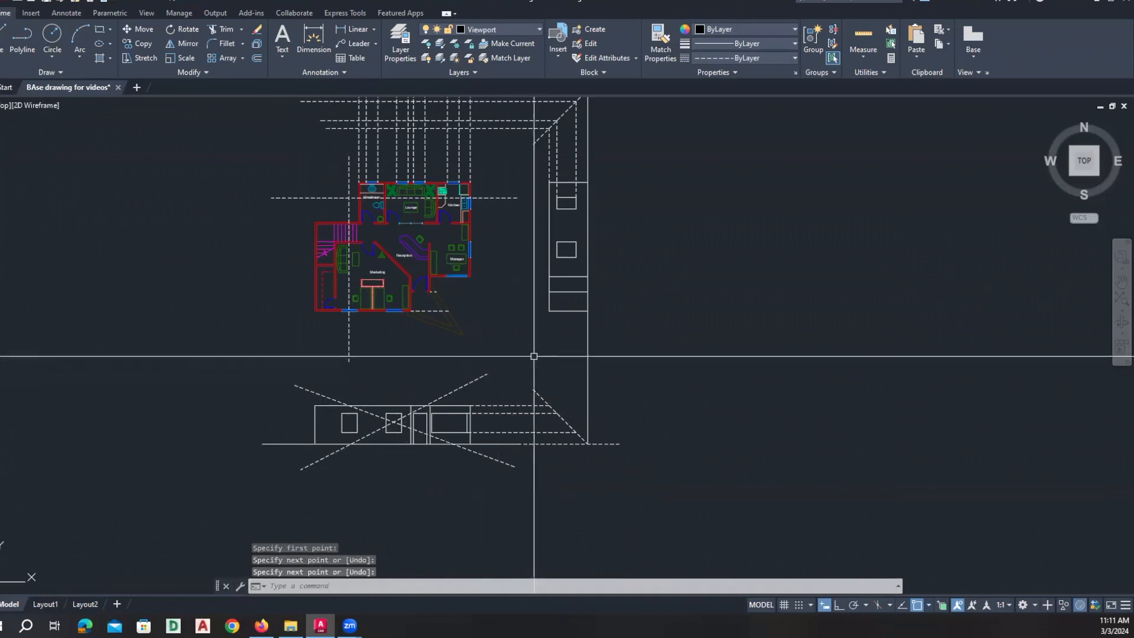
Draw two crossing diagonal lines over the side elevation beside the floor plan.
key(Return)
click(640, 147)
click(535, 336)
key(Return)
key(Return)
click(514, 161)
click(627, 302)
key(Return)
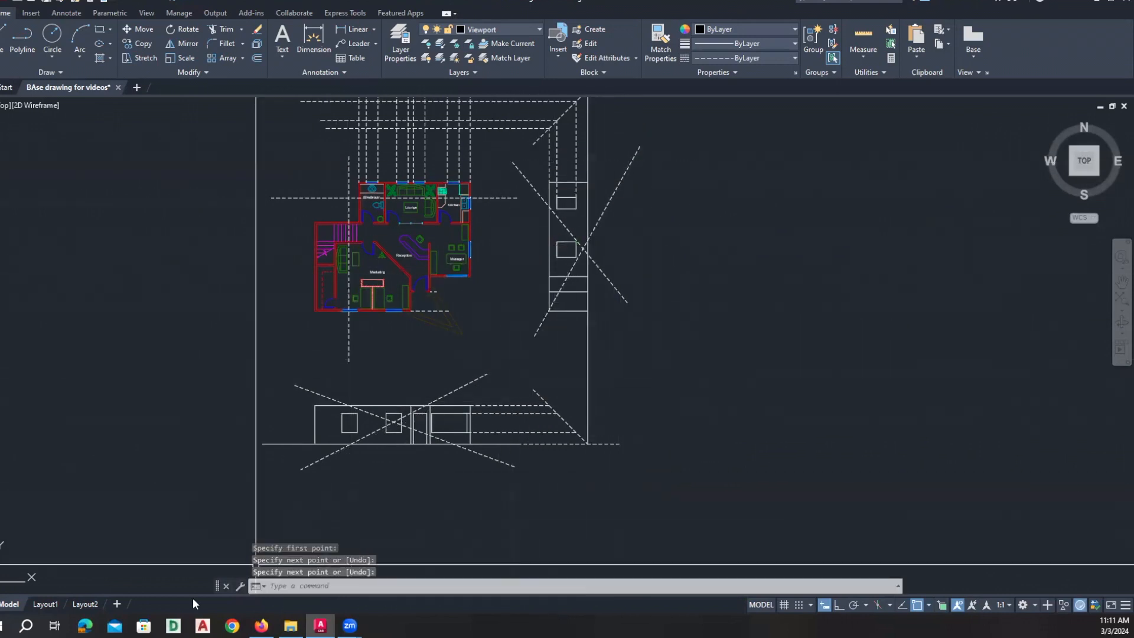
Compare the crossed-out elevations in the Layout2 viewports with the same elevations in model space.
click(86, 604)
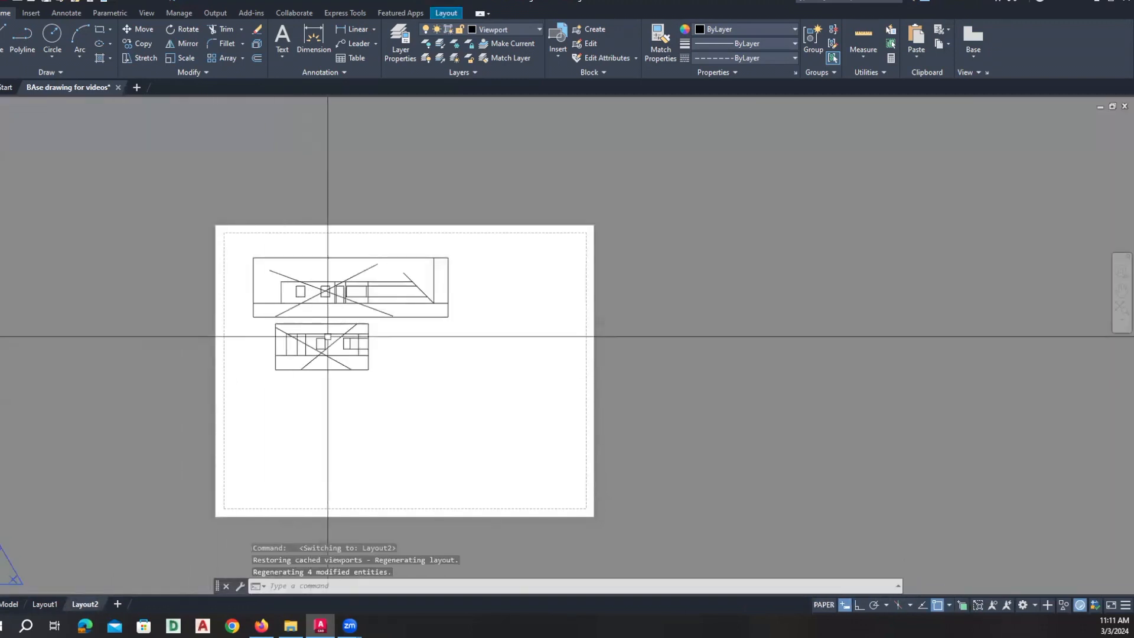
scroll(330, 335, up, 5)
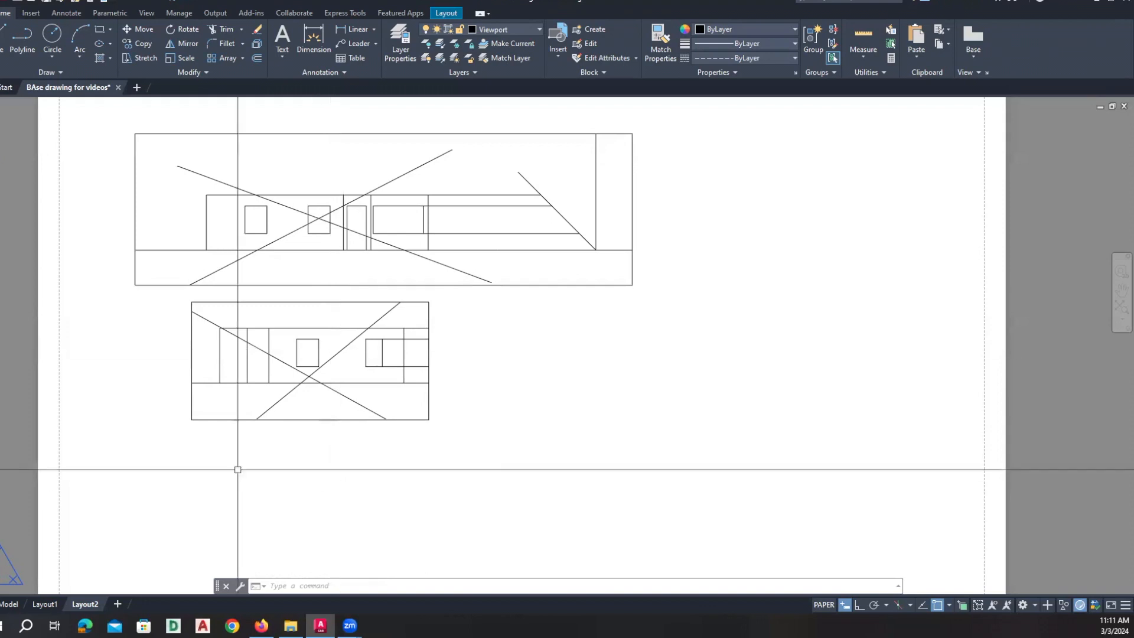
click(9, 604)
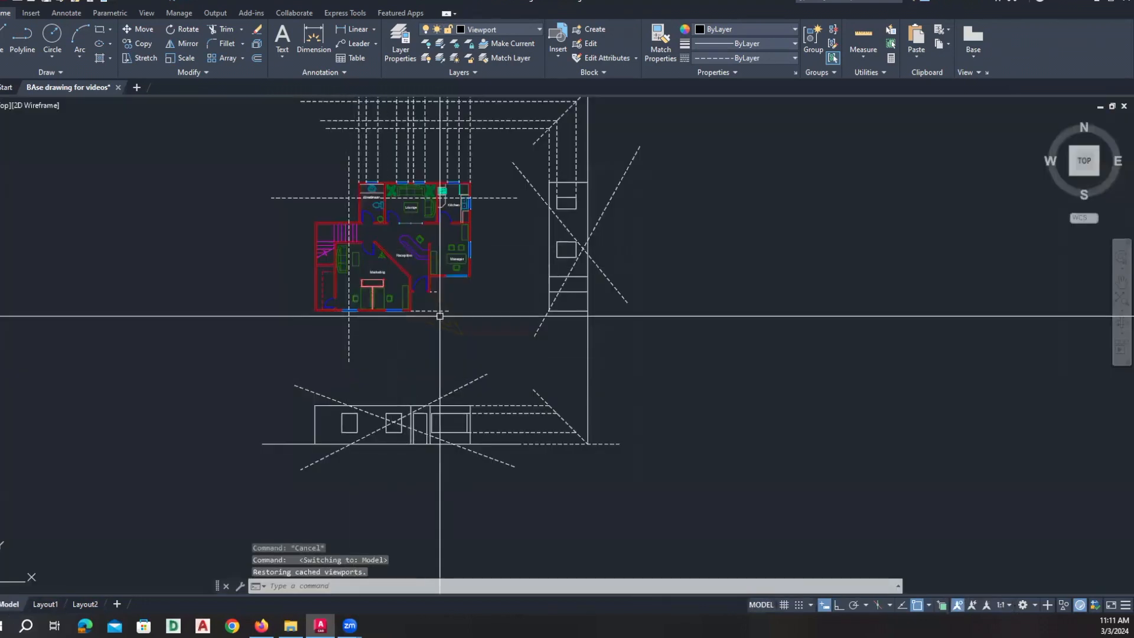
click(84, 604)
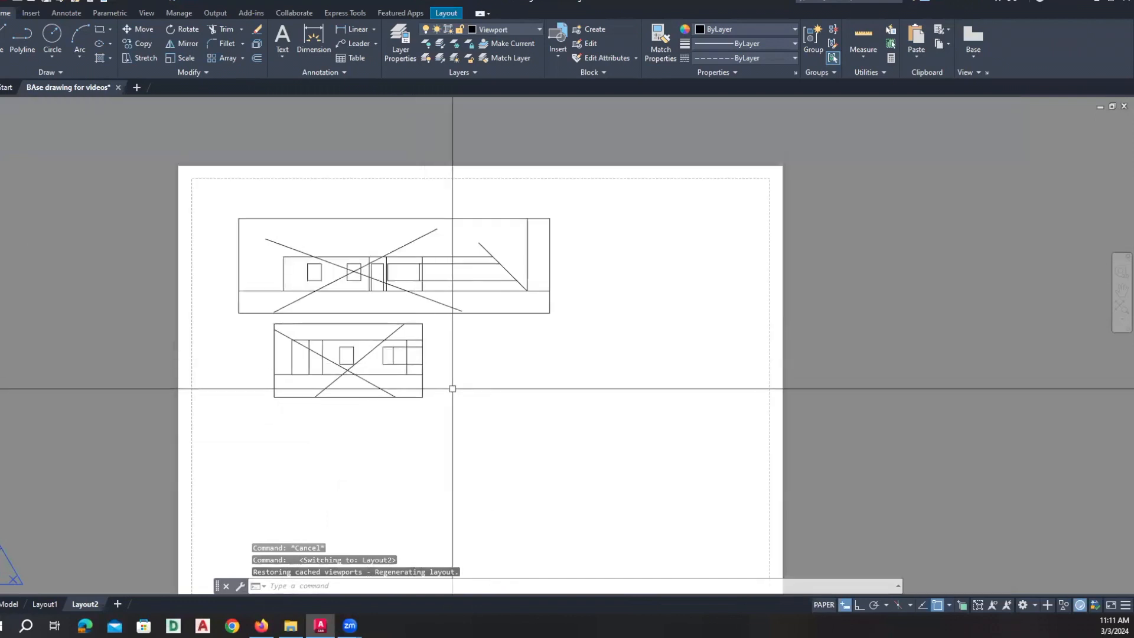
Examine the row of rotated floor plans and the elevations beneath them in model space, beside the projected elevation drawing.
click(14, 607)
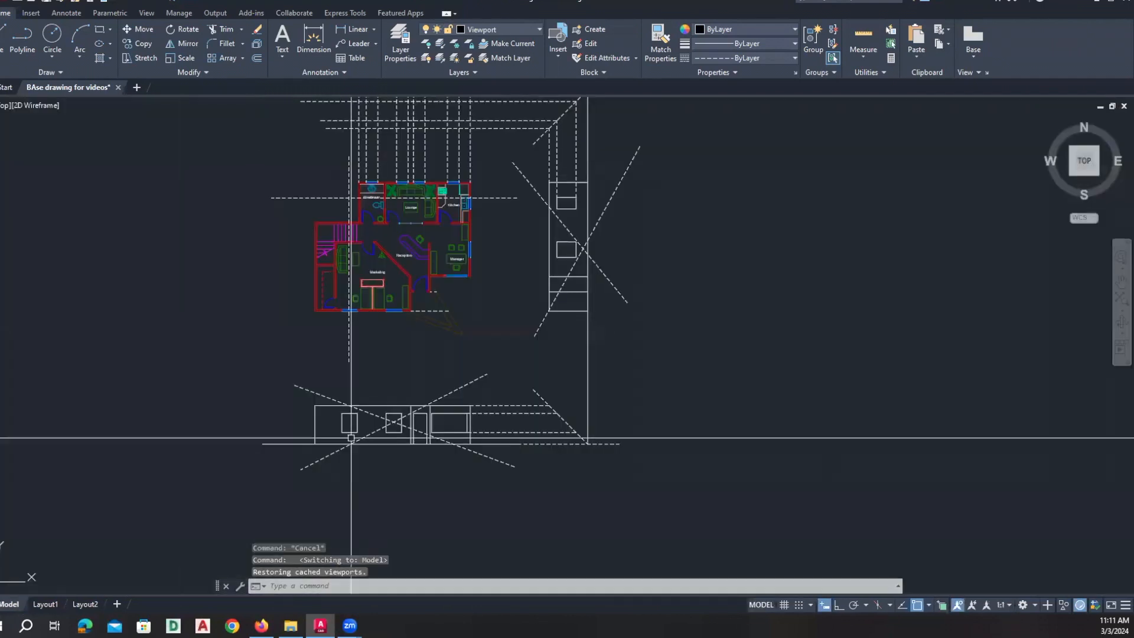
scroll(403, 397, down, 1)
middle_drag(369, 508, 384, 400)
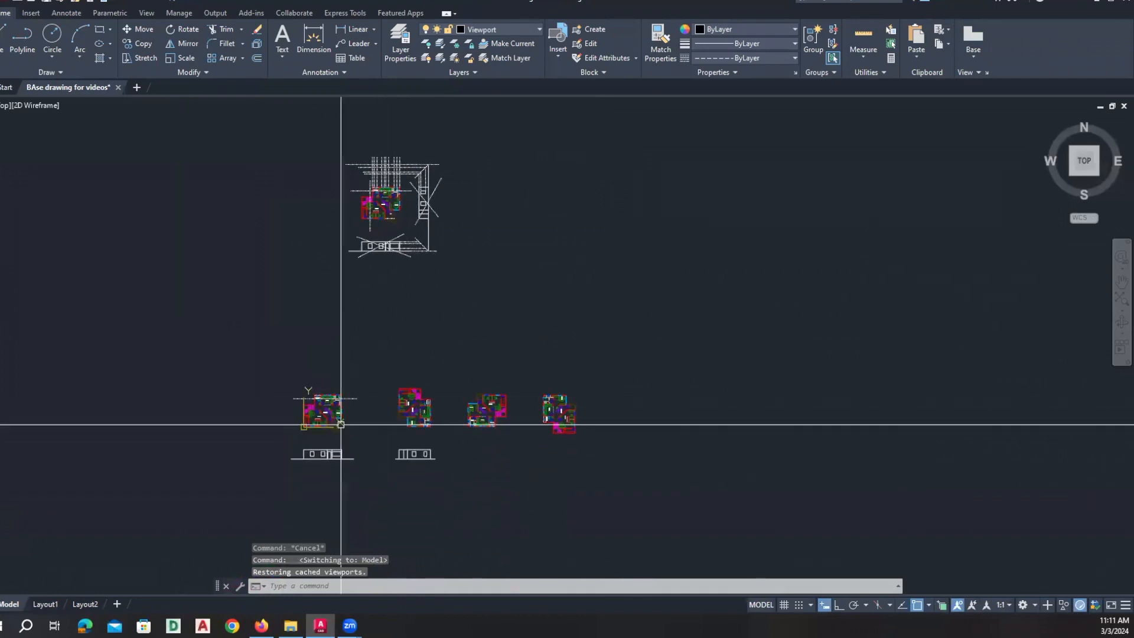
scroll(339, 423, up, 3)
middle_drag(346, 458, 331, 381)
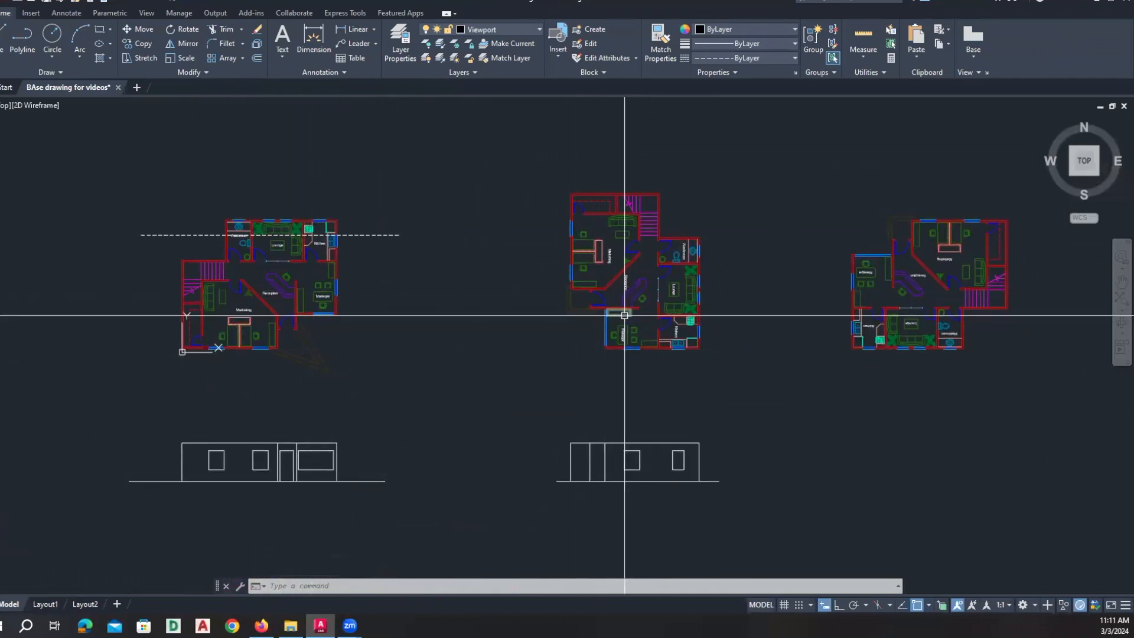
scroll(704, 392, down, 2)
middle_drag(703, 393, 589, 380)
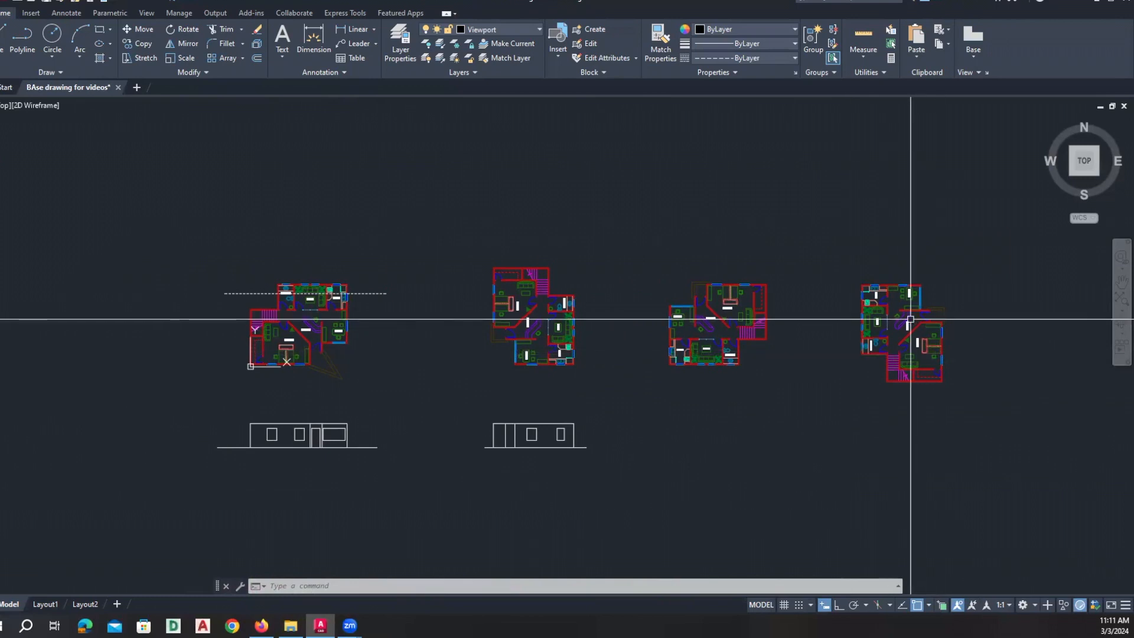
scroll(511, 419, up, 3)
scroll(520, 416, down, 3)
scroll(520, 416, down, 2)
mouse_move(520, 417)
middle_down()
mouse_move(570, 392)
mouse_move(555, 308)
mouse_move(555, 352)
middle_up()
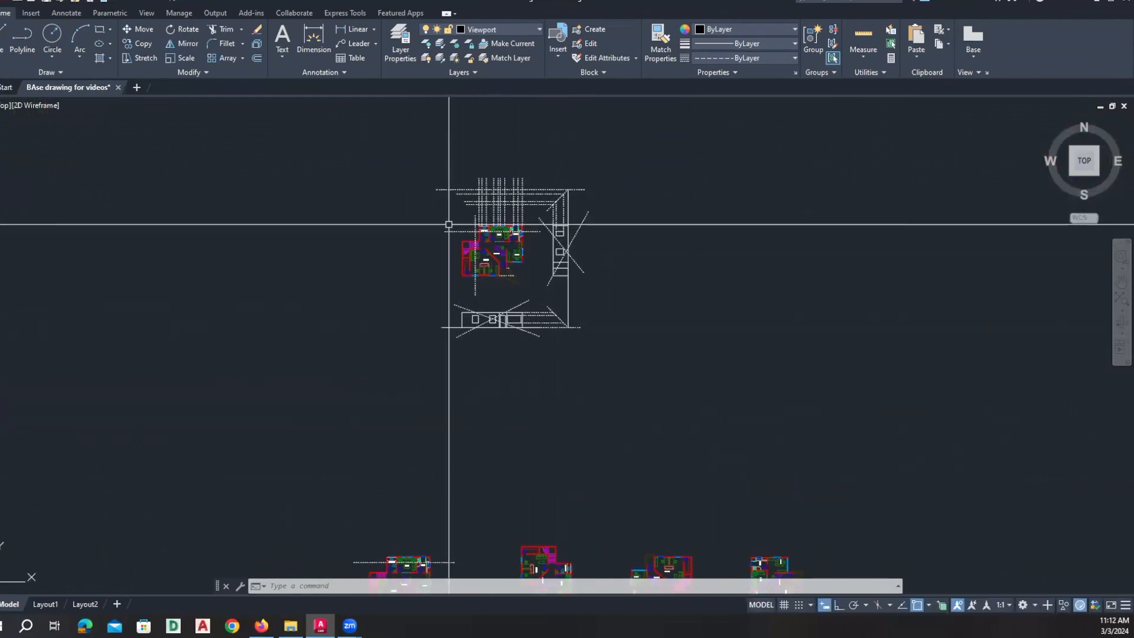
Look over the Layout2 and Layout1 sheets, and return to the floor plan with projected elevations in model space.
click(85, 604)
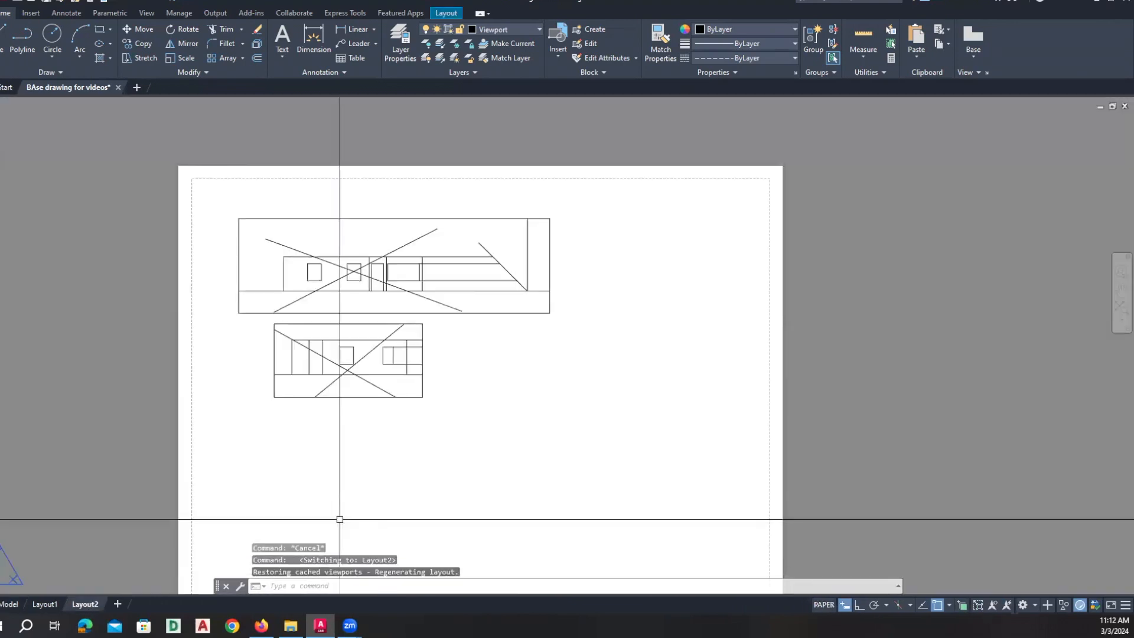
click(43, 605)
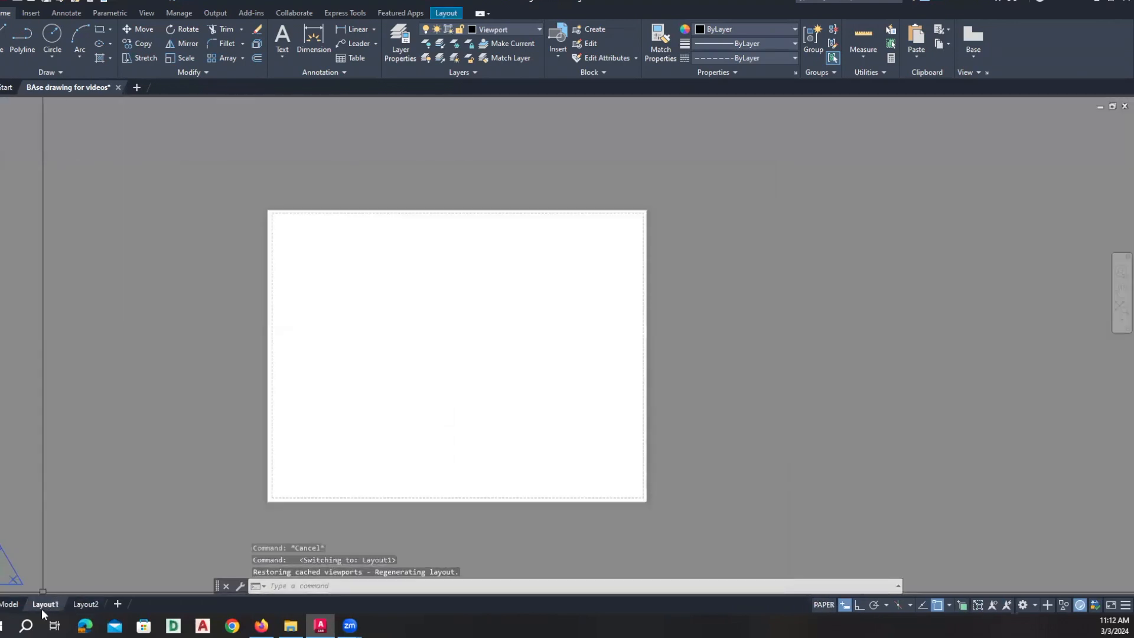
click(9, 602)
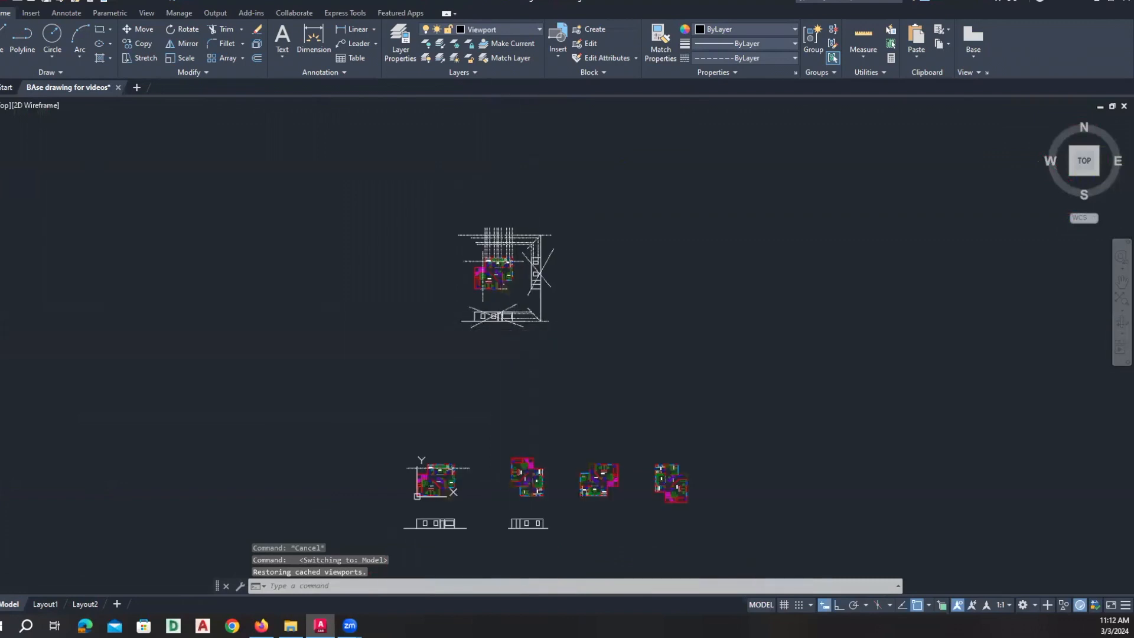
middle_drag(533, 349, 504, 316)
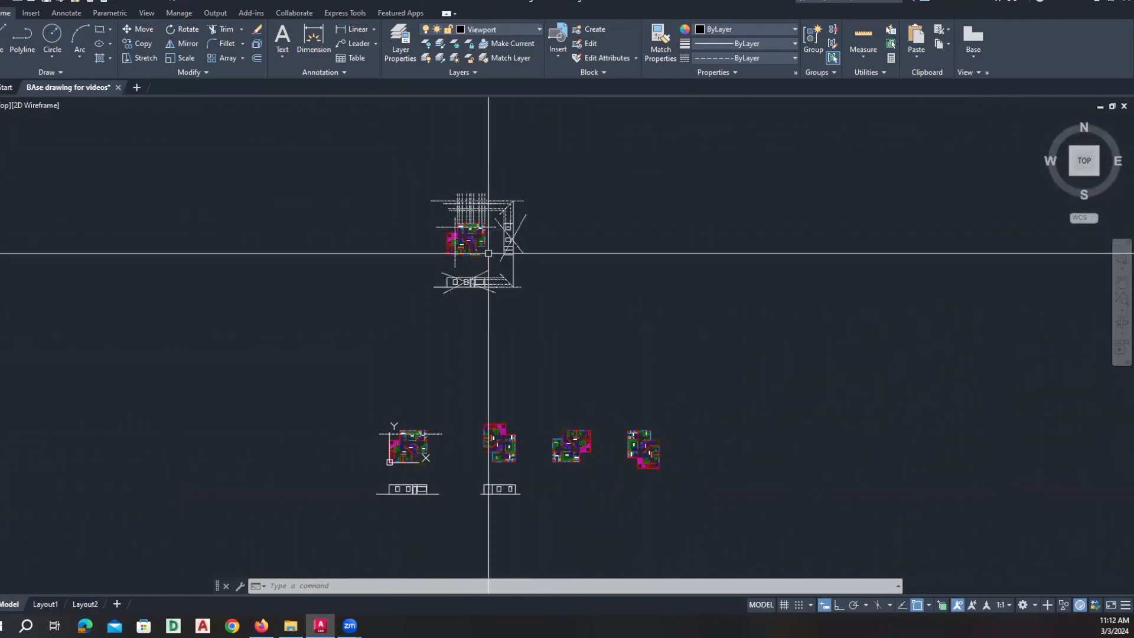
scroll(523, 247, up, 4)
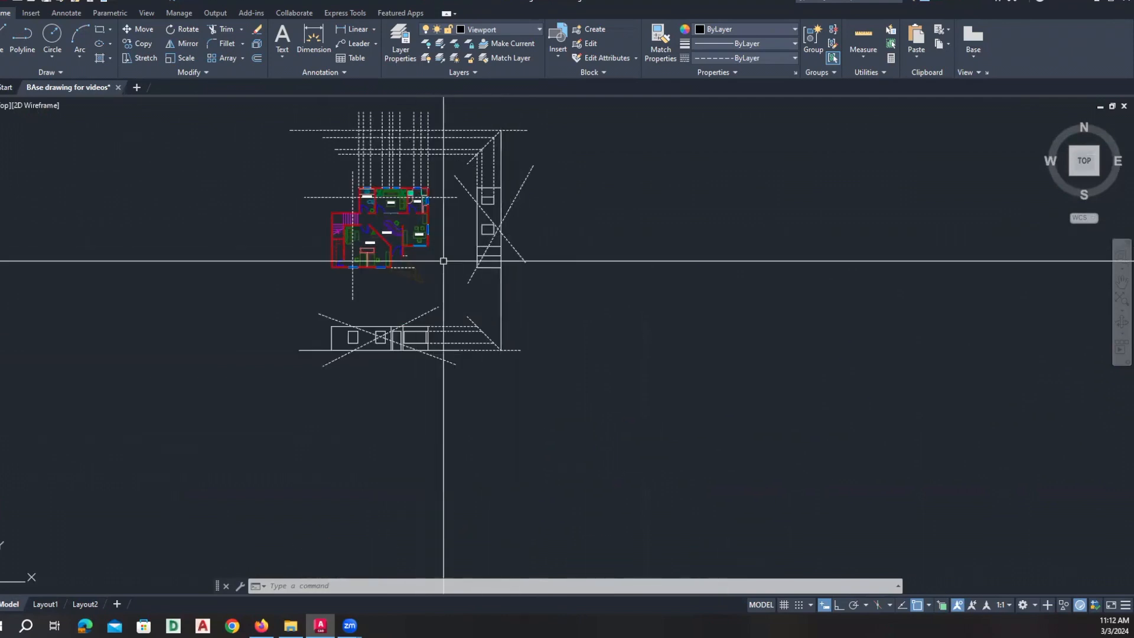
middle_drag(449, 232, 451, 259)
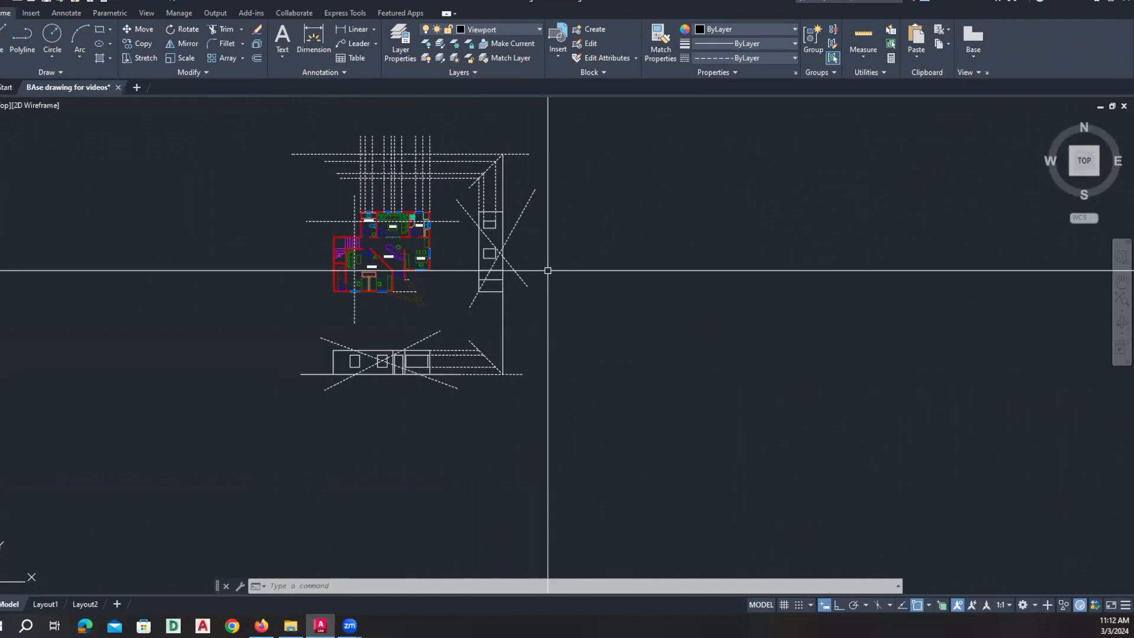
Review the floor plan with its projected front and side elevations in model space and the elevation viewports on the Layout2 sheet.
scroll(387, 246, down, 2)
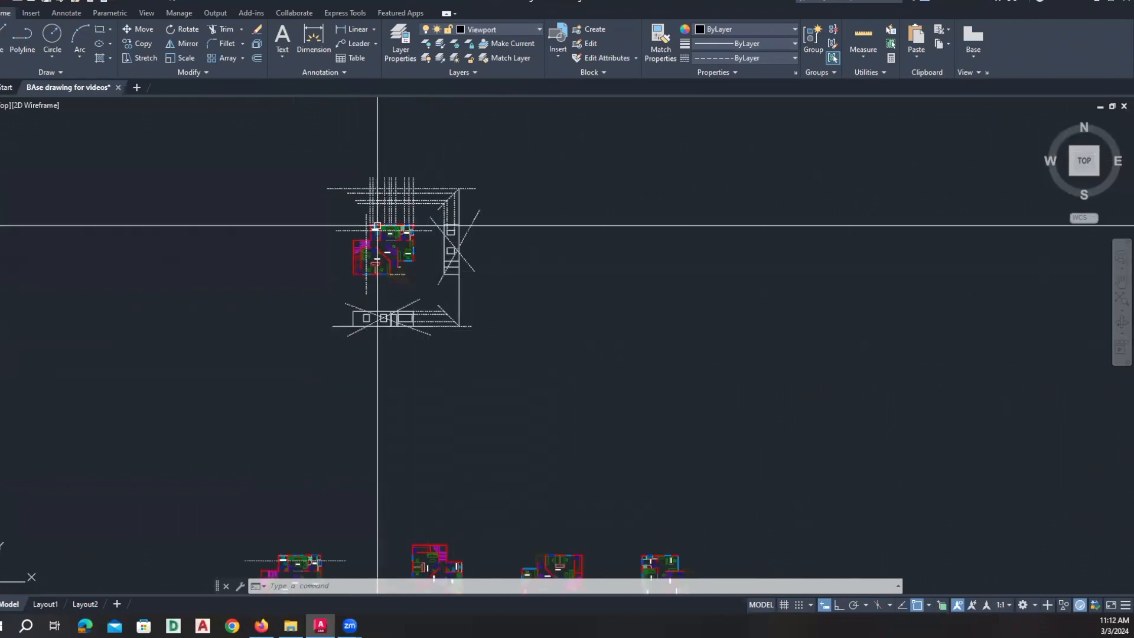
scroll(383, 318, up, 4)
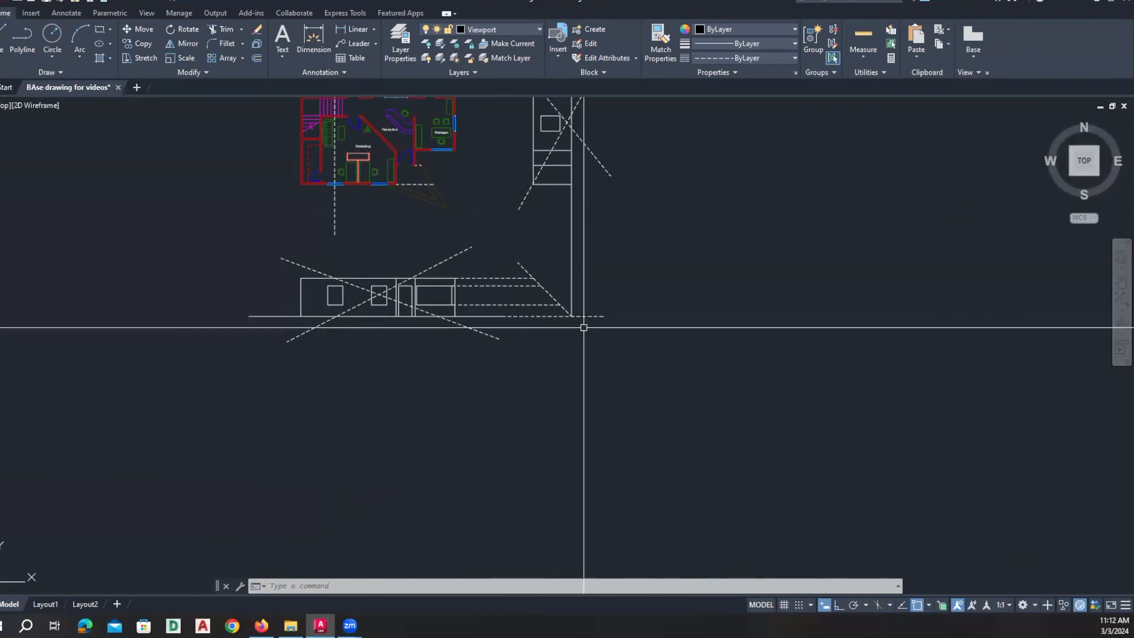
scroll(584, 319, up, 2)
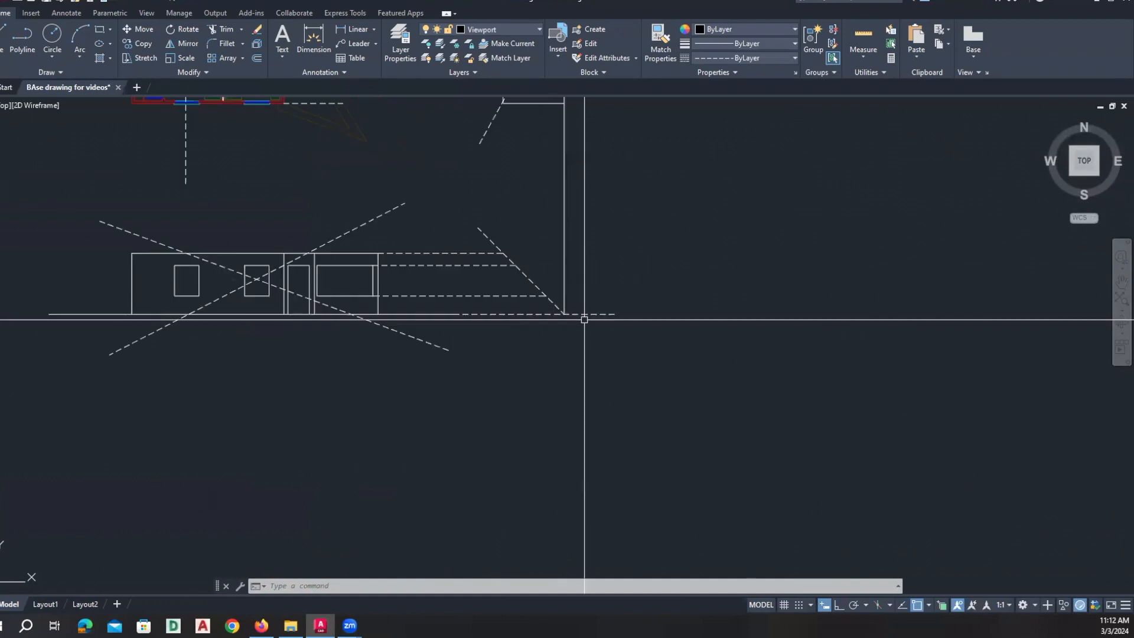
scroll(584, 319, down, 2)
scroll(584, 319, down, 2)
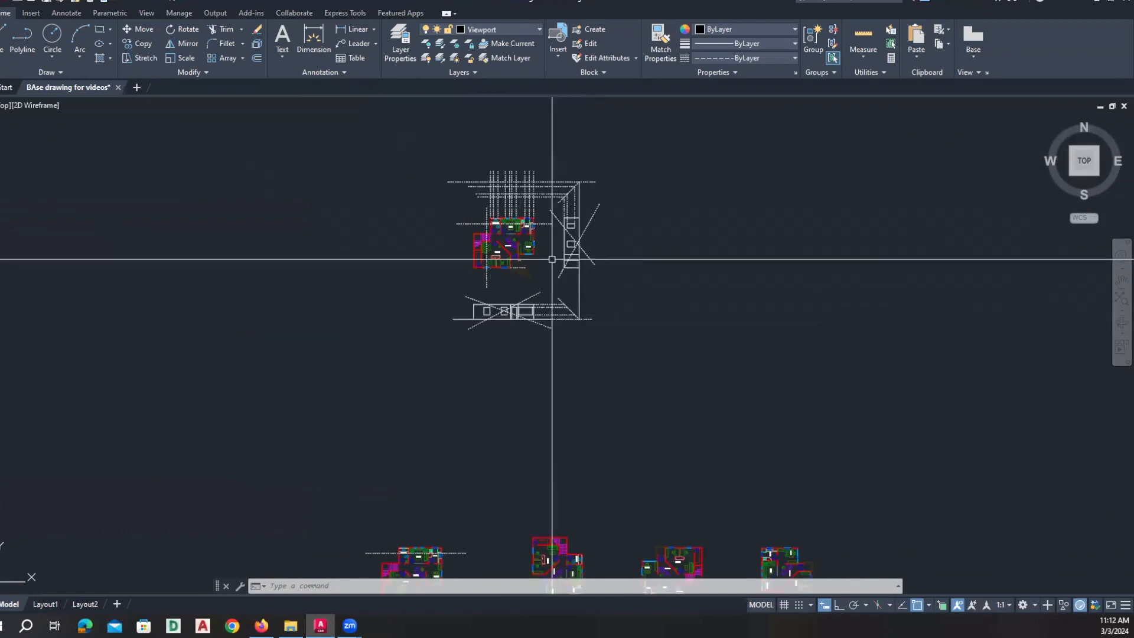
scroll(544, 254, up, 2)
middle_drag(488, 216, 504, 260)
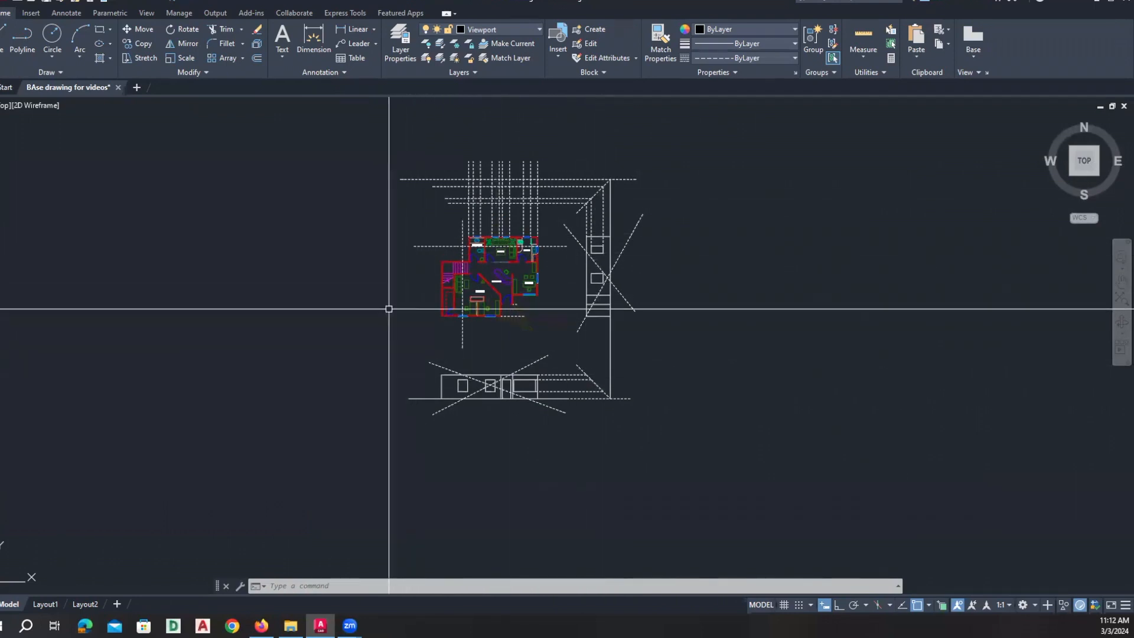
click(86, 605)
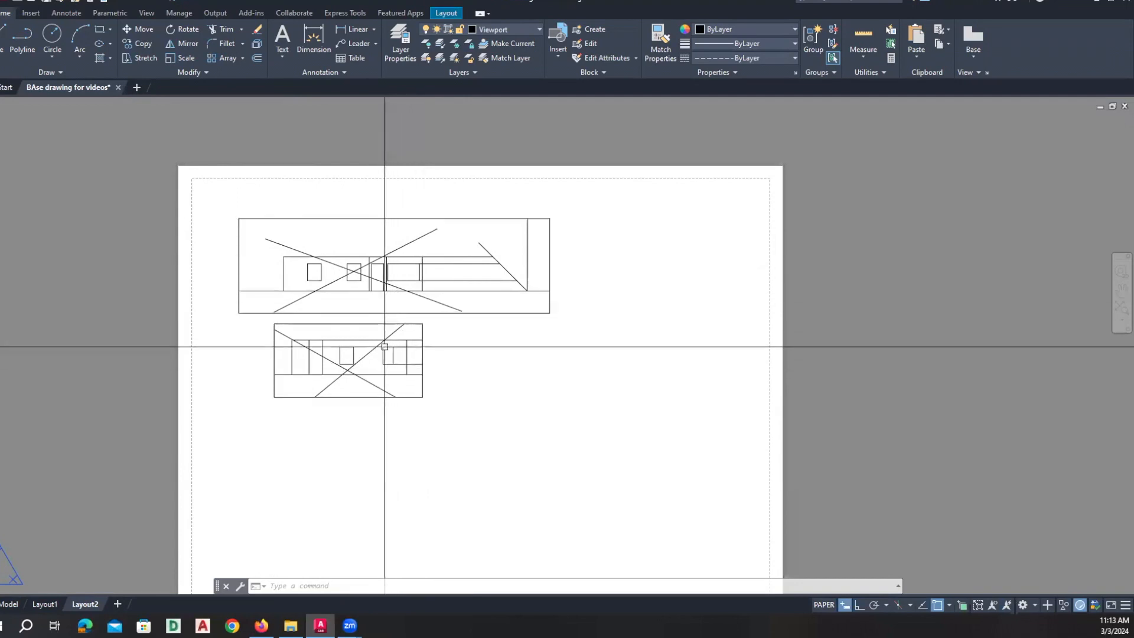
scroll(440, 378, down, 2)
middle_drag(484, 425, 445, 362)
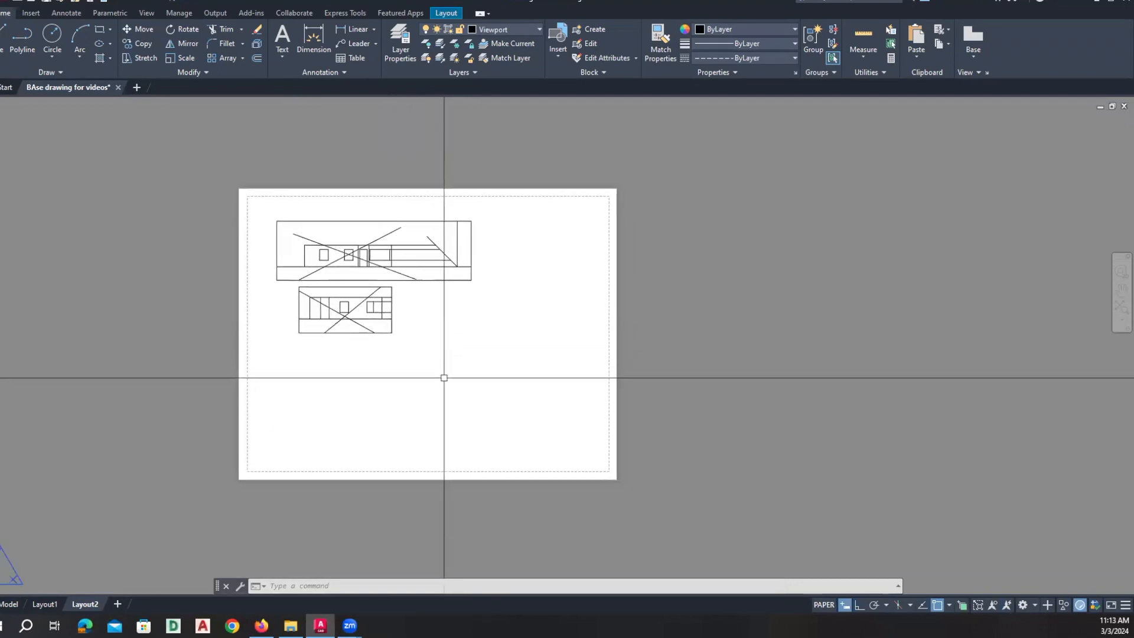